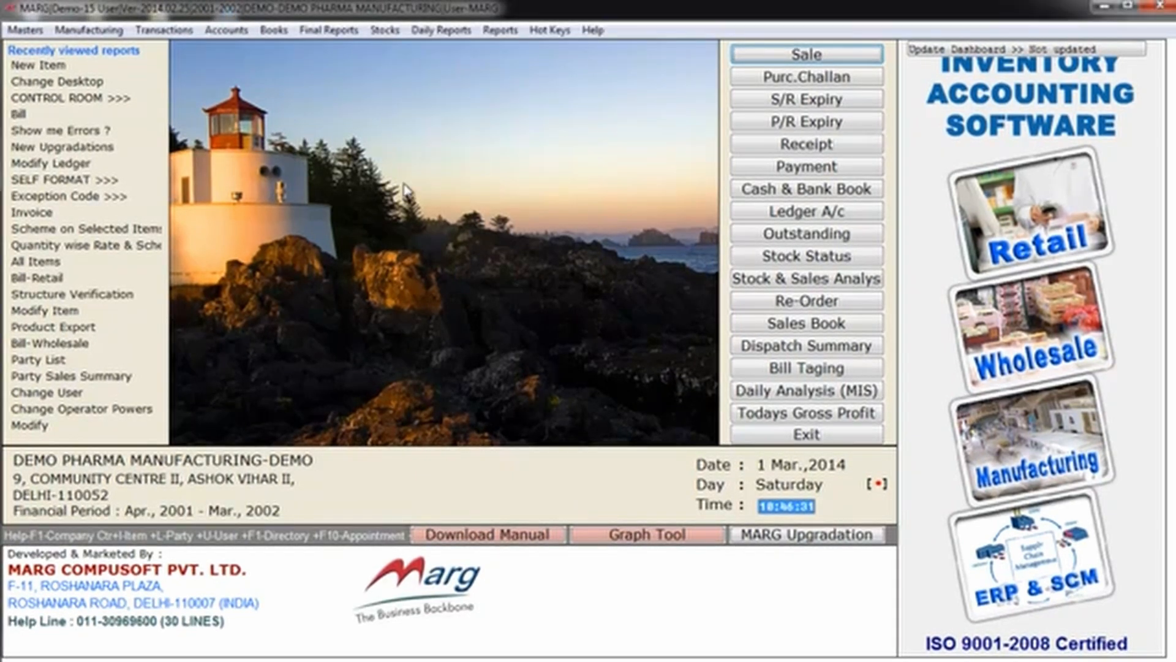
# Step: Start a new ledger in the ledger master and name it PRODUCTION DEPT
pyautogui.hotkey('alt', 'm')
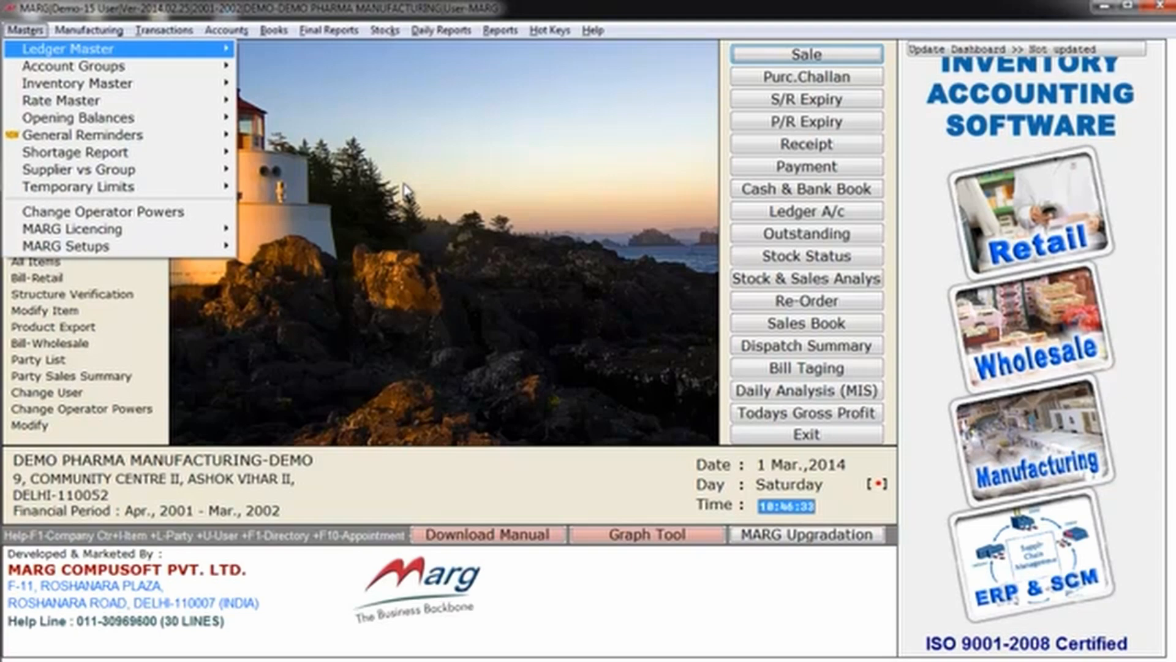
pyautogui.press('Return')
pyautogui.press('Return')
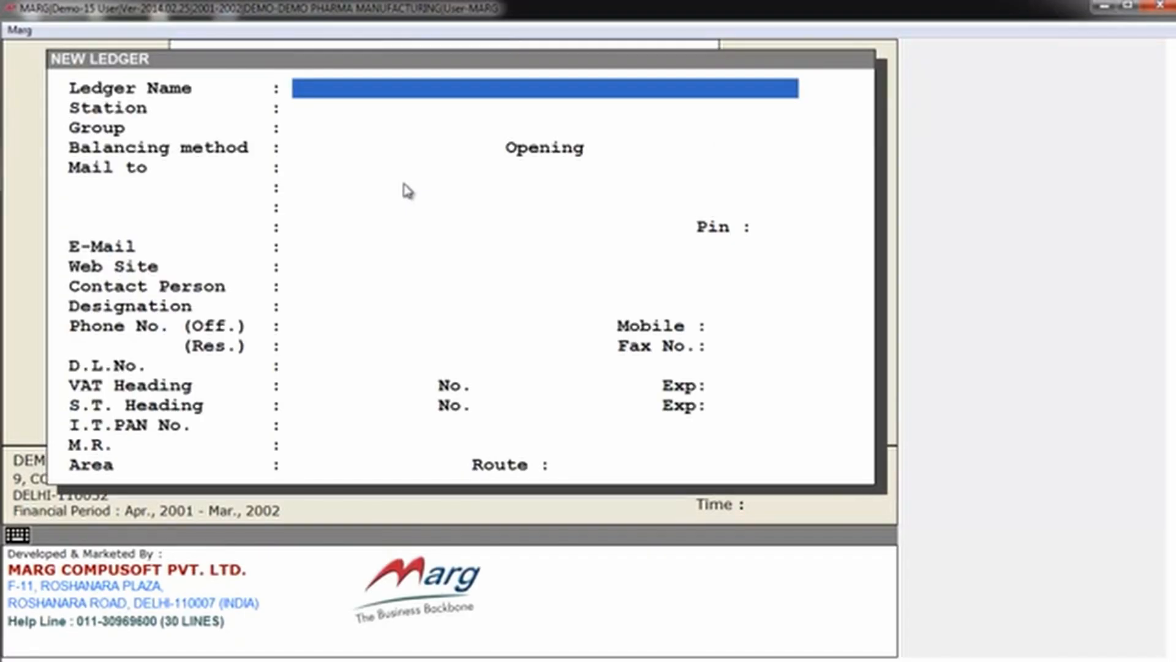
pyautogui.write('PRODUCTI')
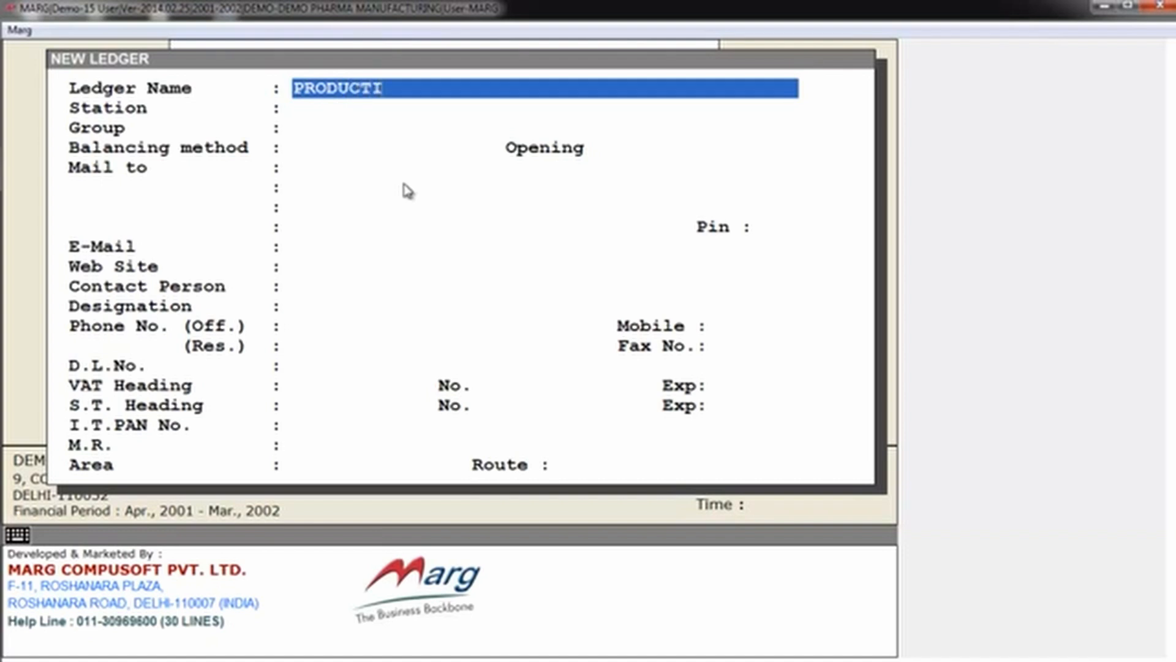
pyautogui.write('ON DEPT.')
pyautogui.press('Return')
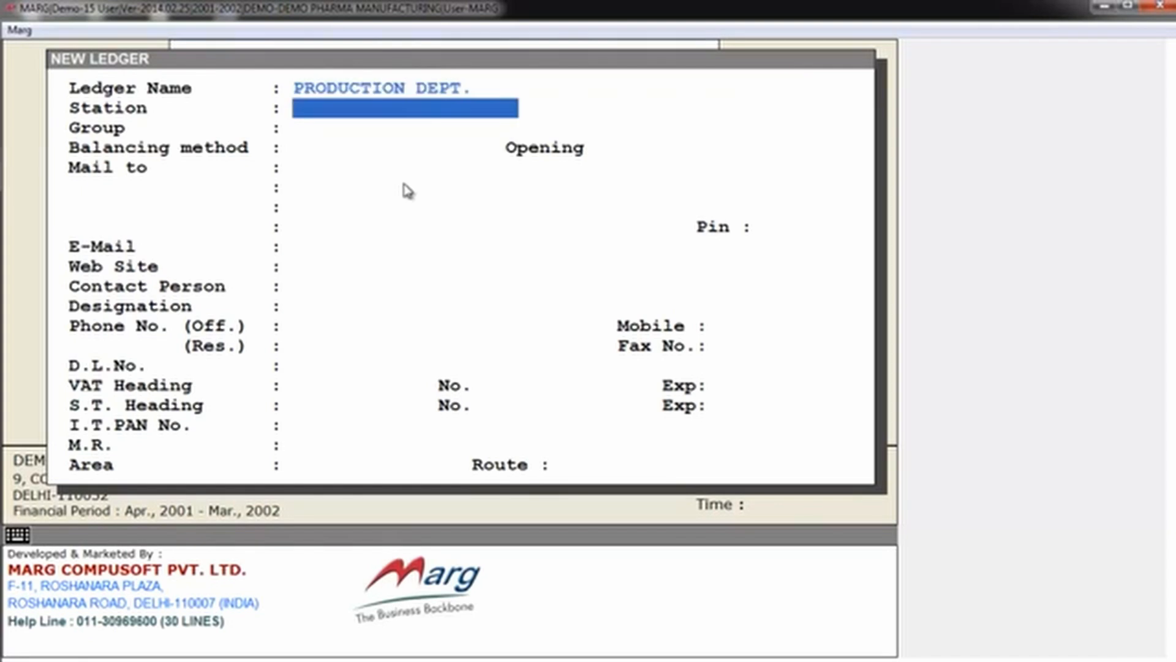
# Step: Leave the station blank and place the ledger under the group SUNDRY CREDITORS (MANUFACTURERS)
pyautogui.press('Return')
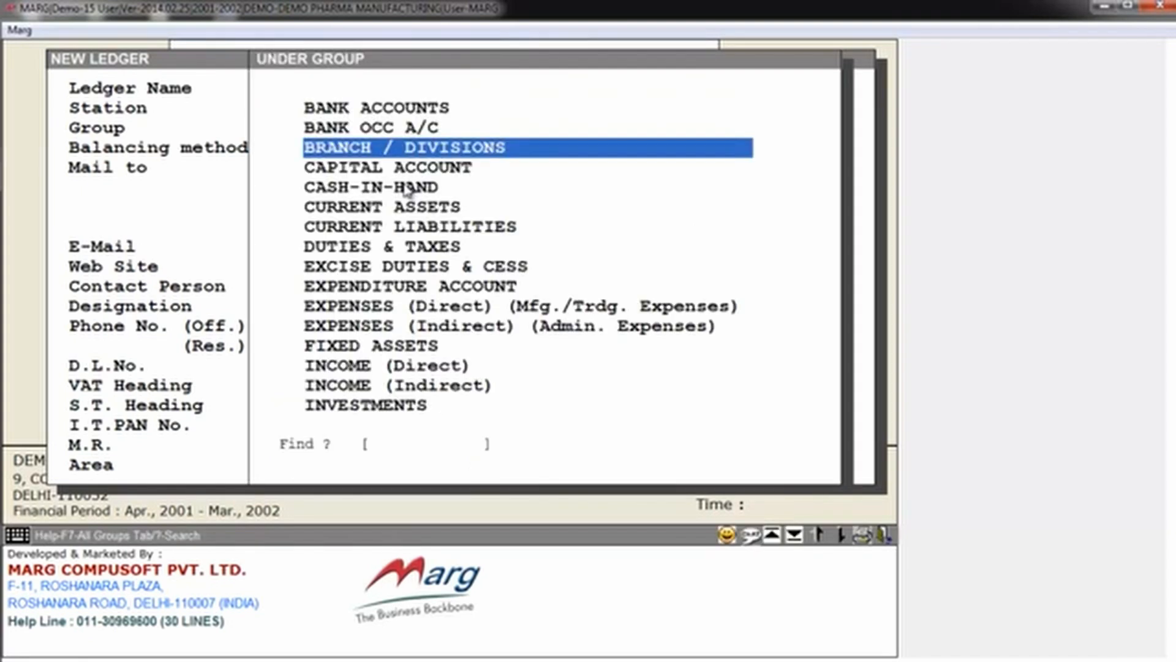
pyautogui.write('SUN')
pyautogui.press('Down')
pyautogui.press('Down')
pyautogui.press('Down')
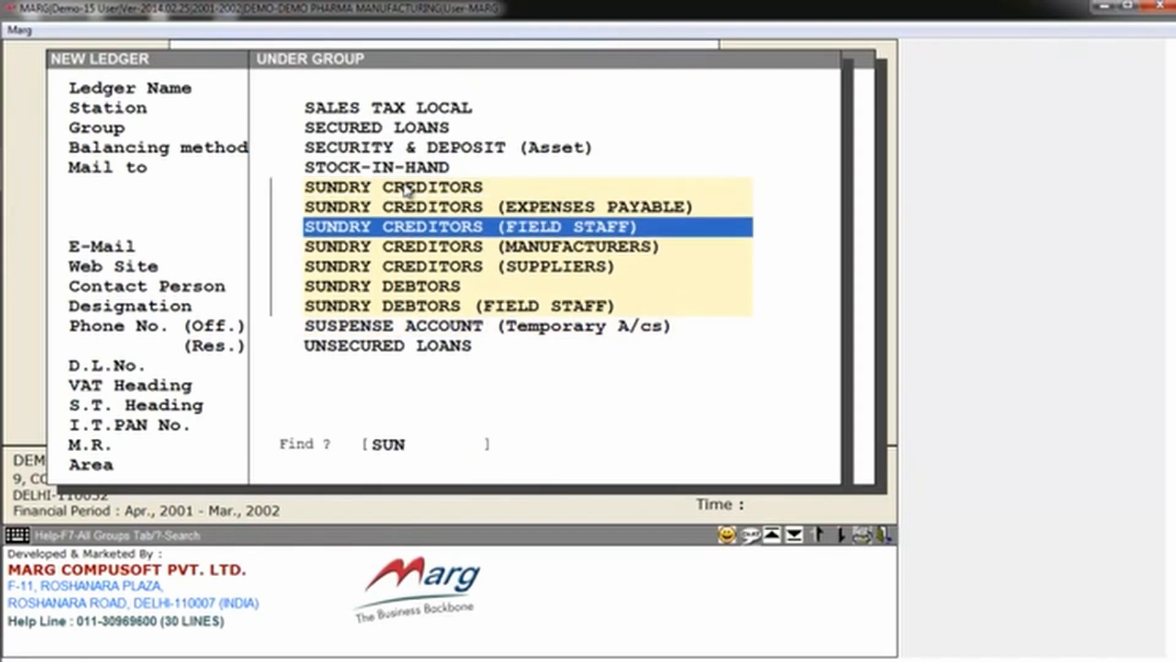
pyautogui.press('Return')
# Step: Keep On Account balancing with a 0.00 Cr opening, leave the contact details at their defaults and save the ledger
pyautogui.press('Return')
pyautogui.press('Return')
pyautogui.press('Return')
pyautogui.press('Return')
pyautogui.press('Return')
pyautogui.press('Return')
pyautogui.press('Return')
pyautogui.press('Return')
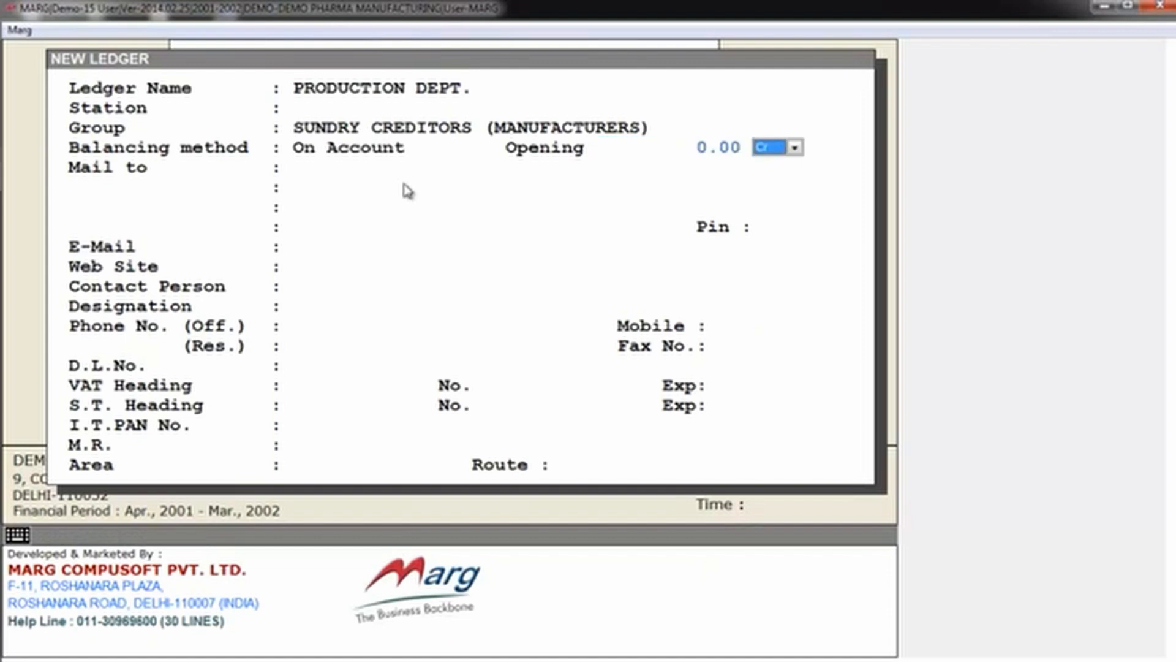
pyautogui.press('Return')
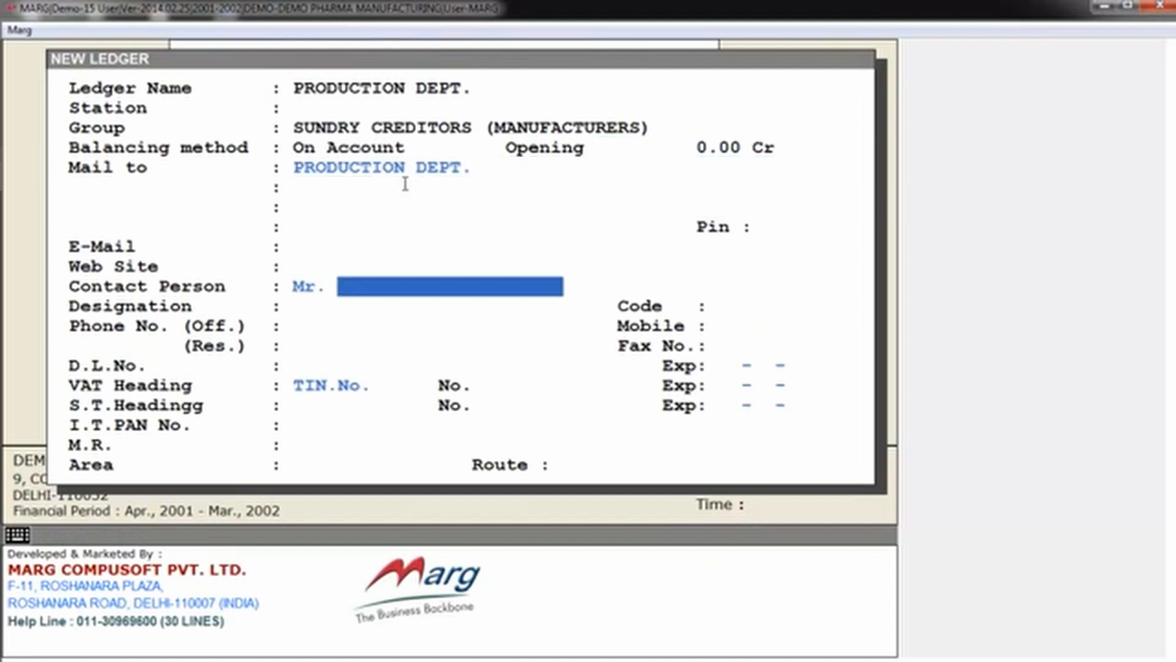
pyautogui.press('pagedown')
pyautogui.press('Return')
pyautogui.press('Escape')
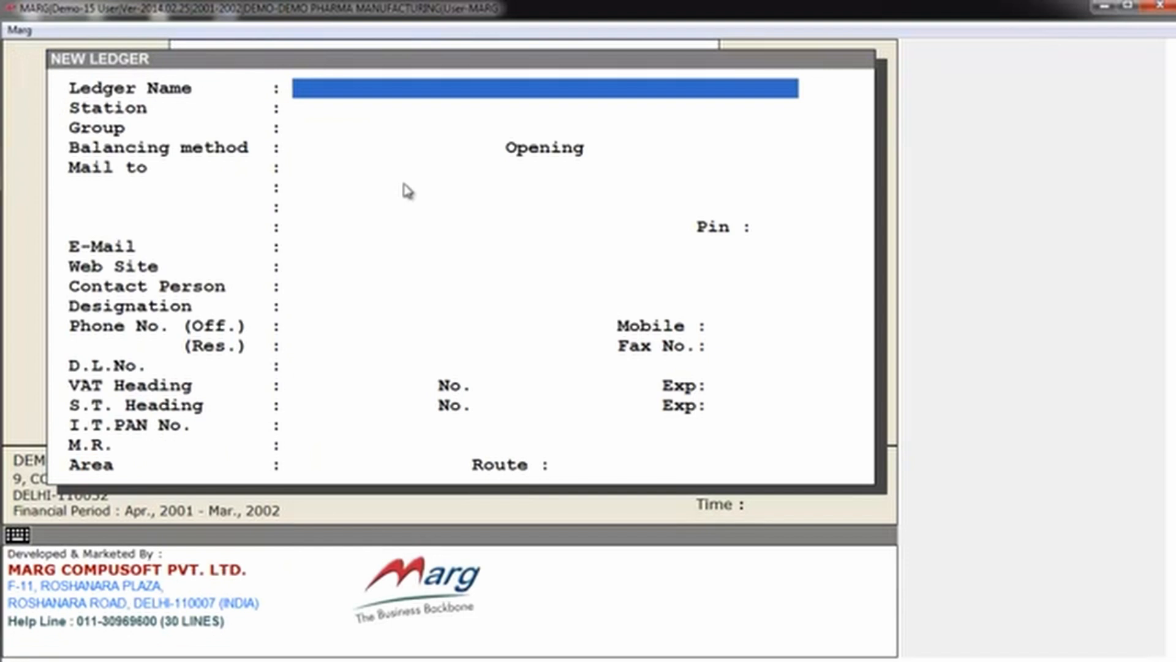
# Step: Begin another ledger named QC with no station, under the group SUNDRY CREDITORS (SUPPLIERS)
pyautogui.write('QC')
pyautogui.press('Return')
pyautogui.press('Return')
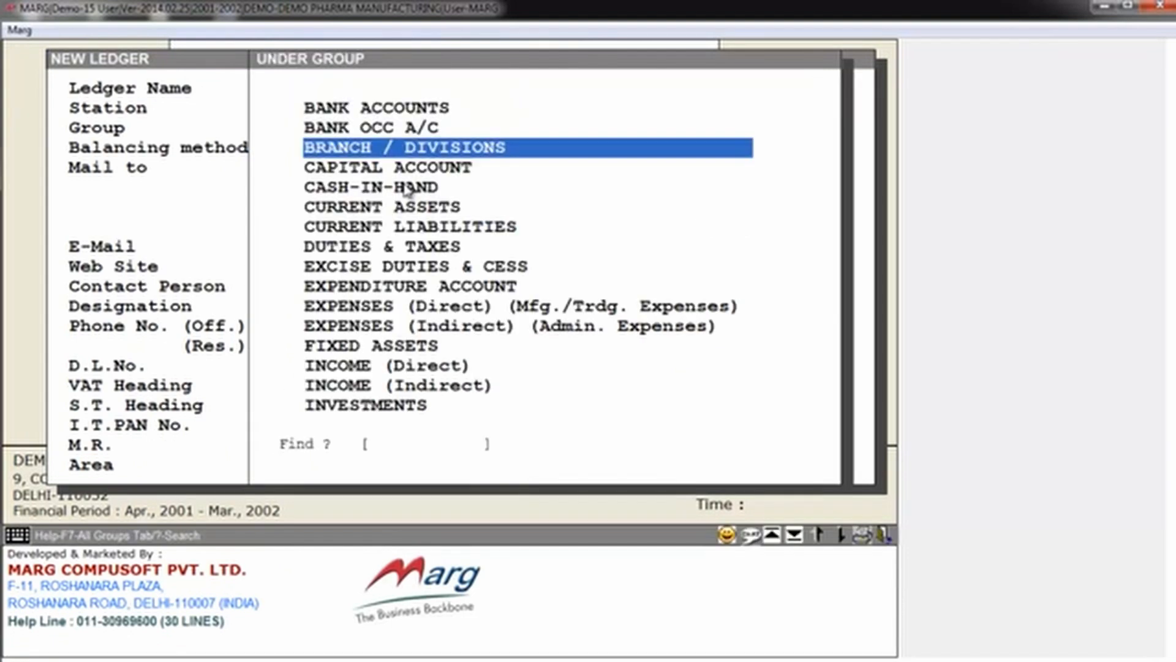
pyautogui.write('SUND')
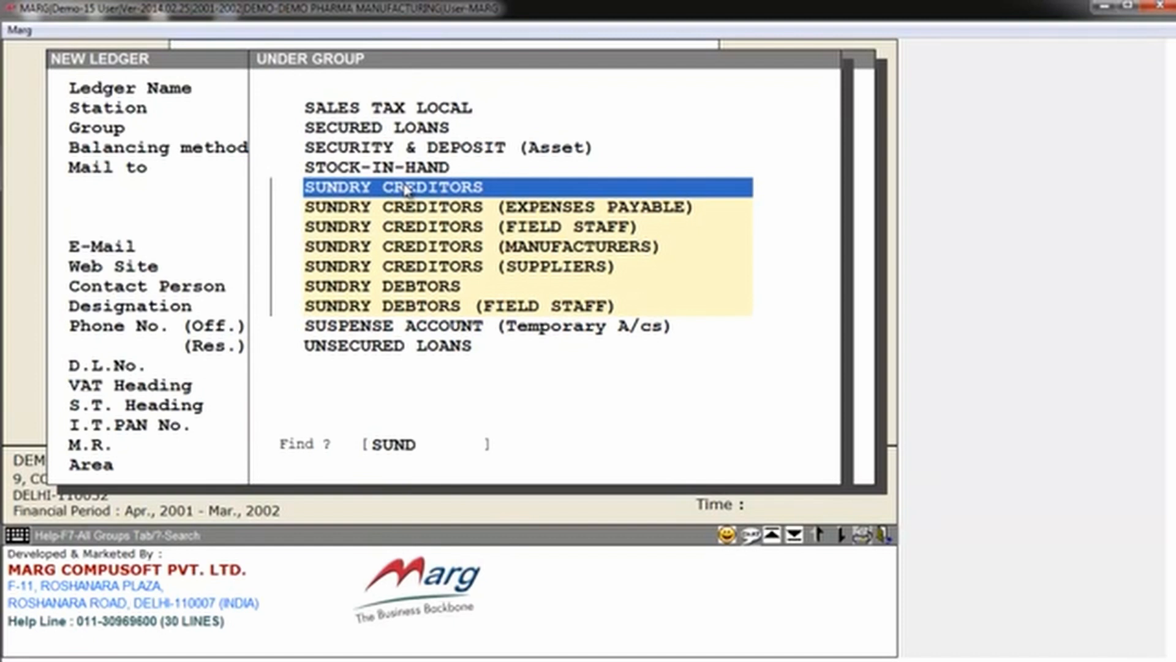
pyautogui.press('Down')
pyautogui.press('Down')
pyautogui.press('Down')
pyautogui.press('Down')
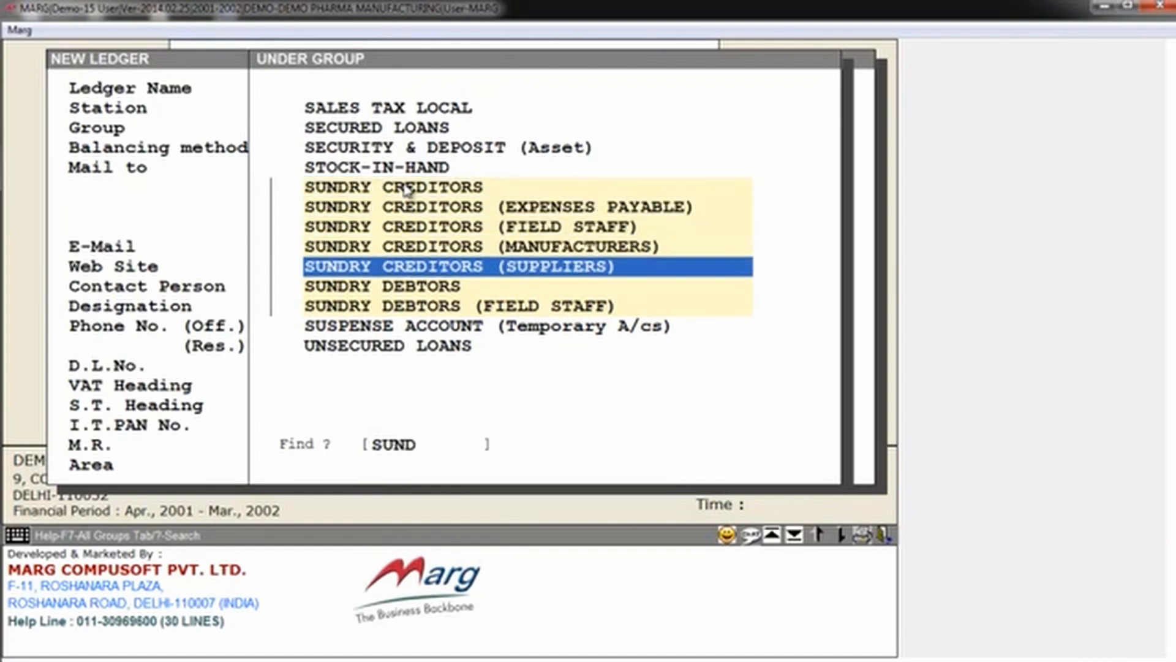
pyautogui.press('Return')
pyautogui.press('Return')
pyautogui.press('Return')
pyautogui.press('Return')
pyautogui.press('Return')
pyautogui.press('Return')
pyautogui.press('Return')
# Step: Keep Bill by Bill balancing with a 0.00 Cr opening, save the QC ledger and close the ledger form
pyautogui.press('Escape')
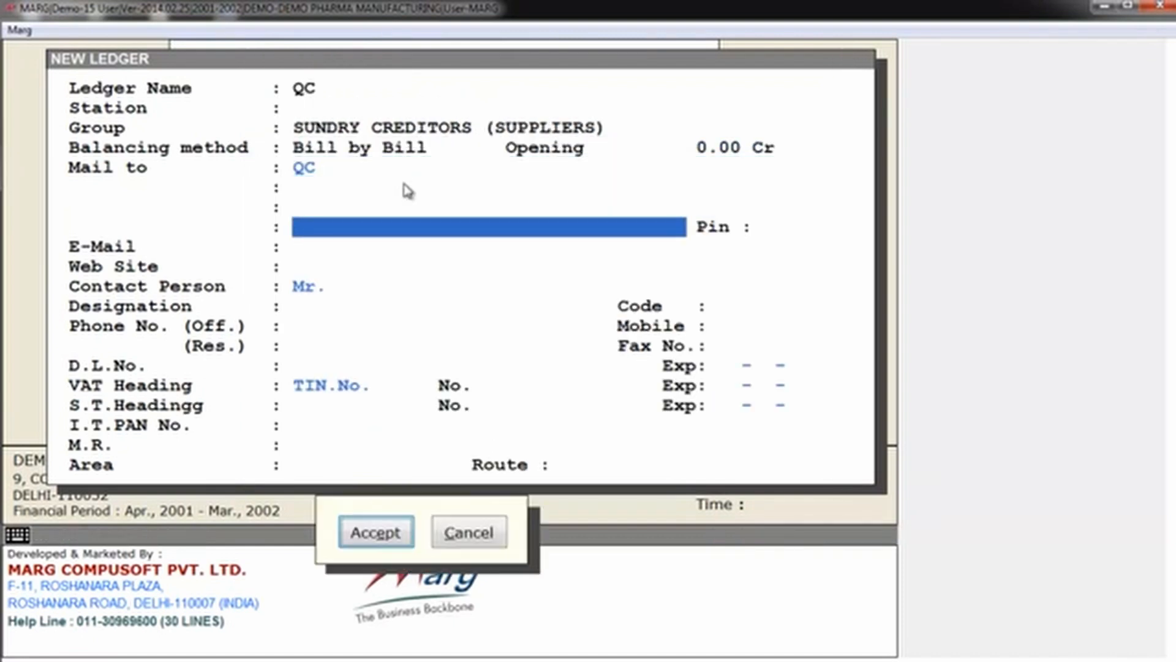
pyautogui.press('Return')
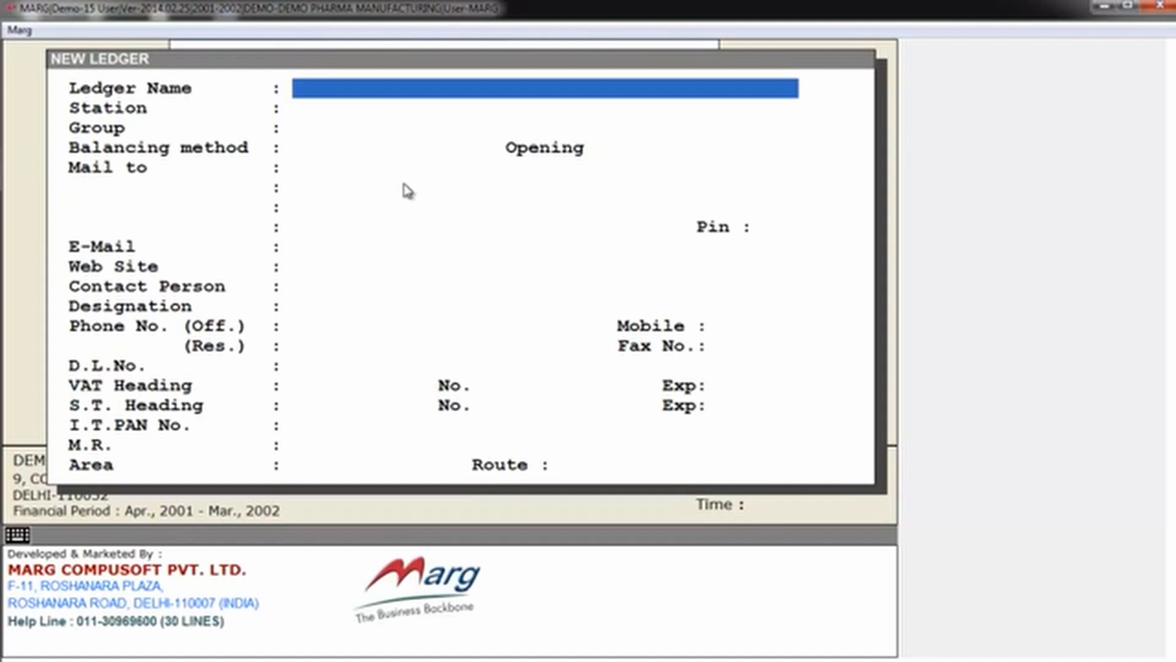
pyautogui.press('Escape')
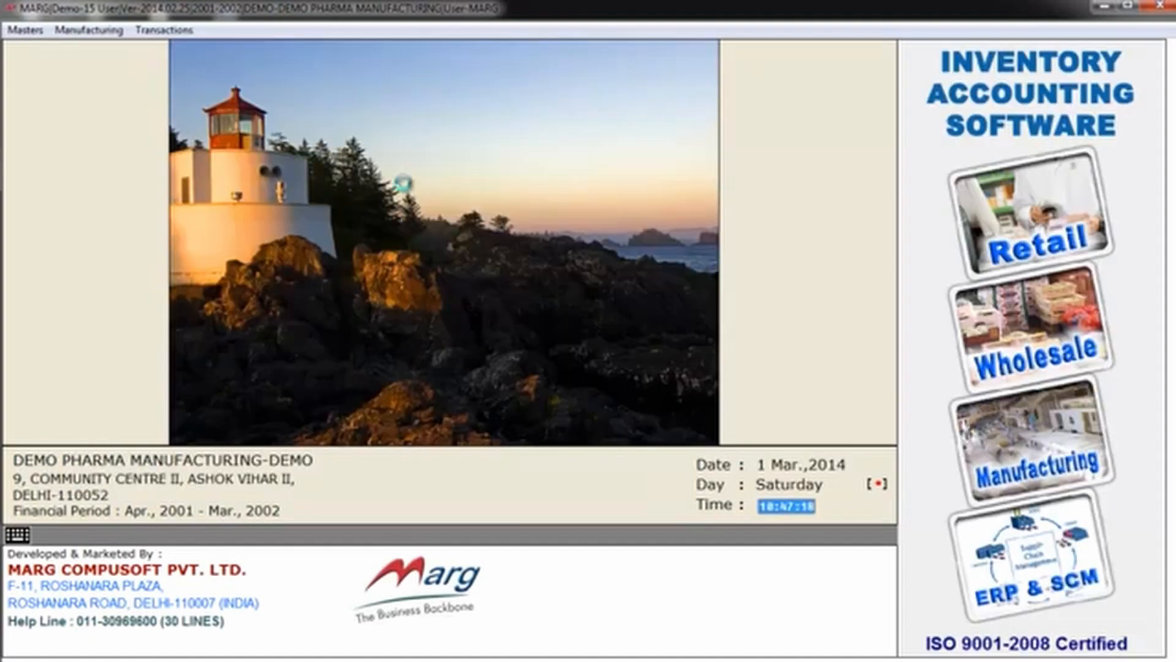
# Step: Start a new inventory item in the FINISH PRODUCT group
pyautogui.hotkey('alt', 'm')
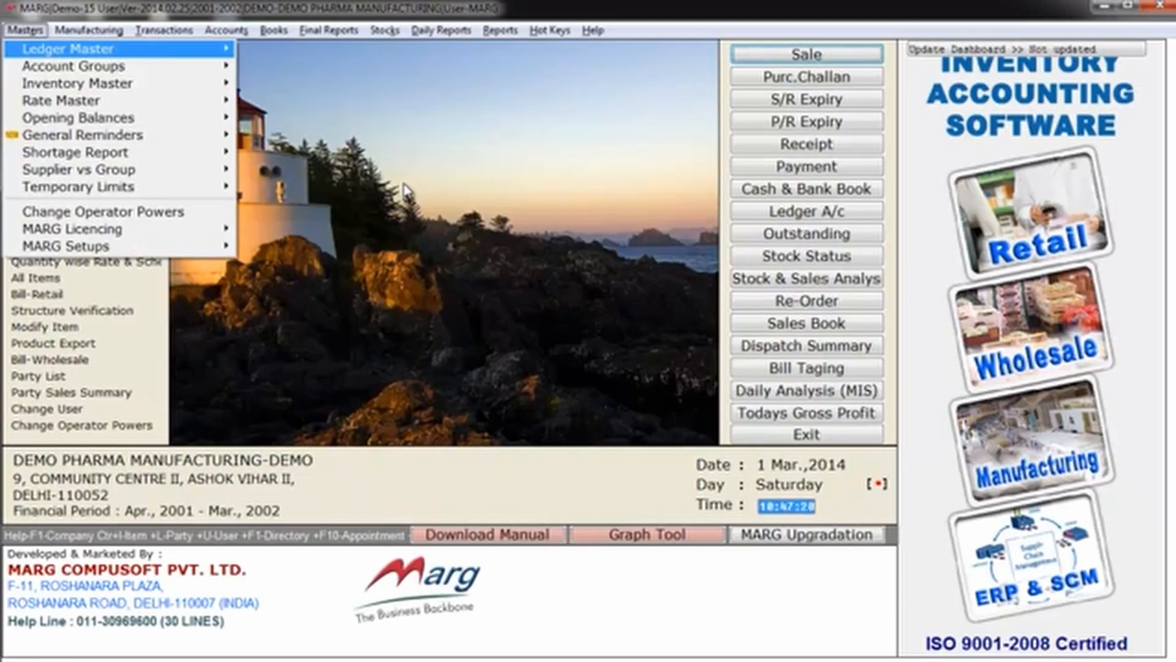
pyautogui.press('Down')
pyautogui.press('Down')
pyautogui.press('Right')
pyautogui.press('Down')
pyautogui.press('Up')
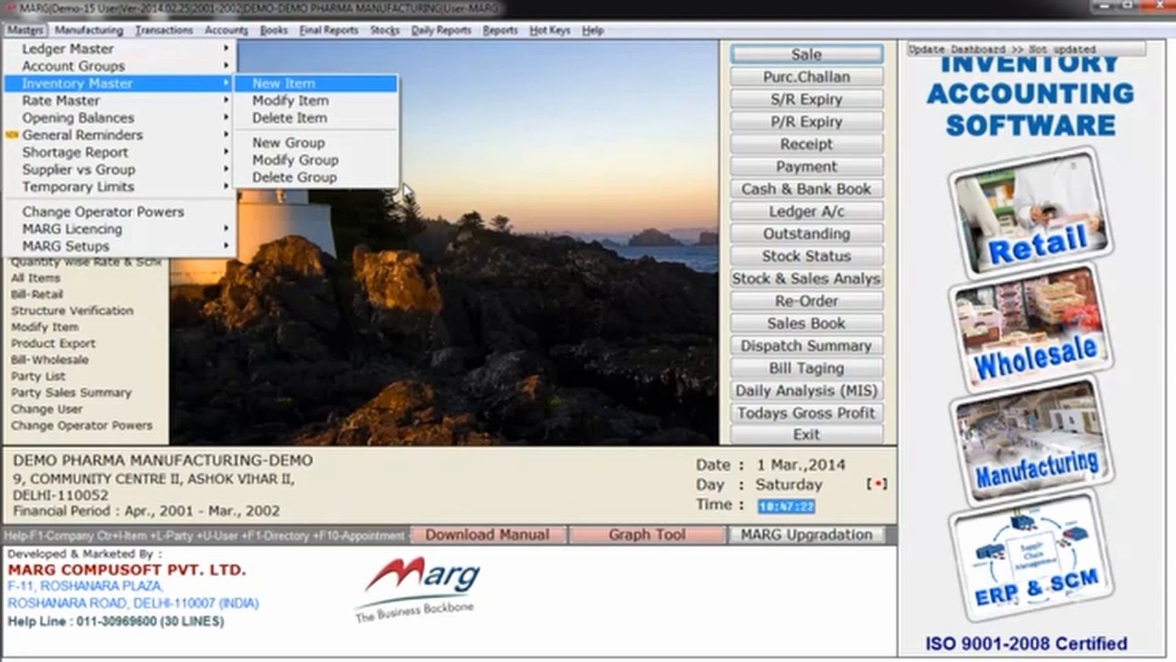
pyautogui.press('Return')
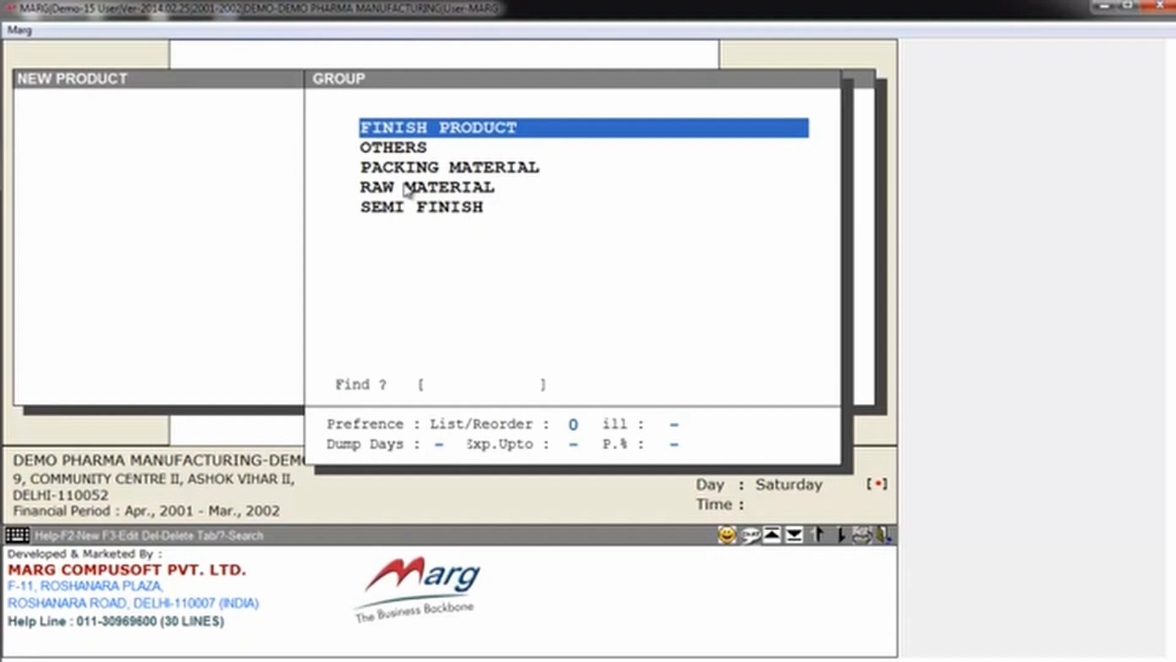
pyautogui.press('Return')
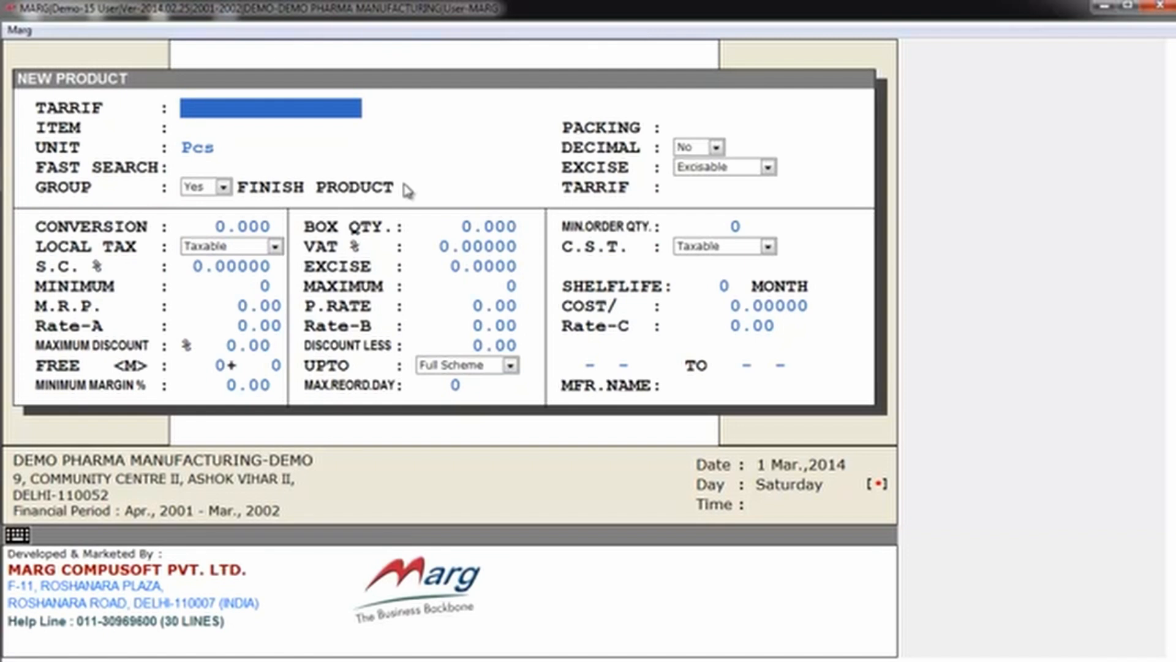
# Step: Enter tariff 2321, item name TEST and packing 100ML for the finished product, keeping the unit Pcs
pyautogui.write('2321')
pyautogui.press('Return')
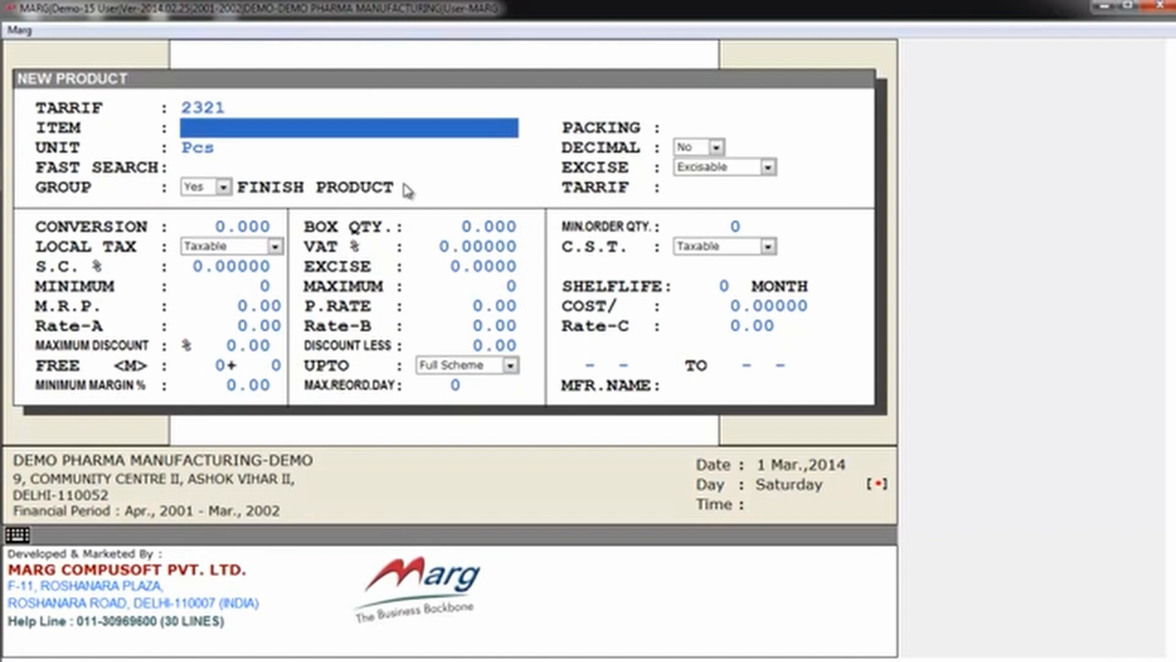
pyautogui.write('TEST')
pyautogui.press('Return')
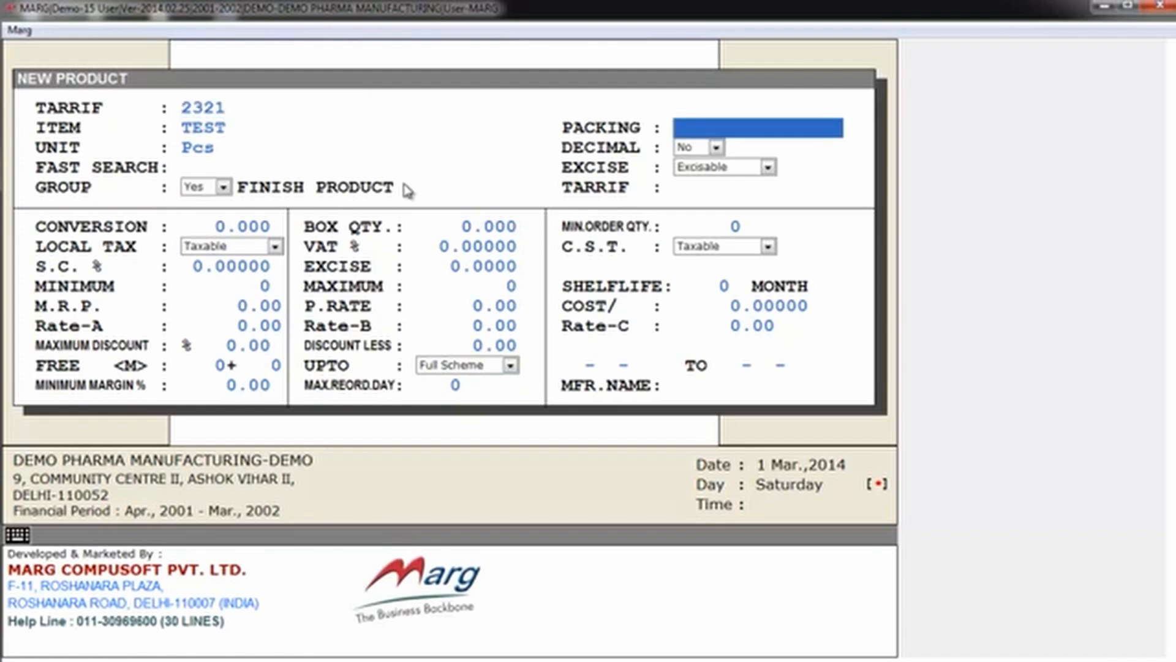
pyautogui.write('100ML')
pyautogui.press('Return')
# Step: Leave the product's decimal, excise, group, conversion, tax and price fields at their defaults
pyautogui.press('Return')
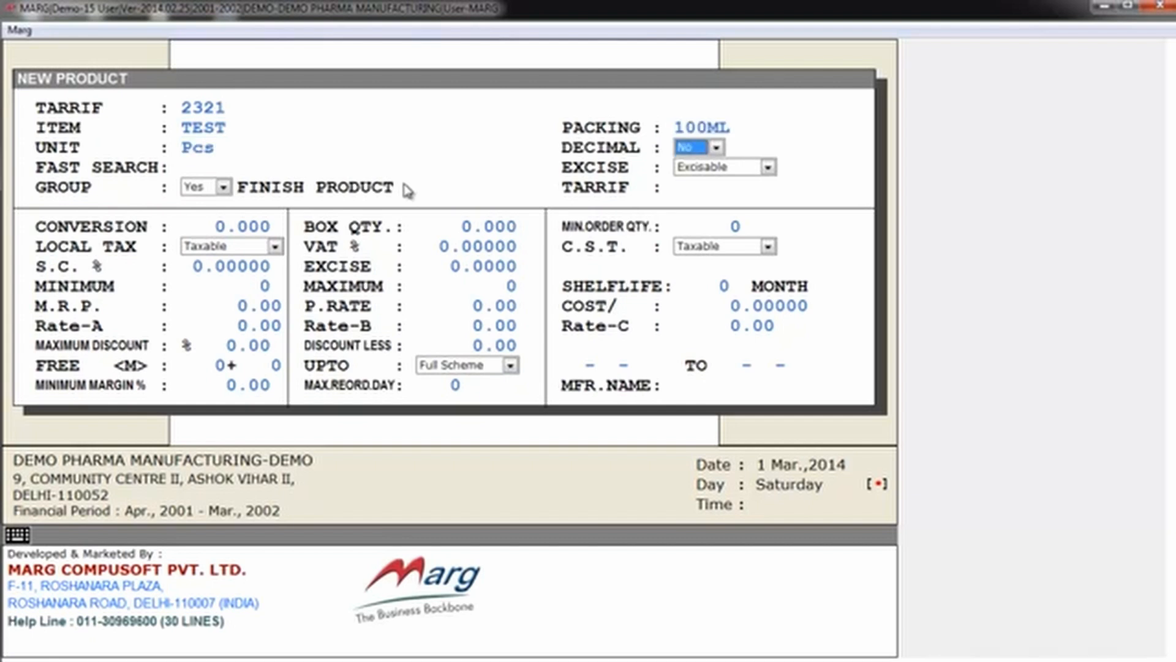
pyautogui.press('Return')
pyautogui.press('Return')
pyautogui.press('Return')
pyautogui.press('Return')
pyautogui.press('Return')
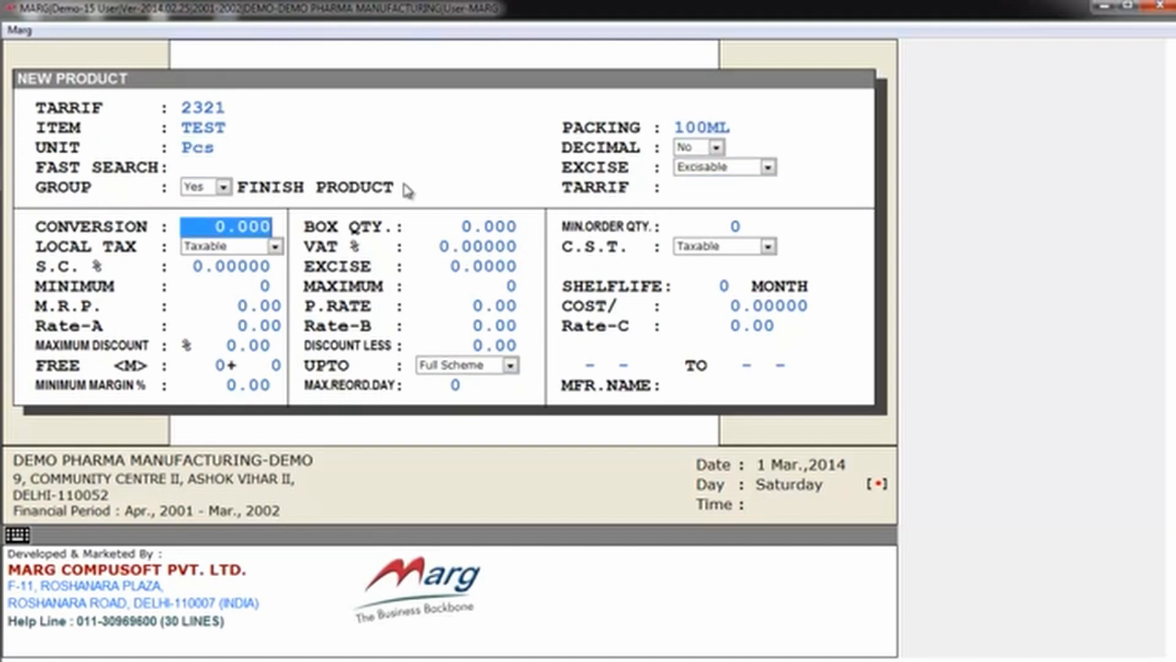
pyautogui.press('Return')
pyautogui.press('Return')
pyautogui.press('Return')
pyautogui.press('Return')
pyautogui.press('Return')
pyautogui.press('Return')
pyautogui.press('Return')
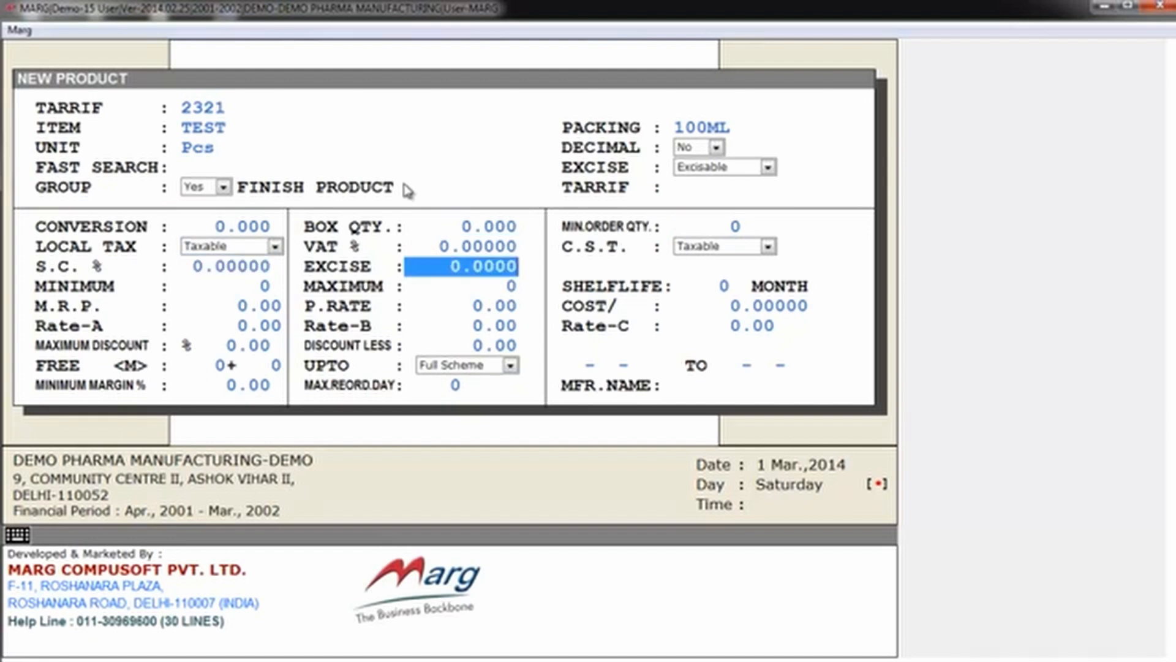
# Step: Save the finished product TEST and close the new product form
pyautogui.press('Return')
pyautogui.press('Return')
pyautogui.press('Return')
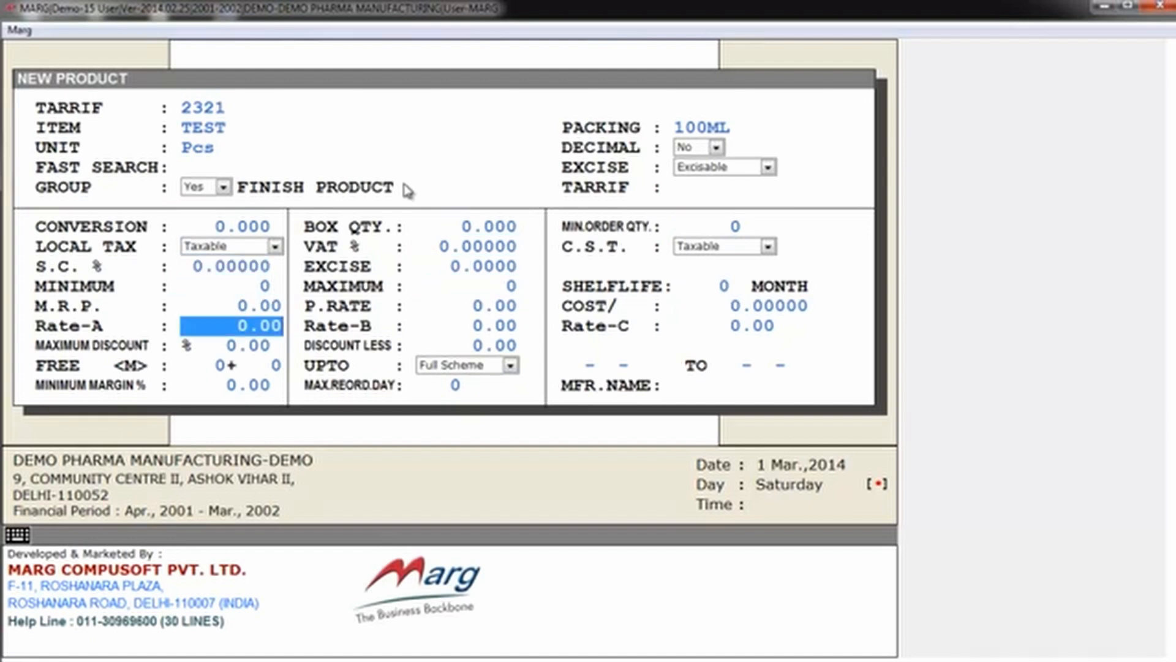
pyautogui.press('pagedown')
pyautogui.press('Return')
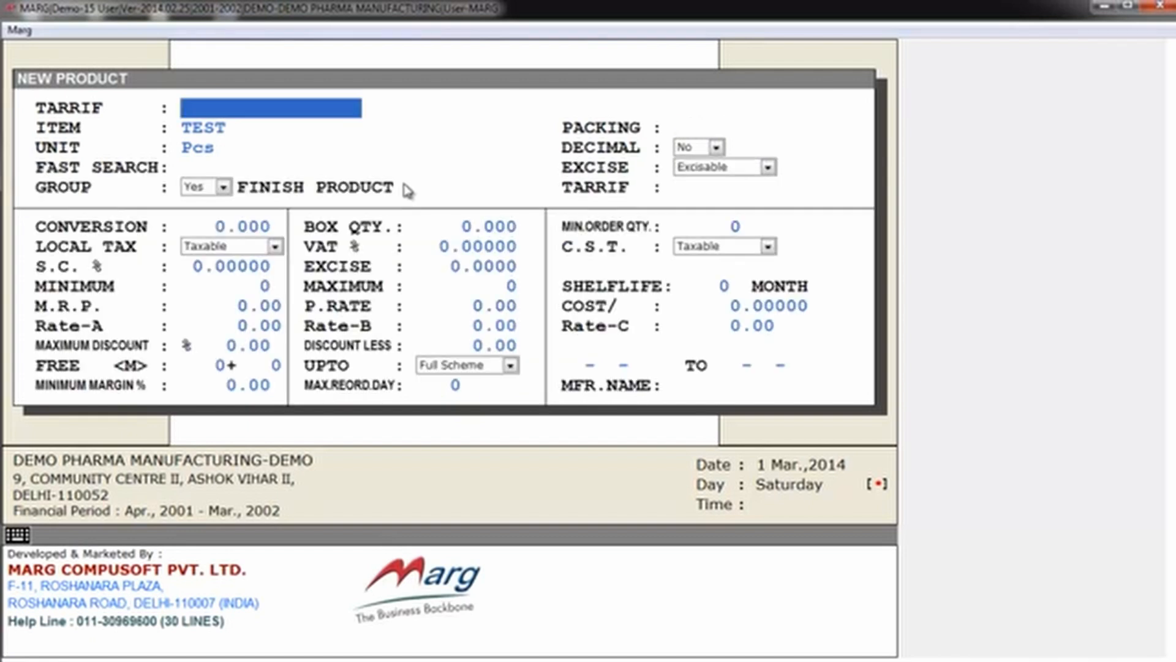
pyautogui.press('Escape')
pyautogui.press('Right')
pyautogui.press('Return')
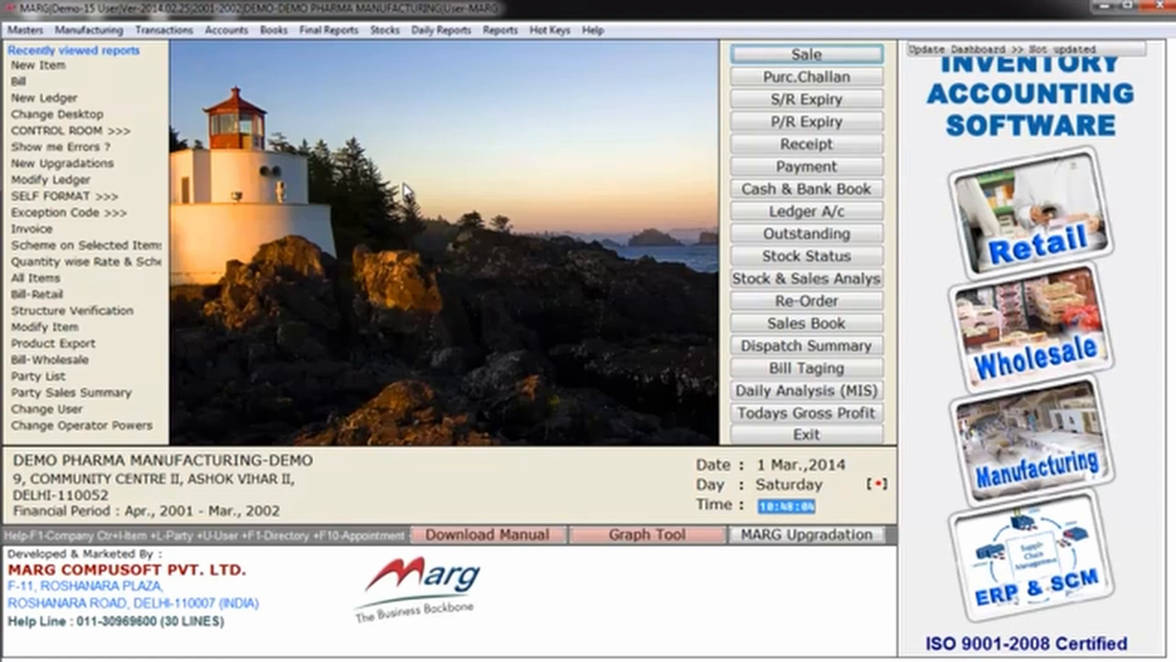
# Step: Start another new inventory item, this one in the SEMI FINISH group
pyautogui.hotkey('alt', 'm')
pyautogui.press('Down')
pyautogui.press('Down')
pyautogui.press('Right')
pyautogui.press('Down')
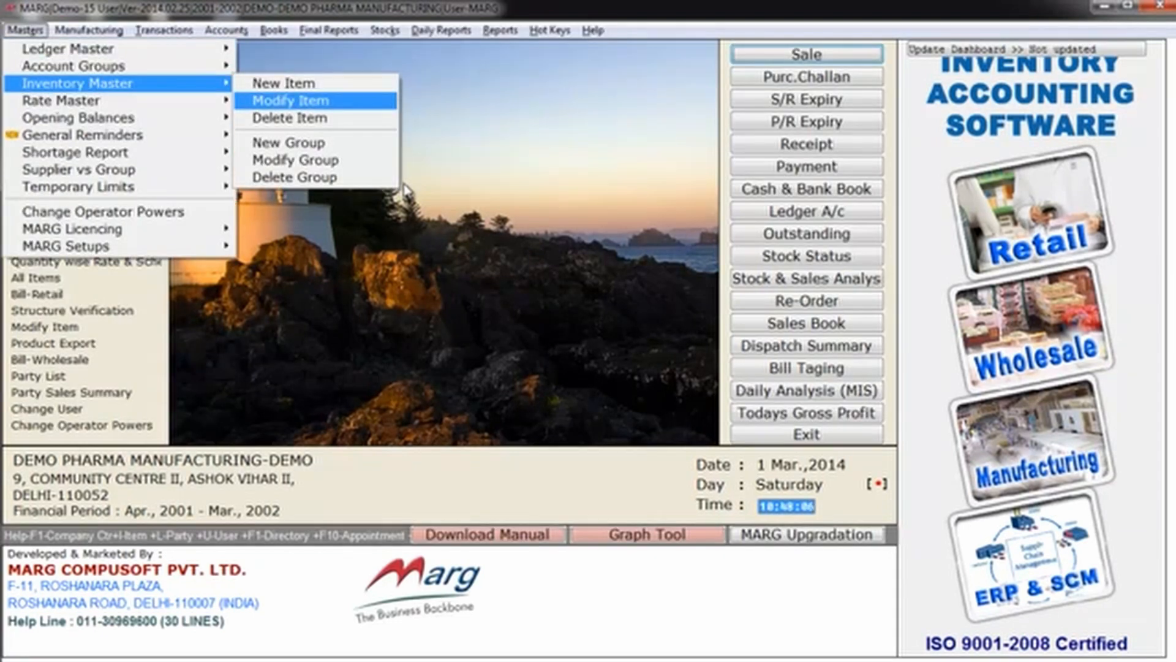
pyautogui.press('Up')
pyautogui.press('Return')
pyautogui.press('Down')
pyautogui.press('Down')
pyautogui.press('Down')
pyautogui.press('Return')
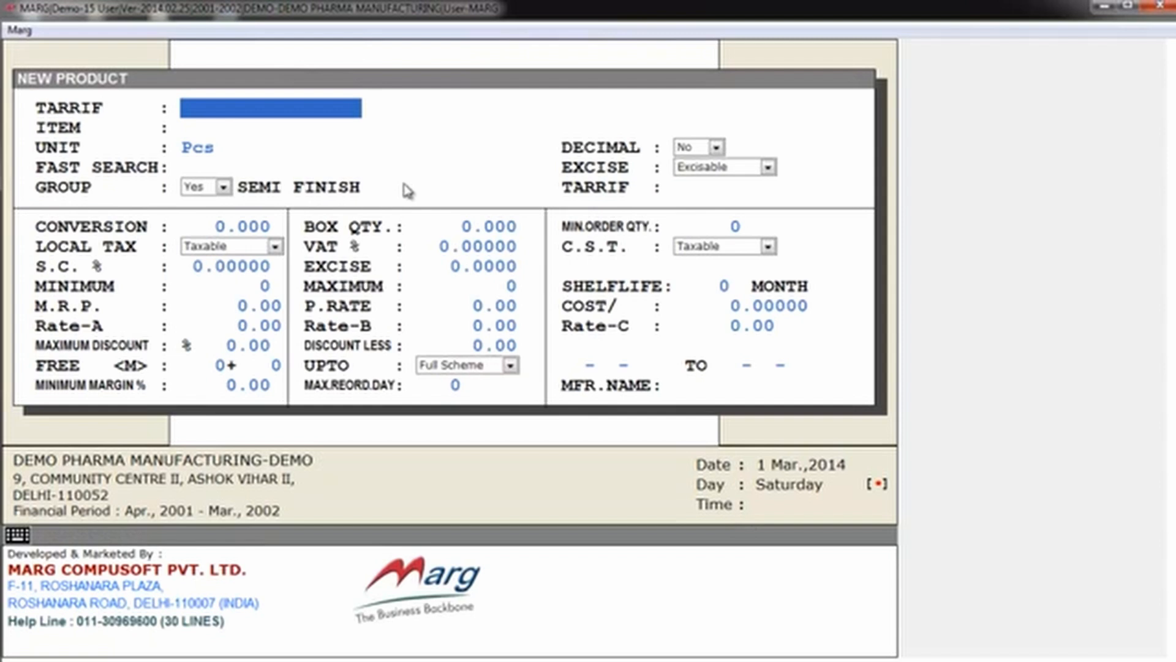
# Step: Leave the tariff blank and name the semi-finished item TEST B
pyautogui.press('Return')
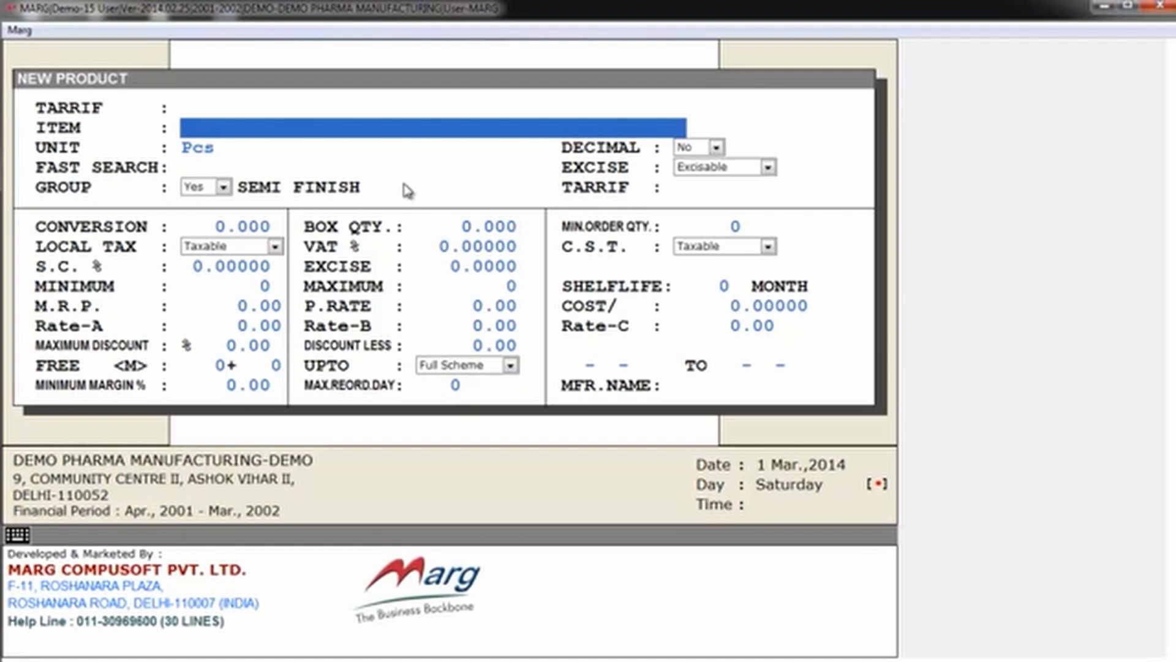
pyautogui.write('TEST B')
pyautogui.press('Return')
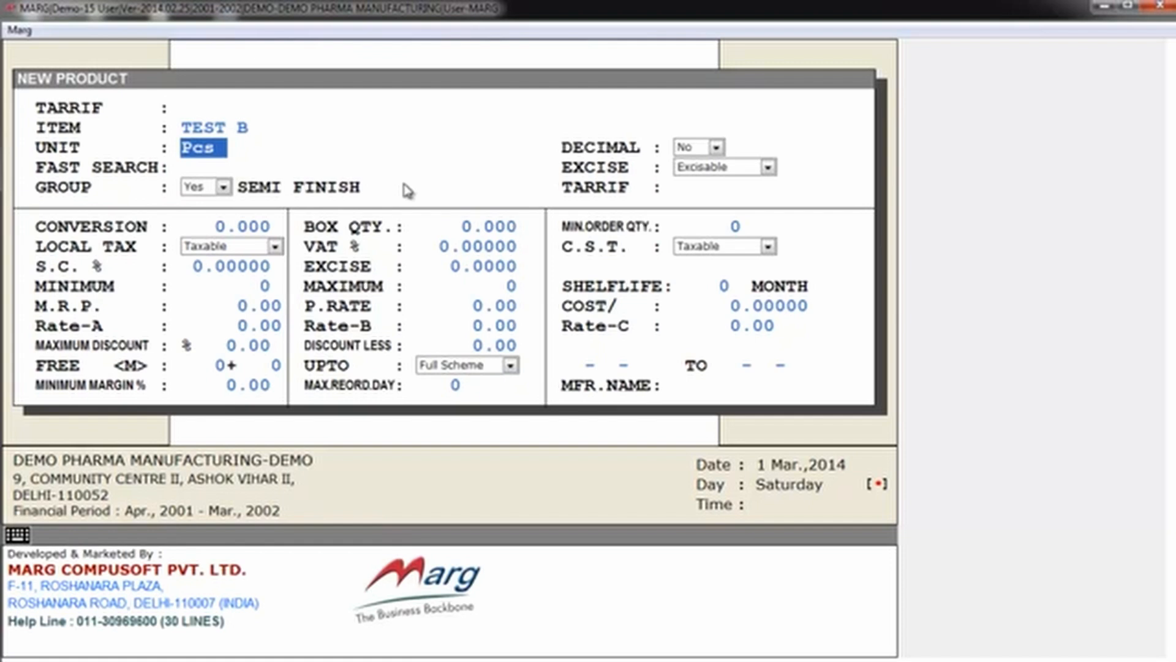
# Step: Set the unit of TEST B to KG, keep its decimal and excise defaults and close the product form
pyautogui.press('Delete')
pyautogui.press('Delete')
pyautogui.press('Delete')
pyautogui.write('KG')
pyautogui.press('Return')
pyautogui.press('Return')
pyautogui.press('Return')
pyautogui.press('Return')
pyautogui.press('Return')
pyautogui.press('Return')
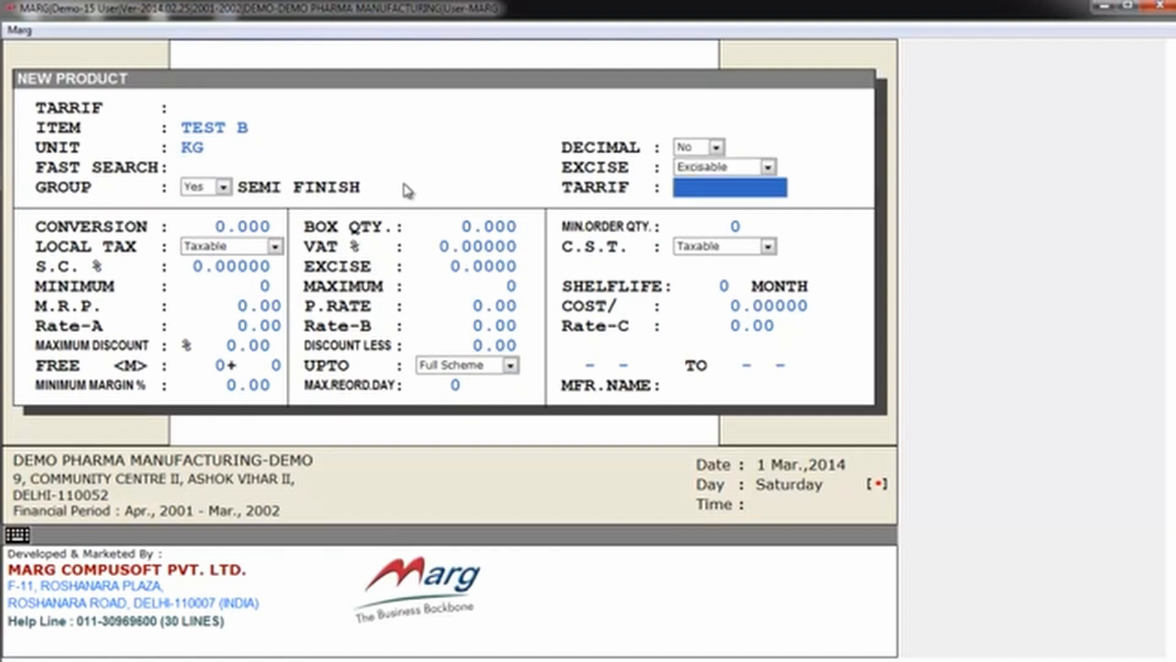
pyautogui.press('Return')
pyautogui.press('Escape')
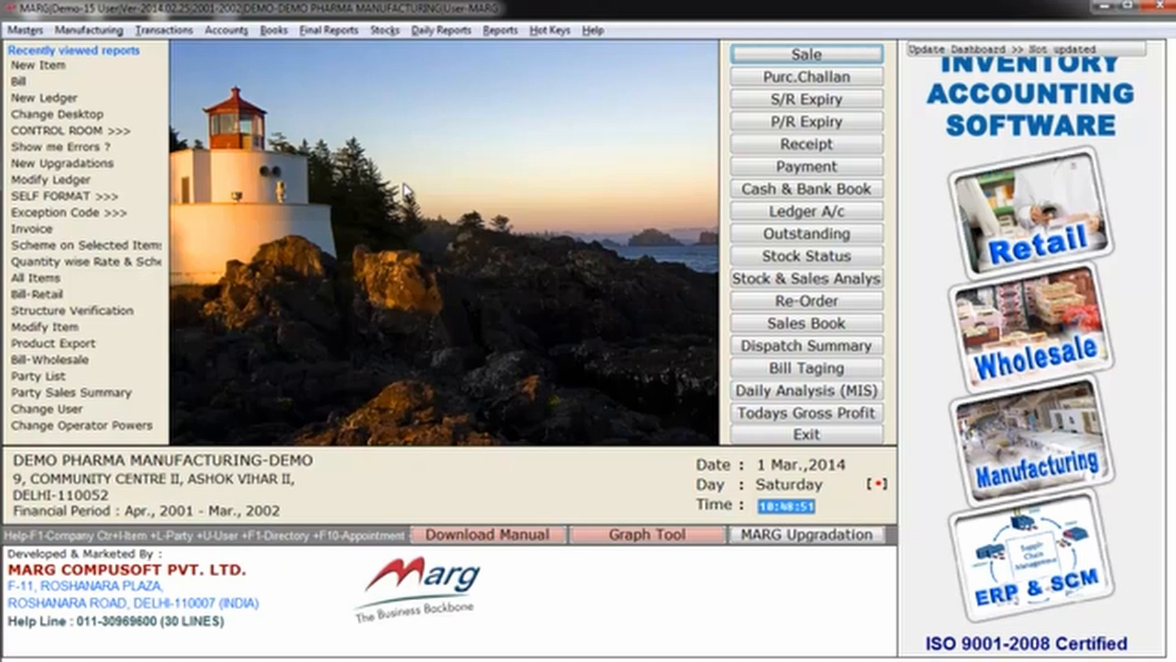
# Step: Open the raw material formula of the semi-finished product A-CID SUSPENSION for editing
pyautogui.hotkey('alt', 't')
pyautogui.press('Down')
pyautogui.press('Down')
pyautogui.press('Down')
pyautogui.press('Down')
pyautogui.press('Down')
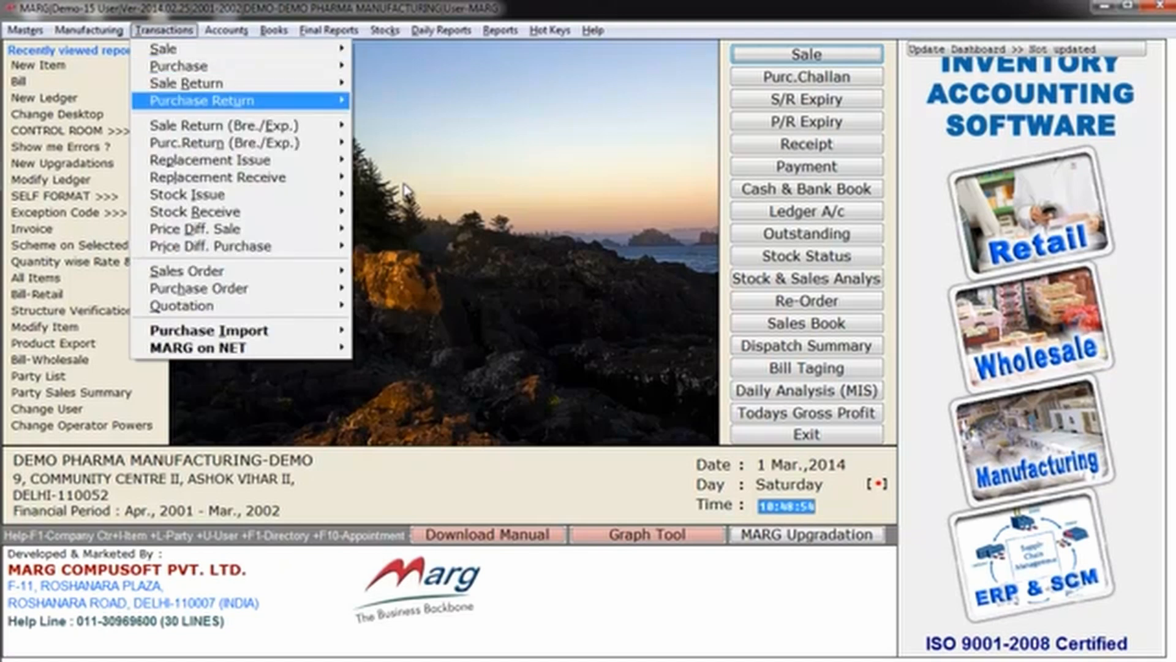
pyautogui.press('Left')
pyautogui.press('Down')
pyautogui.press('Down')
pyautogui.press('Down')
pyautogui.press('Down')
pyautogui.press('Down')
pyautogui.press('Down')
pyautogui.press('Down')
pyautogui.press('Down')
pyautogui.press('Down')
pyautogui.press('Down')
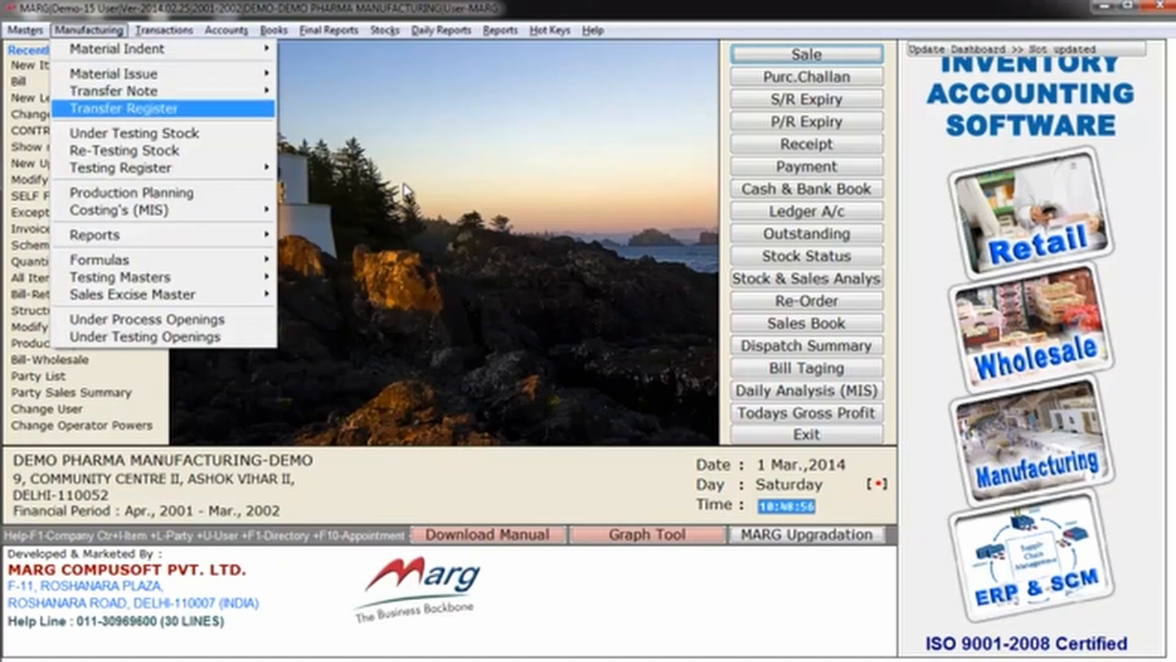
pyautogui.press('Right')
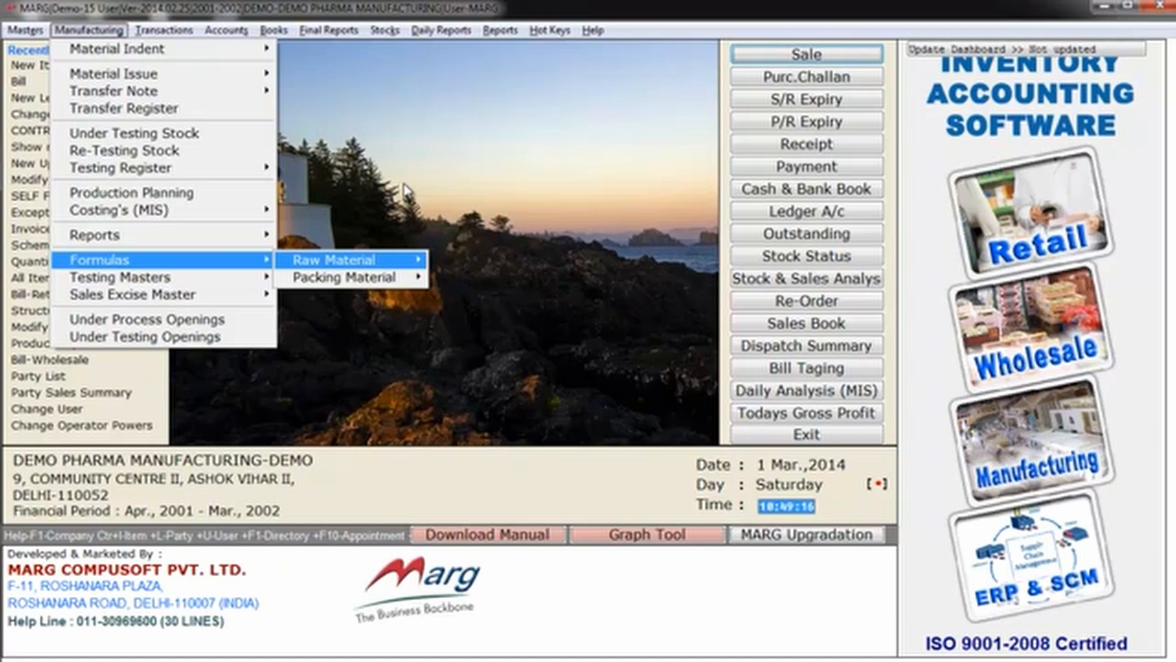
pyautogui.press('Down')
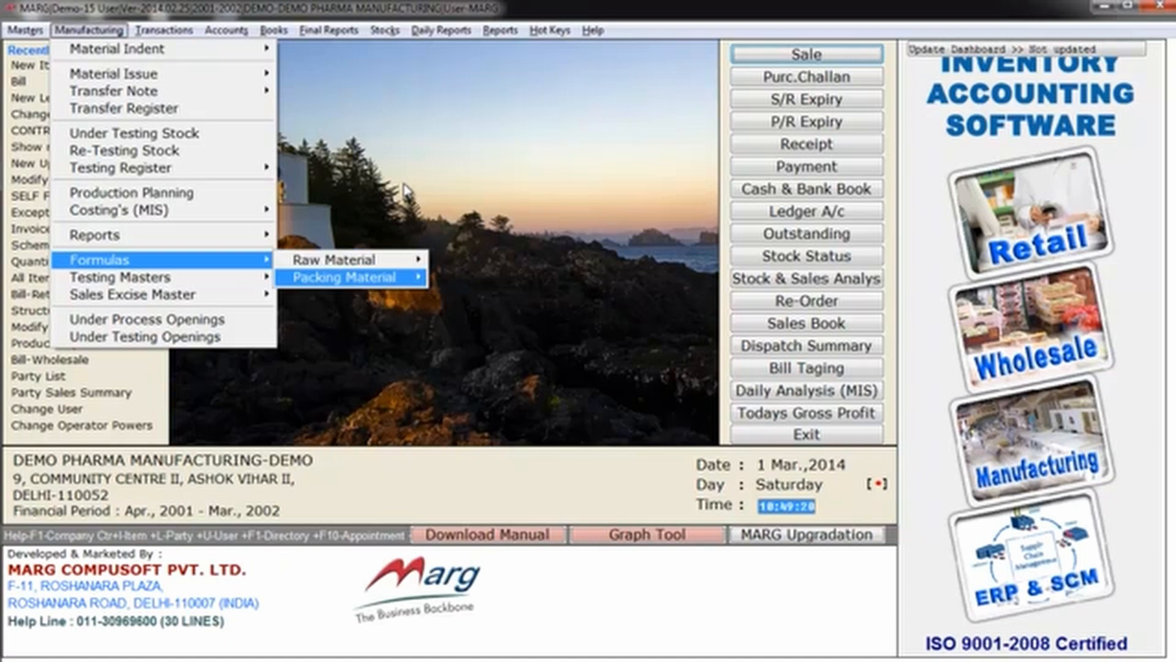
pyautogui.press('Up')
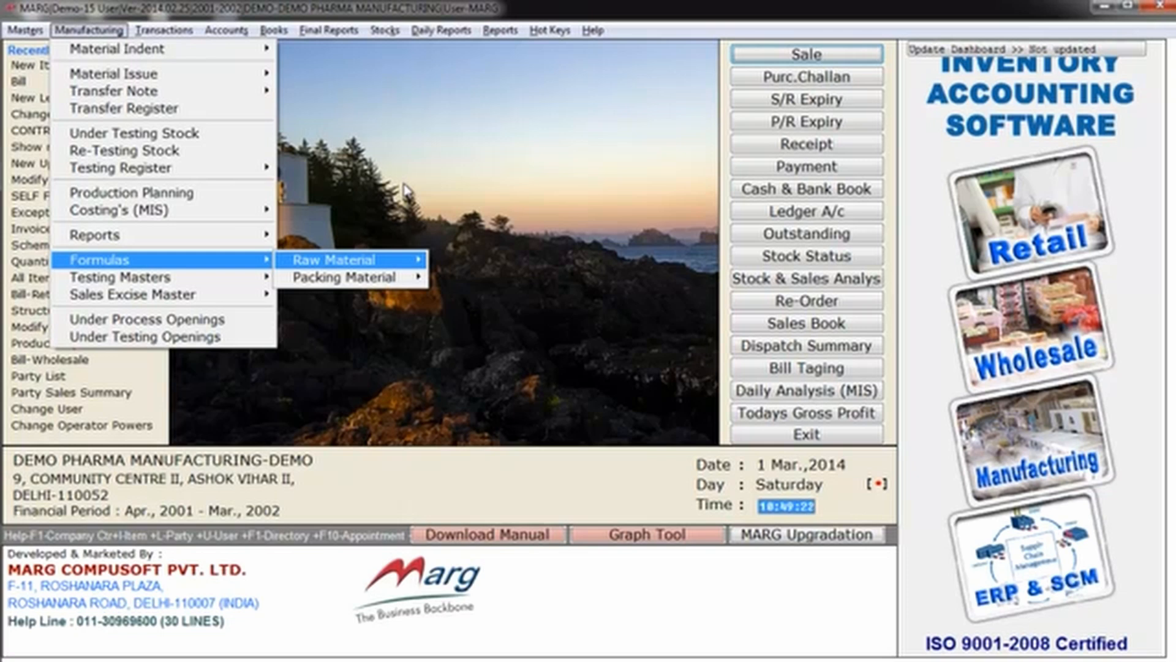
pyautogui.press('Right')
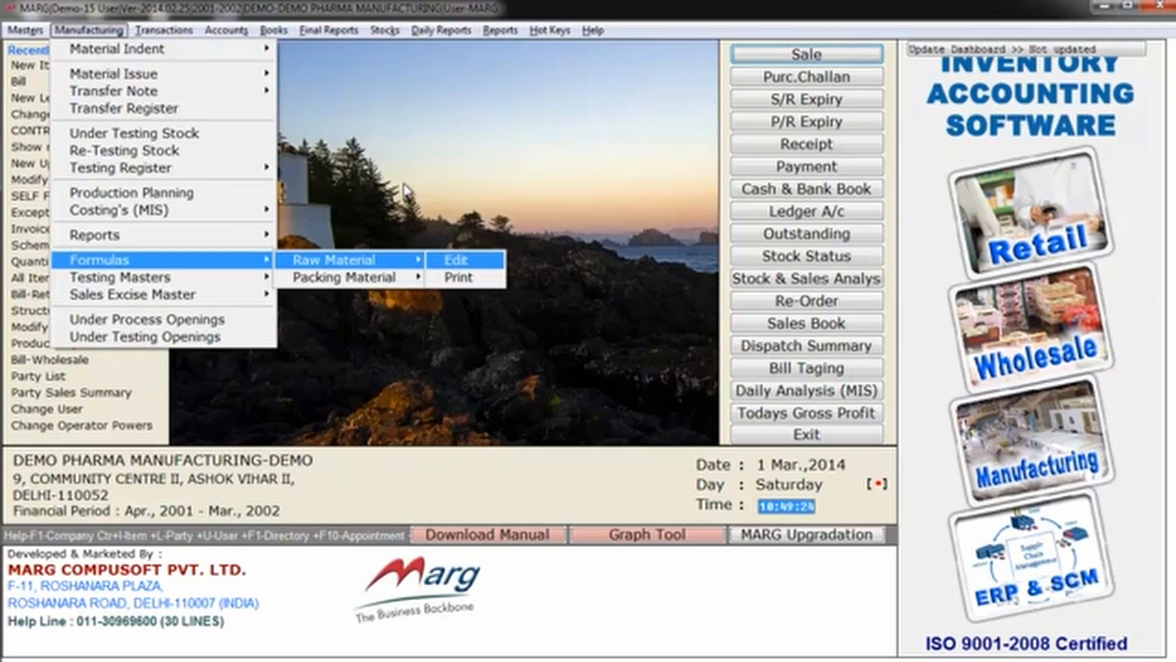
pyautogui.press('Return')
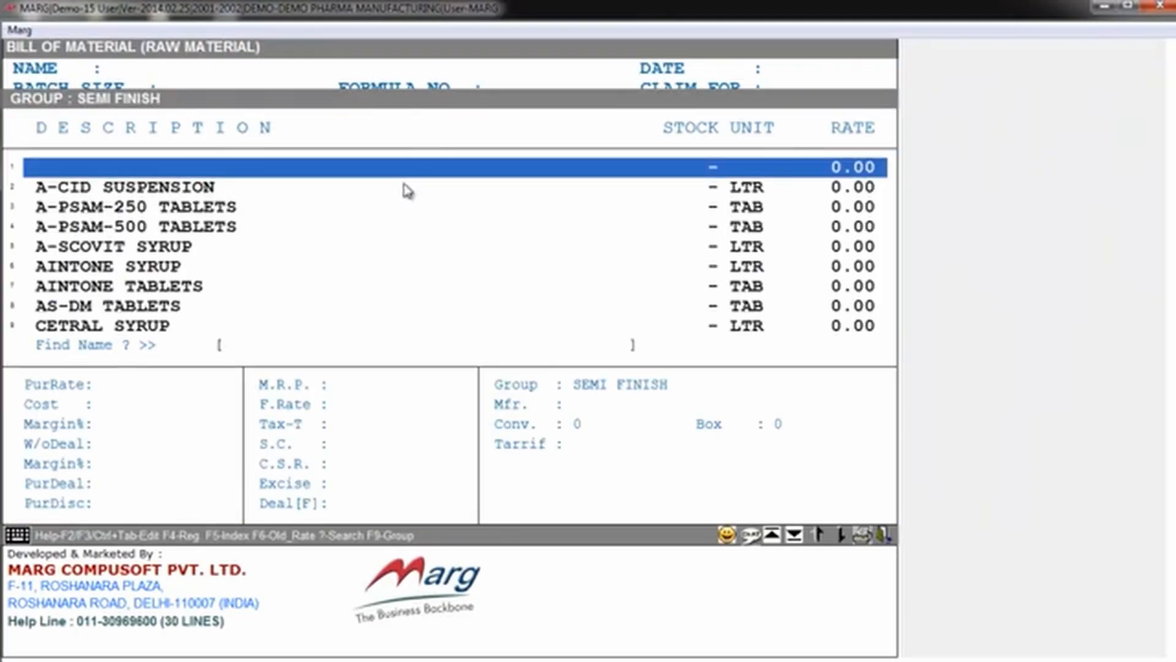
pyautogui.press('Down')
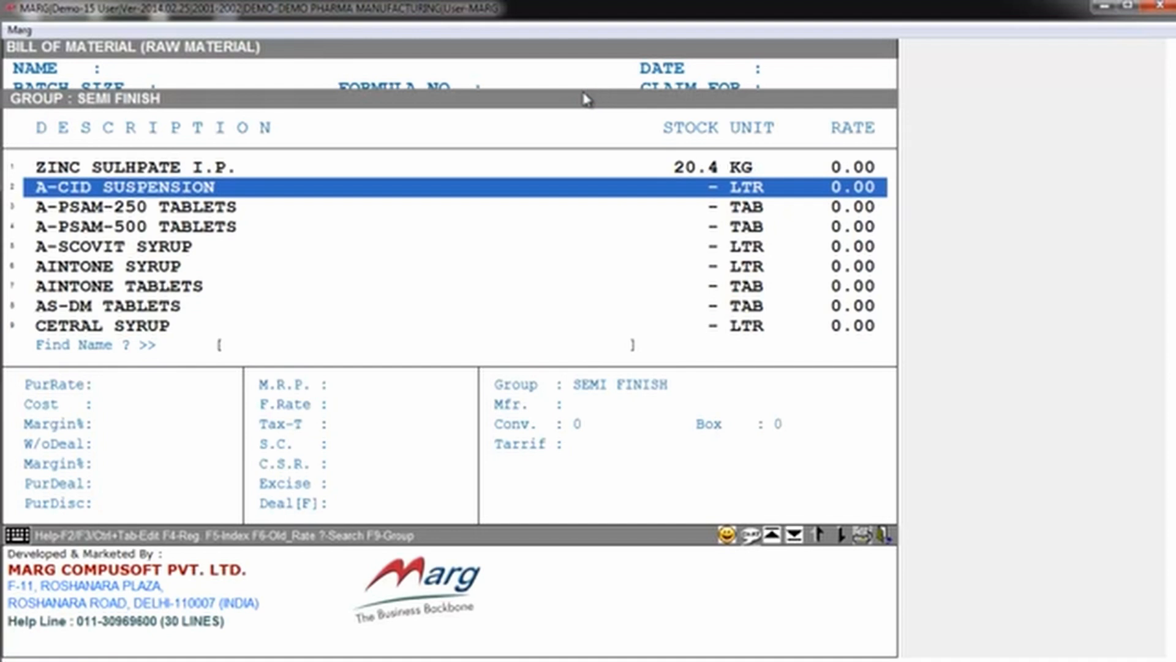
pyautogui.press('Return')
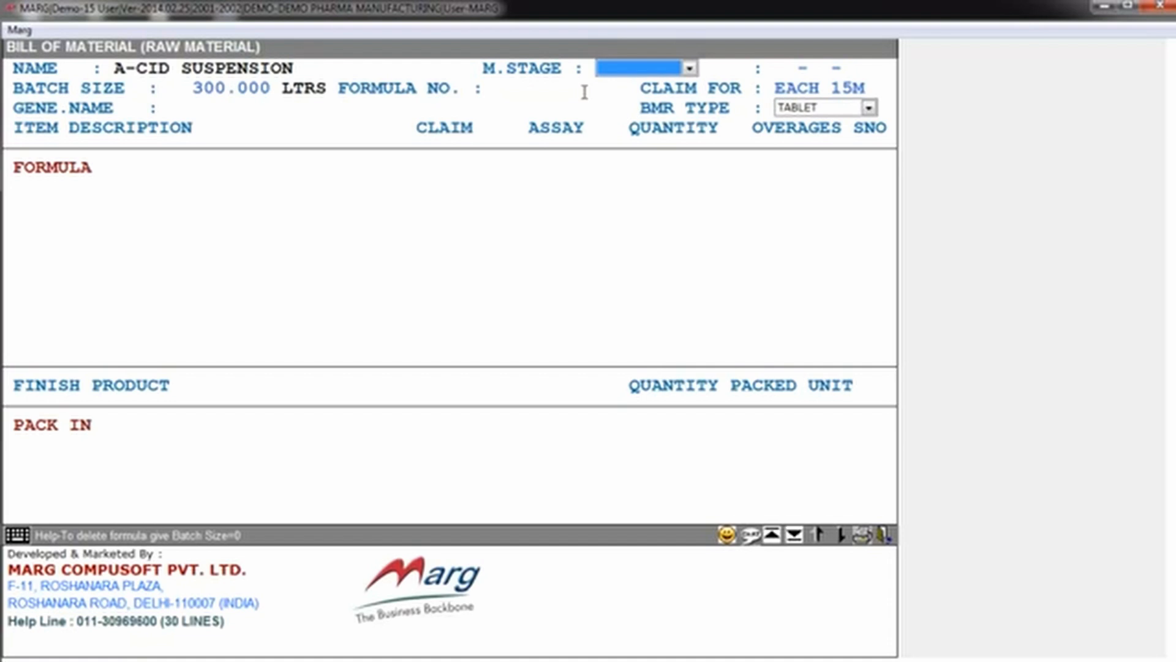
# Step: Set the M.Stage of the A-CID SUSPENSION formula to NO
pyautogui.press('space')
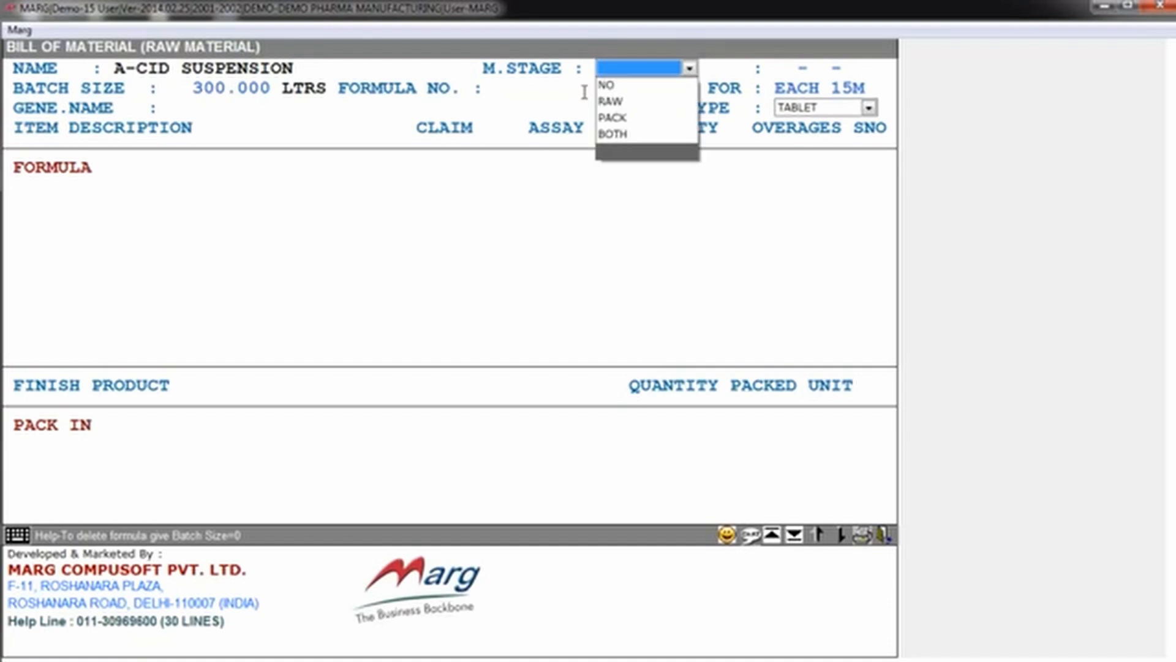
pyautogui.press('Up')
pyautogui.press('Up')
pyautogui.press('Up')
pyautogui.press('Up')
pyautogui.press('Return')
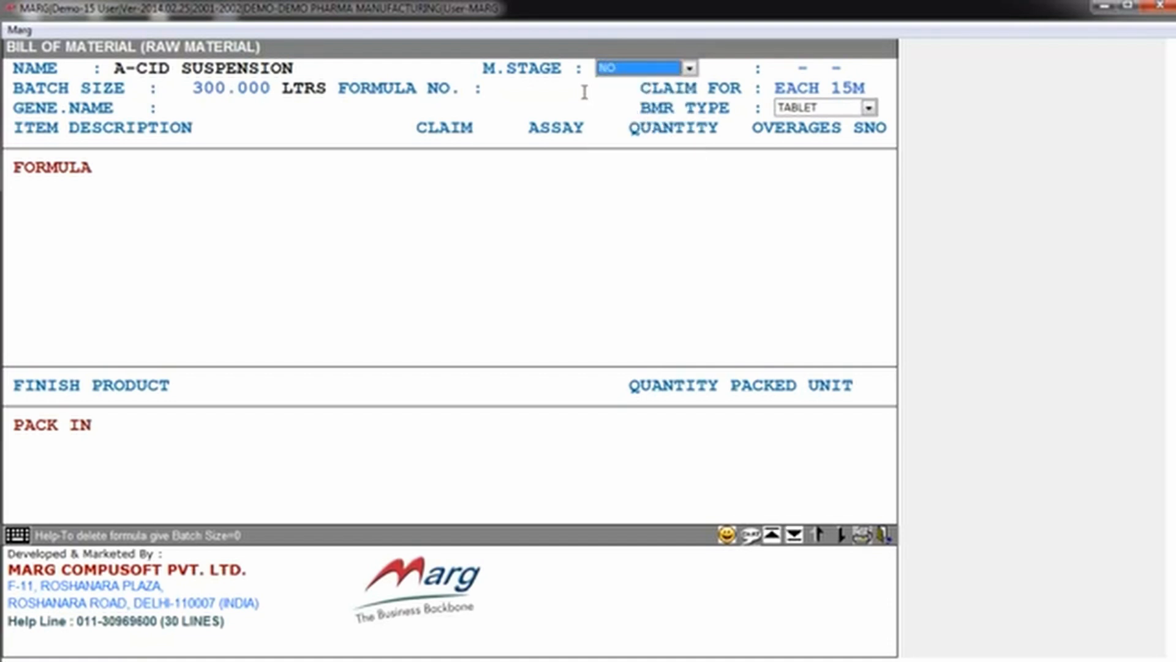
pyautogui.press('Return')
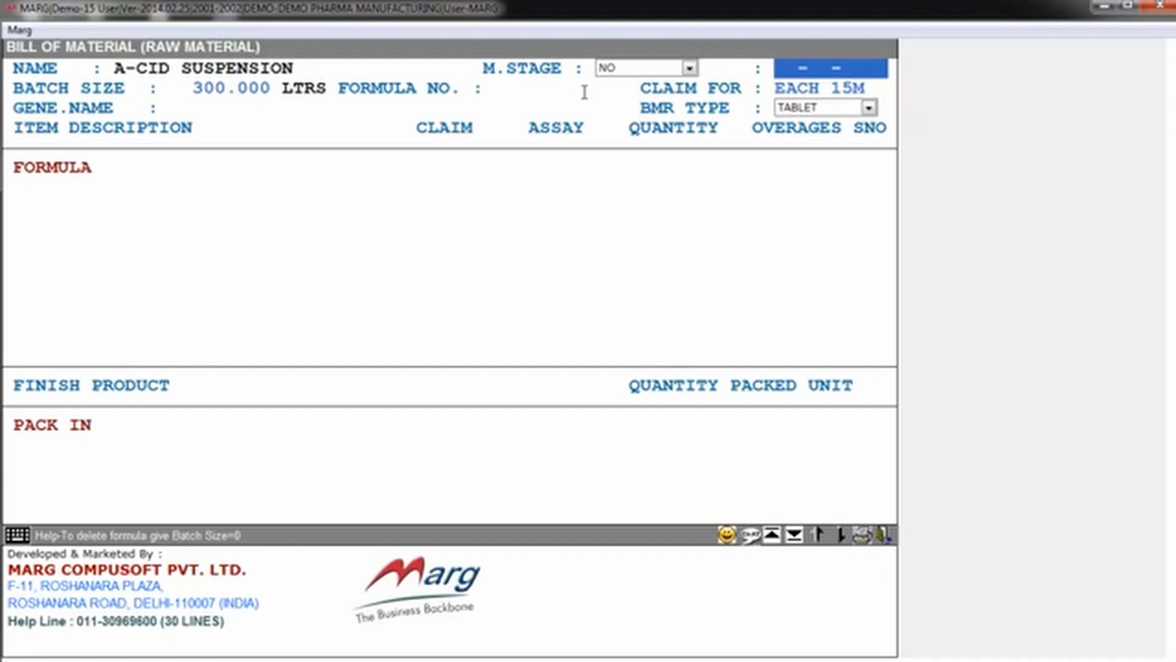
# Step: Set the date of the bill of material to 28-02-2014
pyautogui.write('28-02-2014')
pyautogui.press('Return')
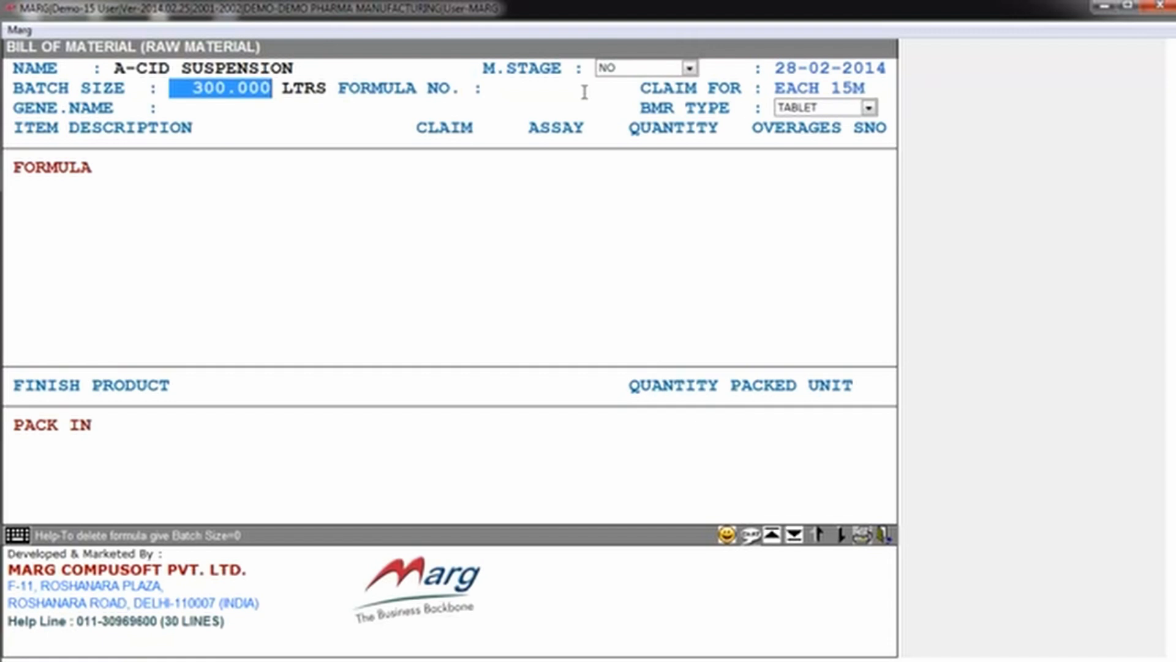
# Step: Set the formula number to 1 and the generic name to ABC, keeping the existing batch size and claim basis
pyautogui.press('Return')
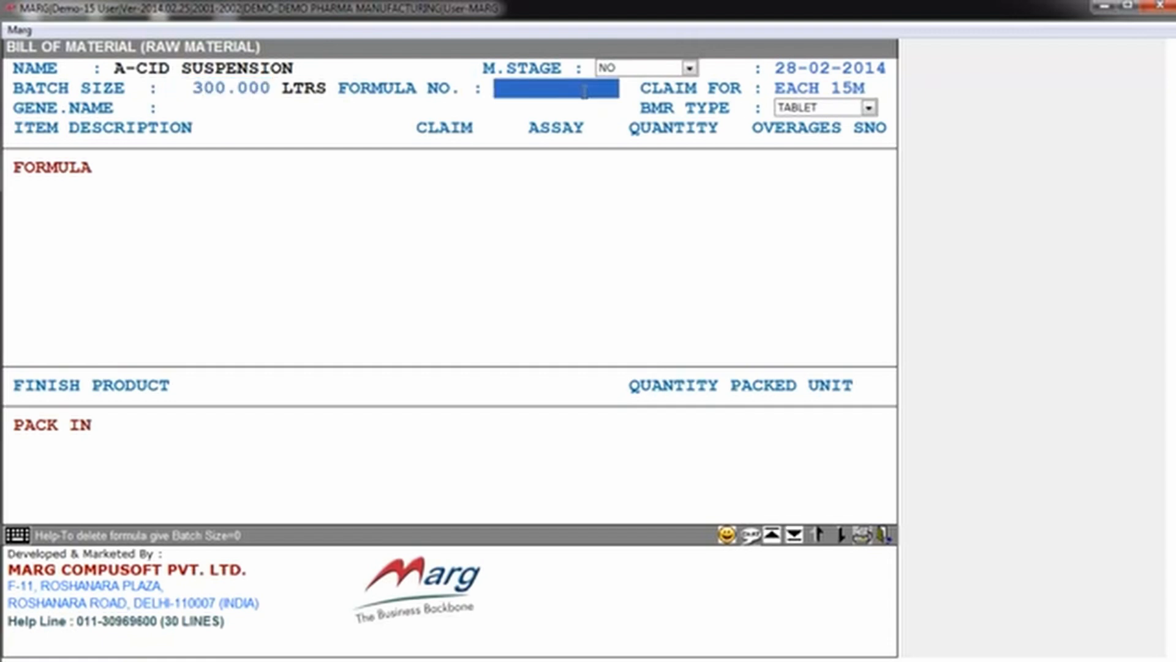
pyautogui.write('1')
pyautogui.press('Return')
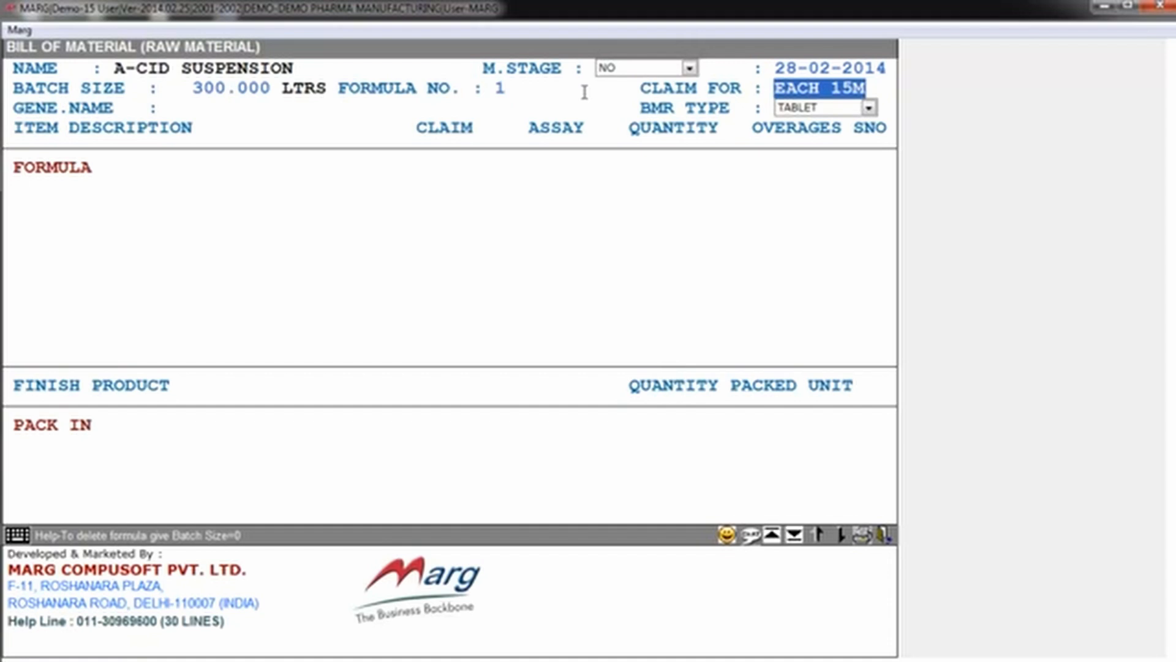
pyautogui.press('Return')
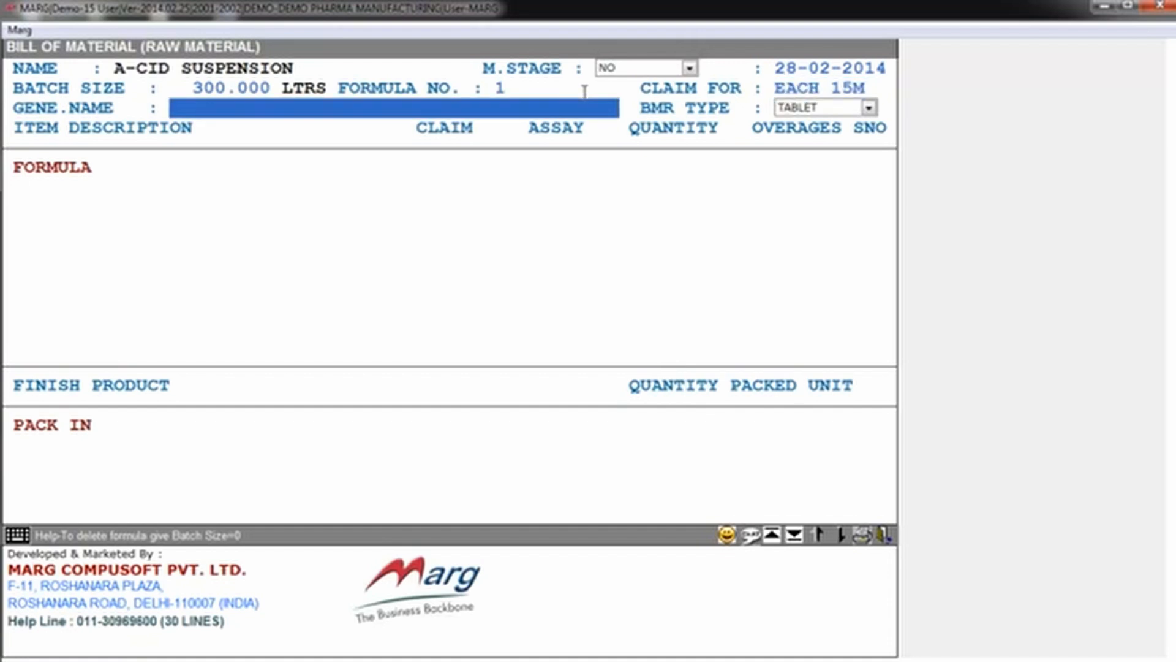
pyautogui.write('ABC')
pyautogui.press('Return')
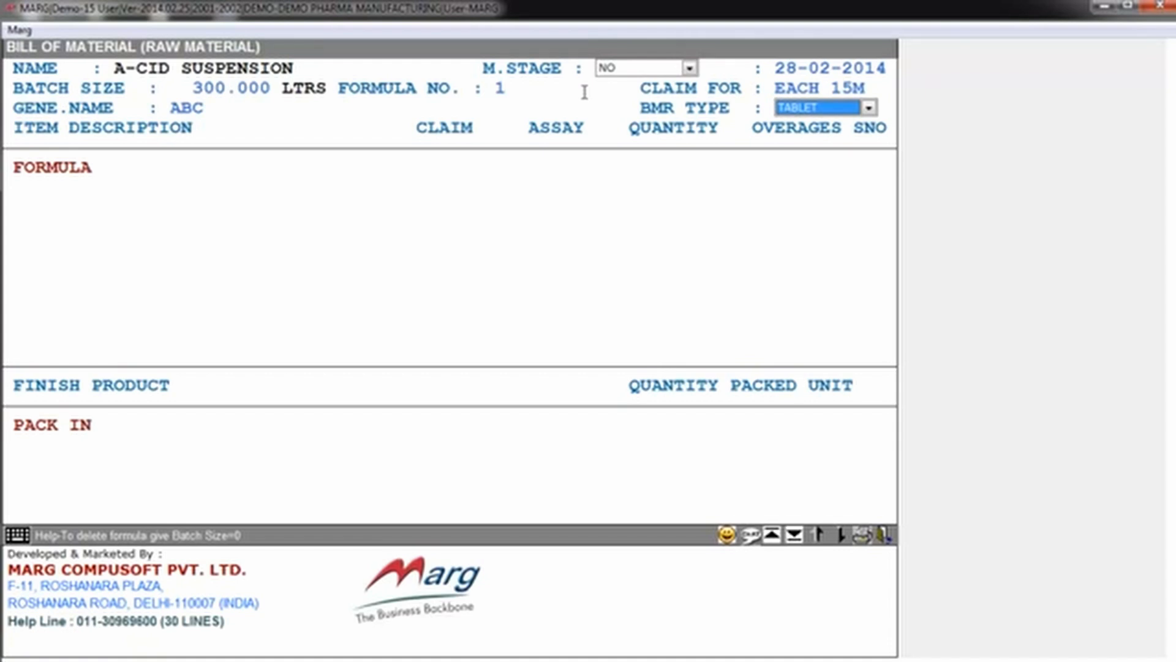
# Step: Set the BMR type to LIQUID and continue to the formula's ingredient list
pyautogui.press('space')
pyautogui.press('Down')
pyautogui.press('Down')
pyautogui.press('Down')
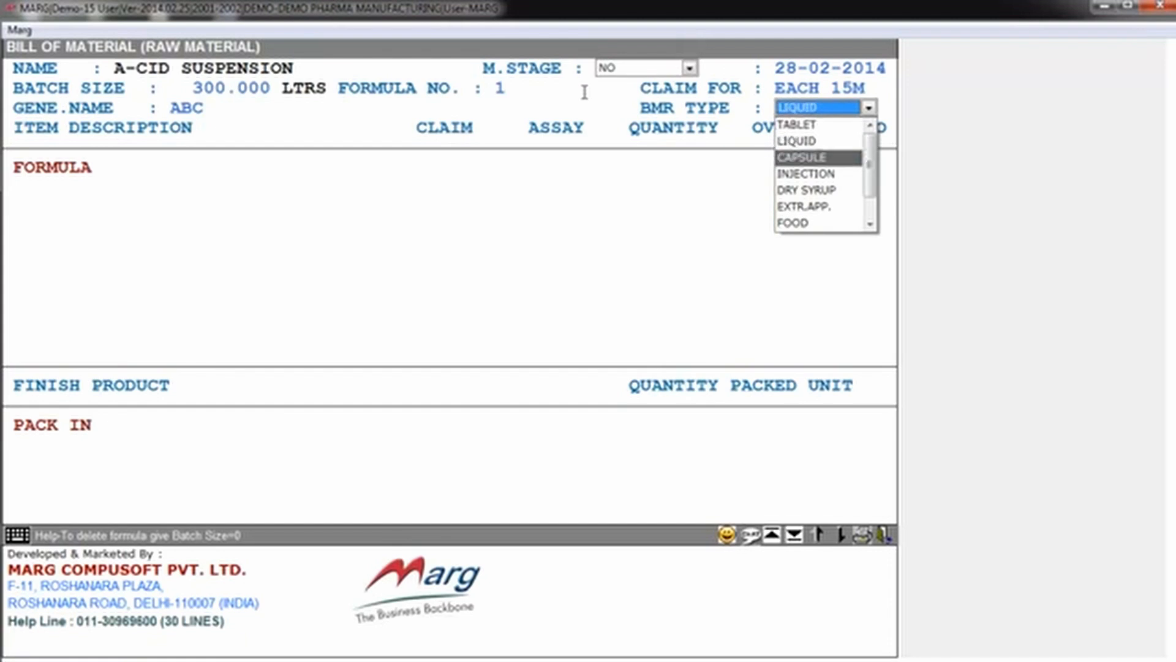
pyautogui.press('Up')
pyautogui.press('Up')
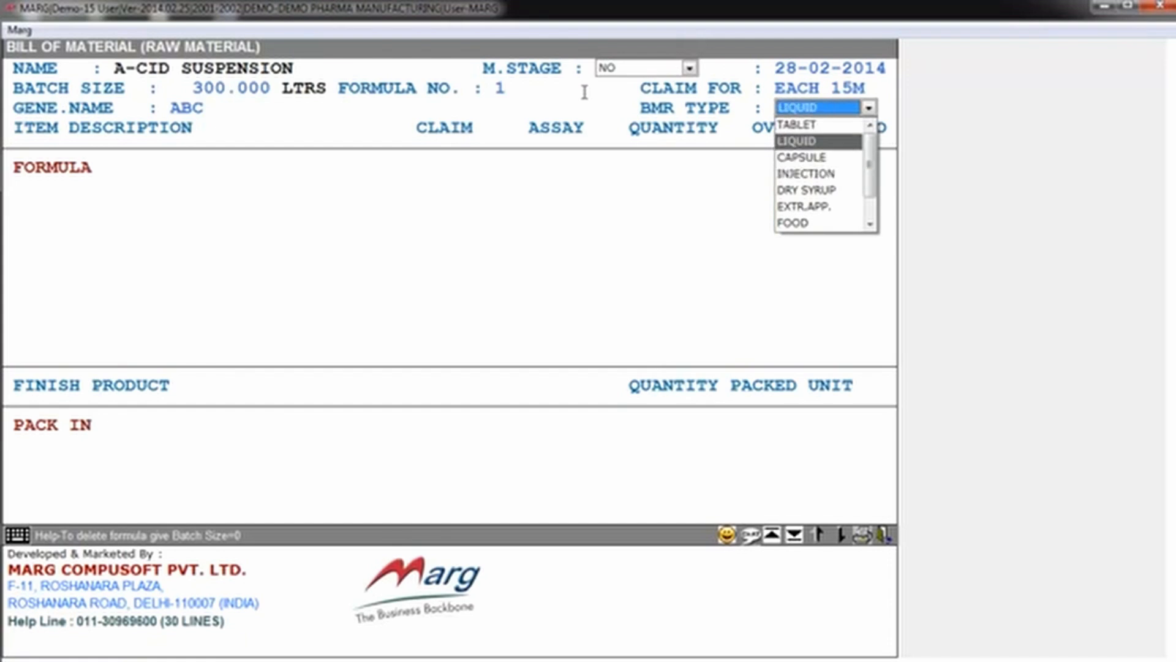
pyautogui.press('Return')
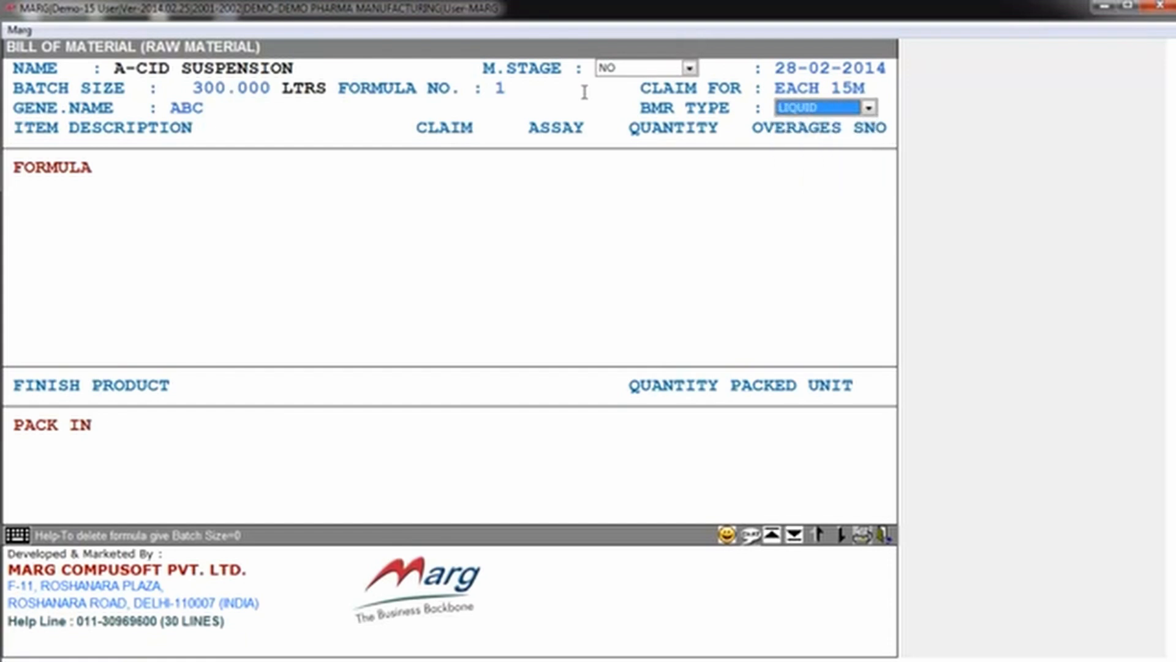
pyautogui.press('Return')
# Step: Examine the raw material lines of the A-CID SUSPENSION formula with their claims, quantities and overages
pyautogui.press('Up')
pyautogui.press('Up')
pyautogui.press('Up')
pyautogui.press('Up')
pyautogui.press('Up')
pyautogui.press('Up')
pyautogui.press('Up')
pyautogui.press('Up')
pyautogui.press('Up')
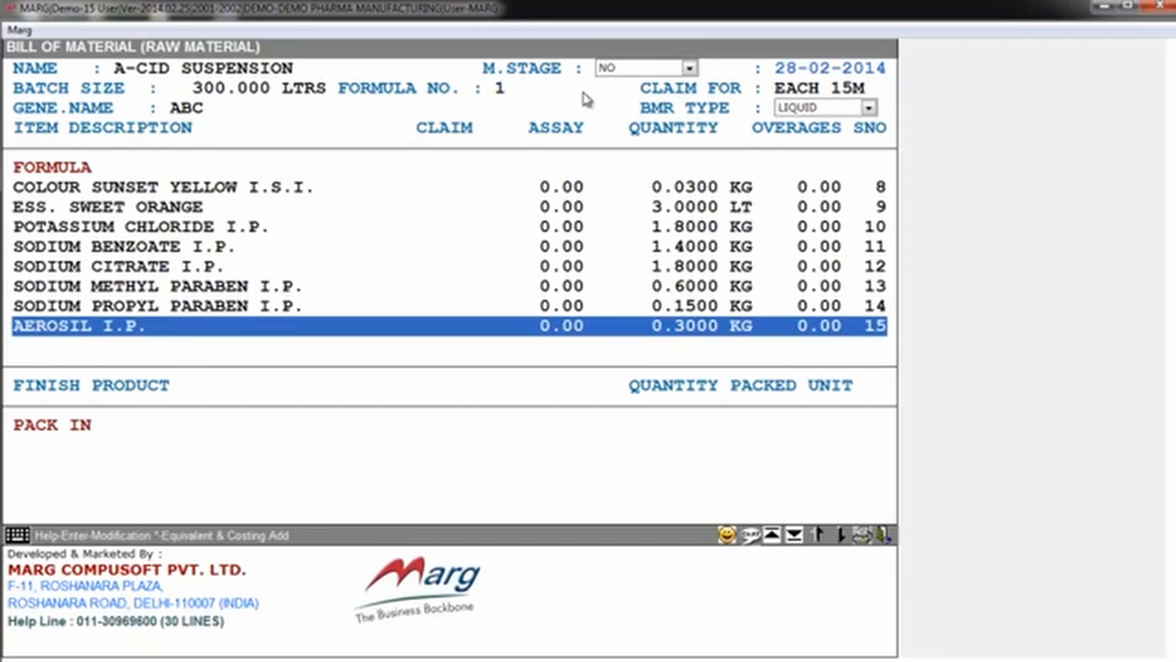
pyautogui.press('Up')
pyautogui.press('Up')
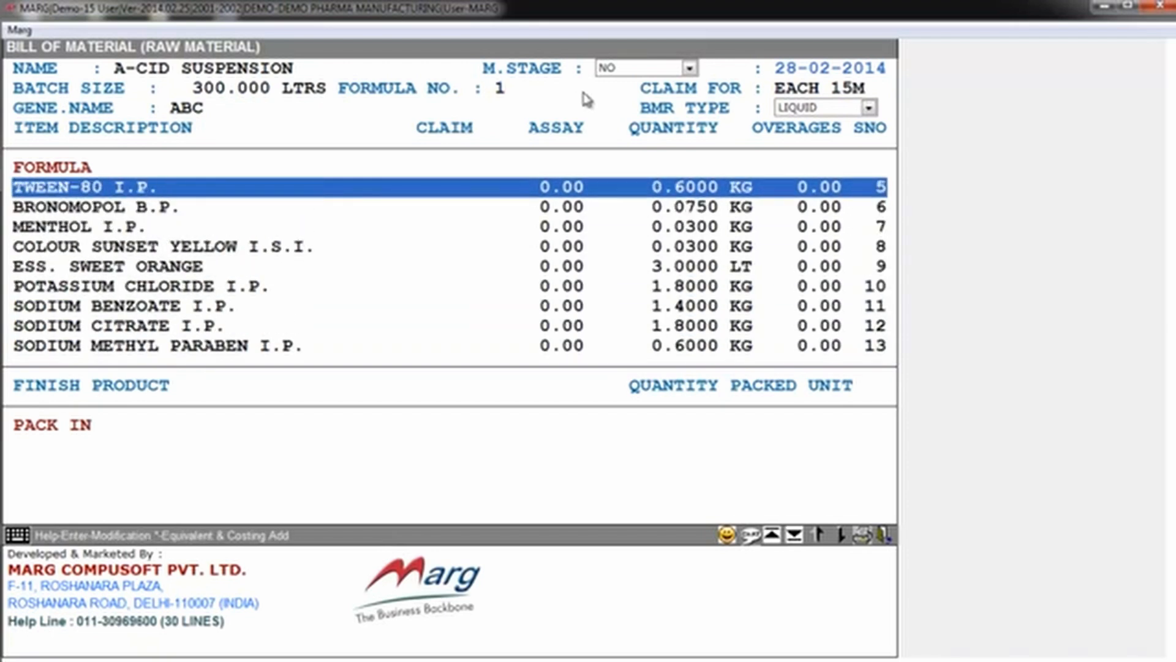
pyautogui.press('Up')
pyautogui.press('Up')
pyautogui.press('Up')
pyautogui.press('Up')
pyautogui.press('Down')
pyautogui.press('Down')
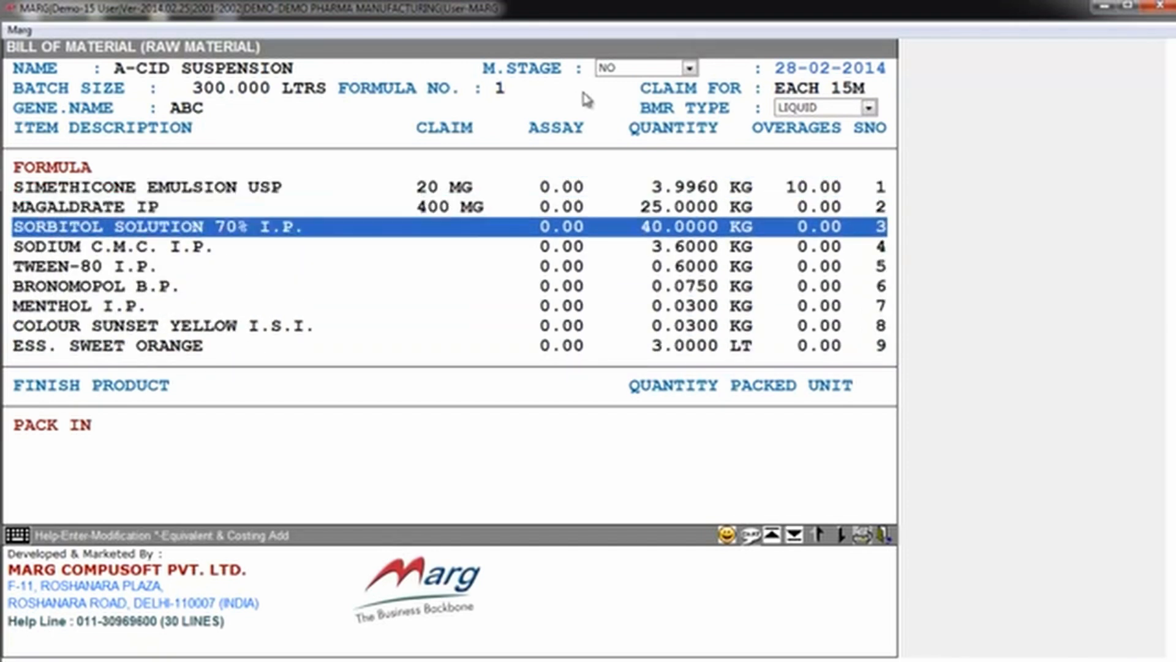
pyautogui.press('Up')
pyautogui.press('Up')
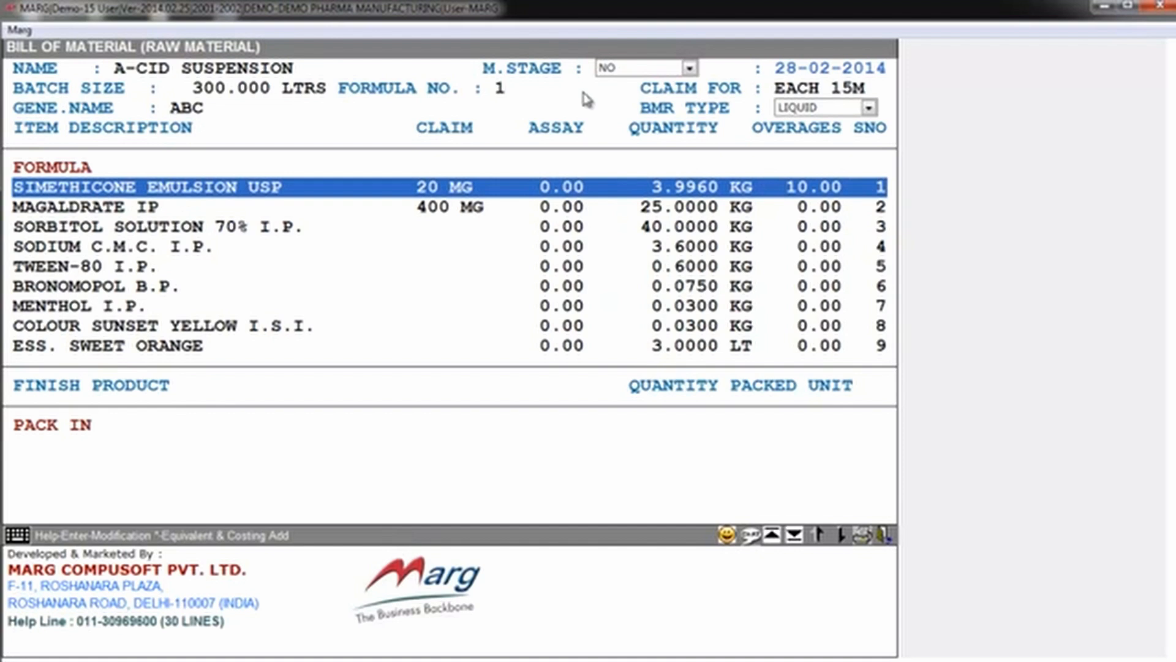
pyautogui.press('Down')
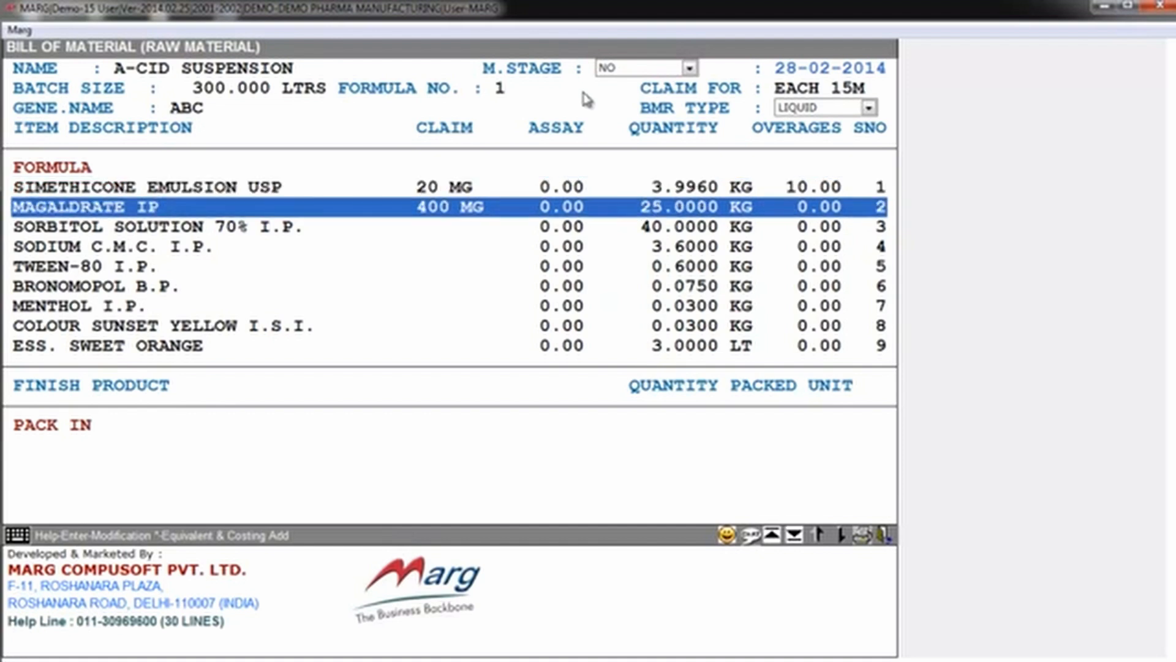
pyautogui.press('Up')
pyautogui.press('Down')
pyautogui.press('Up')
pyautogui.press('Down')
pyautogui.press('Down')
pyautogui.press('Down')
pyautogui.press('Down')
pyautogui.press('Down')
pyautogui.press('Up')
pyautogui.press('Up')
pyautogui.press('Up')
pyautogui.press('Up')
pyautogui.press('Down')
pyautogui.press('Down')
pyautogui.press('Up')
pyautogui.press('Up')
pyautogui.press('Up')
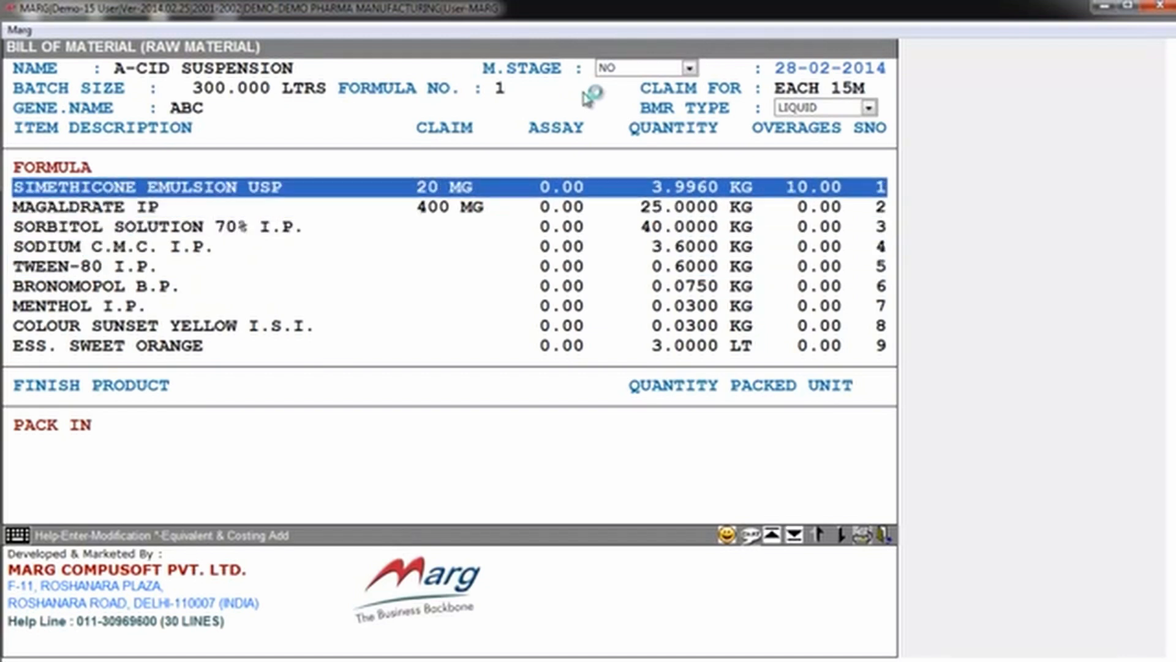
# Step: Open the first formula line for modification and keep SIMETHICONE EMULSION USP as its raw material
pyautogui.press('Return')
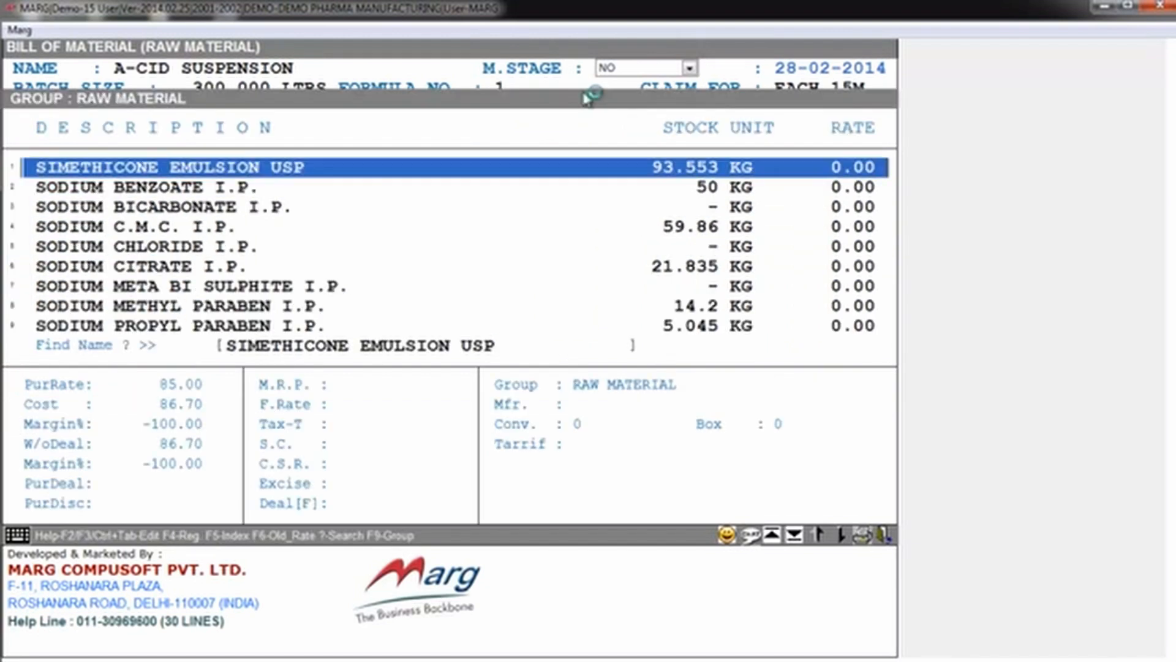
pyautogui.click(766, 285)
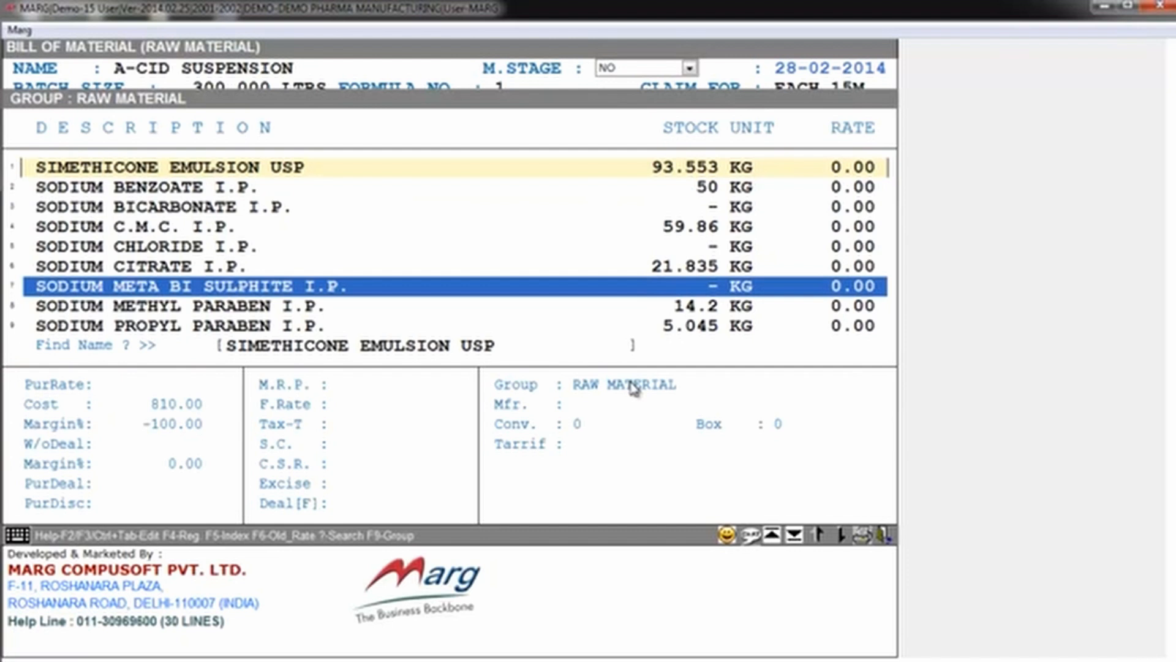
pyautogui.press('Up')
pyautogui.press('Up')
pyautogui.press('Up')
pyautogui.press('Up')
pyautogui.press('Up')
pyautogui.press('Up')
pyautogui.press('Return')
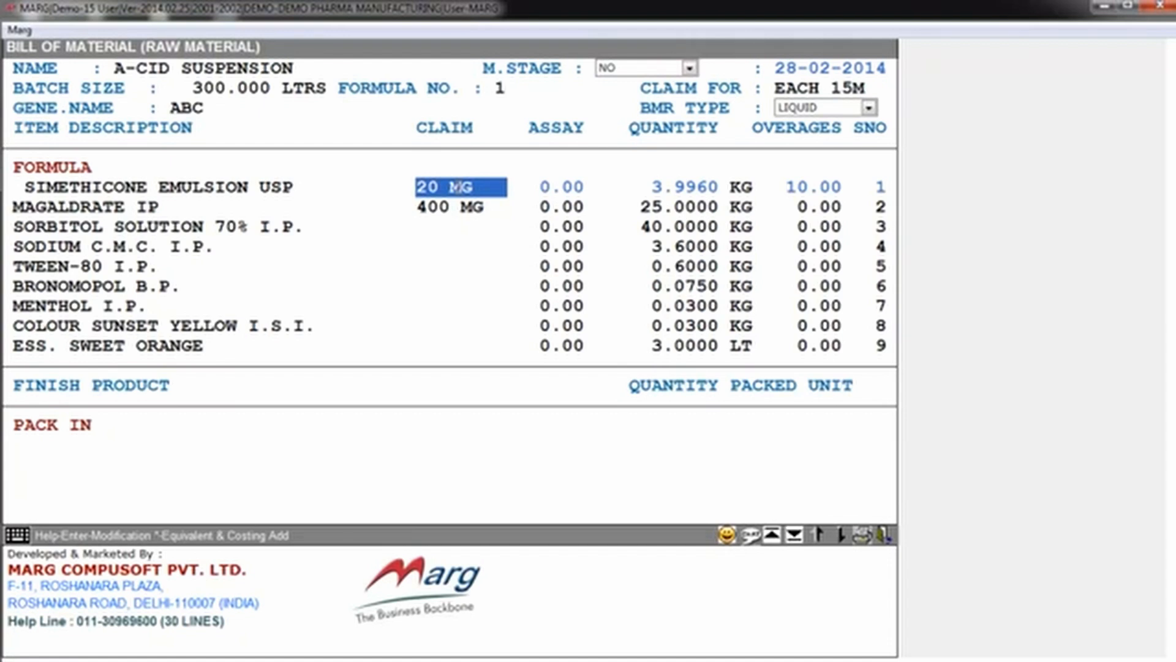
# Step: Go through the claim, assay and quantity of the SIMETHICONE EMULSION USP line, keeping the existing values
pyautogui.press('Return')
pyautogui.press('Return')
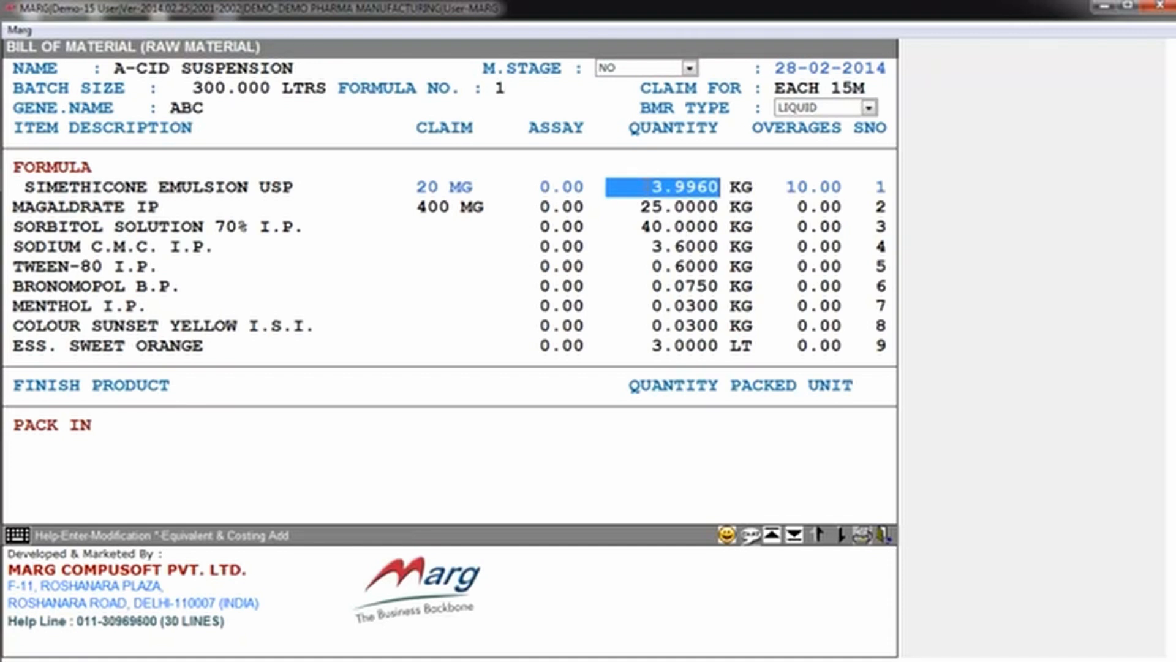
pyautogui.press('Return')
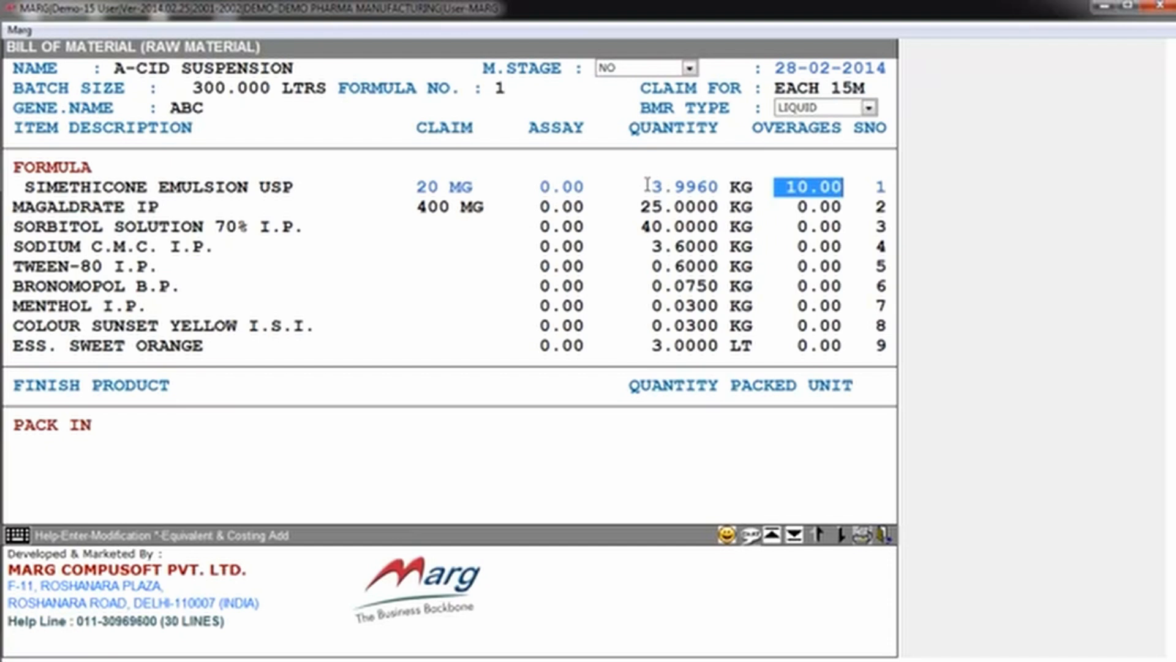
pyautogui.click(647, 185)
pyautogui.press('Return')
pyautogui.press('Return')
pyautogui.press('Up')
pyautogui.press('Up')
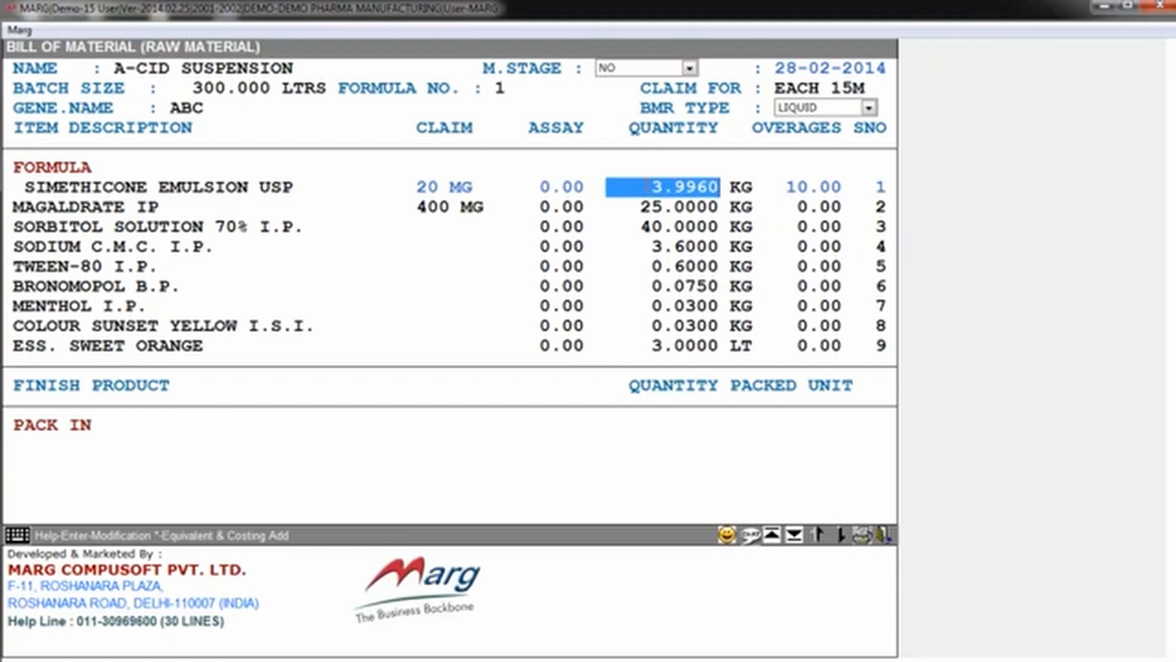
pyautogui.press('Return')
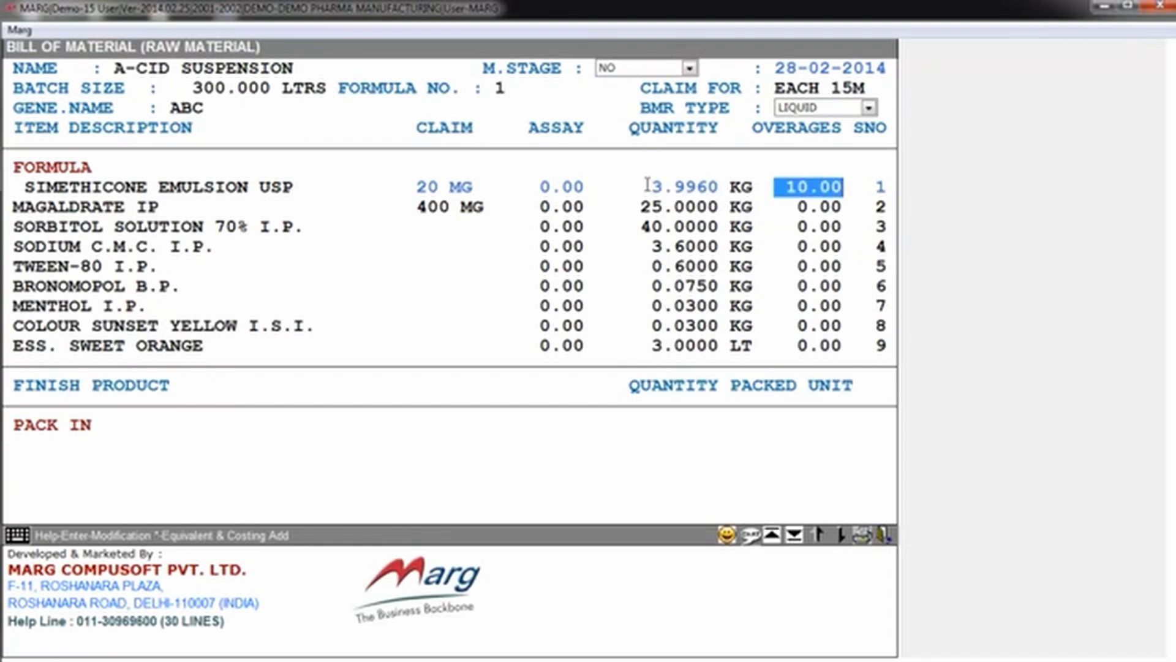
# Step: Set the equivalent of SIMETHICONE EMULSION USP to TEST, keeping its overage, additional costing quantity and costing applicability
pyautogui.press('Return')
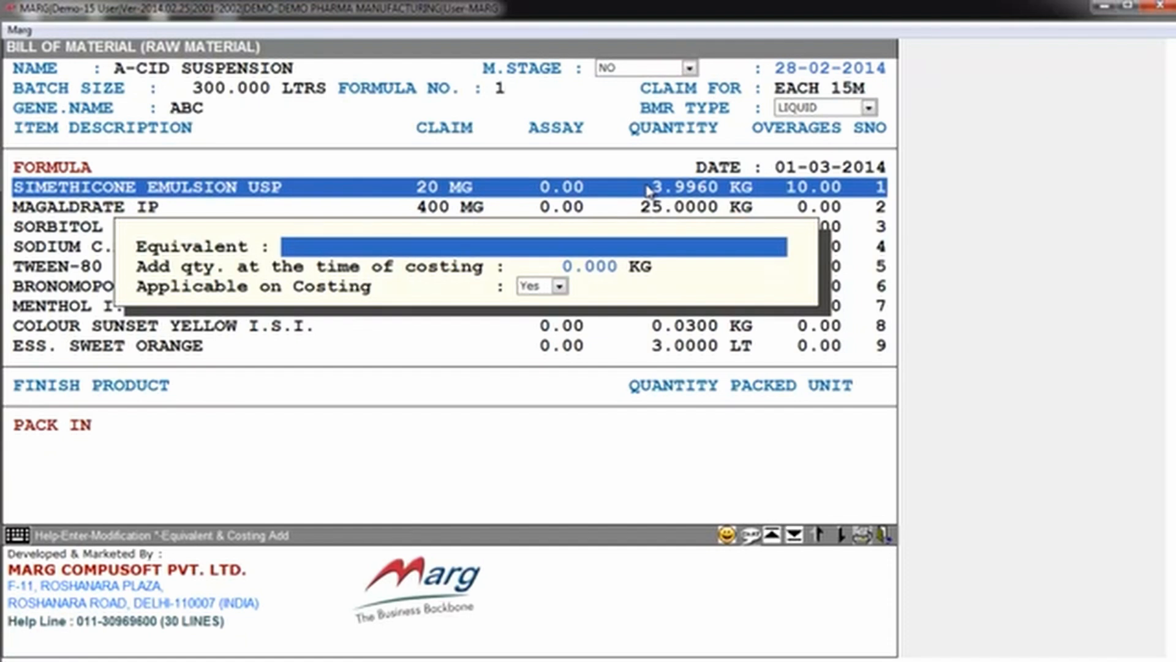
pyautogui.write('TEST')
pyautogui.press('Return')
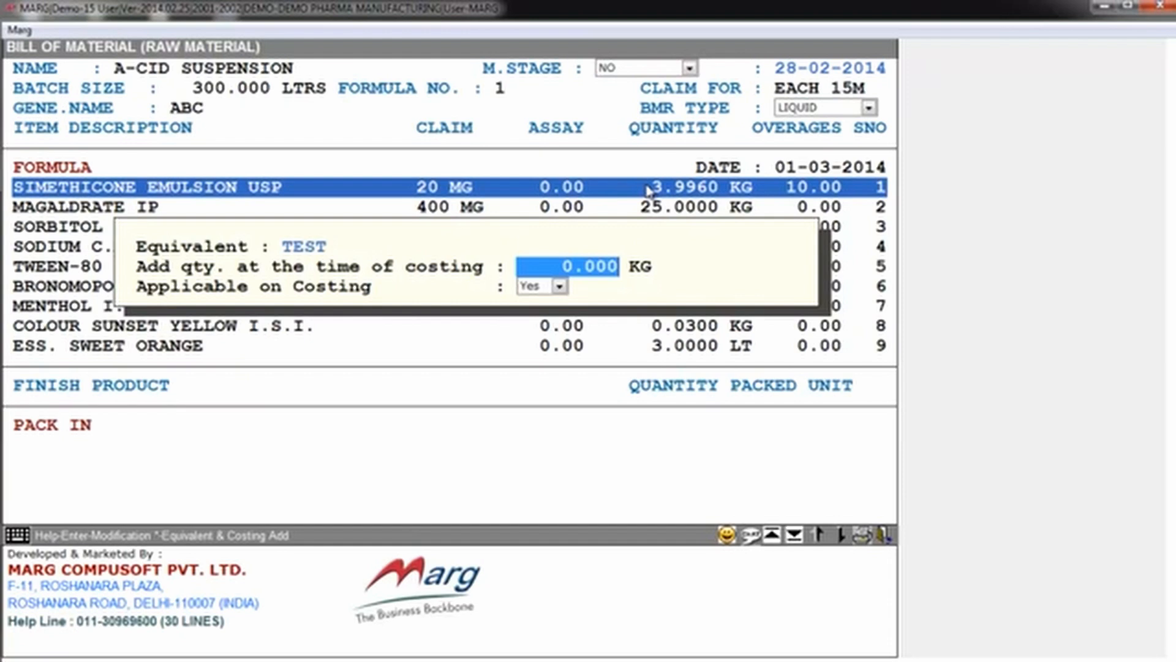
pyautogui.press('Return')
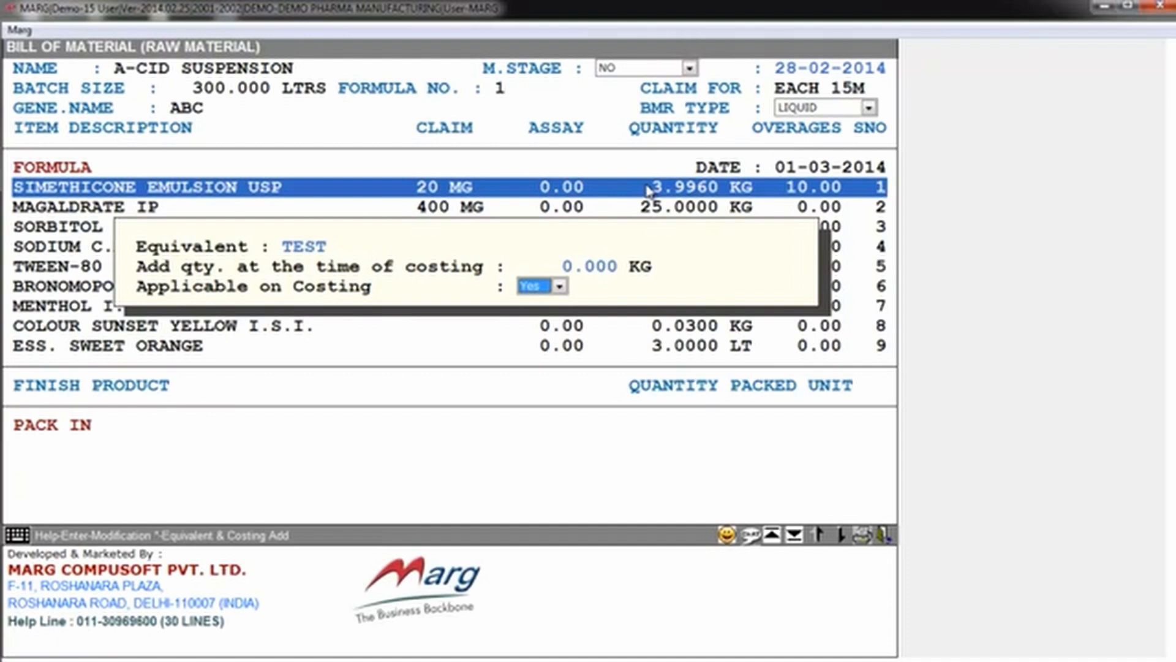
pyautogui.press('Return')
# Step: Look through the raw material lines of the A-CID SUSPENSION formula down to the end of the list
pyautogui.press('Down')
pyautogui.press('Down')
pyautogui.press('Down')
pyautogui.press('Down')
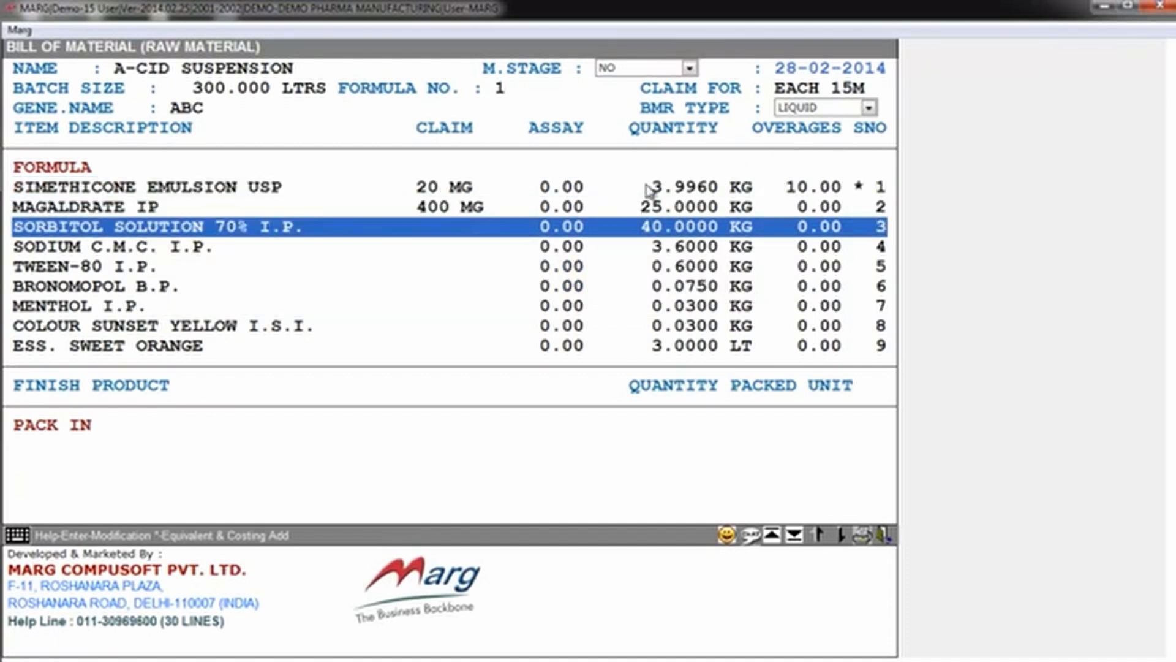
pyautogui.press('Up')
pyautogui.press('Up')
pyautogui.press('Up')
pyautogui.press('Up')
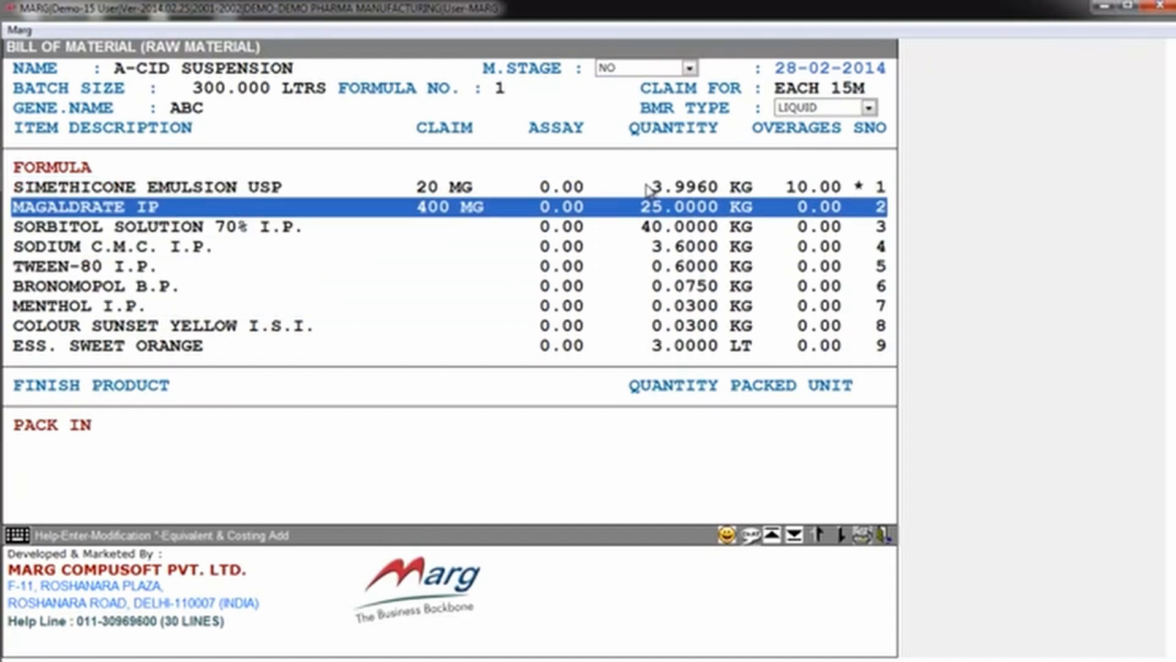
pyautogui.press('Down')
pyautogui.press('Down')
pyautogui.press('Up')
pyautogui.press('Up')
pyautogui.press('Down')
pyautogui.press('Down')
pyautogui.press('Down')
pyautogui.press('Down')
pyautogui.press('Down')
pyautogui.press('Down')
pyautogui.press('Down')
pyautogui.press('Down')
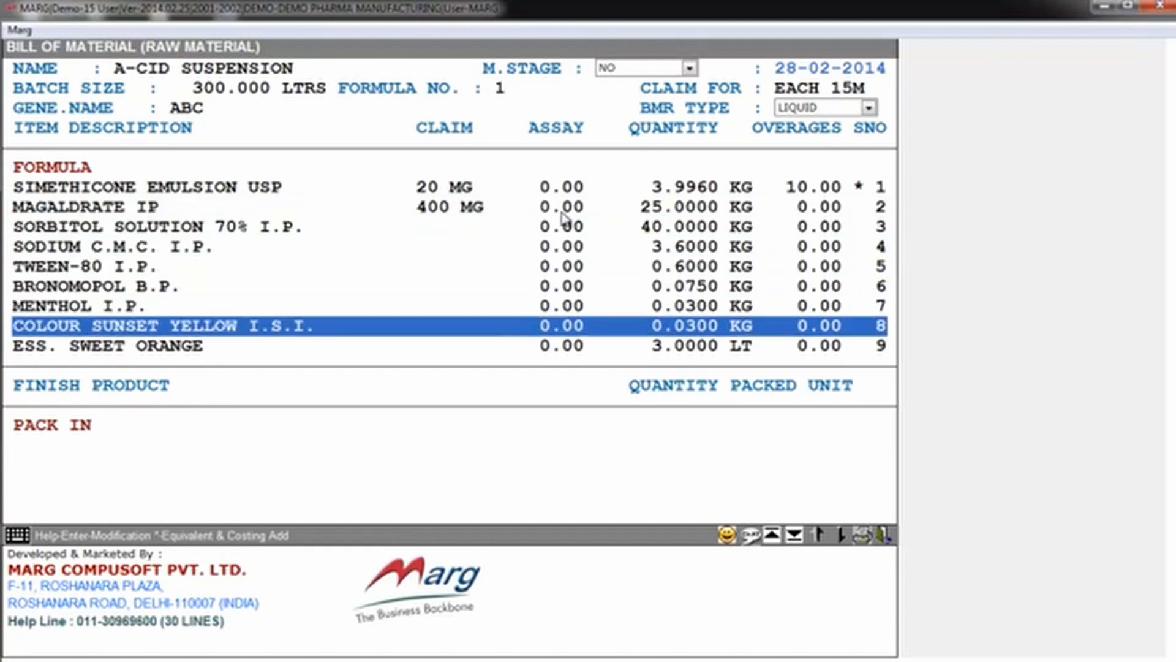
pyautogui.press('Down')
pyautogui.press('Down')
pyautogui.press('Down')
pyautogui.press('Down')
pyautogui.press('Down')
pyautogui.press('Down')
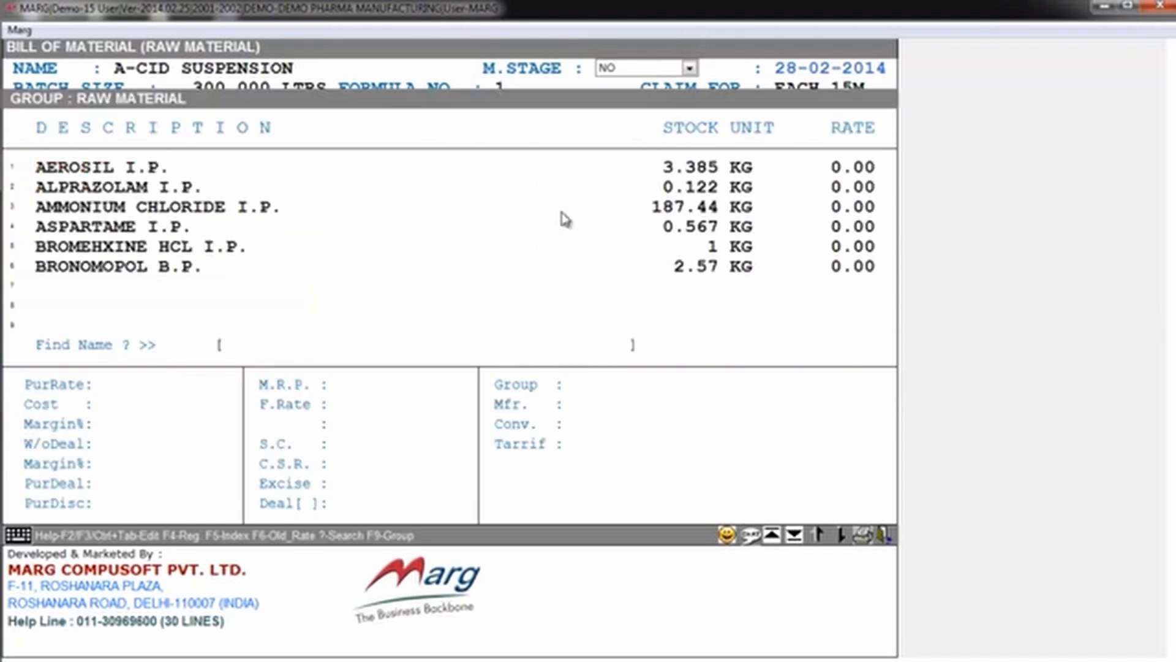
pyautogui.press('Escape')
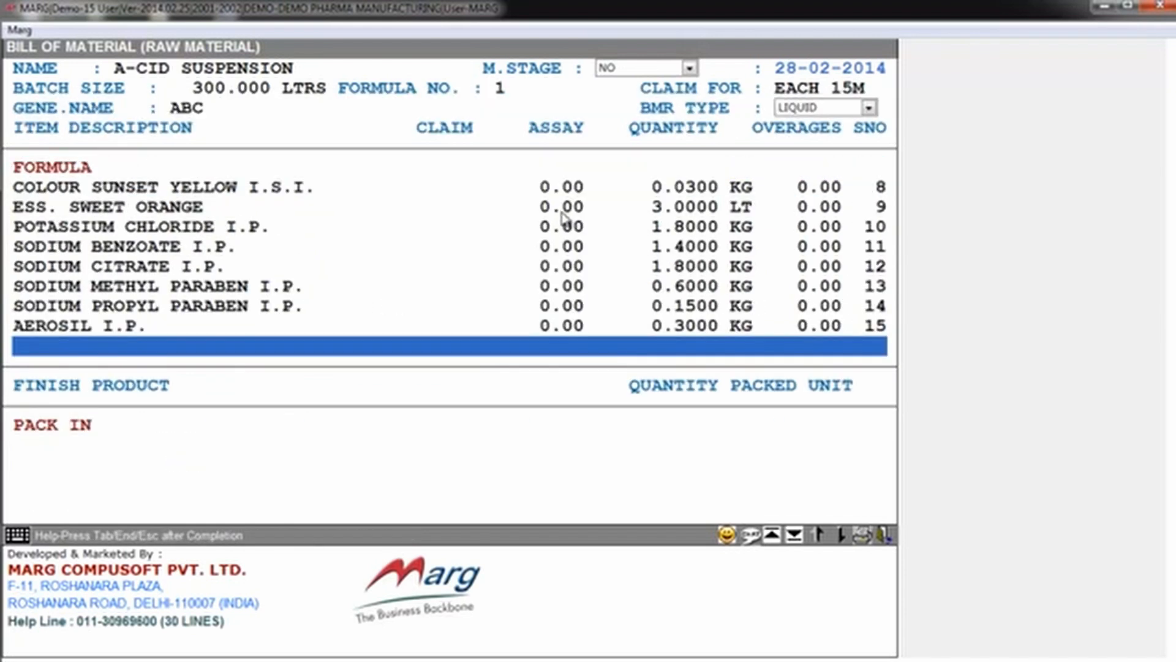
# Step: Complete the ingredient list and continue to the finished product packs of A-CID SUSPENSION
pyautogui.press('Escape')
pyautogui.press('Return')
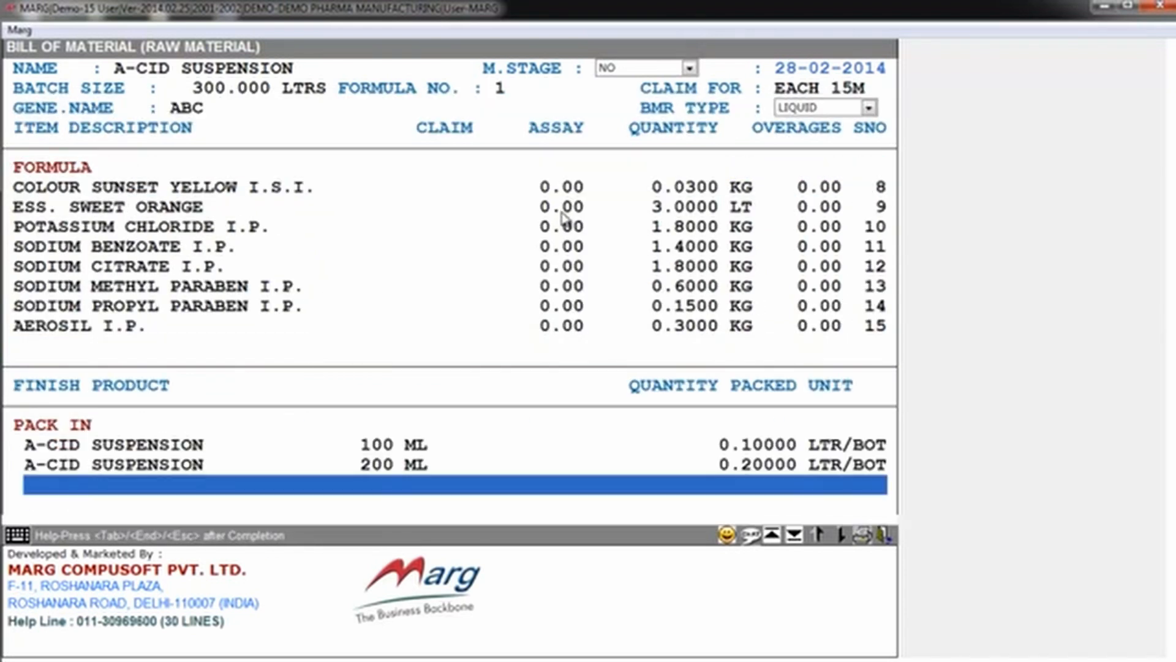
pyautogui.press('Up')
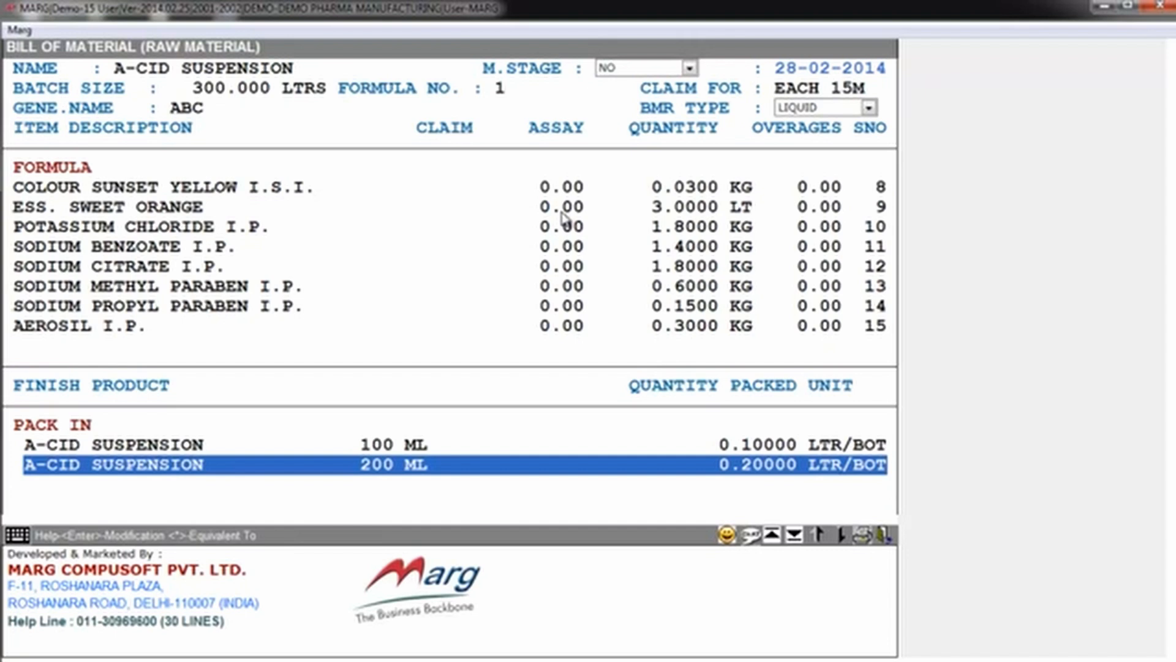
pyautogui.press('Up')
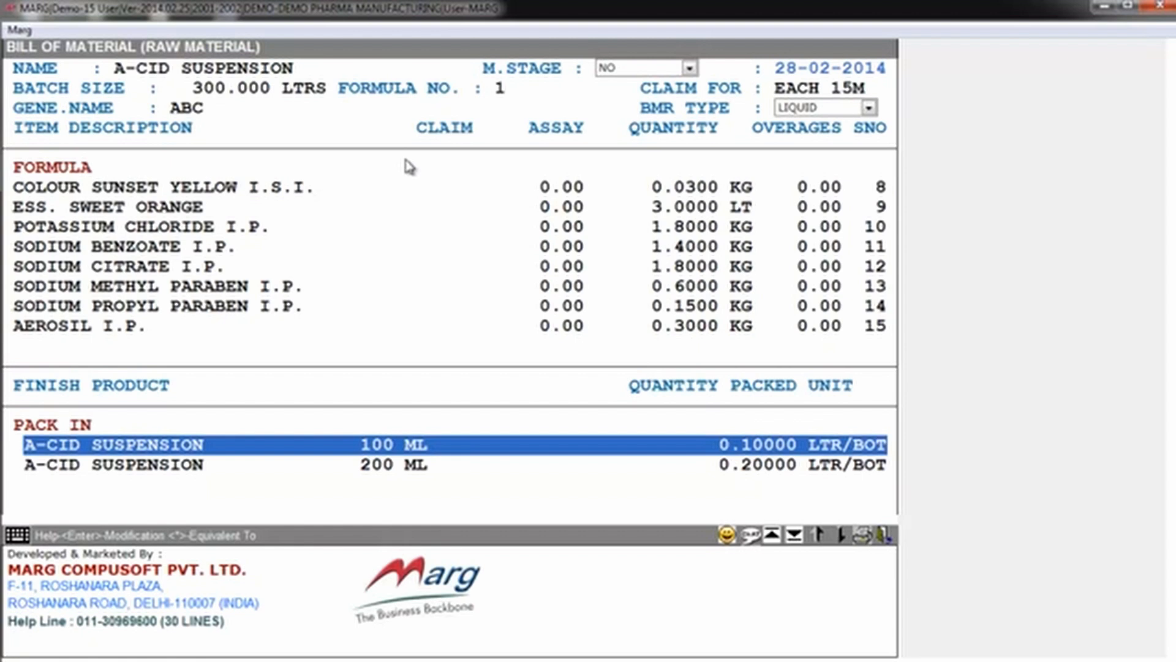
# Step: View the finished products available for a new pack line, adding none of them
pyautogui.click(384, 506)
pyautogui.press('Escape')
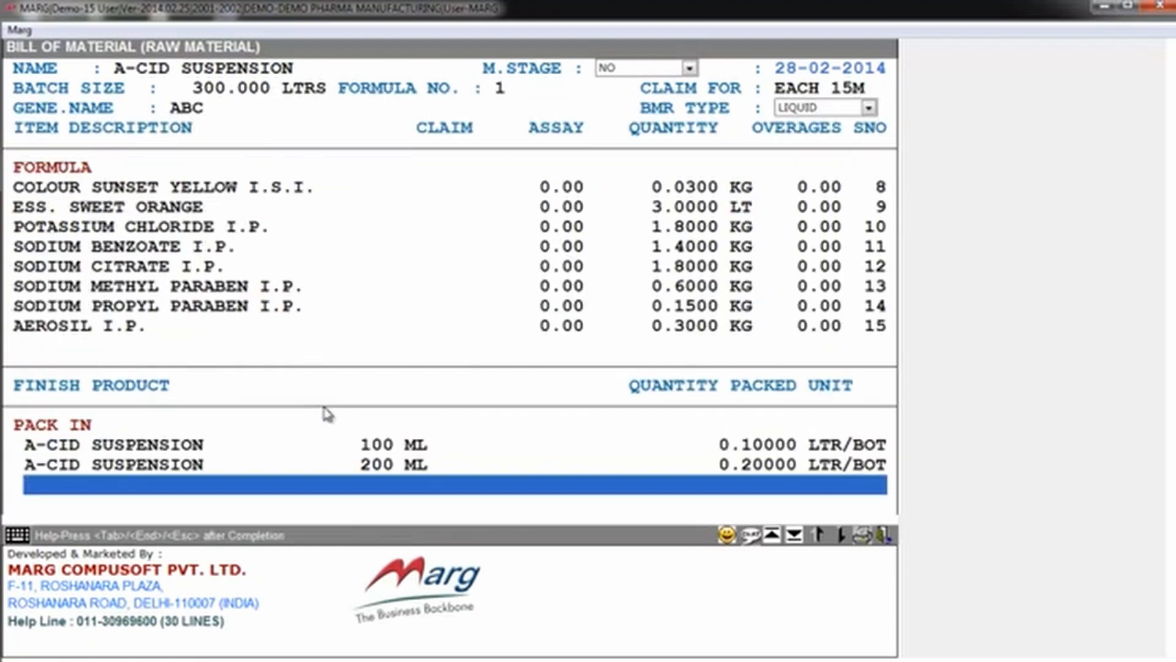
pyautogui.click(390, 487)
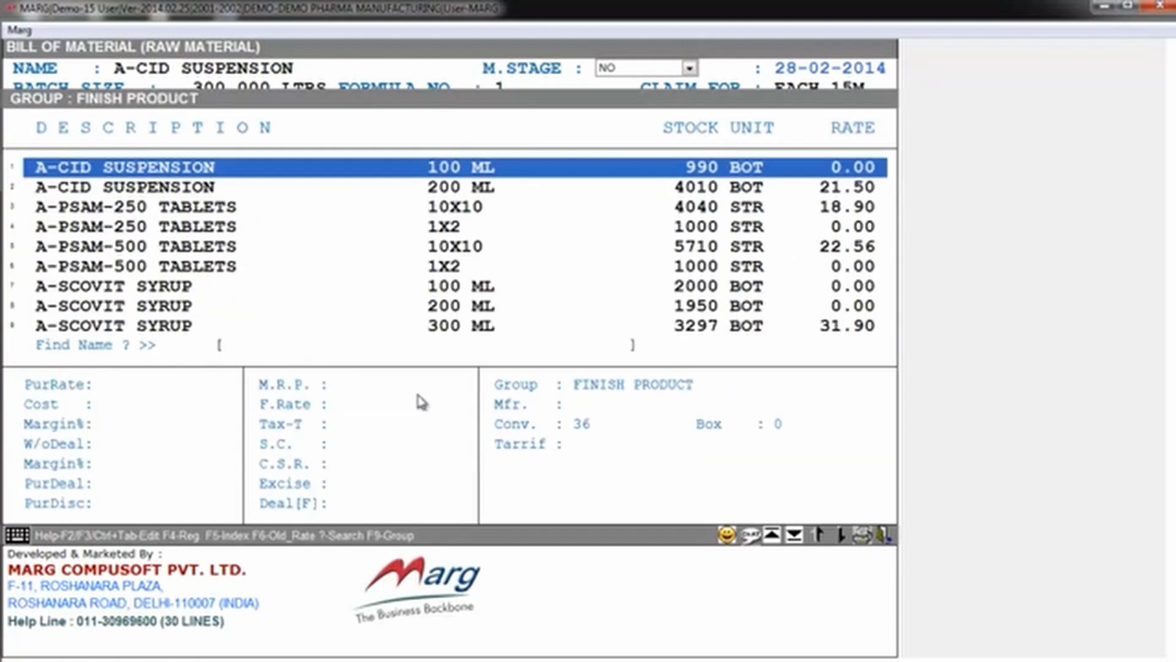
pyautogui.press('Escape')
# Step: Open the 100 ML pack line for modification and keep its finished product and packed quantity
pyautogui.press('Up')
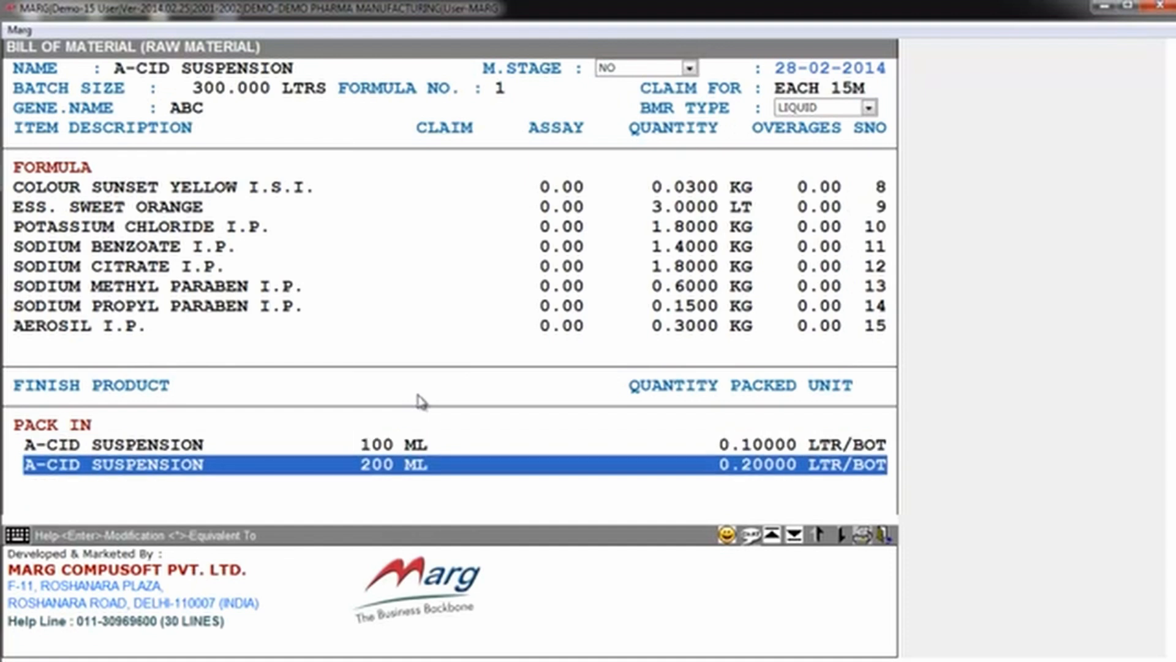
pyautogui.press('Up')
pyautogui.press('Return')
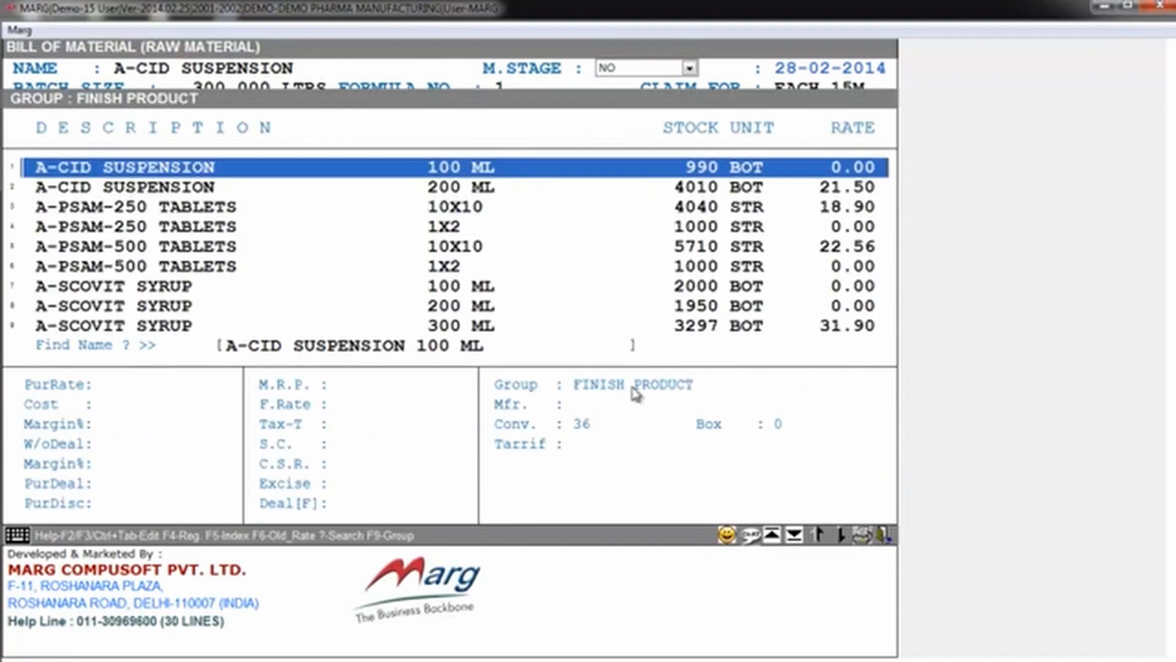
pyautogui.press('Return')
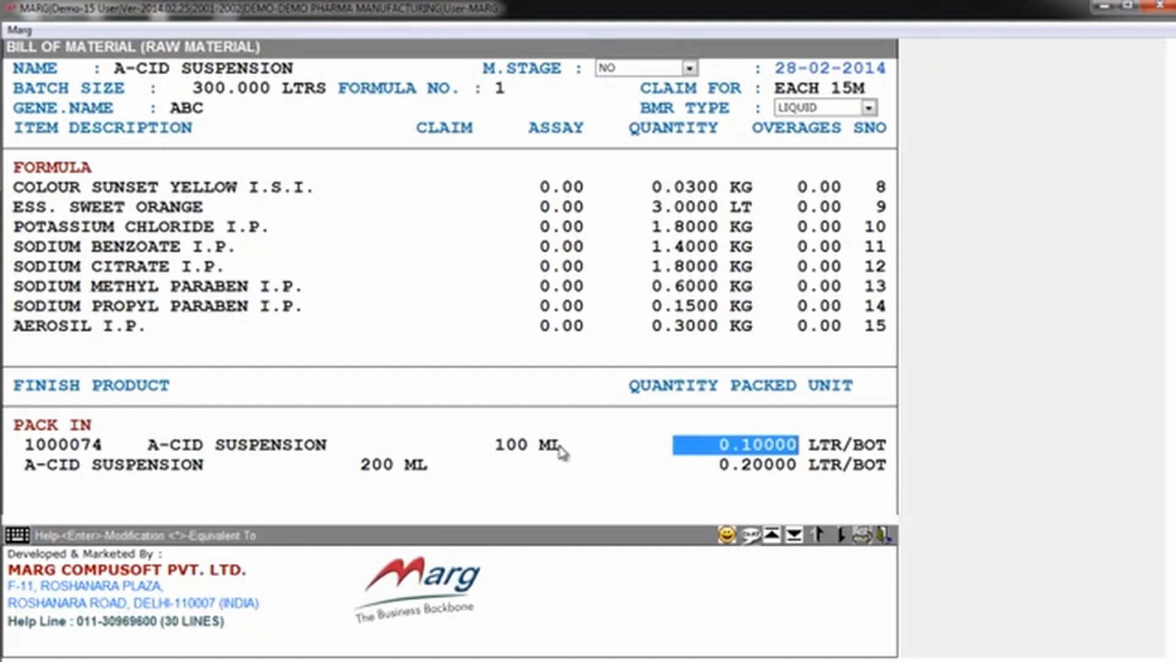
pyautogui.press('Return')
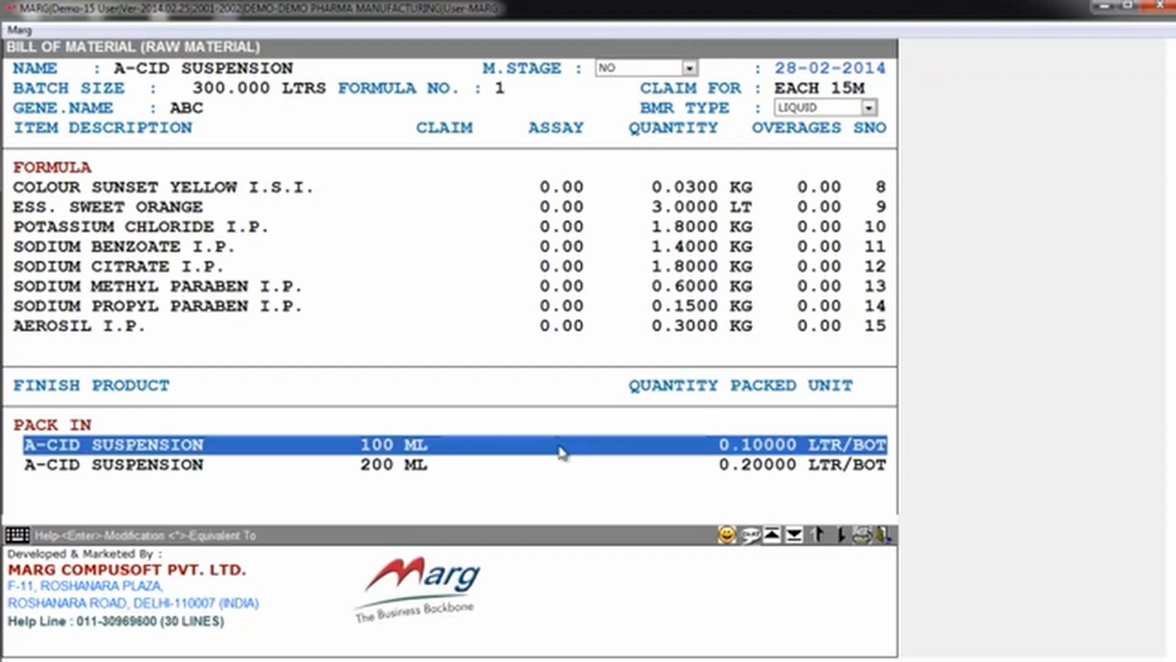
# Step: Complete the A-CID SUSPENSION pack list and leave the raw material bill of material for the main screen
pyautogui.press('Down')
pyautogui.press('Down')
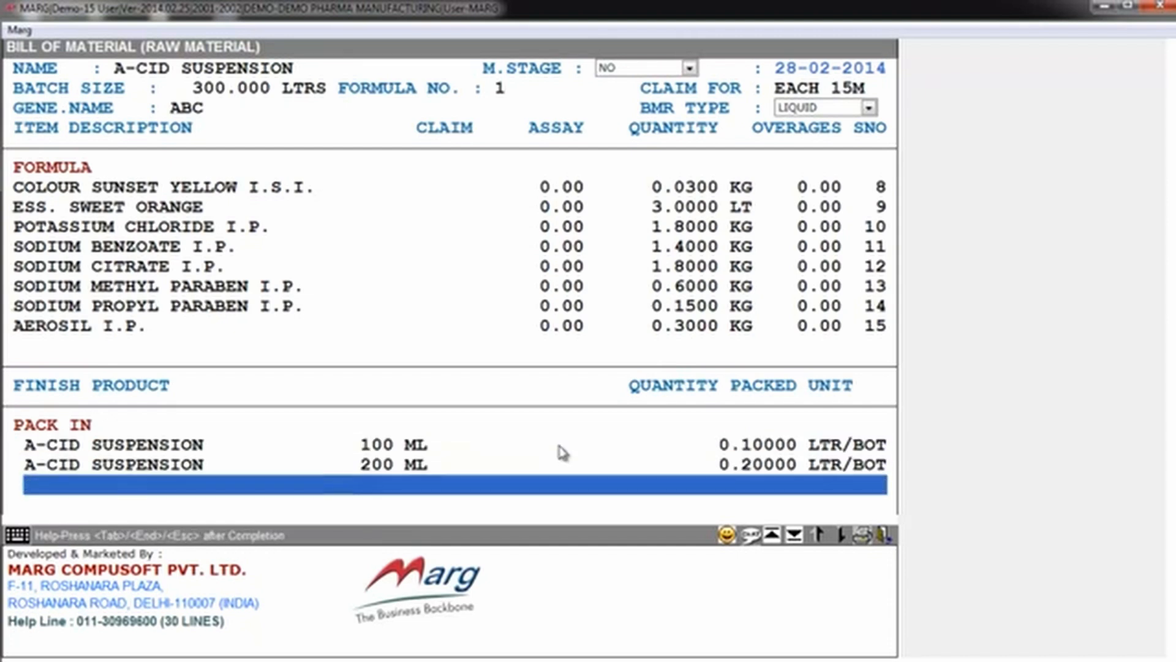
pyautogui.press('Escape')
pyautogui.press('Return')
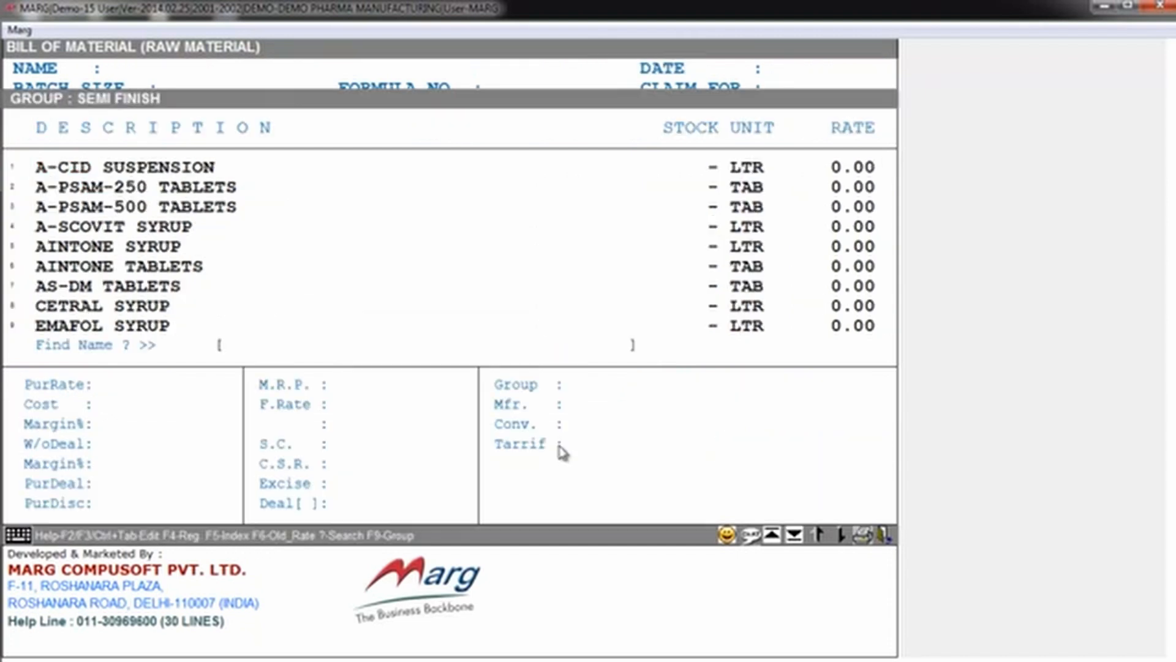
pyautogui.press('Escape')
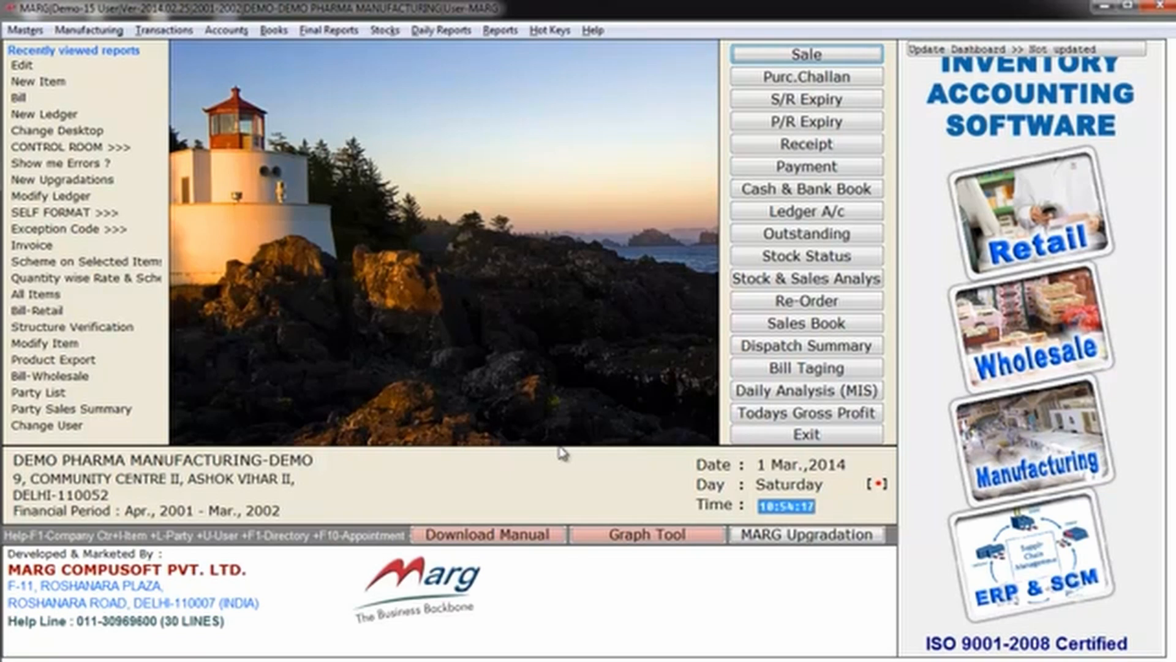
# Step: Look through the manufacturing testing masters, including the bulk, finish and RM/PM records and certificates of analysis
pyautogui.hotkey('alt', 't')
pyautogui.press('Down')
pyautogui.press('Down')
pyautogui.press('Down')
pyautogui.press('Down')
pyautogui.press('Down')
pyautogui.press('Down')
pyautogui.press('Left')
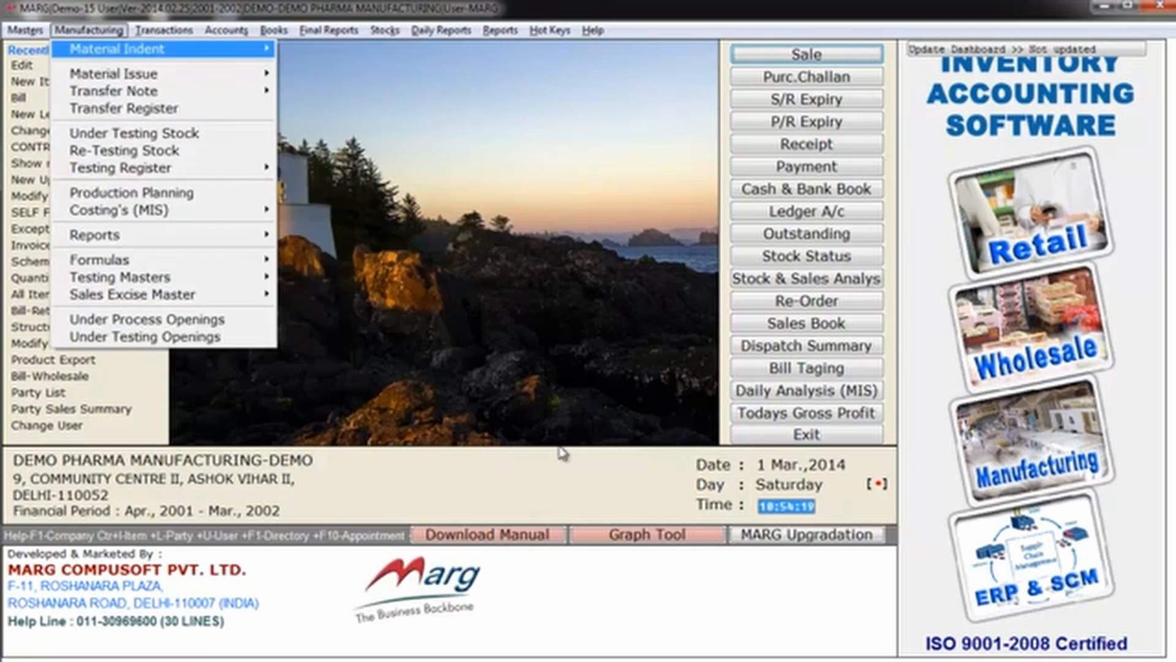
pyautogui.press('Down')
pyautogui.press('Down')
pyautogui.press('Down')
pyautogui.press('Down')
pyautogui.press('Down')
pyautogui.press('Down')
pyautogui.press('Down')
pyautogui.press('Down')
pyautogui.press('Down')
pyautogui.press('Down')
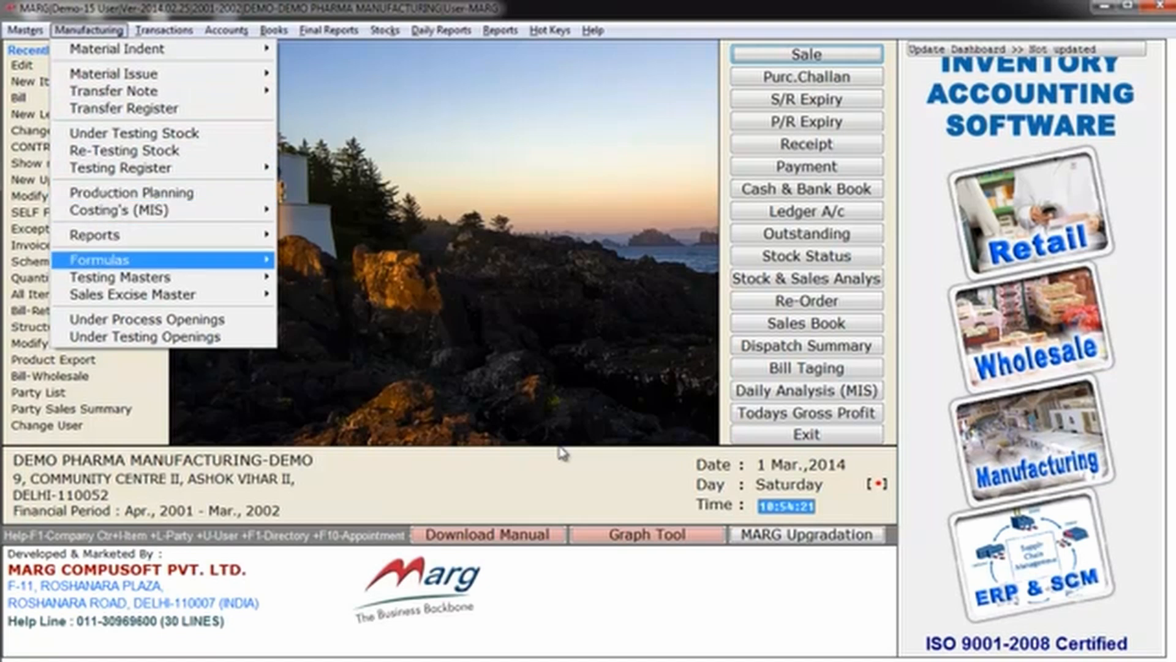
pyautogui.press('Down')
pyautogui.press('Right')
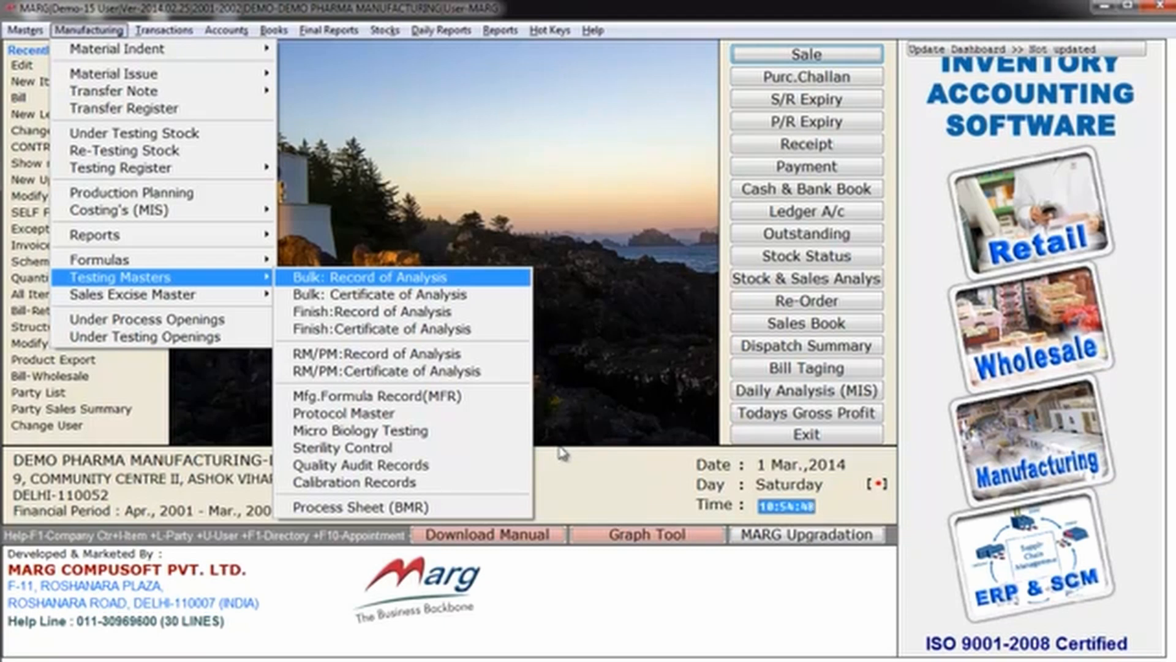
pyautogui.press('Down')
pyautogui.press('Down')
pyautogui.press('Down')
pyautogui.press('Down')
pyautogui.press('Down')
pyautogui.press('Down')
pyautogui.press('Down')
pyautogui.press('Down')
pyautogui.press('Down')
pyautogui.press('Down')
pyautogui.press('Down')
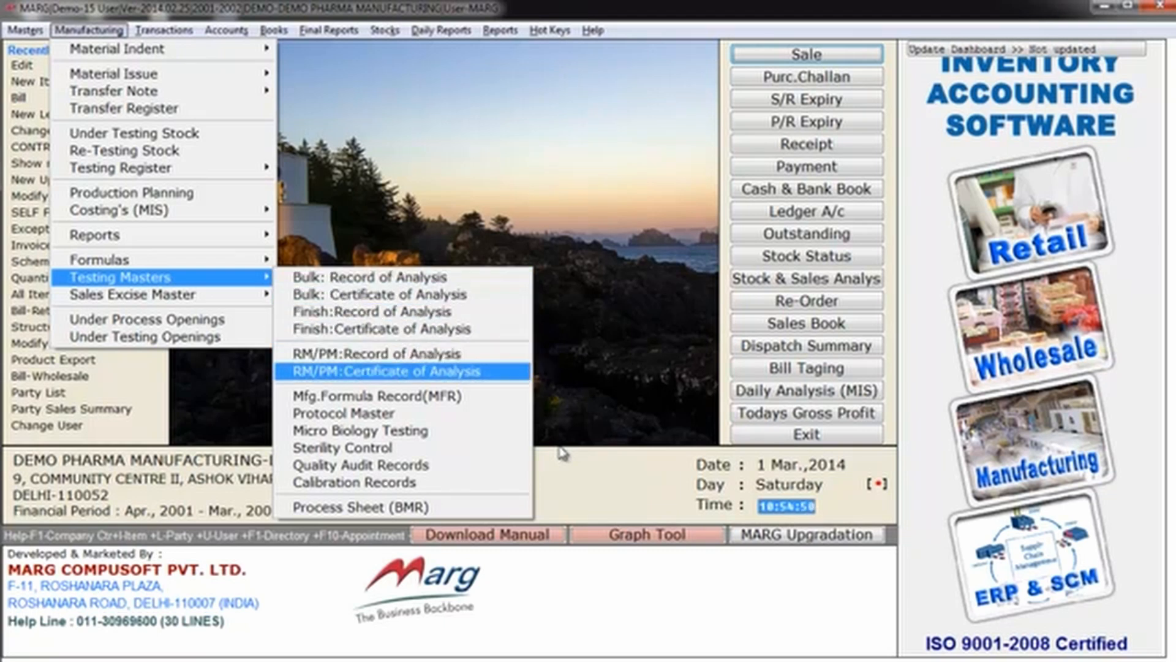
pyautogui.press('Up')
pyautogui.press('Up')
pyautogui.press('Up')
pyautogui.press('Up')
pyautogui.press('Up')
pyautogui.press('Up')
pyautogui.press('Up')
pyautogui.press('Up')
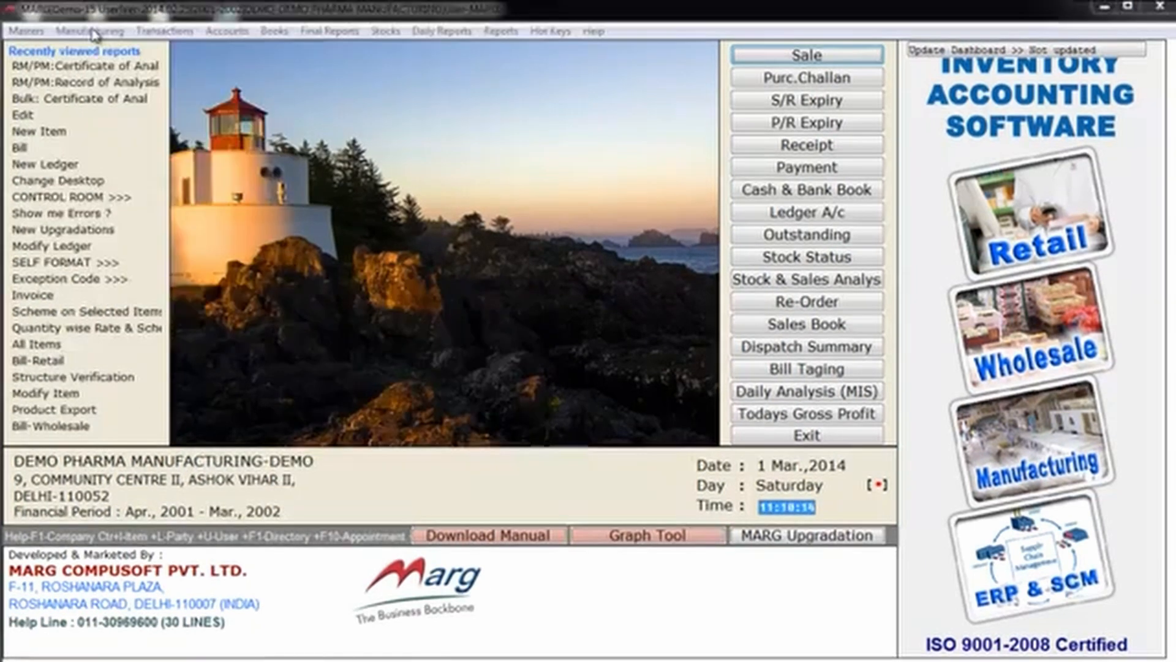
# Step: Open the RM/PM record of analysis for AEROSIL I.P. and continue past the blank query descriptions to its text
pyautogui.click(89, 30)
pyautogui.moveTo(253, 277)
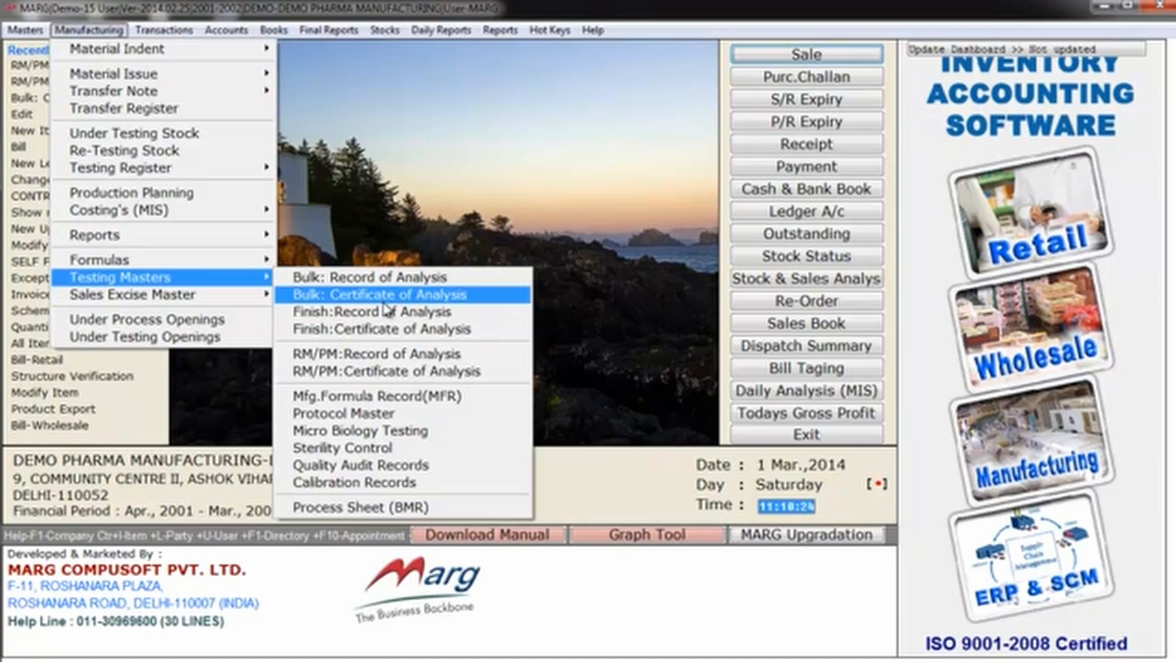
pyautogui.click(403, 355)
pyautogui.click(402, 355)
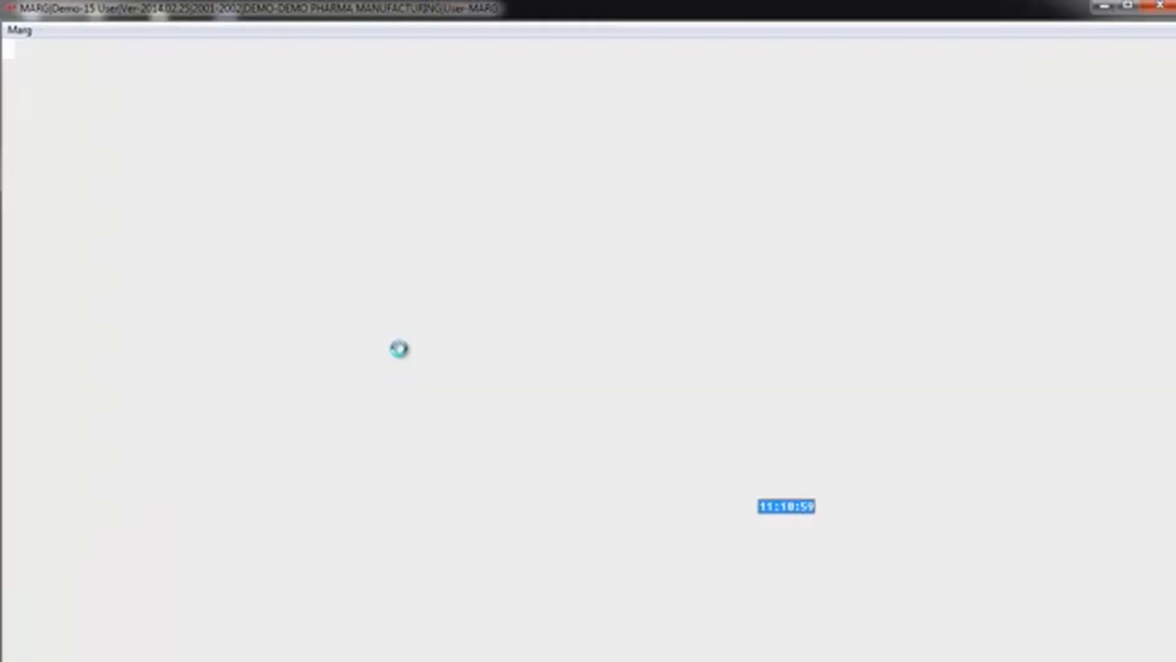
pyautogui.press('Return')
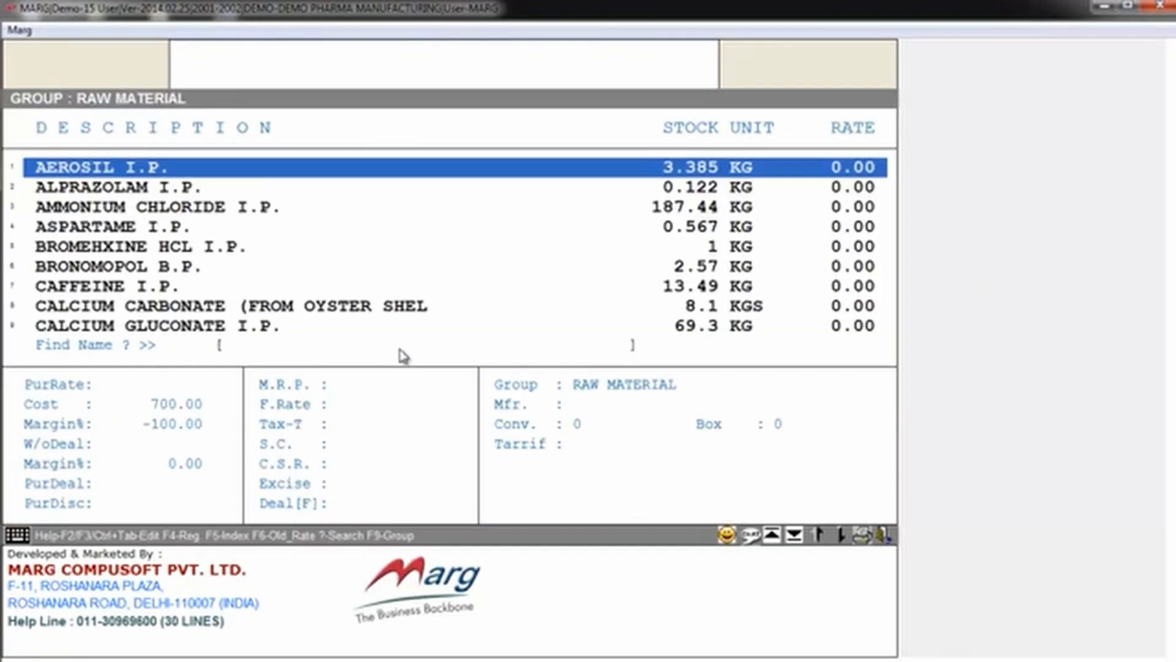
pyautogui.press('Return')
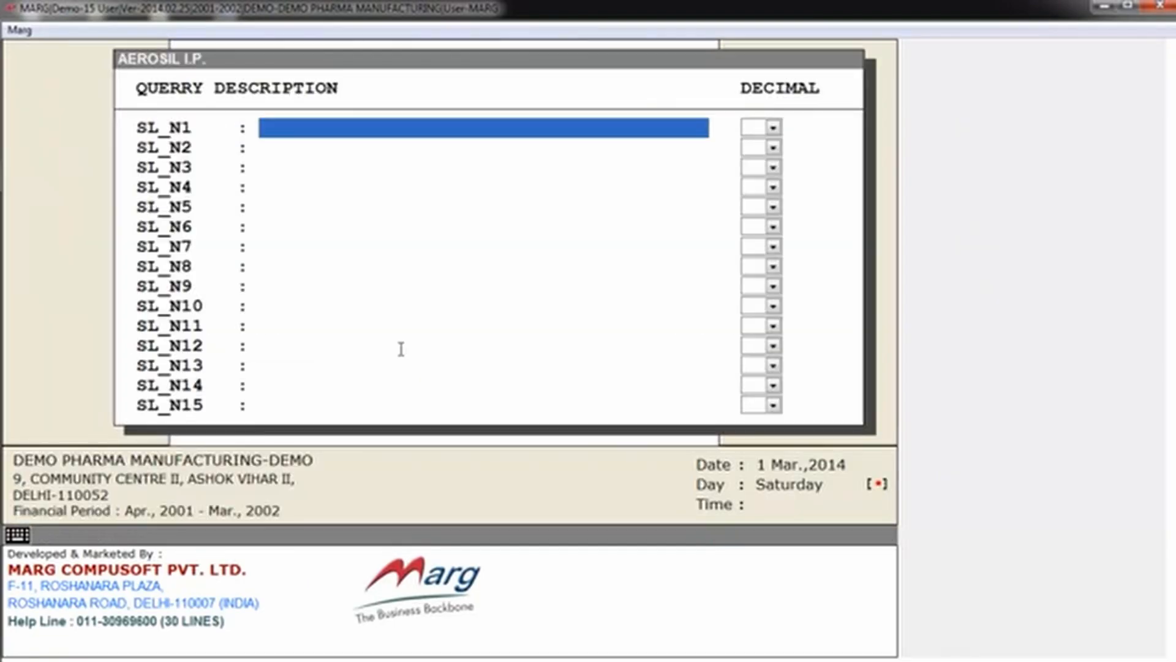
pyautogui.press('pagedown')
pyautogui.press('pagedown')
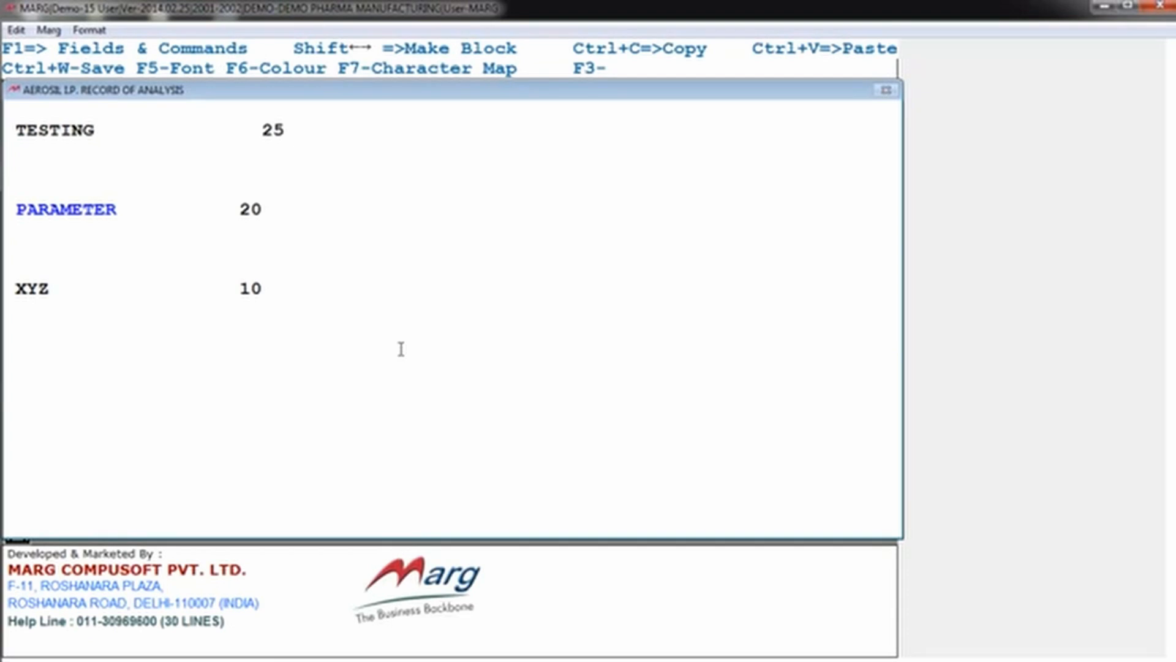
# Step: Examine the TESTING, PARAMETER and XYZ lines and their values in the AEROSIL I.P. record of analysis
pyautogui.press('Down')
pyautogui.press('Down')
pyautogui.press('Down')
pyautogui.press('Down')
pyautogui.press('Down')
pyautogui.press('Up')
pyautogui.press('Up')
pyautogui.press('Up')
pyautogui.press('Up')
pyautogui.press('Up')
pyautogui.press('Up')
pyautogui.press('Down')
pyautogui.press('Right')
pyautogui.press('Right')
pyautogui.press('Right')
pyautogui.press('Right')
pyautogui.press('Up')
pyautogui.press('Down')
pyautogui.press('Right')
pyautogui.press('Right')
pyautogui.press('Home')
pyautogui.press('End')
pyautogui.press('Left')
pyautogui.press('Up')
# Step: Delete two characters from the AEROSIL I.P. analysis text, save the record and return to the main screen
pyautogui.press('BackSpace')
pyautogui.press('BackSpace')
pyautogui.press('Escape')
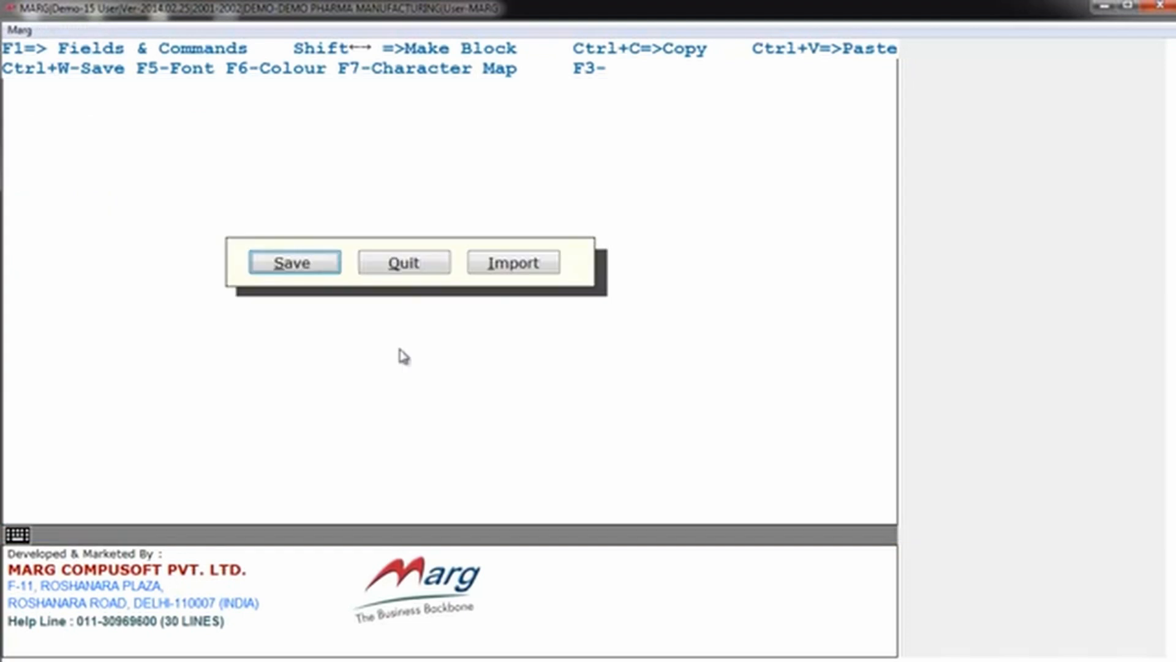
pyautogui.press('Return')
pyautogui.press('Escape')
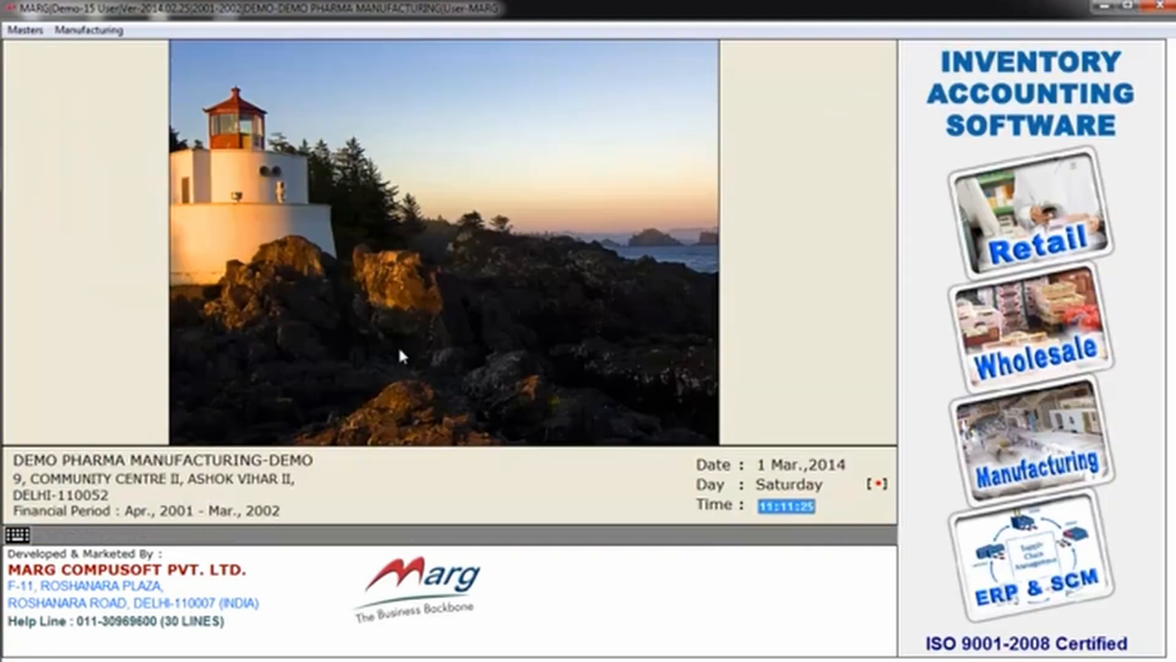
# Step: Open the RM/PM certificate of analysis for the raw material AEROSIL I.P. and go to its text
pyautogui.hotkey('alt', 'm')
pyautogui.press('Down')
pyautogui.press('Down')
pyautogui.press('Down')
pyautogui.press('Down')
pyautogui.press('Down')
pyautogui.press('Down')
pyautogui.press('Down')
pyautogui.press('Down')
pyautogui.press('Down')
pyautogui.press('Down')
pyautogui.press('Down')
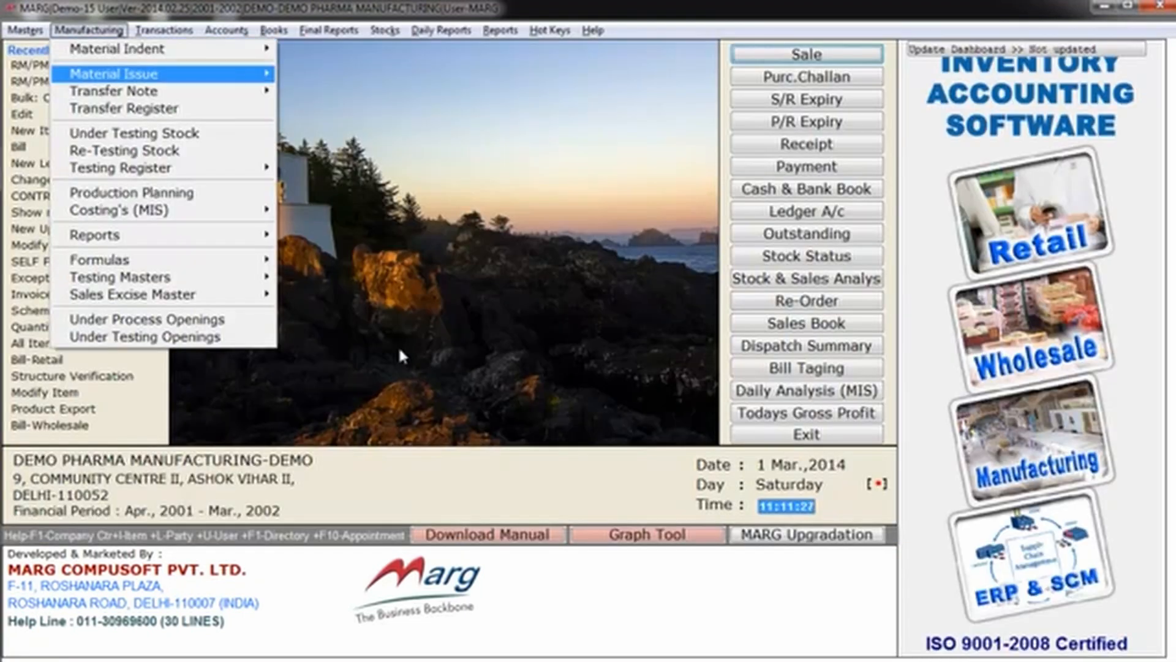
pyautogui.press('Up')
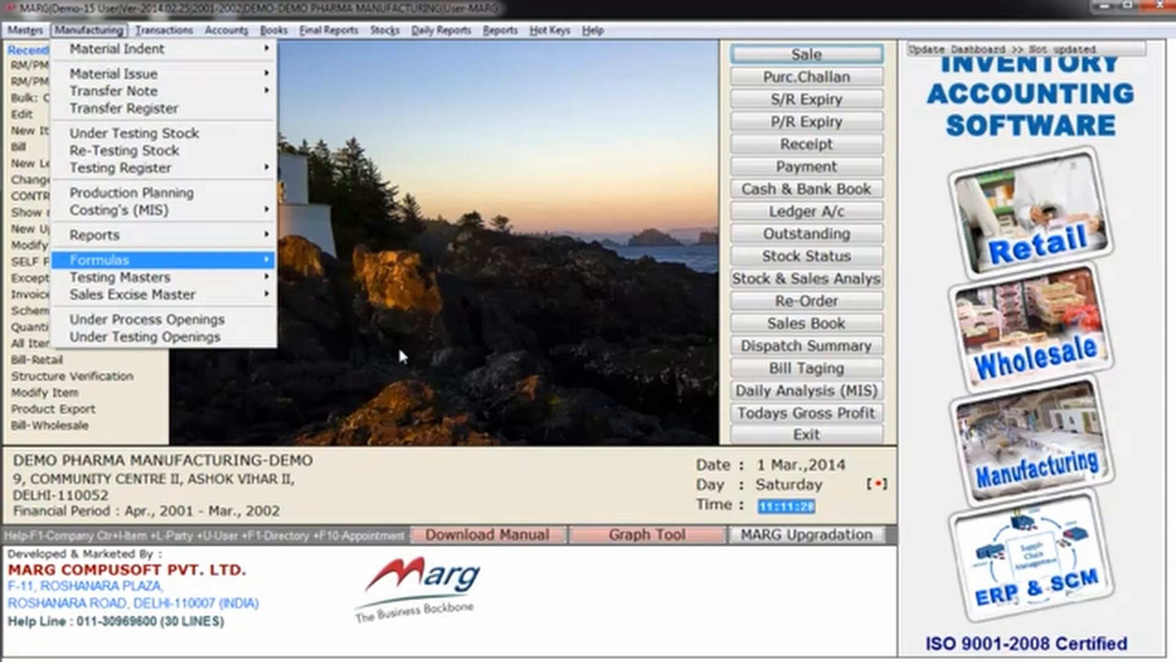
pyautogui.press('Down')
pyautogui.press('Right')
pyautogui.press('Down')
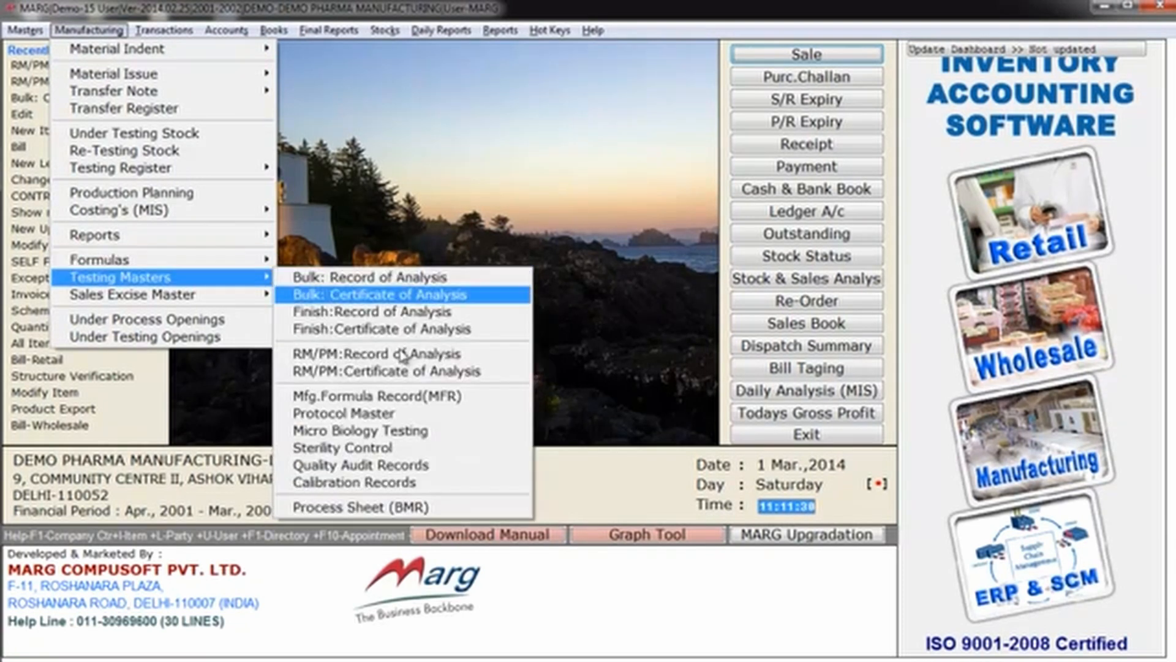
pyautogui.press('Down')
pyautogui.press('Down')
pyautogui.press('Down')
pyautogui.press('Down')
pyautogui.press('Return')
pyautogui.press('Return')
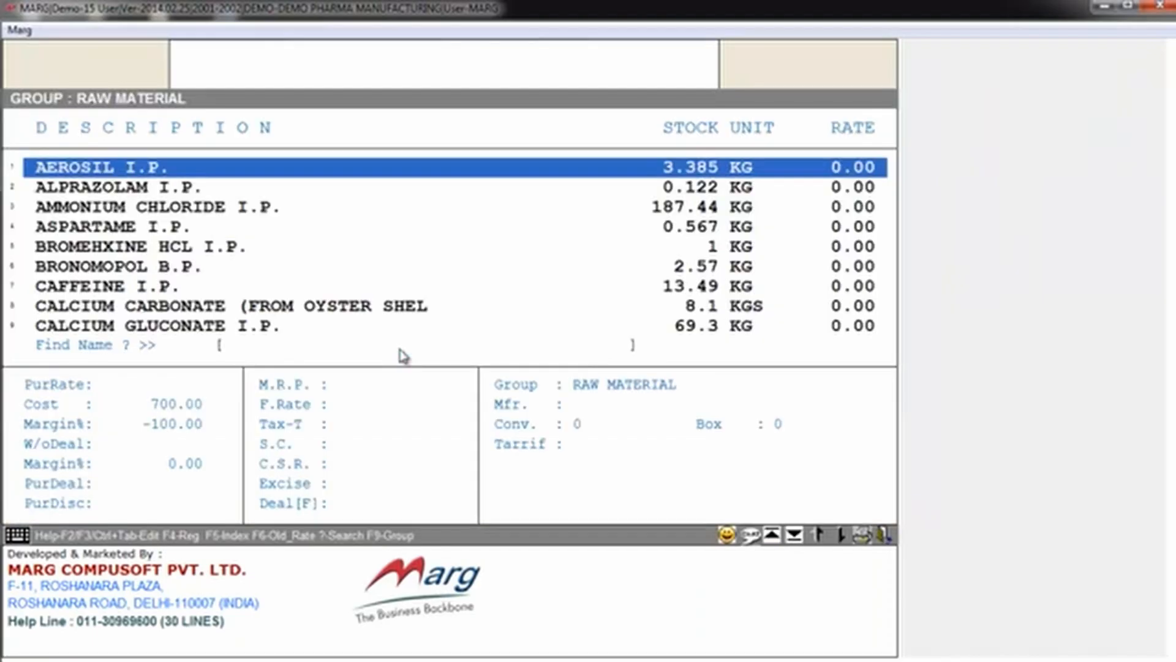
pyautogui.press('Return')
pyautogui.press('pagedown')
pyautogui.press('pagedown')
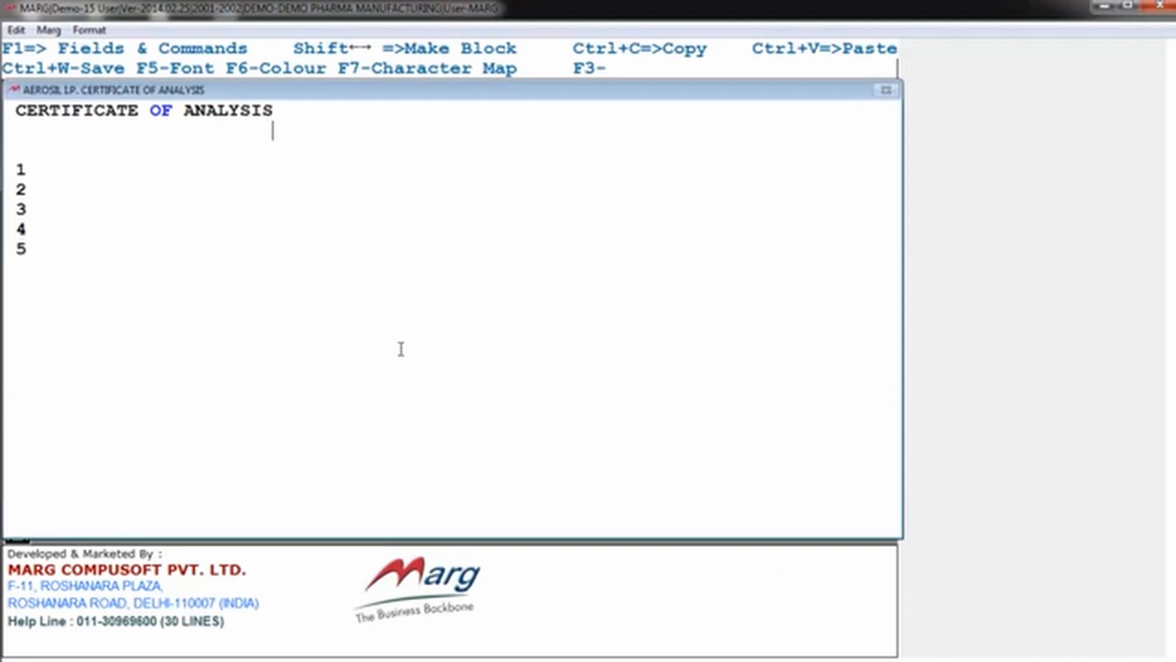
# Step: Add the line "THIS IS CERTYFY THAT THIS PRODUCT IS ......." below the numbered lines of the AEROSIL I.P. certificate
pyautogui.press('Up')
pyautogui.press('Down')
pyautogui.press('Down')
pyautogui.press('Down')
pyautogui.press('Down')
pyautogui.press('Down')
pyautogui.press('Down')
pyautogui.press('Down')
pyautogui.press('Down')
pyautogui.write('THIS IS CERTY')
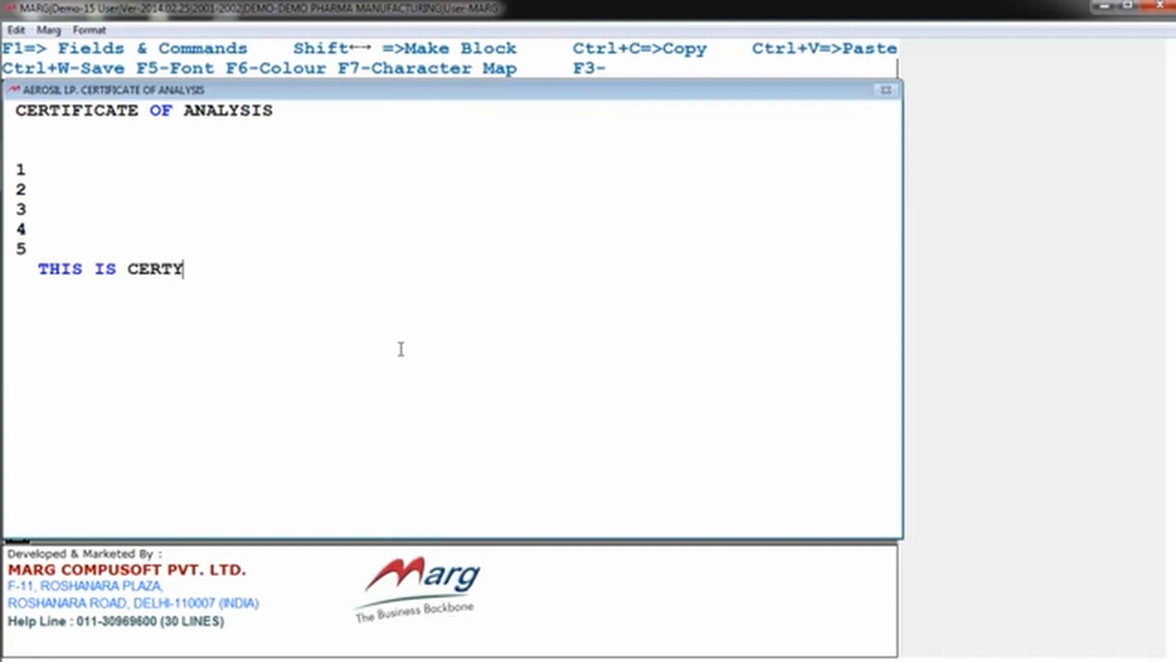
pyautogui.write('FY THAT ')
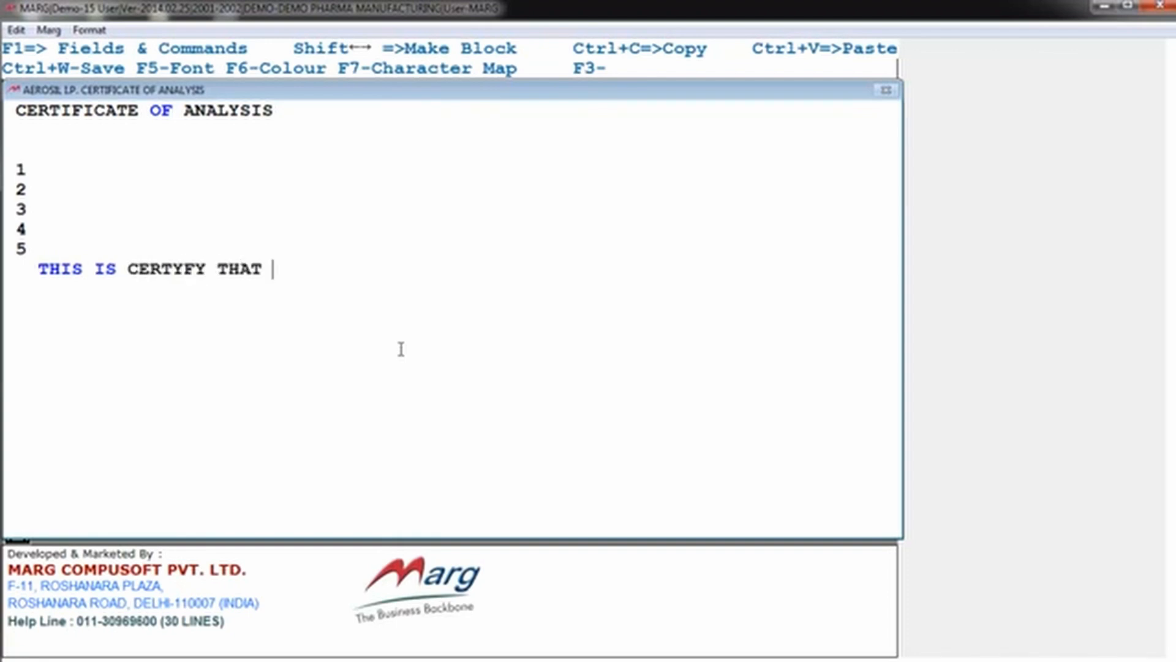
pyautogui.write('THIS')
pyautogui.write('P')
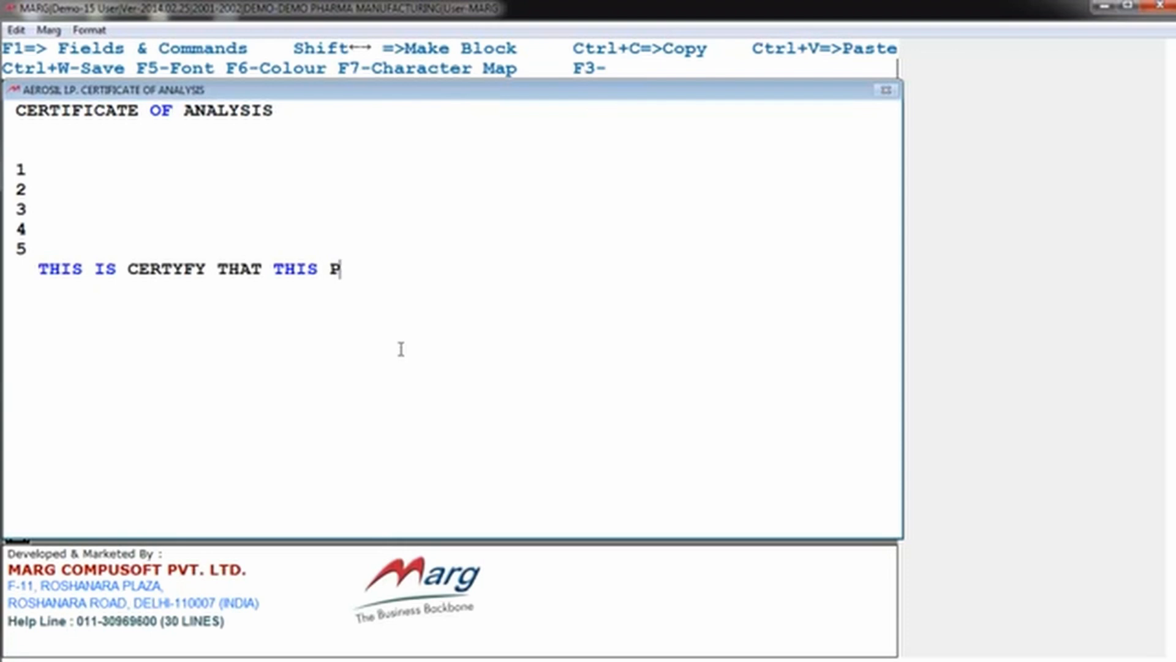
pyautogui.write('RODUCT ')
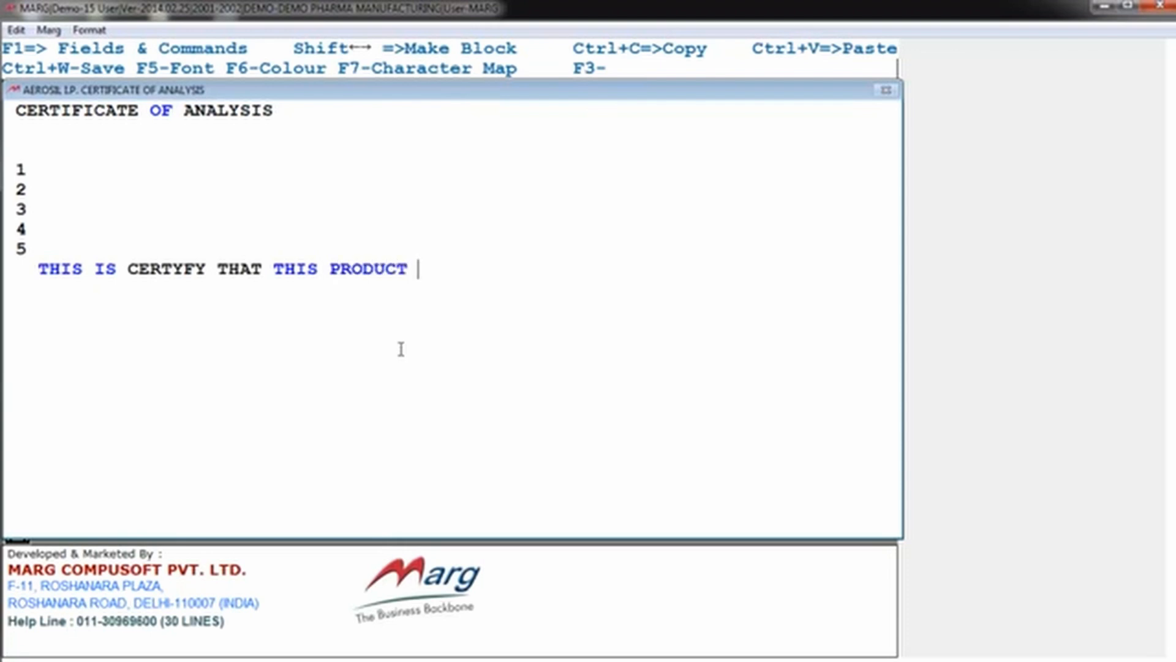
pyautogui.write('T')
pyautogui.press('BackSpace')
pyautogui.write('IS .......')
# Step: Close the AEROSIL I.P. certificate of analysis, accepting the prompt, and return to the main screen
pyautogui.press('Escape')
pyautogui.press('Return')
pyautogui.press('Escape')
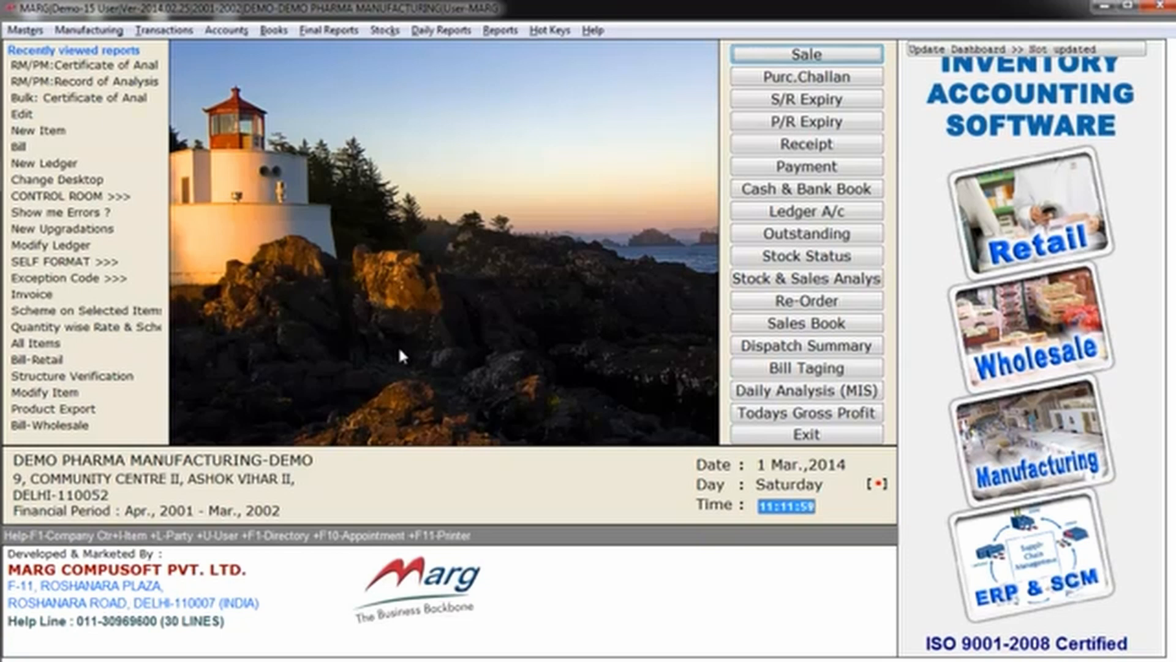
# Step: Review the available manufacturing testing masters, including the analysis records, certificates and Protocol Master
pyautogui.hotkey('alt', 't')
pyautogui.press('Down')
pyautogui.press('Right')
pyautogui.press('Left')
pyautogui.press('Left')
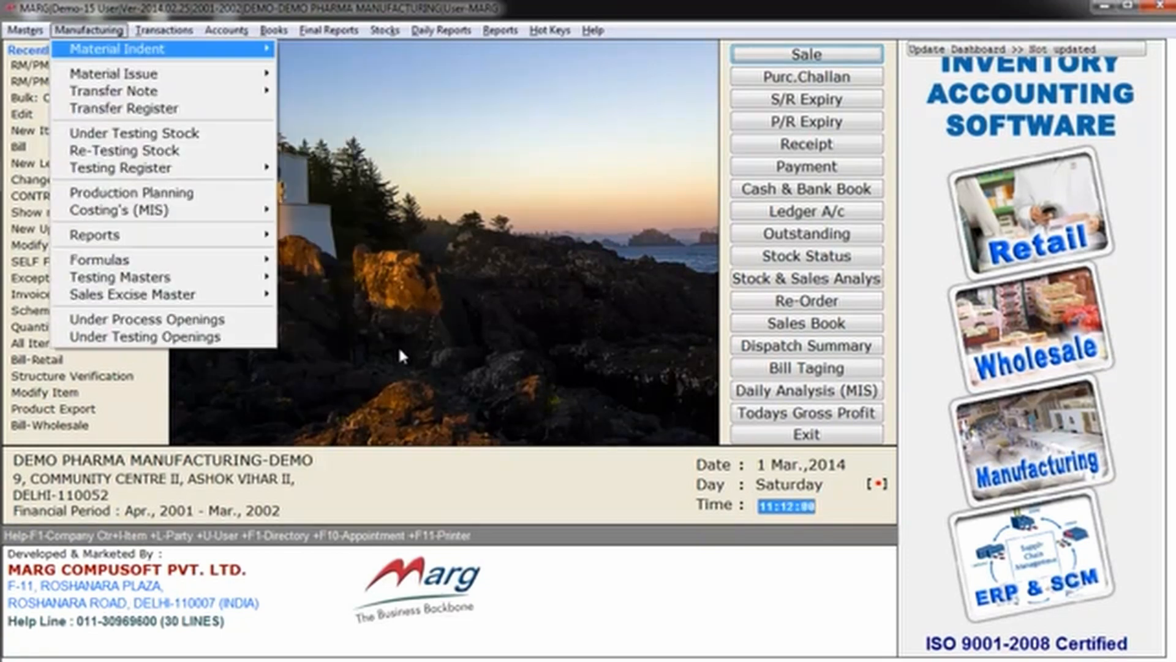
pyautogui.press('Down')
pyautogui.press('Down')
pyautogui.press('Down')
pyautogui.press('Down')
pyautogui.press('Down')
pyautogui.press('Down')
pyautogui.press('Down')
pyautogui.press('Down')
pyautogui.press('Down')
pyautogui.press('Down')
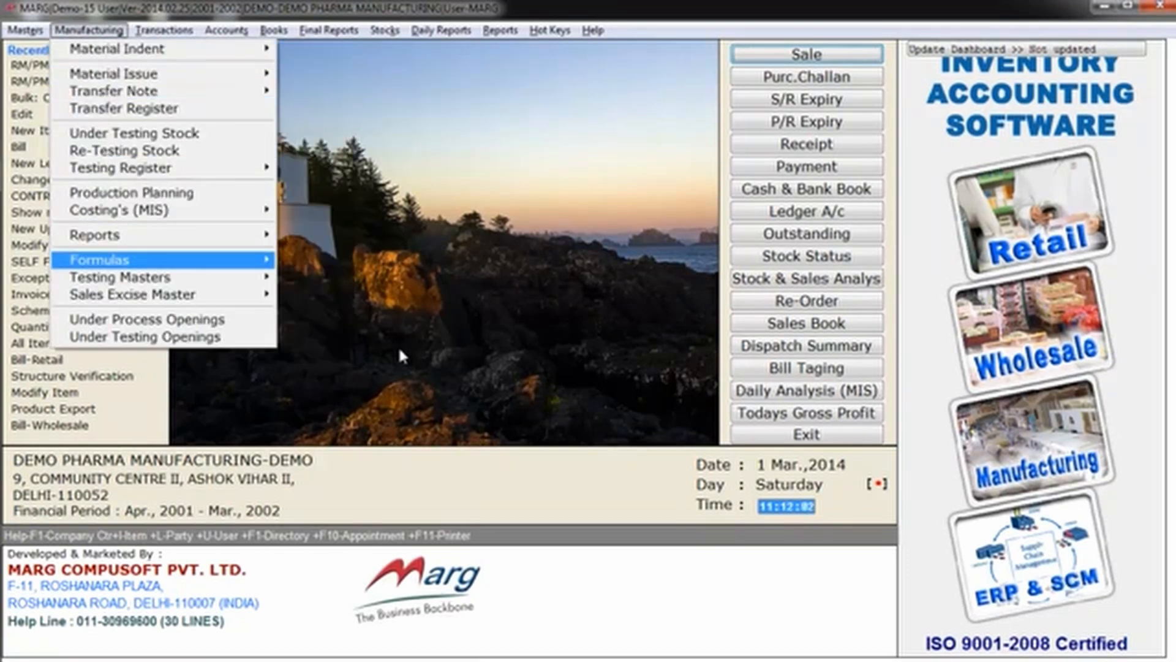
pyautogui.press('Down')
pyautogui.press('Right')
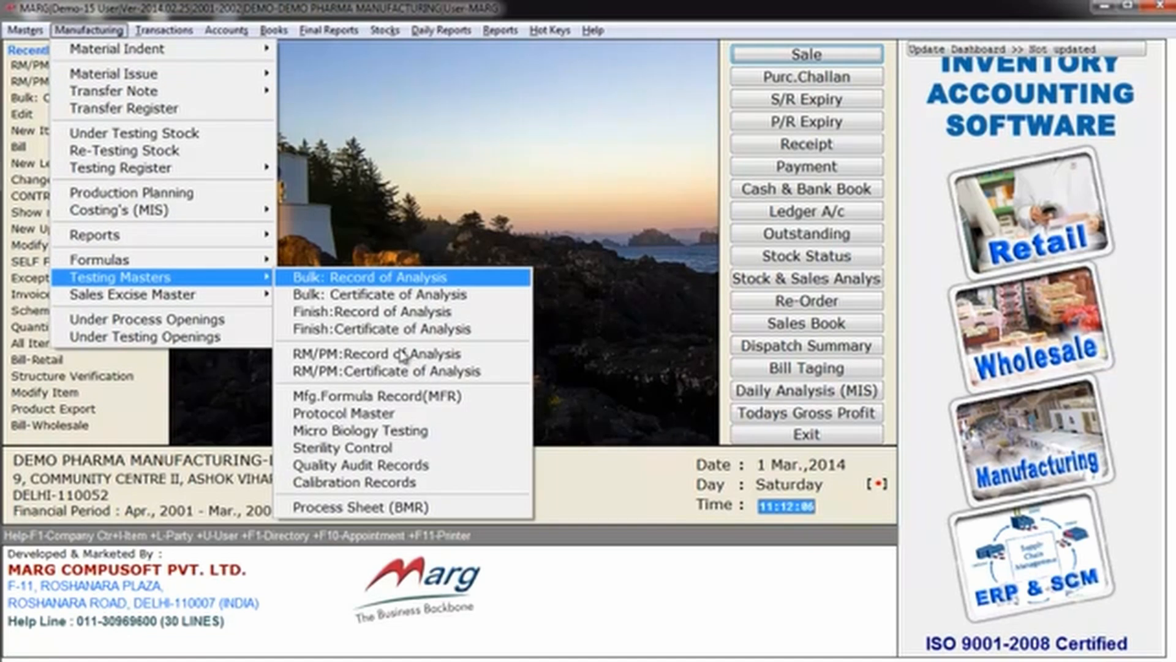
pyautogui.press('Down')
pyautogui.press('Down')
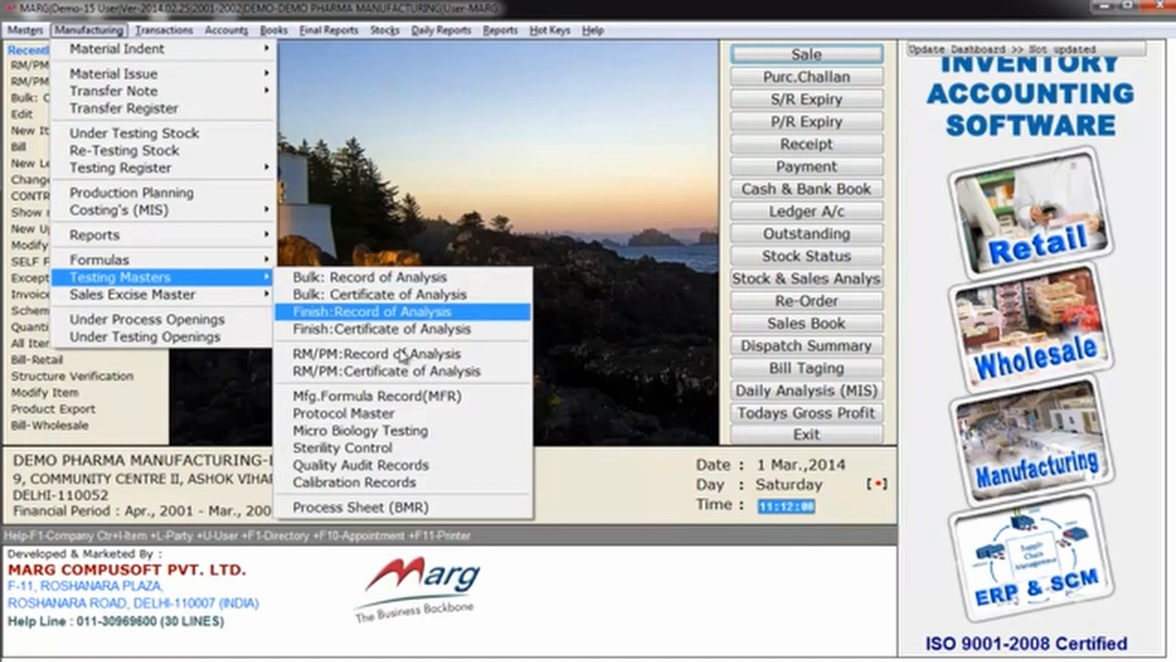
pyautogui.press('Up')
pyautogui.press('Up')
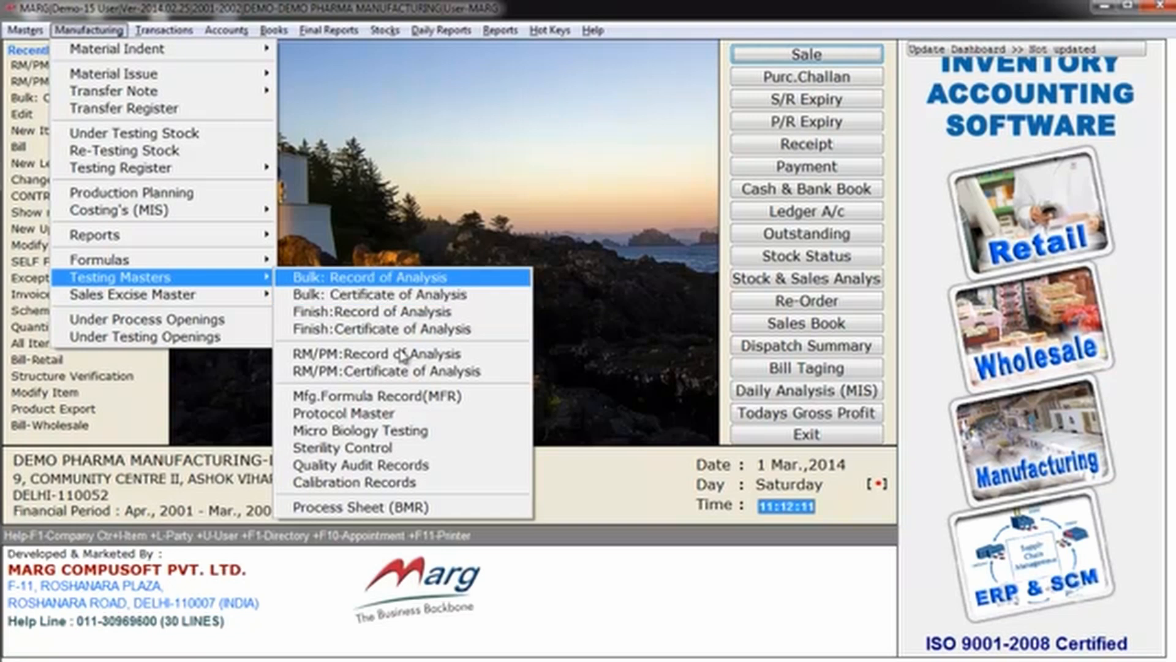
pyautogui.press('Down')
pyautogui.press('Down')
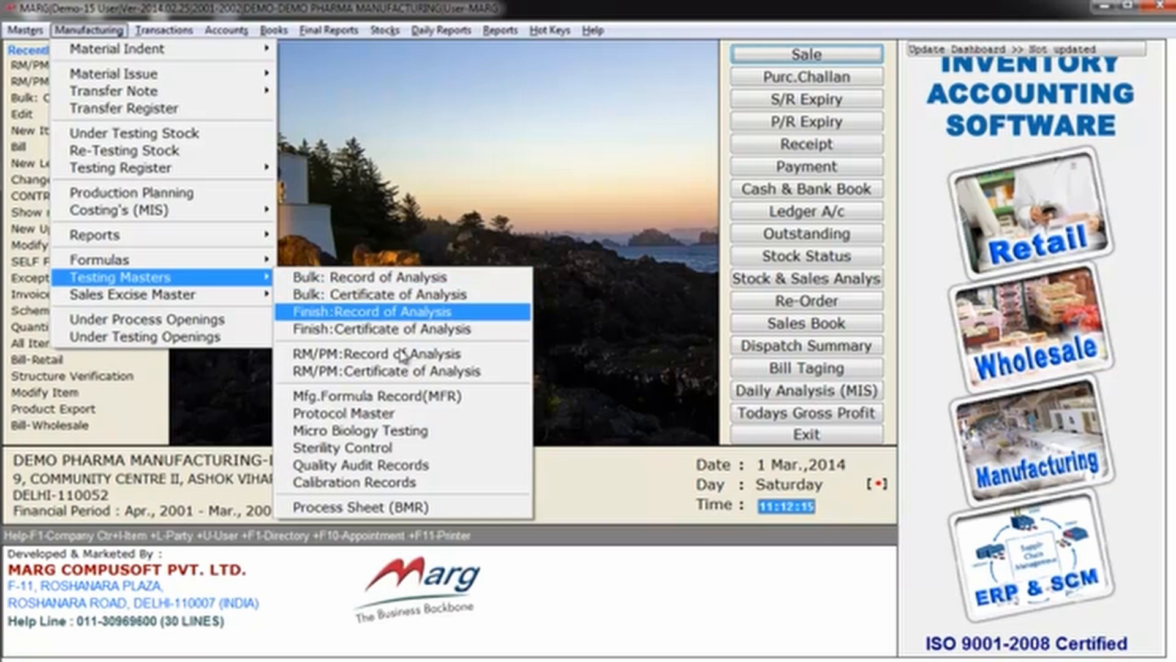
pyautogui.press('Down')
pyautogui.press('Down')
pyautogui.press('Down')
pyautogui.press('Down')
pyautogui.press('Down')
pyautogui.press('Down')
pyautogui.press('Down')
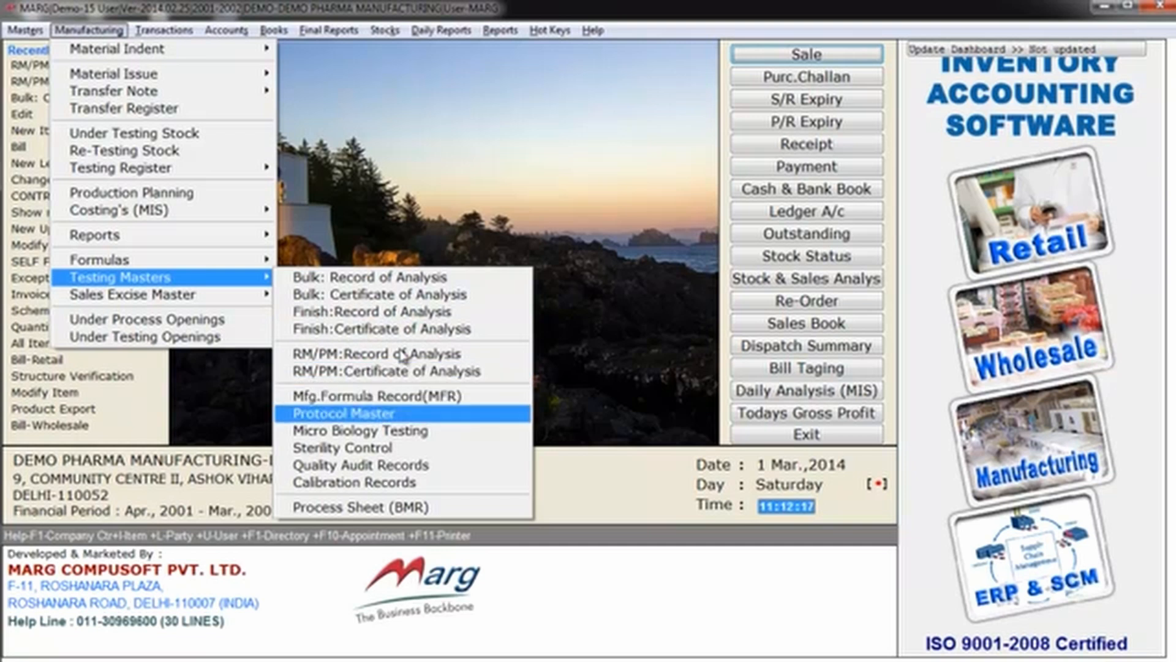
pyautogui.press('Up')
pyautogui.press('Up')
pyautogui.press('Up')
pyautogui.press('Up')
pyautogui.press('Up')
pyautogui.press('Up')
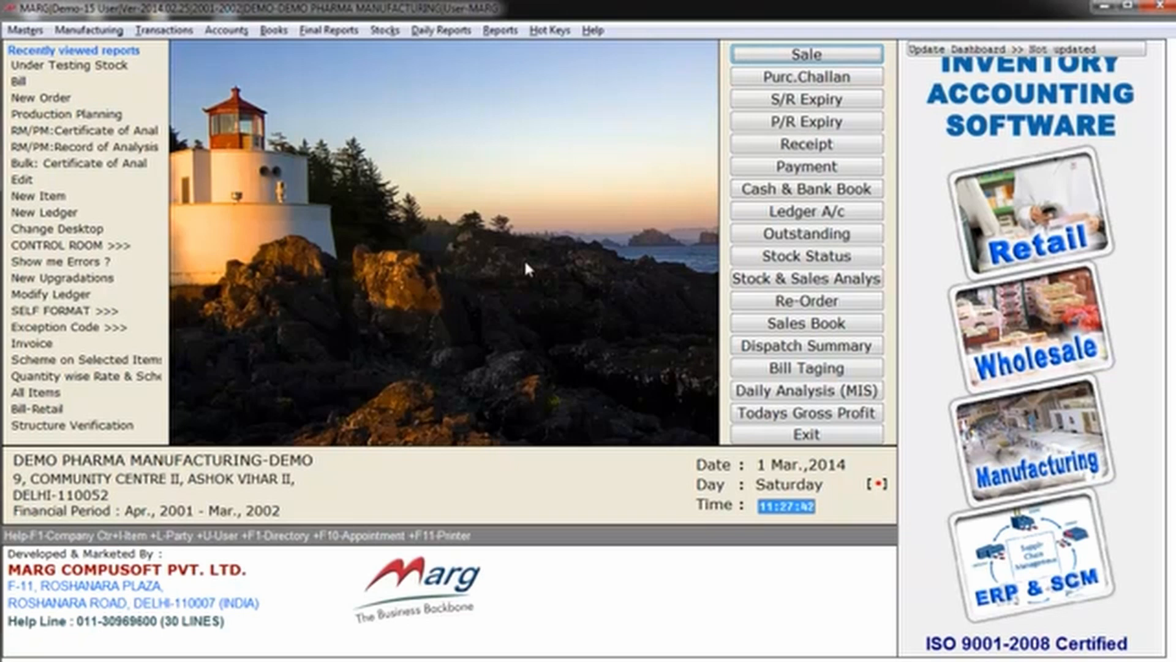
# Step: Open the manufacturing Production Planning and reload the existing planning
pyautogui.hotkey('alt', 'm')
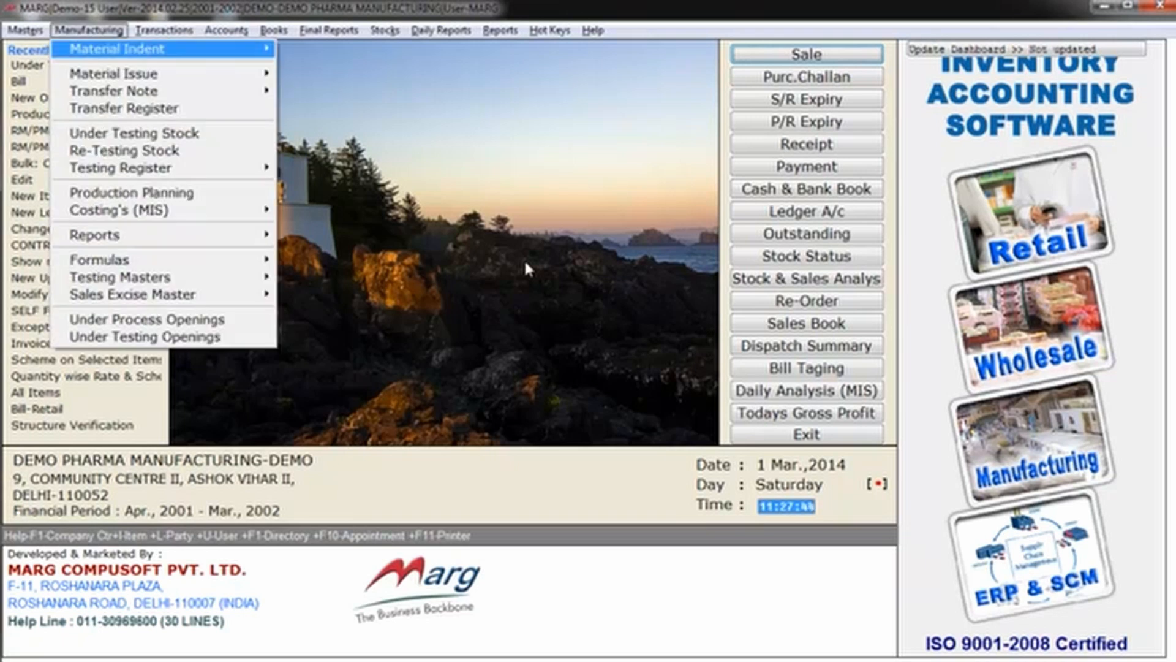
pyautogui.press('Down')
pyautogui.press('Down')
pyautogui.press('Down')
pyautogui.press('Down')
pyautogui.press('Down')
pyautogui.press('Down')
pyautogui.press('Down')
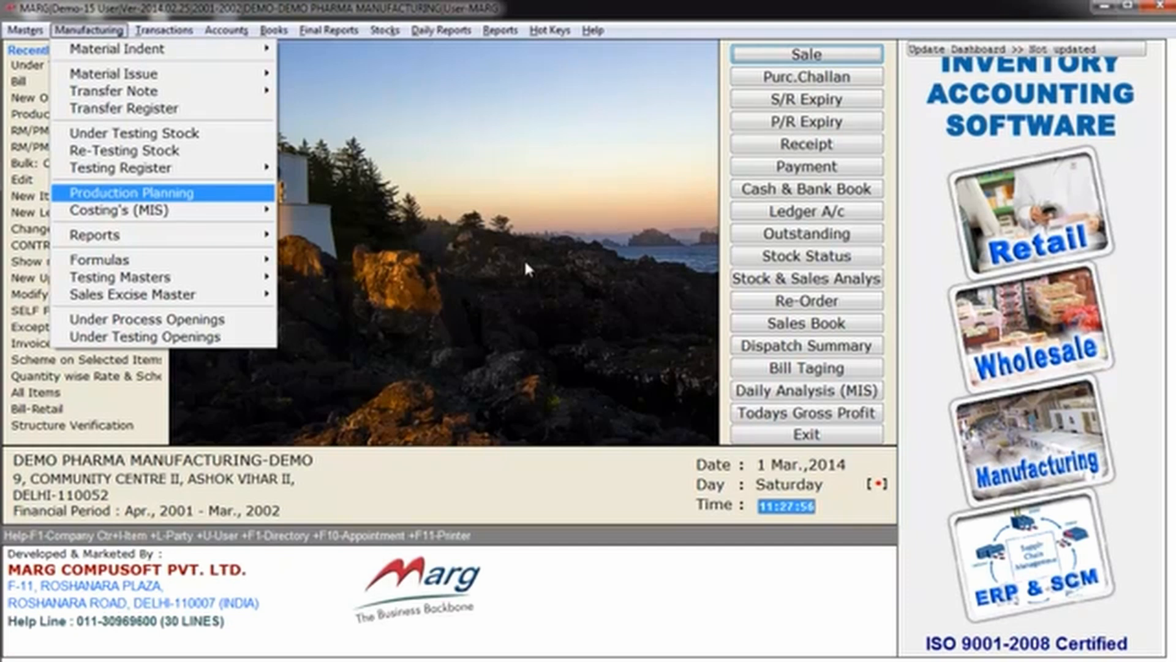
pyautogui.press('Return')
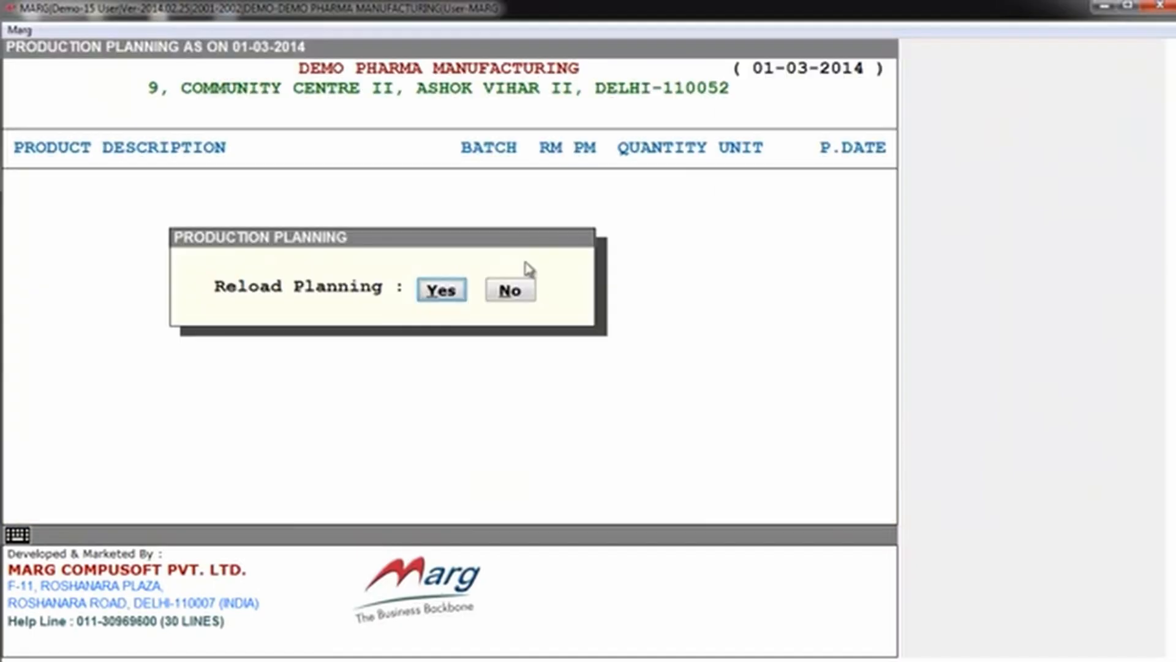
pyautogui.press('Return')
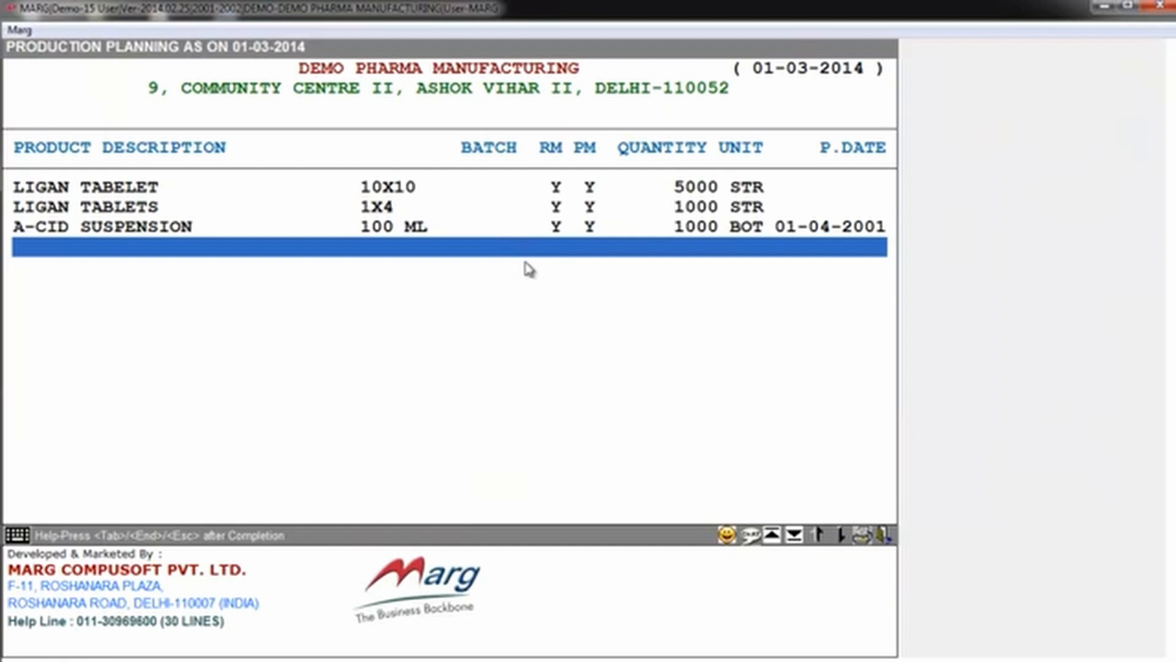
# Step: Replace A-CID SUSPENSION in the plan with C/BOX 12X10X10, with RM and PM at Y, quantity 1000 and date 01-04-2001
pyautogui.press('Up')
pyautogui.press('Return')
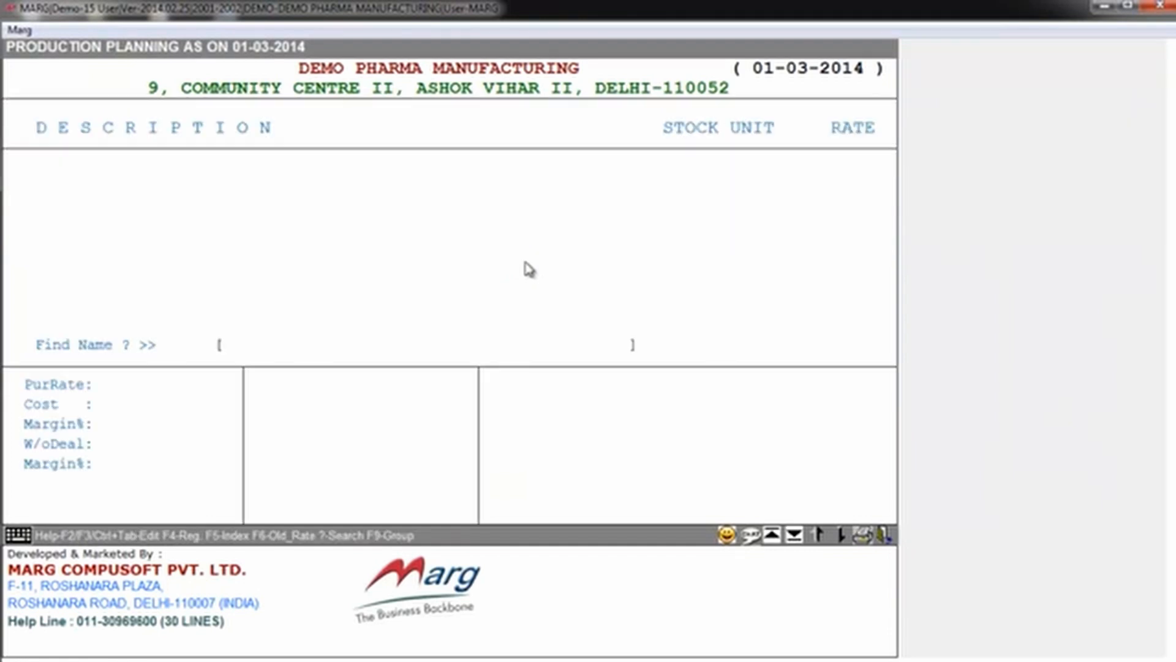
pyautogui.press('Return')
pyautogui.press('Return')
pyautogui.press('Return')
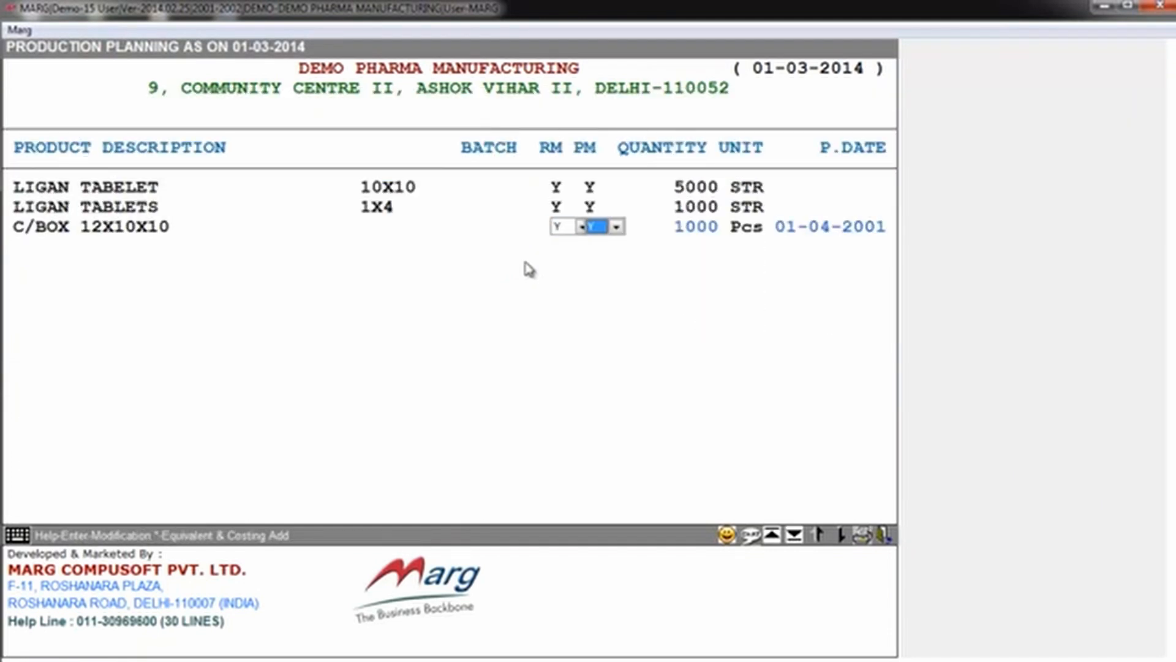
pyautogui.press('Return')
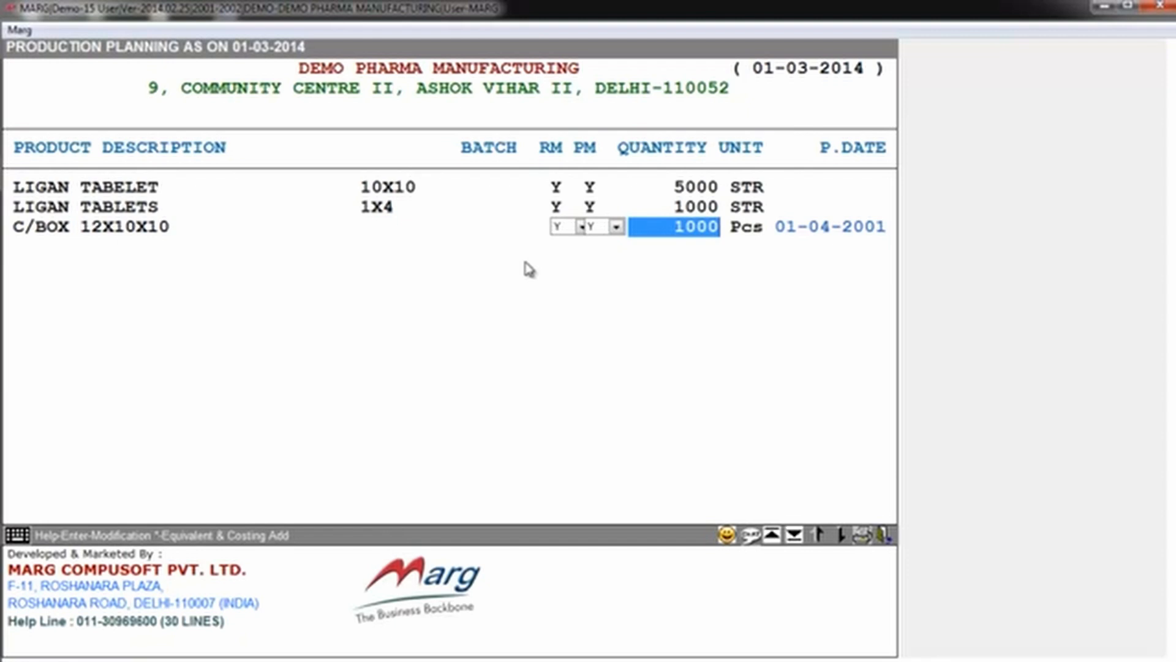
pyautogui.press('Return')
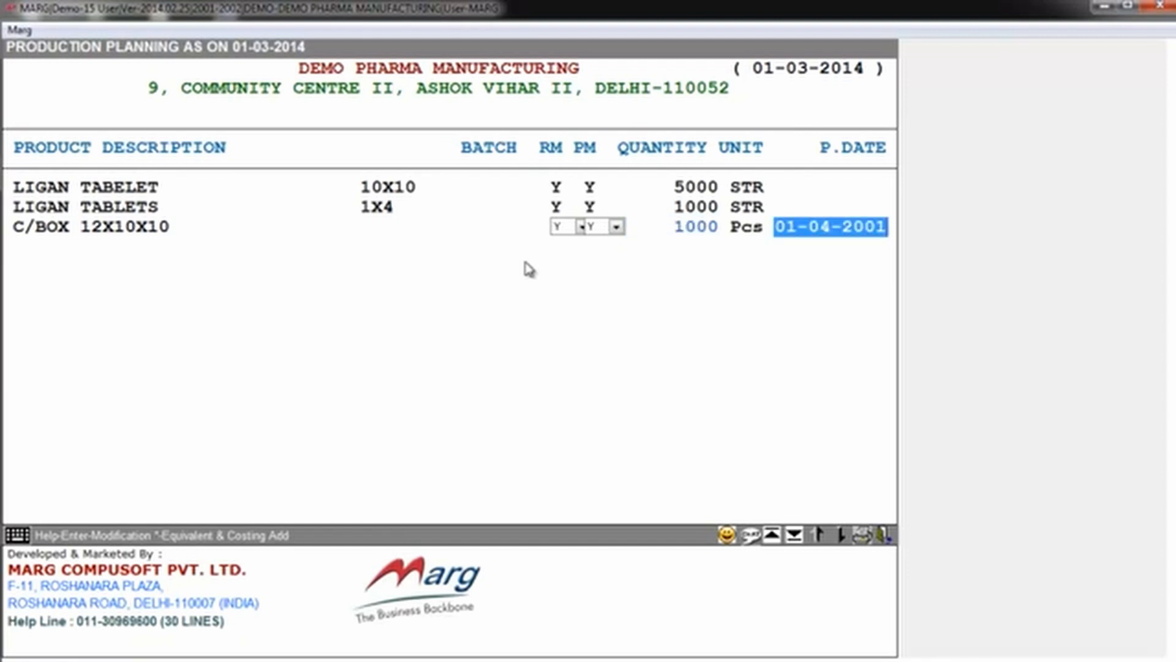
pyautogui.press('Return')
pyautogui.press('Down')
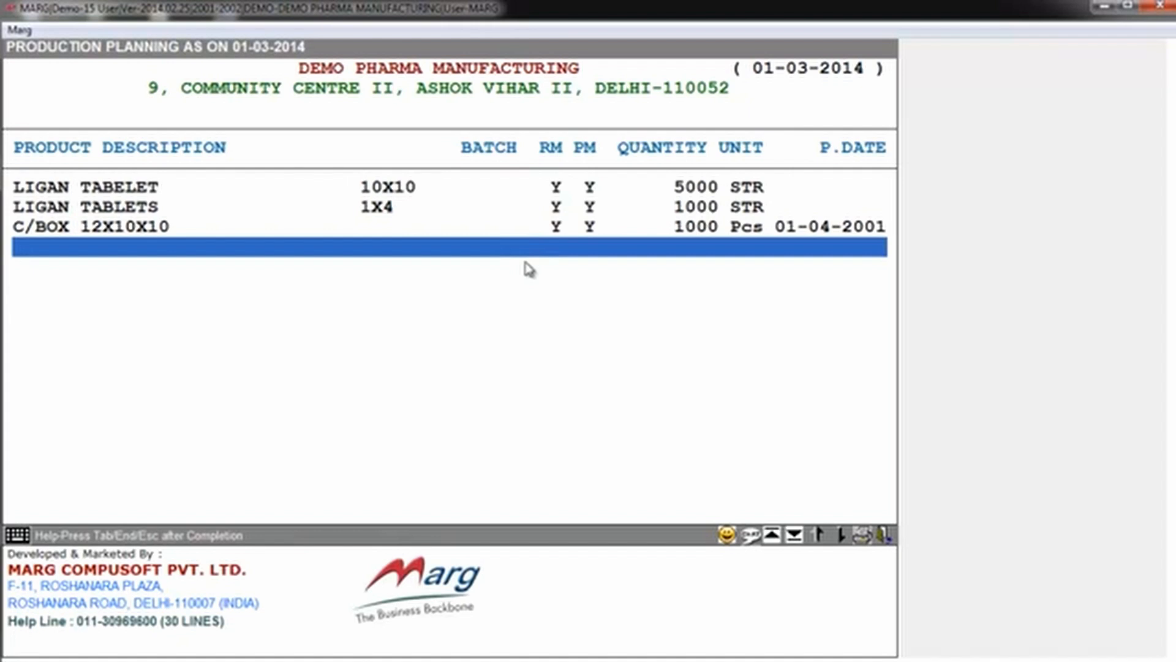
# Step: Complete the product list and set the planning up to 31-03-2002 for Both, with Full Planing as the print option
pyautogui.press('End')
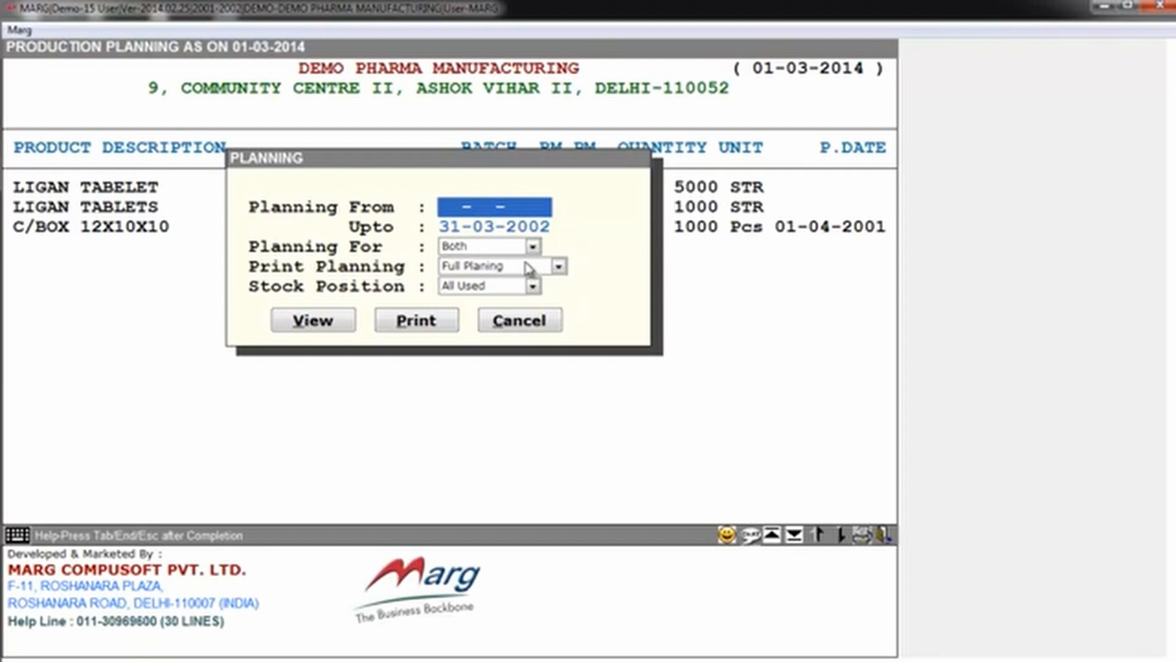
pyautogui.press('Return')
pyautogui.press('Return')
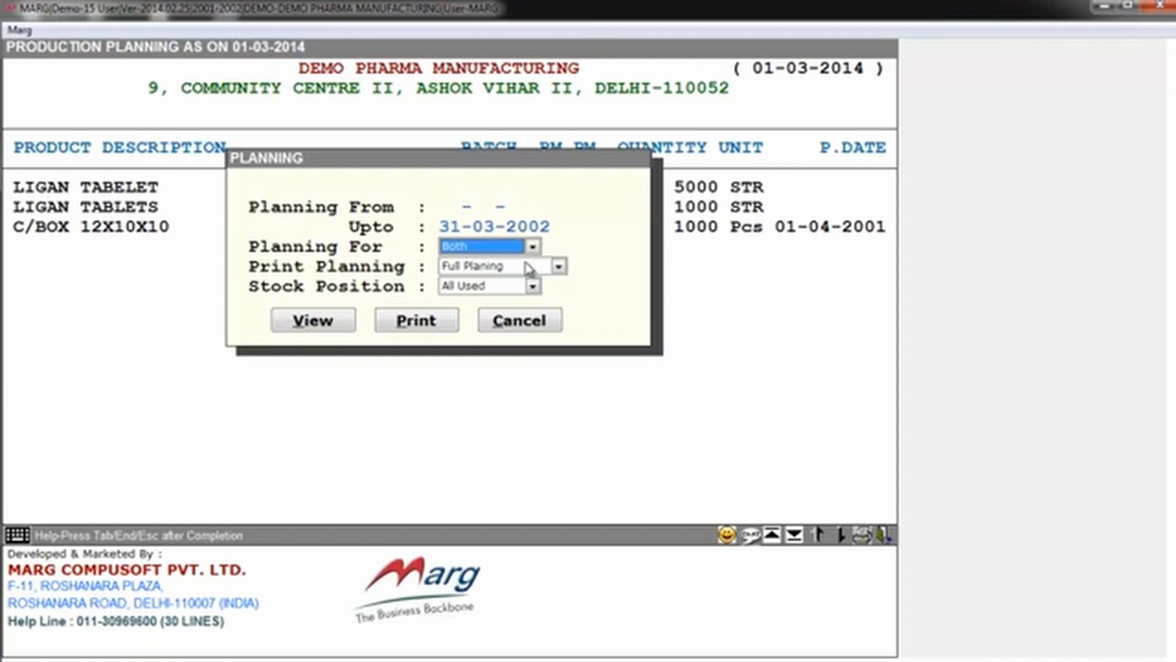
pyautogui.press('space')
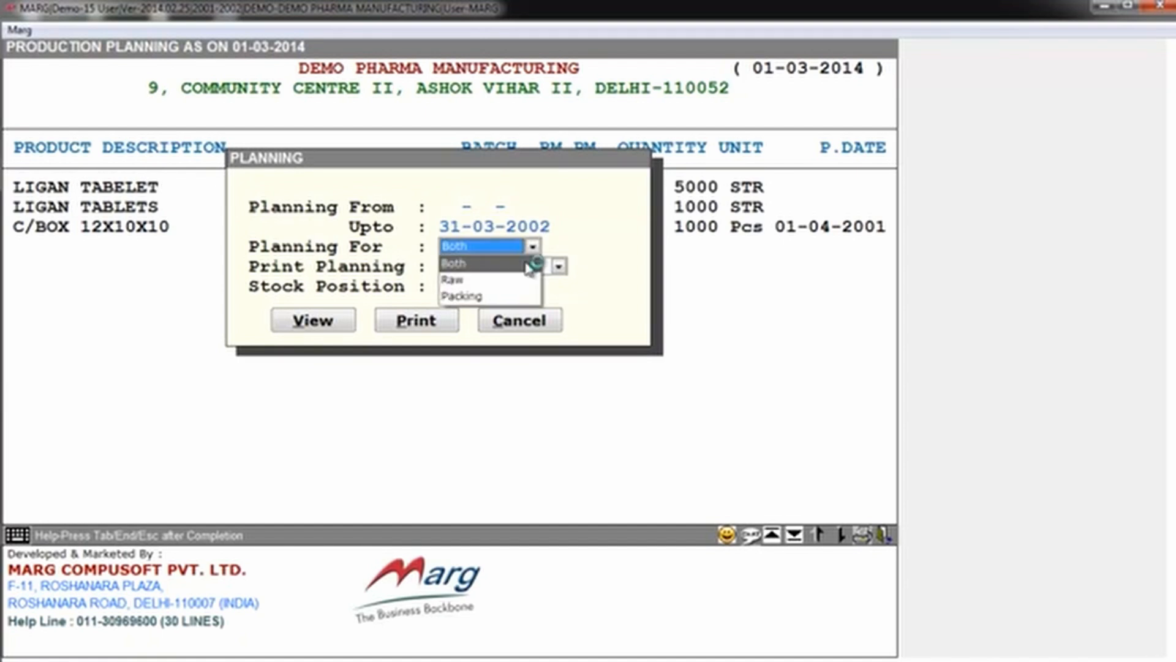
pyautogui.press('Escape')
pyautogui.press('Return')
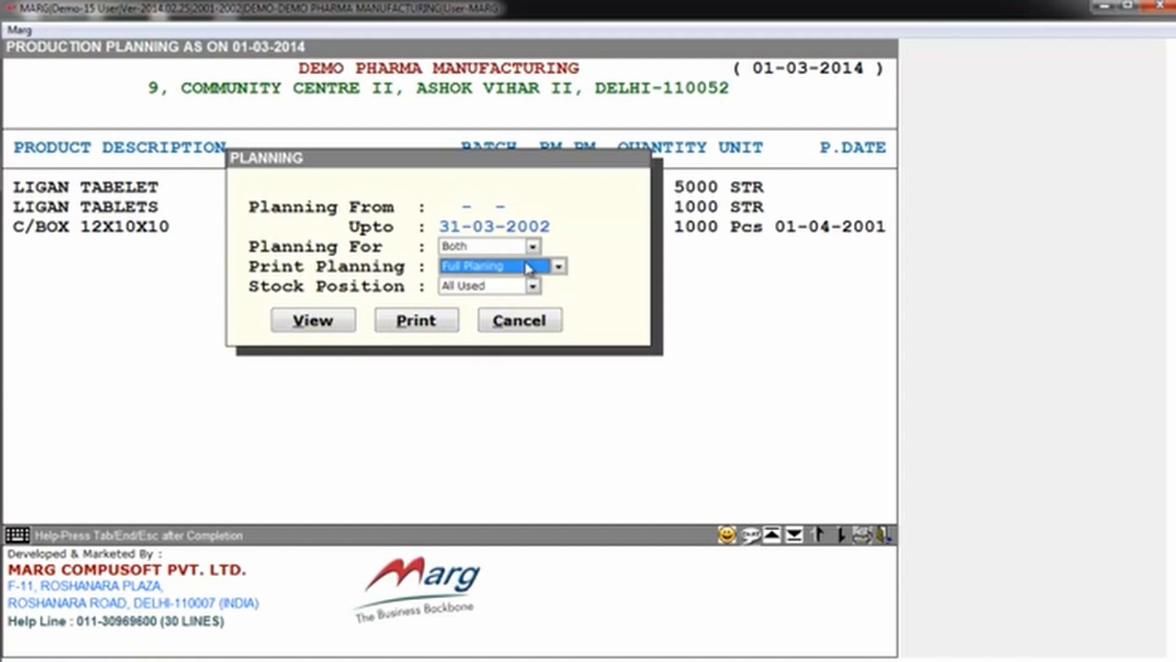
pyautogui.press('space')
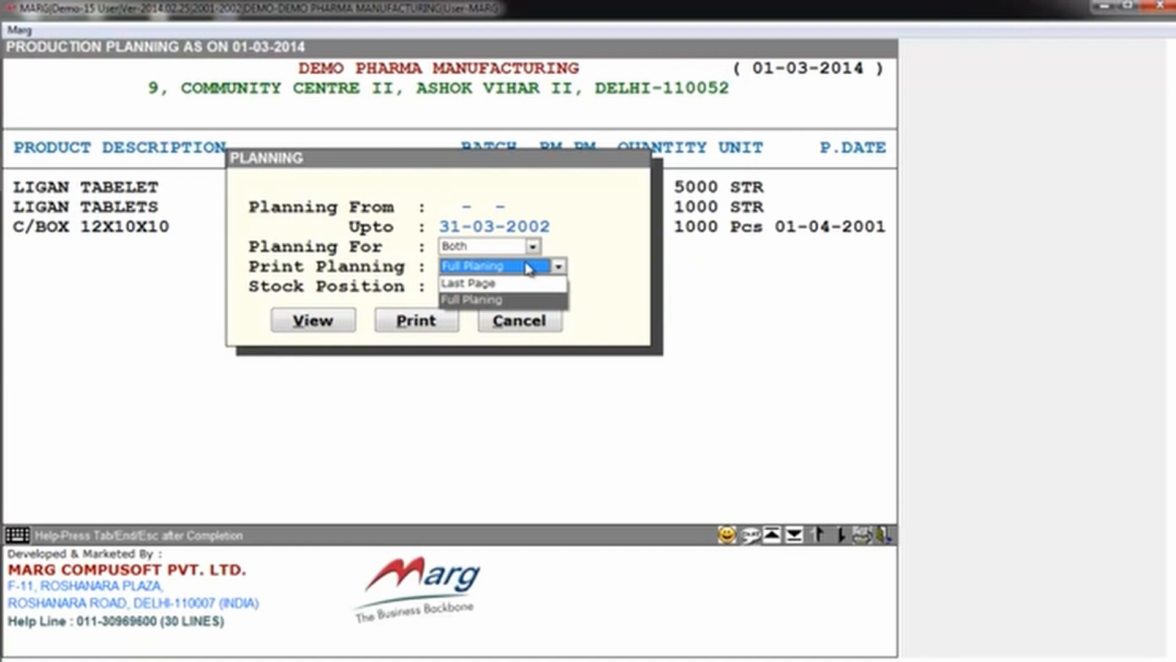
pyautogui.press('Return')
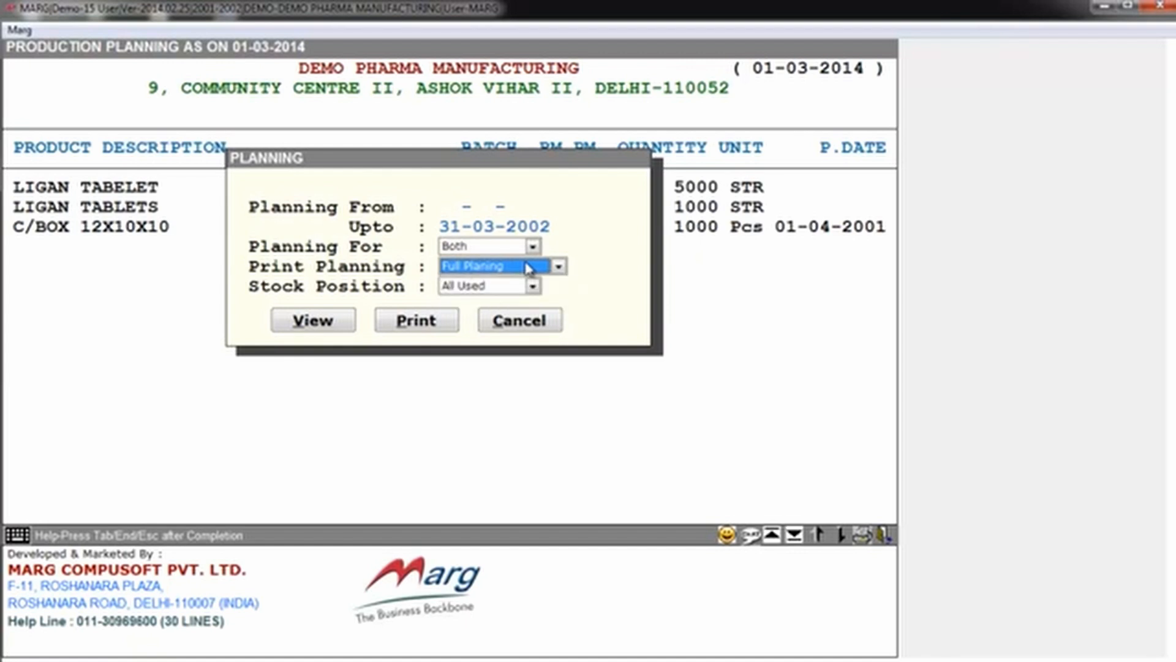
# Step: Set the stock position to All Used and view the production planning chart
pyautogui.press('Return')
pyautogui.press('space')
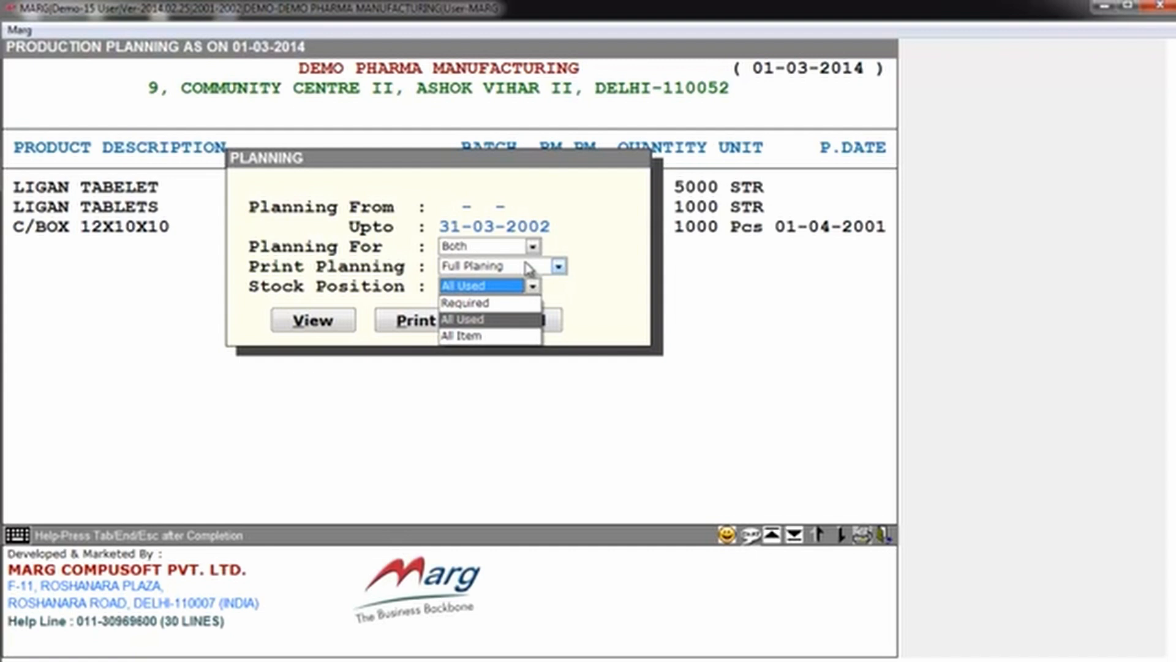
pyautogui.press('Return')
pyautogui.press('Return')
pyautogui.press('Return')
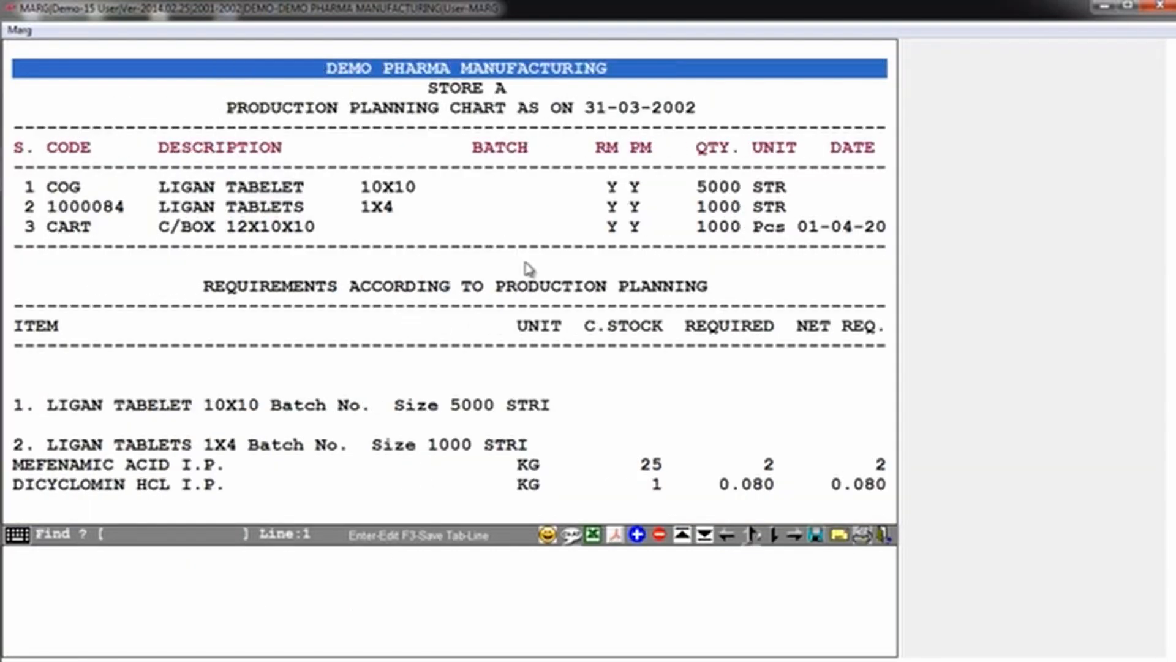
# Step: Examine the planned products in the production planning chart, including their RM and PM flags, quantities, units and dates
pyautogui.press('Down')
pyautogui.press('Down')
pyautogui.press('Down')
pyautogui.press('Down')
pyautogui.press('Down')
pyautogui.press('Down')
pyautogui.press('Down')
pyautogui.press('Down')
pyautogui.press('Down')
pyautogui.press('Down')
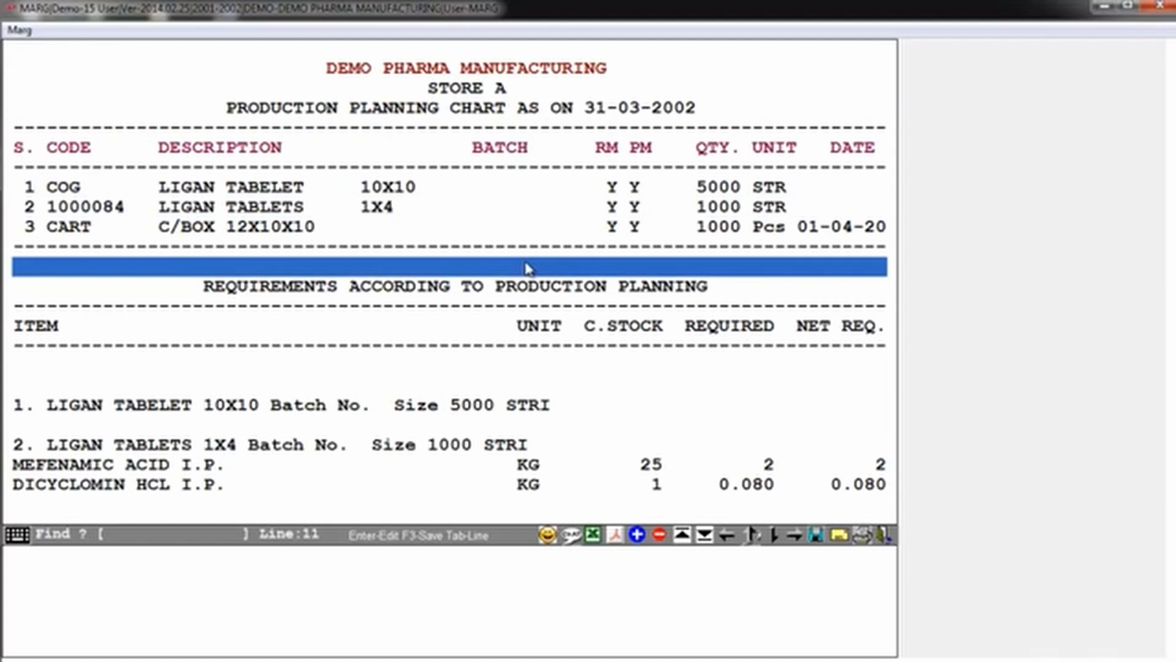
pyautogui.press('Up')
pyautogui.press('Up')
pyautogui.press('Up')
pyautogui.press('Up')
pyautogui.press('Up')
pyautogui.press('Up')
pyautogui.press('Up')
pyautogui.press('Up')
pyautogui.press('Up')
pyautogui.press('Up')
pyautogui.press('Down')
pyautogui.press('Down')
pyautogui.press('Down')
pyautogui.press('Down')
pyautogui.press('Down')
pyautogui.press('Down')
pyautogui.press('Down')
pyautogui.press('Down')
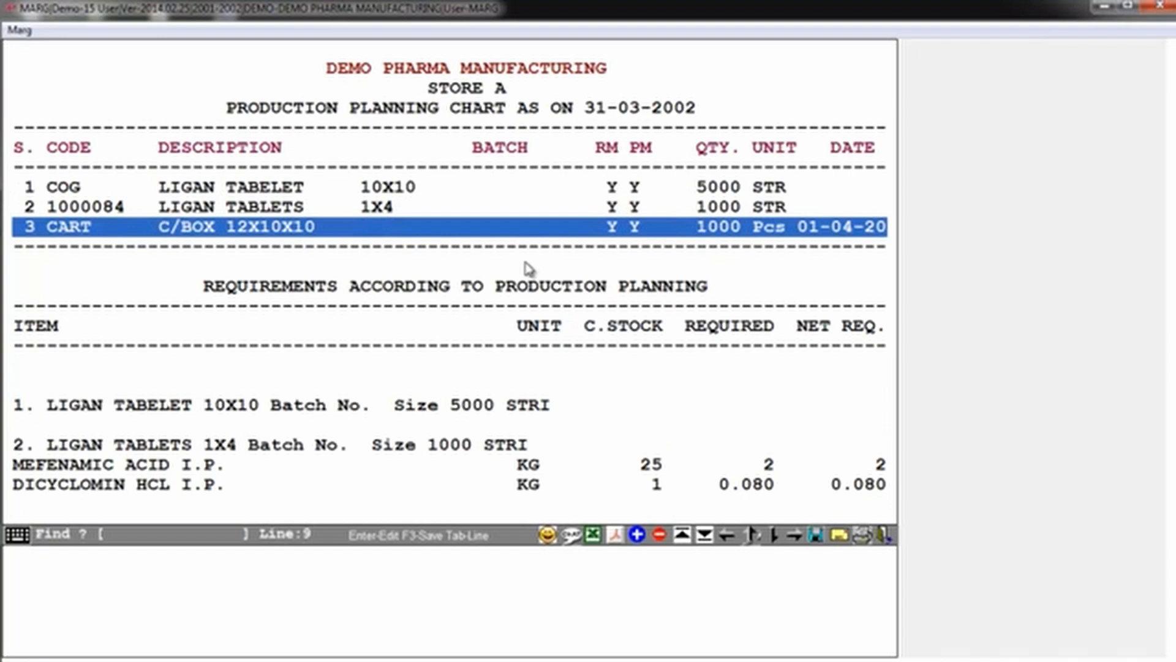
pyautogui.press('Right')
pyautogui.press('Right')
pyautogui.press('Left')
pyautogui.press('Left')
pyautogui.press('Down')
pyautogui.press('Down')
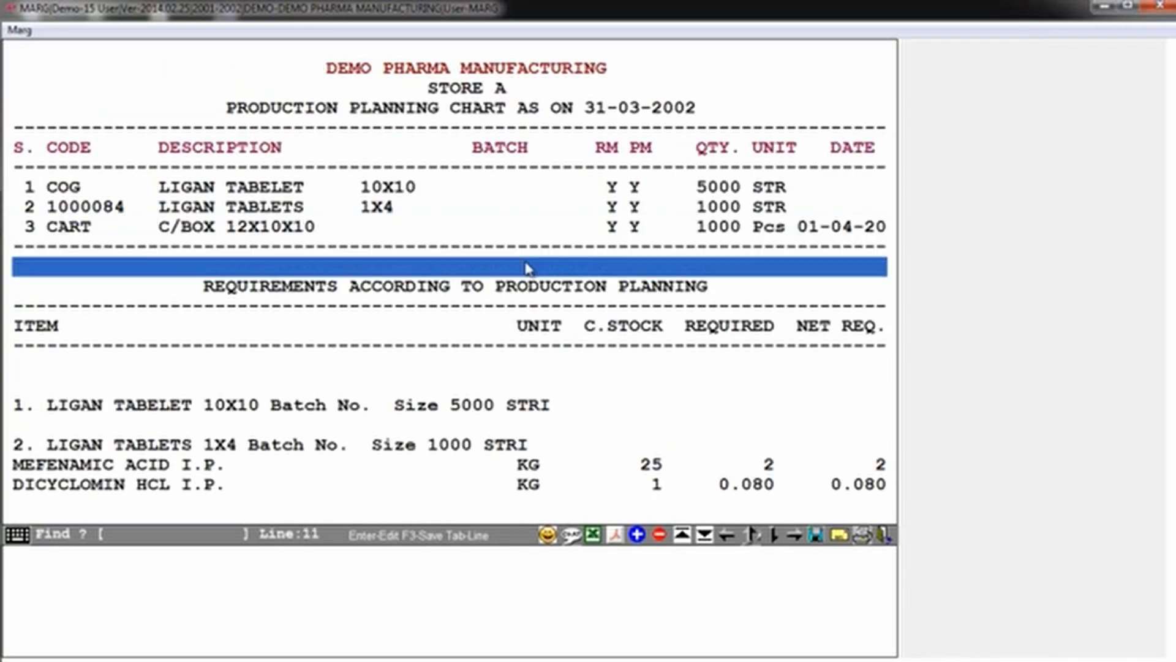
# Step: Read the material requirements per planned product, comparing current stock, required and net required quantities
pyautogui.press('Down')
pyautogui.press('Down')
pyautogui.press('Down')
pyautogui.press('Down')
pyautogui.press('Down')
pyautogui.press('Down')
pyautogui.press('Down')
pyautogui.press('Down')
pyautogui.press('Down')
pyautogui.press('Down')
pyautogui.press('Down')
pyautogui.press('Down')
pyautogui.press('Down')
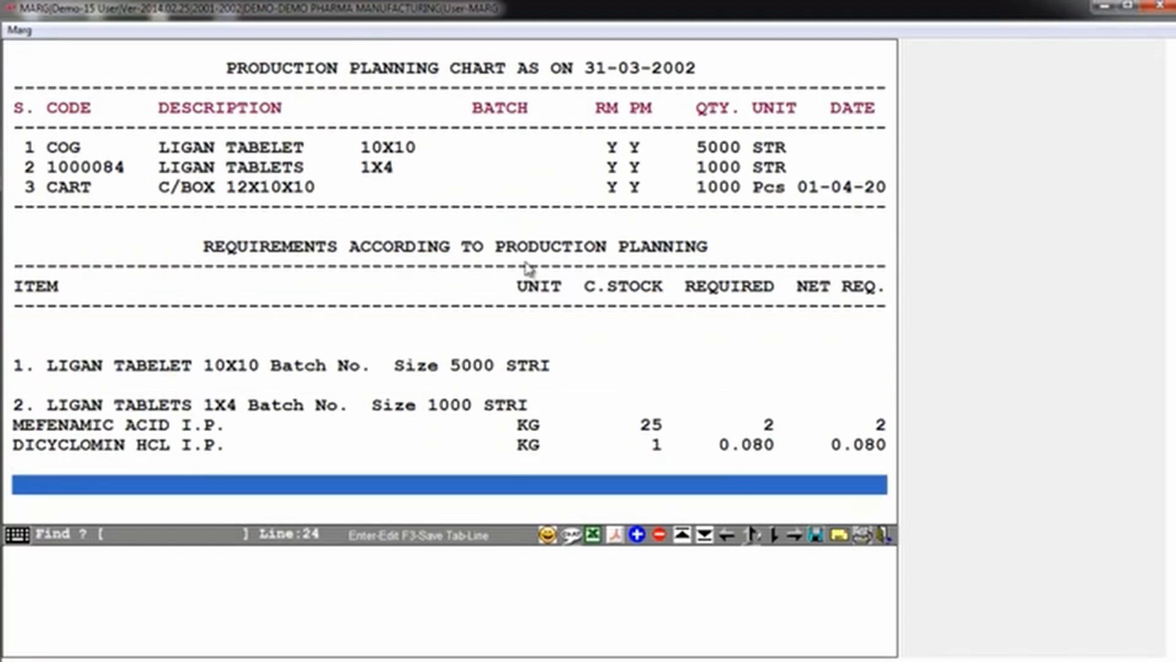
pyautogui.press('Down')
pyautogui.press('Down')
pyautogui.press('Down')
pyautogui.press('Down')
pyautogui.press('Down')
pyautogui.press('Down')
pyautogui.press('Down')
pyautogui.press('Down')
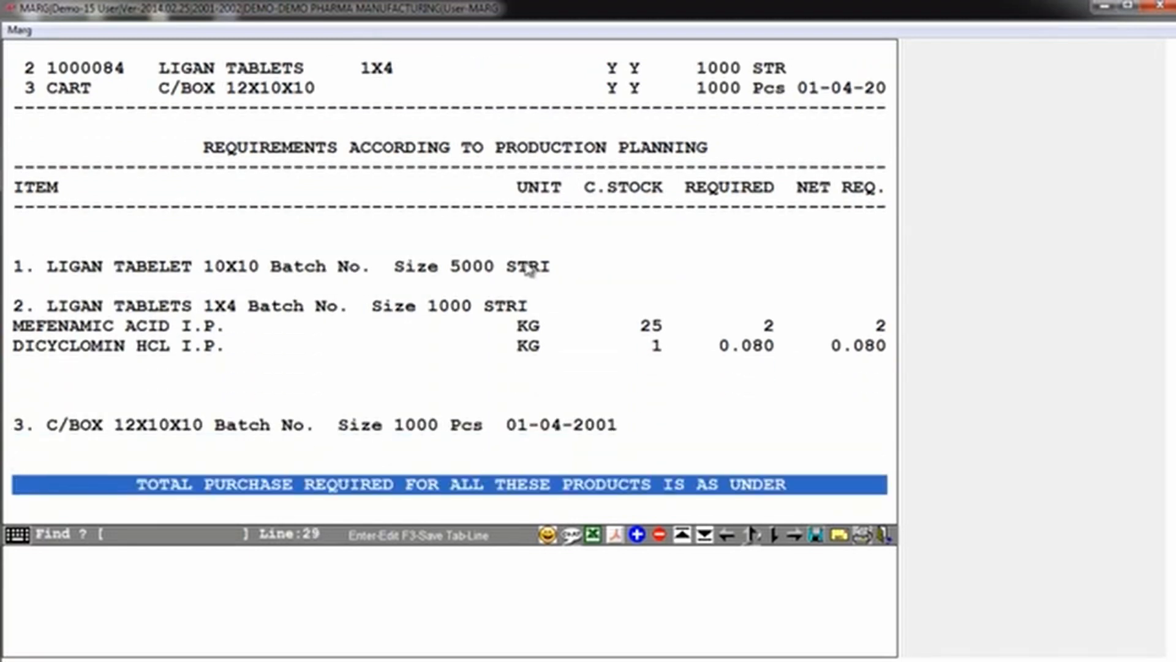
# Step: Examine the raw material part of the total purchase requirement, comparing stock, required quantity and purchase required
pyautogui.press('Down')
pyautogui.press('Down')
pyautogui.press('Down')
pyautogui.press('Down')
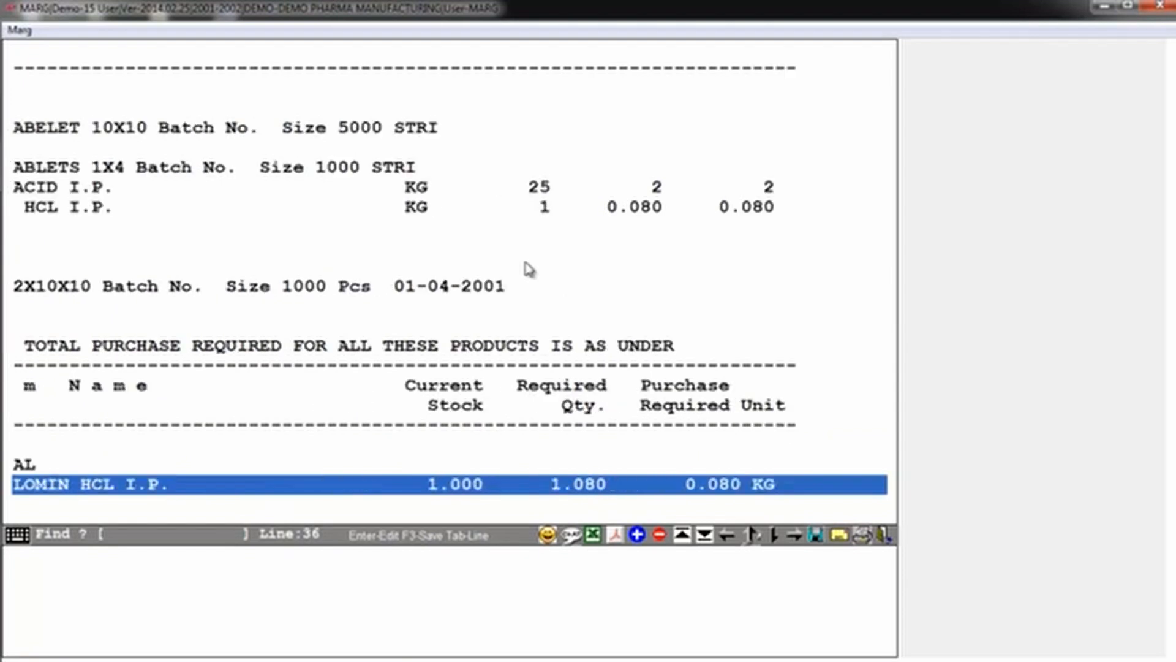
pyautogui.press('Down')
pyautogui.press('Down')
pyautogui.press('Down')
pyautogui.press('Down')
pyautogui.press('Right')
pyautogui.press('Right')
pyautogui.press('Right')
pyautogui.press('Right')
pyautogui.press('Right')
pyautogui.press('Right')
pyautogui.press('Right')
pyautogui.press('Right')
pyautogui.press('Right')
pyautogui.press('Right')
pyautogui.press('Right')
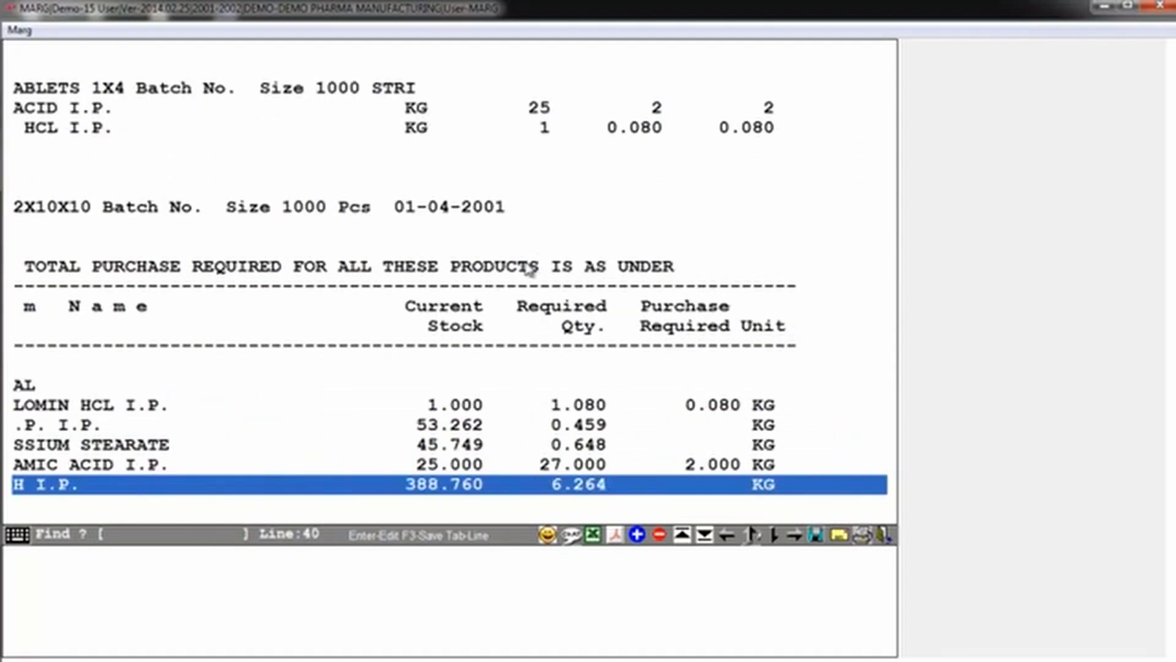
pyautogui.press('Left')
pyautogui.press('Left')
pyautogui.press('Left')
pyautogui.press('Left')
pyautogui.press('Left')
pyautogui.press('Left')
pyautogui.press('Left')
pyautogui.press('Left')
pyautogui.press('Left')
pyautogui.press('Left')
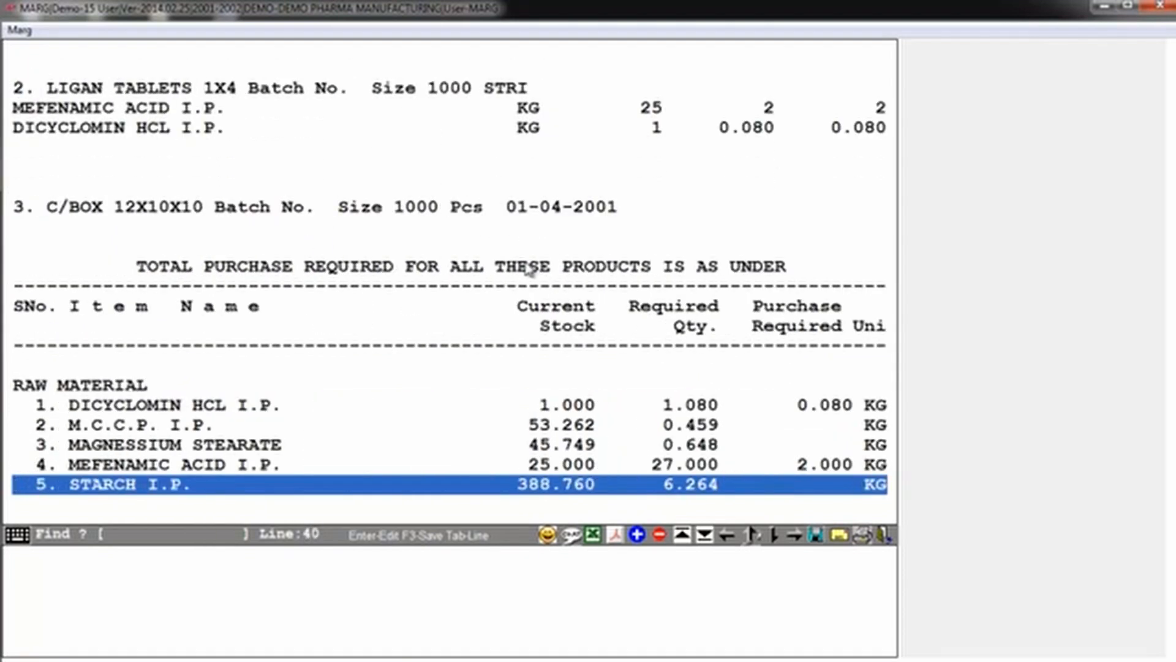
# Step: Examine the packing material requirements and the amounts required through to the end of the planning report
pyautogui.press('Down')
pyautogui.press('Down')
pyautogui.press('Down')
pyautogui.press('Down')
pyautogui.press('Down')
pyautogui.press('Down')
pyautogui.press('Down')
pyautogui.press('Down')
pyautogui.press('Down')
pyautogui.press('Down')
pyautogui.press('Down')
pyautogui.press('Down')
pyautogui.press('Down')
pyautogui.press('Right')
pyautogui.press('Right')
pyautogui.press('Right')
pyautogui.press('Right')
pyautogui.press('Right')
pyautogui.press('Right')
pyautogui.press('Right')
pyautogui.press('Right')
pyautogui.press('Right')
pyautogui.press('Right')
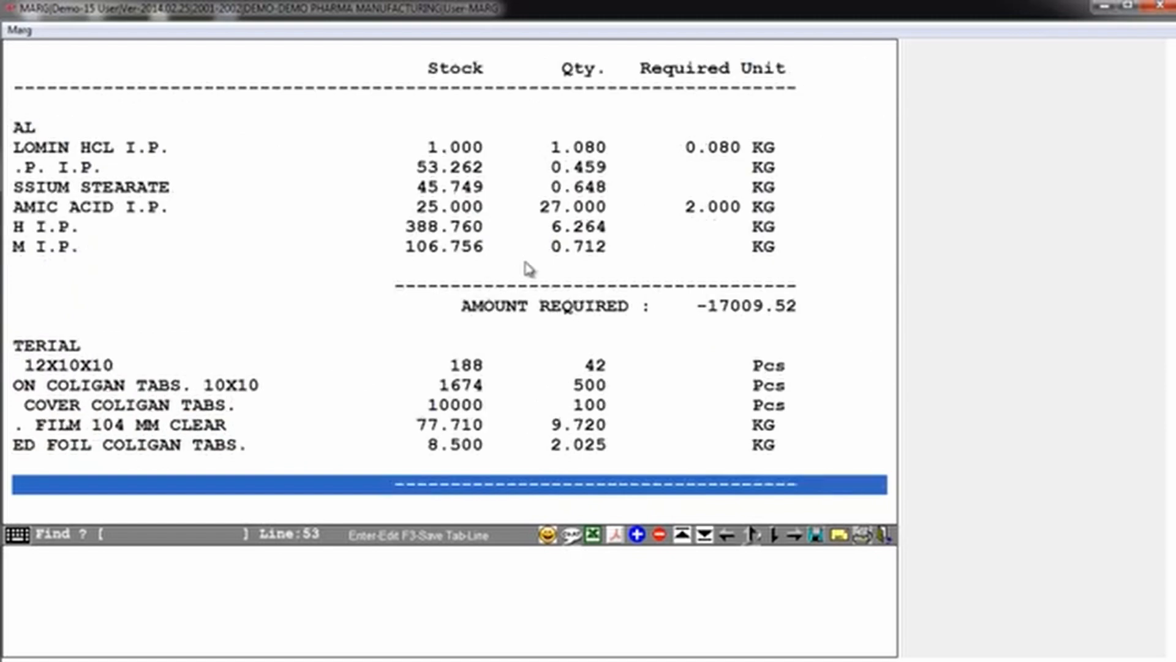
pyautogui.press('Left')
pyautogui.press('Left')
pyautogui.press('Left')
pyautogui.press('Left')
pyautogui.press('Left')
pyautogui.press('Left')
pyautogui.press('Left')
pyautogui.press('Left')
pyautogui.press('Left')
pyautogui.press('Left')
pyautogui.press('Down')
pyautogui.press('Down')
pyautogui.press('Down')
pyautogui.press('Down')
pyautogui.press('Down')
pyautogui.press('Down')
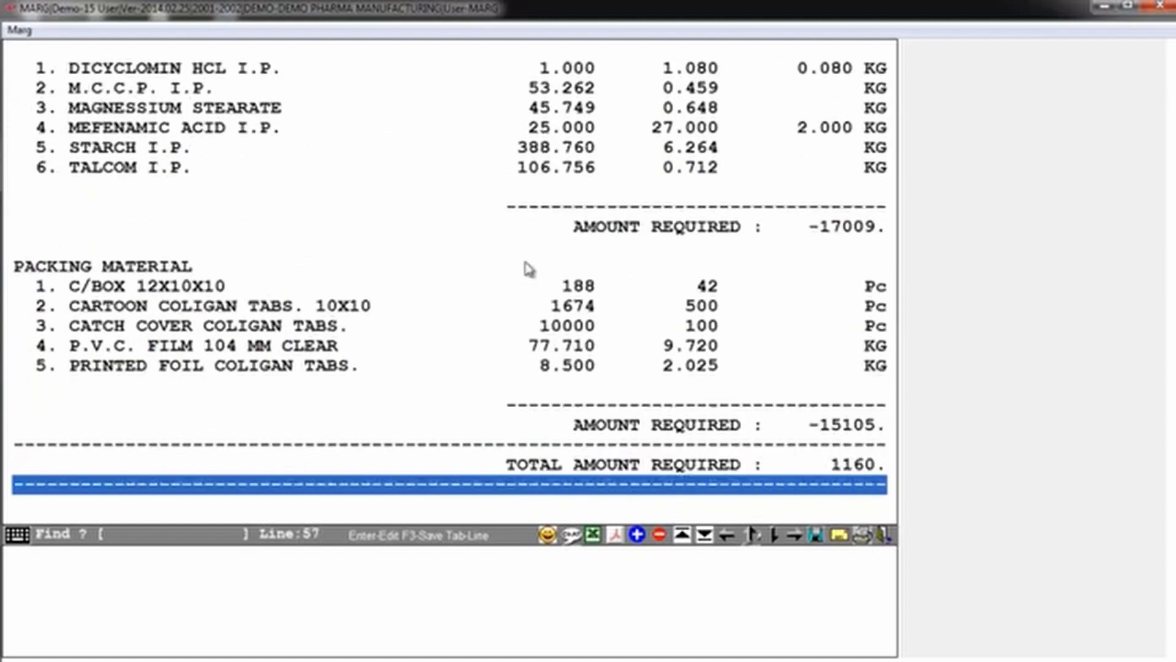
pyautogui.press('Right')
pyautogui.press('Right')
pyautogui.press('Right')
pyautogui.press('Right')
pyautogui.press('Right')
pyautogui.press('Right')
pyautogui.press('Right')
pyautogui.press('Right')
pyautogui.press('Right')
pyautogui.press('Right')
pyautogui.press('Left')
pyautogui.press('Left')
pyautogui.press('Left')
pyautogui.press('Left')
pyautogui.press('Left')
pyautogui.press('Left')
pyautogui.press('Left')
pyautogui.press('Left')
pyautogui.press('Left')
pyautogui.press('Left')
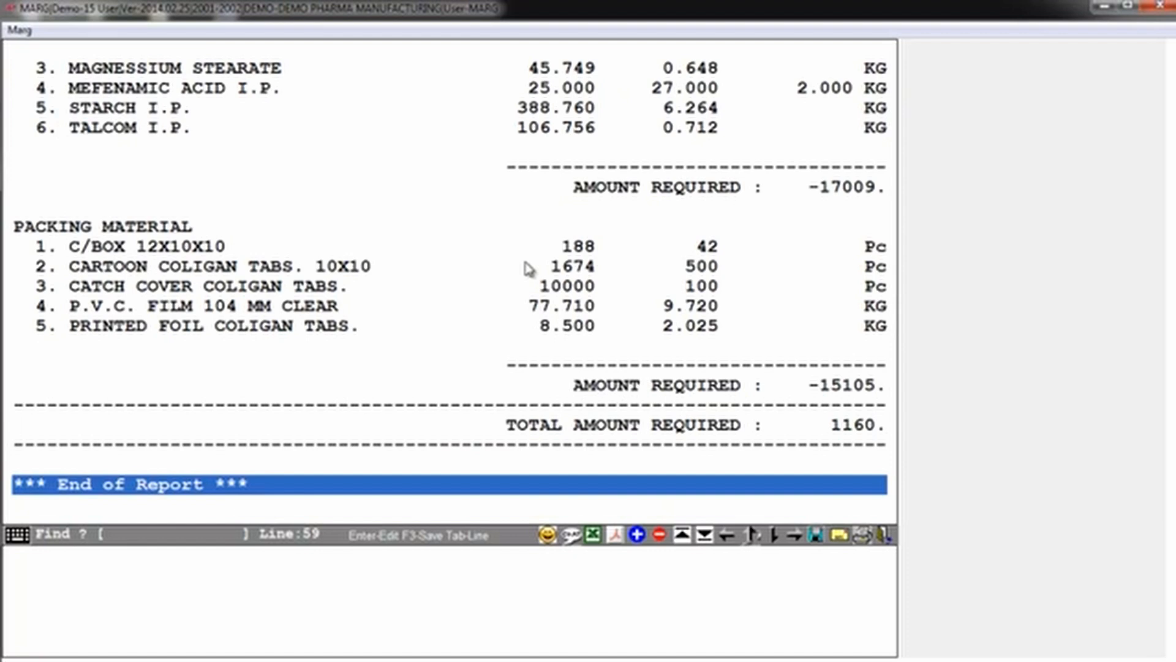
# Step: Close the planning report and leave Production Planning
pyautogui.press('Escape')
pyautogui.press('Escape')
pyautogui.press('Right')
pyautogui.press('Return')
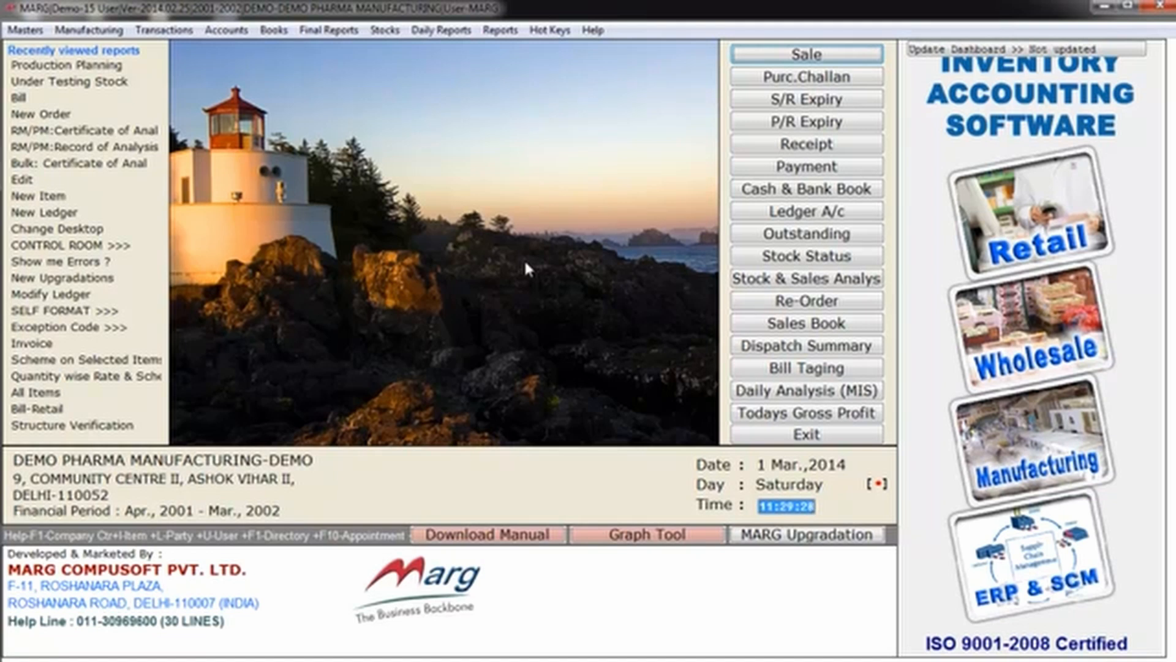
# Step: Open a new purchase order entry to view its ledger list, and close it without making an order
pyautogui.hotkey('alt', 't')
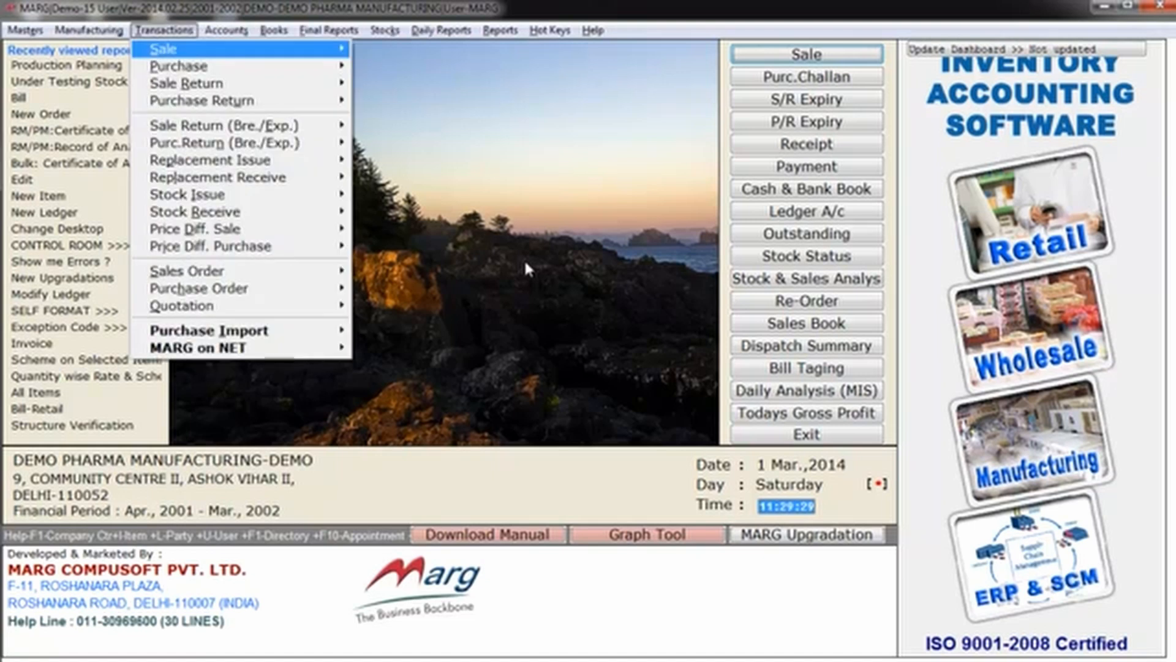
pyautogui.press('Up')
pyautogui.press('Up')
pyautogui.press('Up')
pyautogui.press('Up')
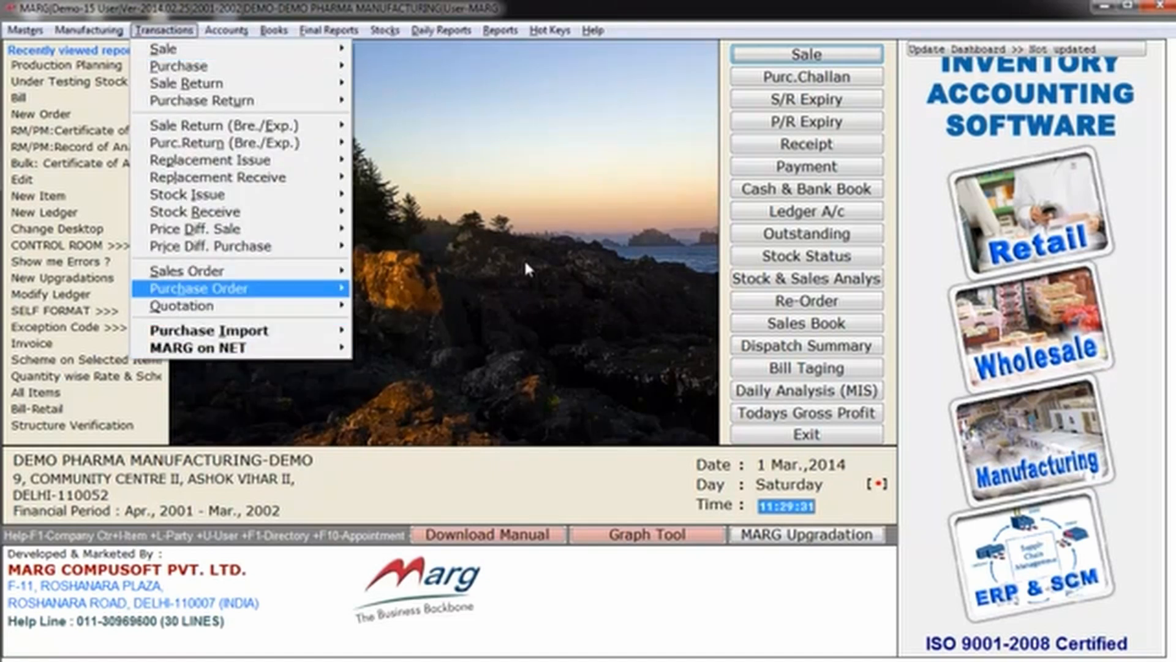
pyautogui.press('Return')
pyautogui.press('Return')
pyautogui.press('Return')
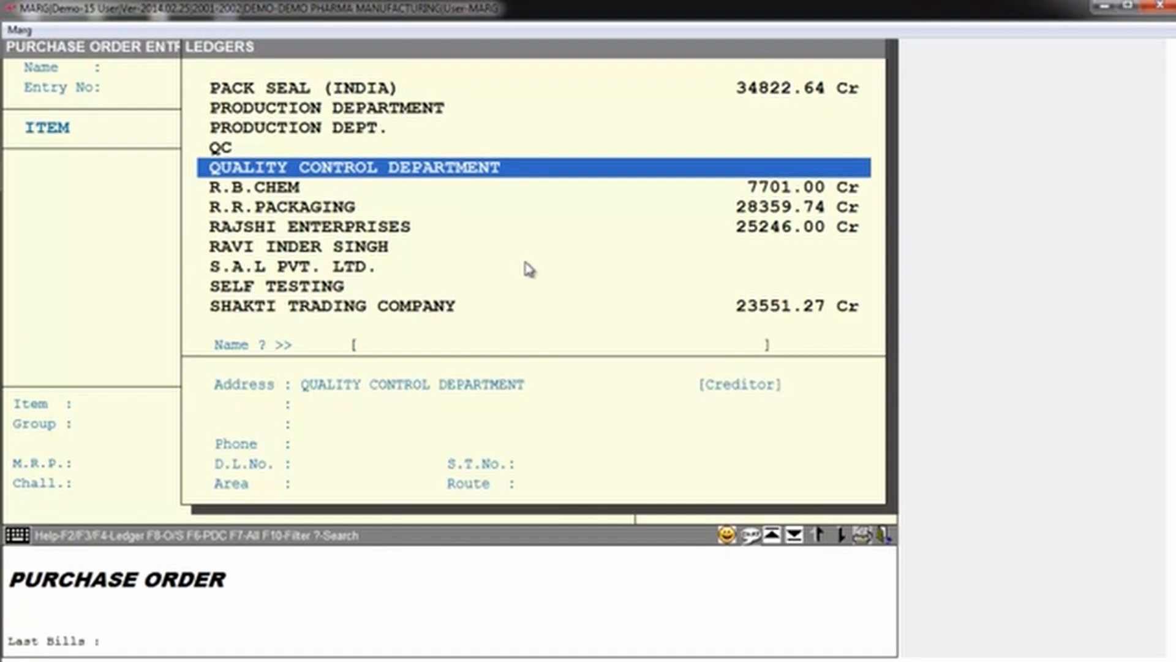
pyautogui.press('Escape')
pyautogui.press('Escape')
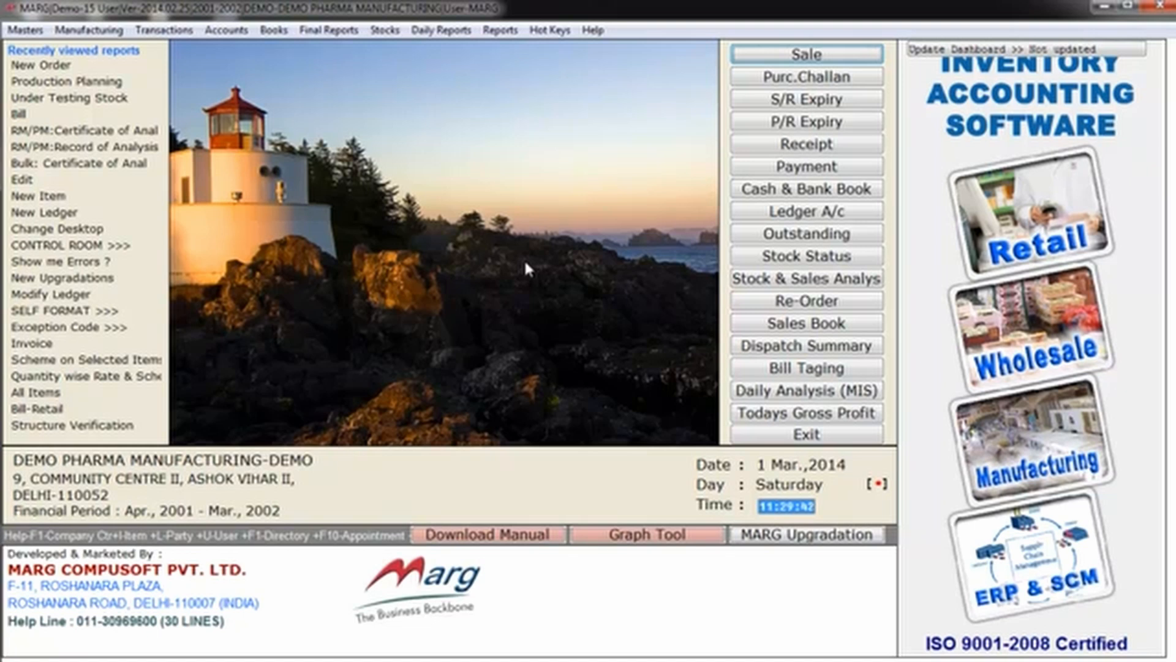
# Step: Open a new purchase bill entry
pyautogui.hotkey('alt', 't')
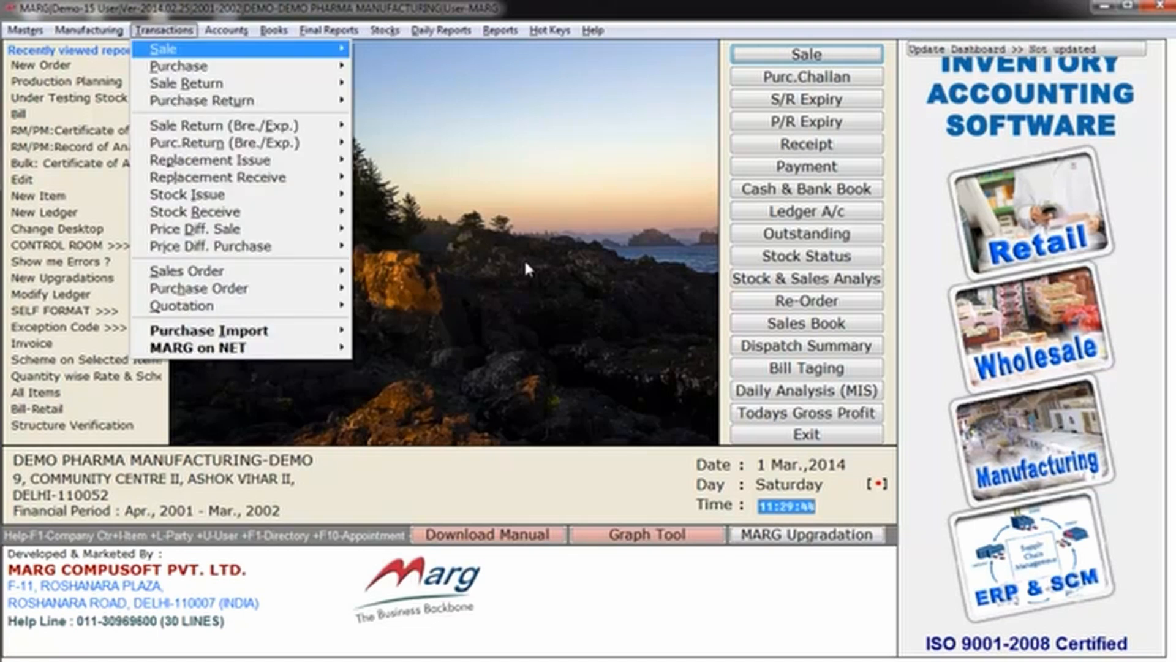
pyautogui.press('Up')
pyautogui.press('Up')
pyautogui.press('Up')
pyautogui.press('Up')
pyautogui.press('Up')
pyautogui.press('Up')
pyautogui.press('Up')
pyautogui.press('Up')
pyautogui.press('Up')
pyautogui.press('Up')
pyautogui.press('Up')
pyautogui.press('Up')
pyautogui.press('Up')
pyautogui.press('Up')
pyautogui.press('Up')
pyautogui.press('Up')
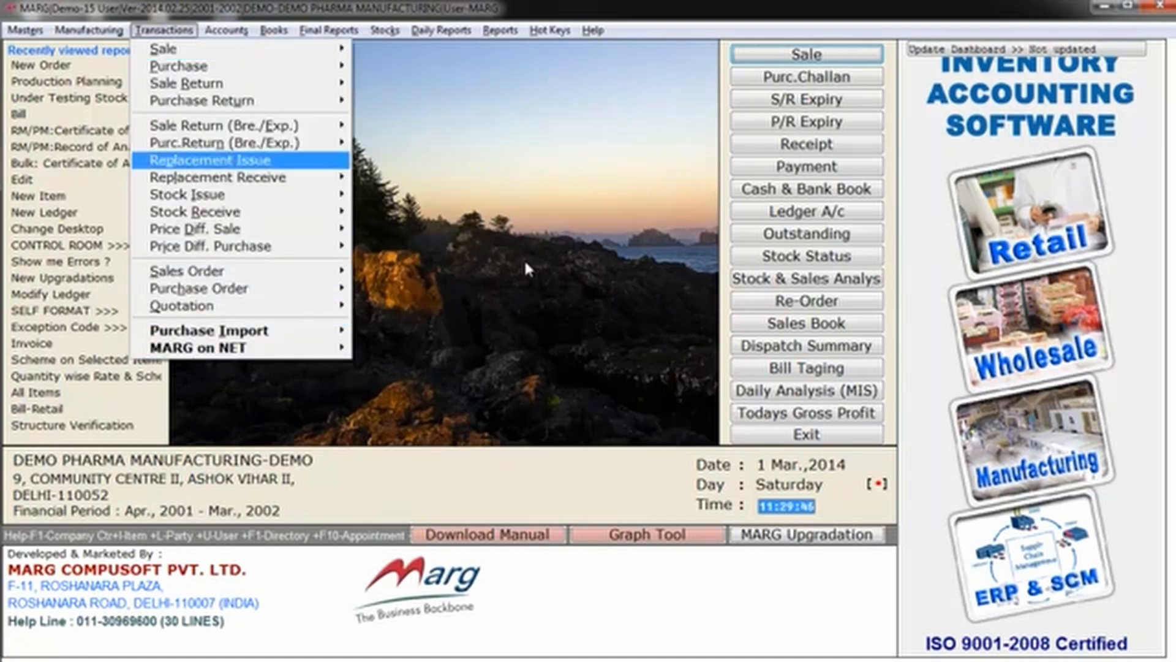
pyautogui.press('Right')
pyautogui.press('Return')
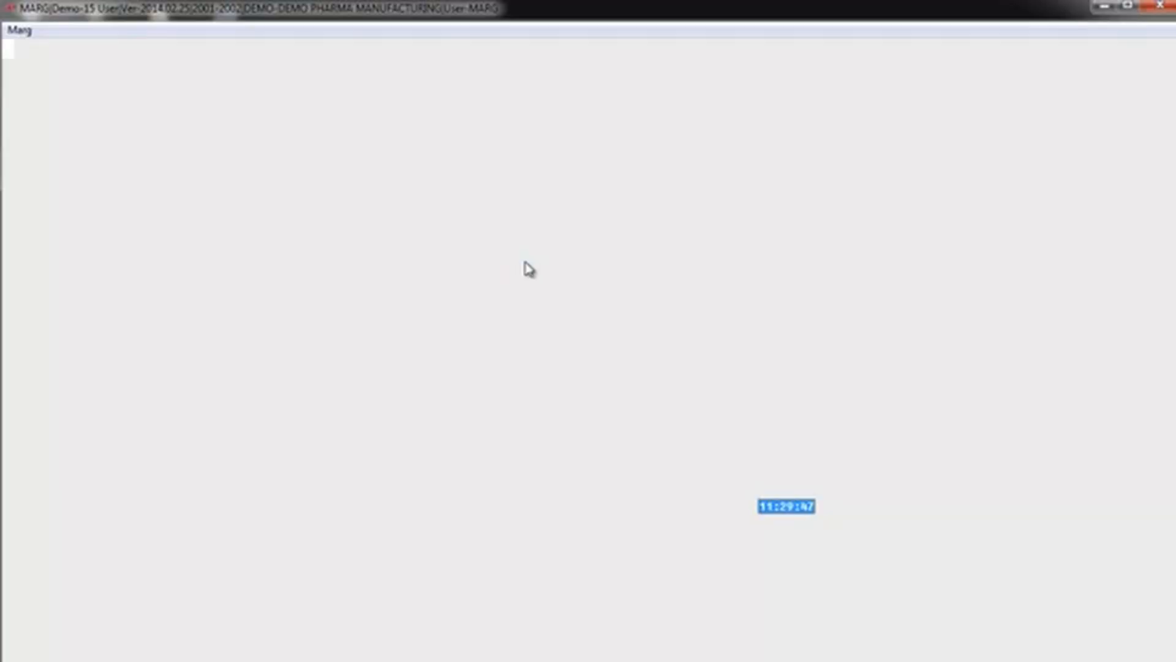
# Step: Choose PACK SEAL (INDIA) as the supplier ledger for the purchase entry
pyautogui.press('Return')
pyautogui.press('Return')
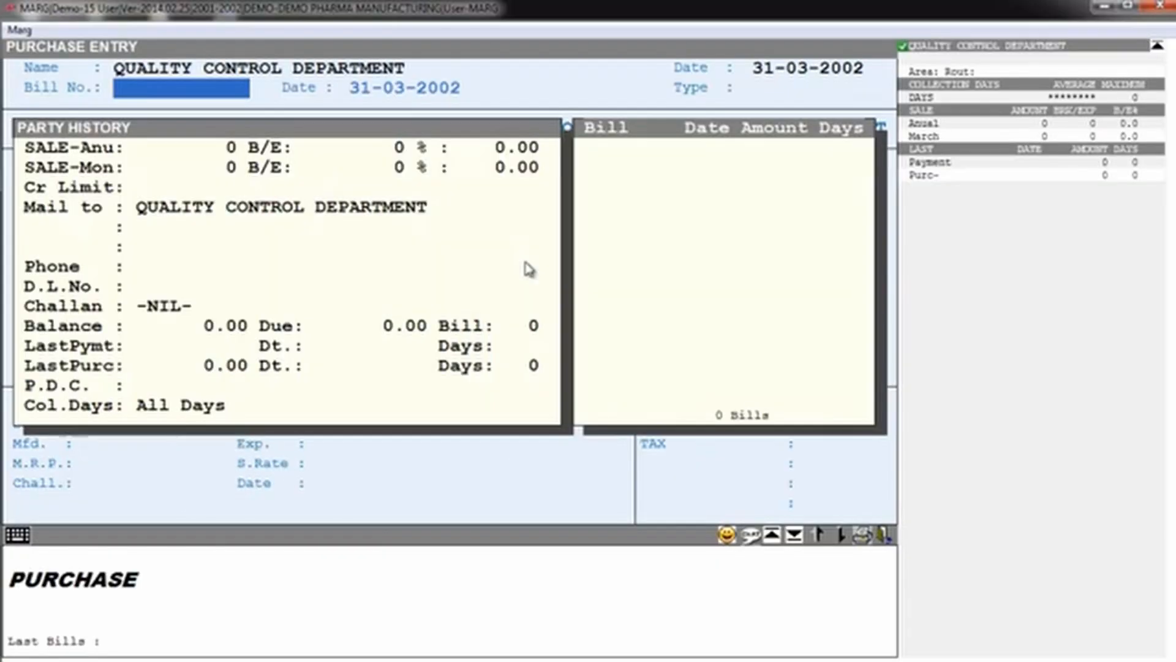
pyautogui.press('Escape')
pyautogui.press('Up')
pyautogui.press('Up')
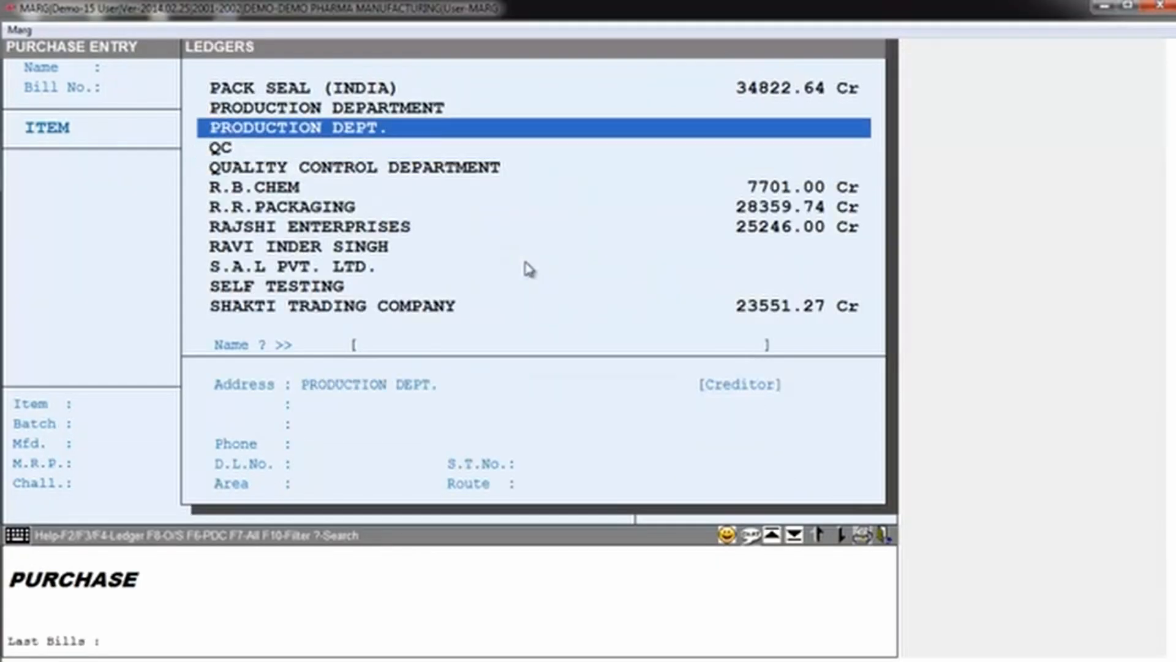
pyautogui.press('Up')
pyautogui.press('Up')
pyautogui.press('Return')
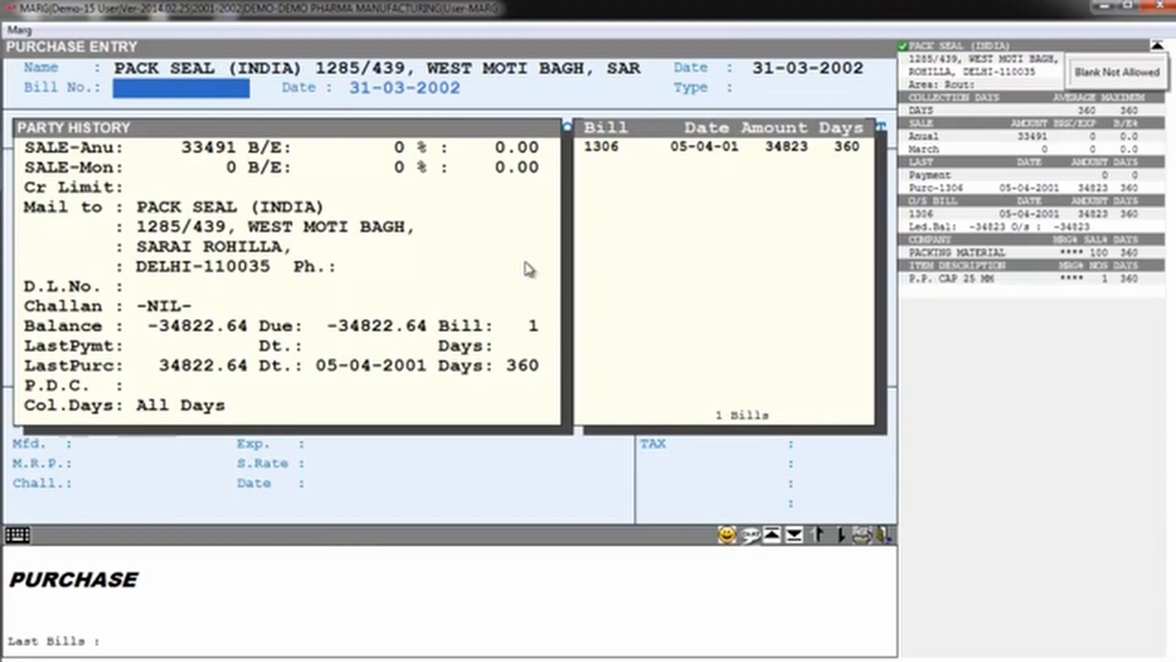
# Step: Enter bill number 432 and accept the bill date 31-03-2002 with type LOCAL
pyautogui.write('432')
pyautogui.press('Return')
pyautogui.press('Return')
pyautogui.press('Return')
pyautogui.press('Return')
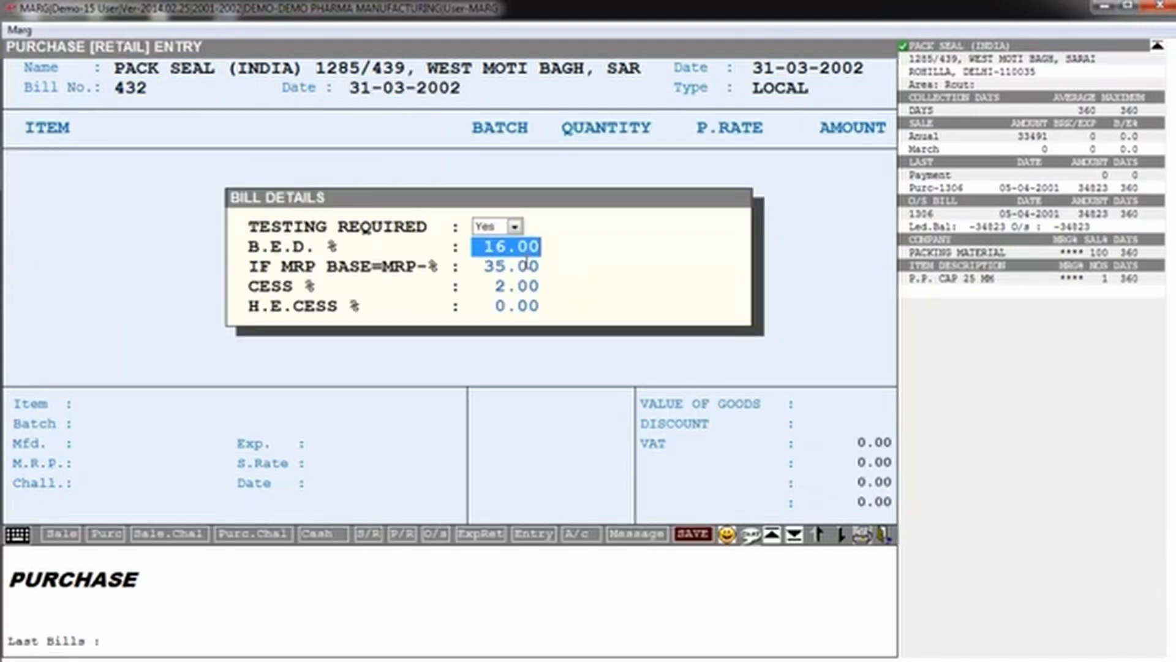
# Step: Keep Testing Required at Yes in the bill details and continue to the item list
pyautogui.press('Up')
pyautogui.hotkey('alt', 'Down')
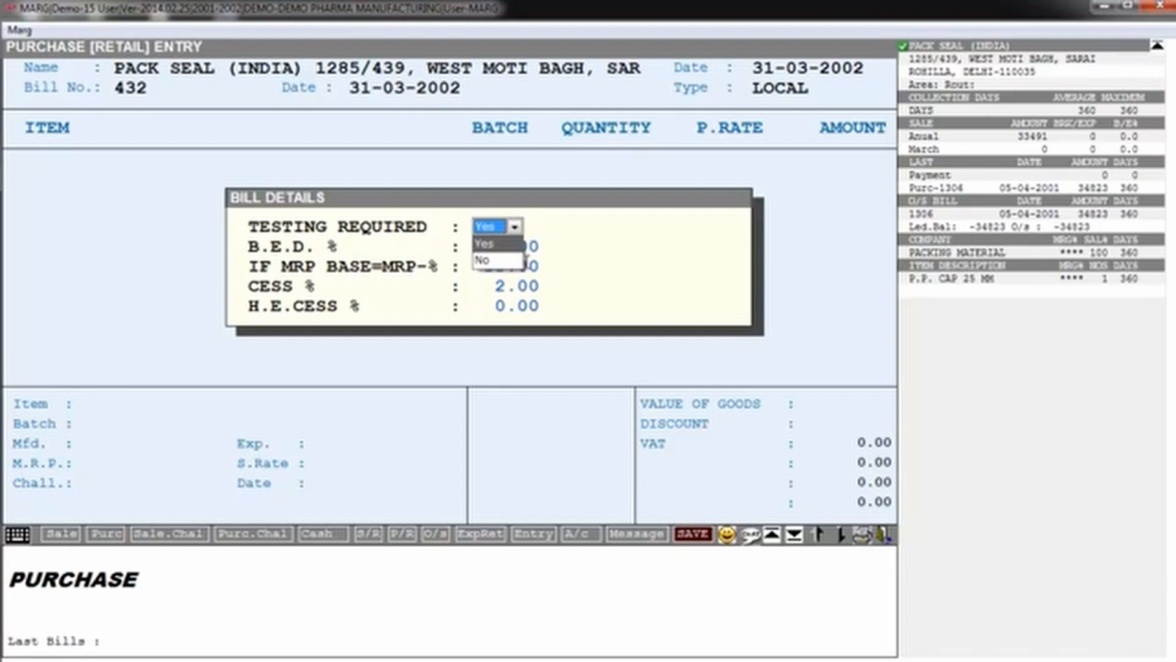
pyautogui.press('Return')
pyautogui.press('Return')
pyautogui.press('Return')
pyautogui.press('Return')
pyautogui.press('Return')
pyautogui.press('Return')
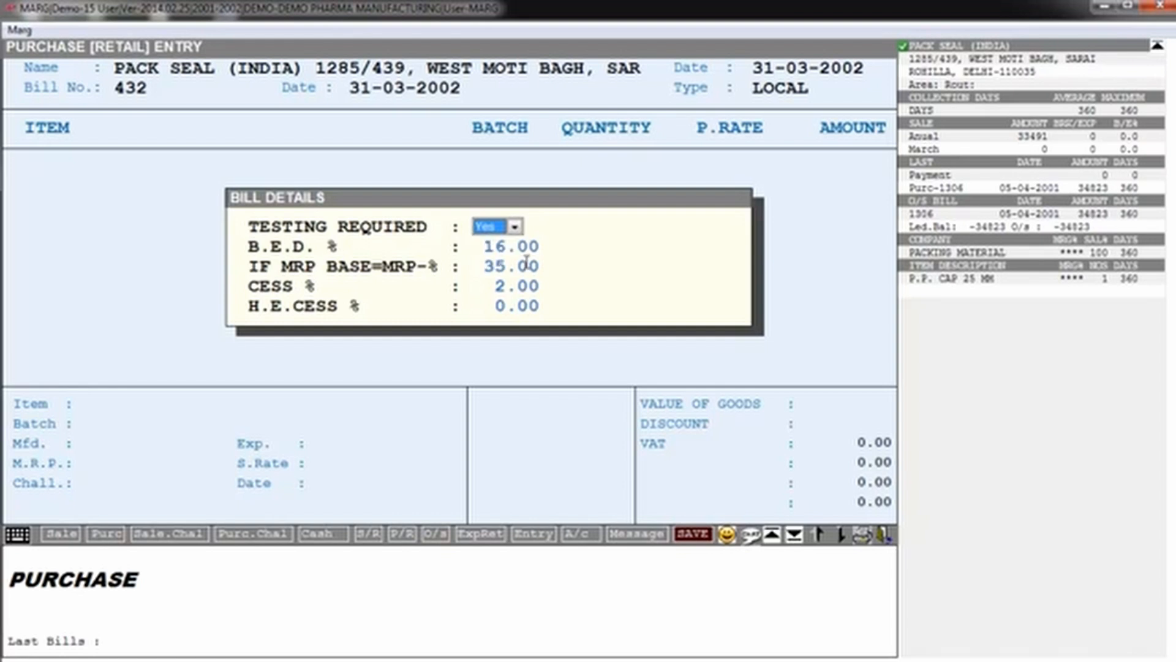
pyautogui.press('Return')
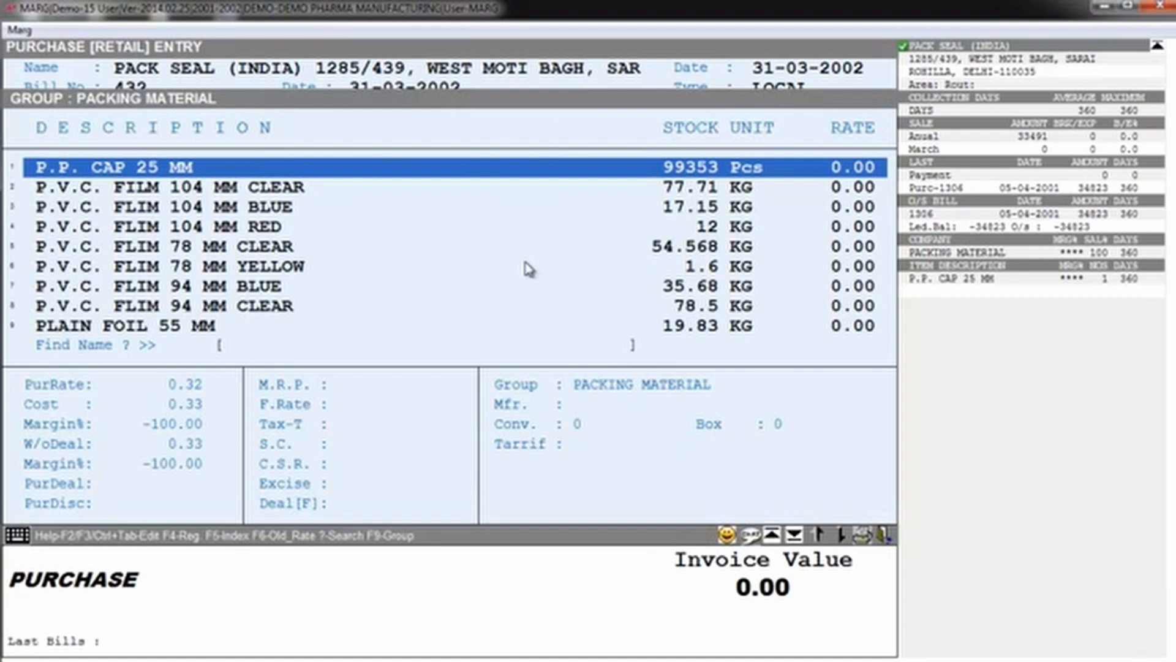
pyautogui.write('GL')
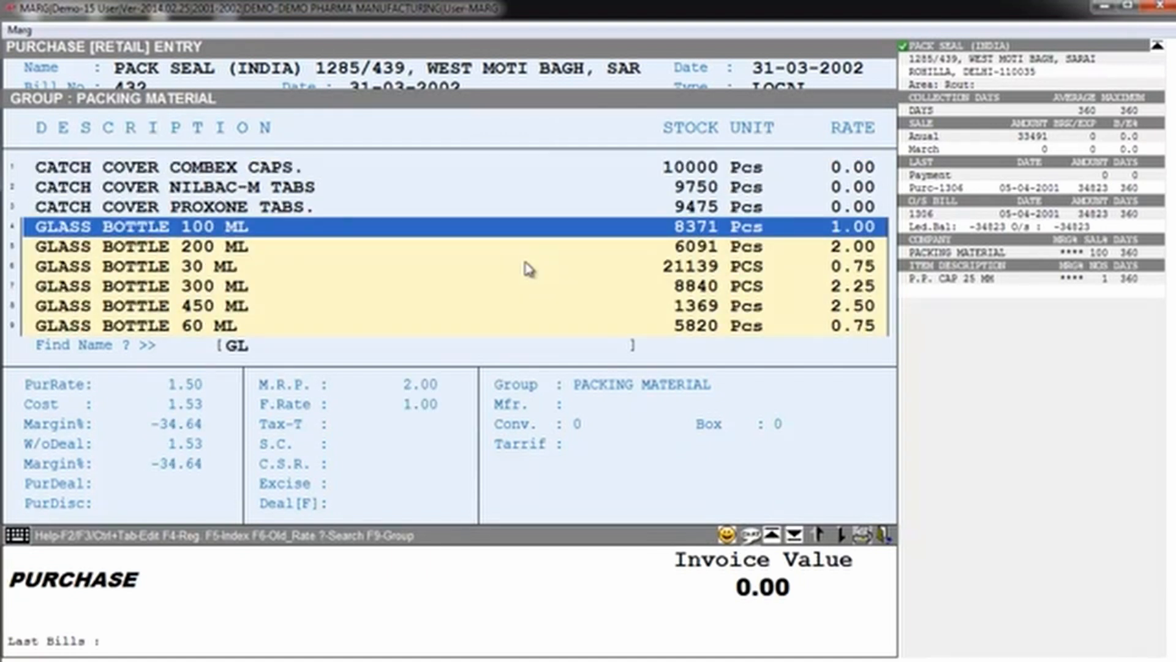
pyautogui.press('Return')
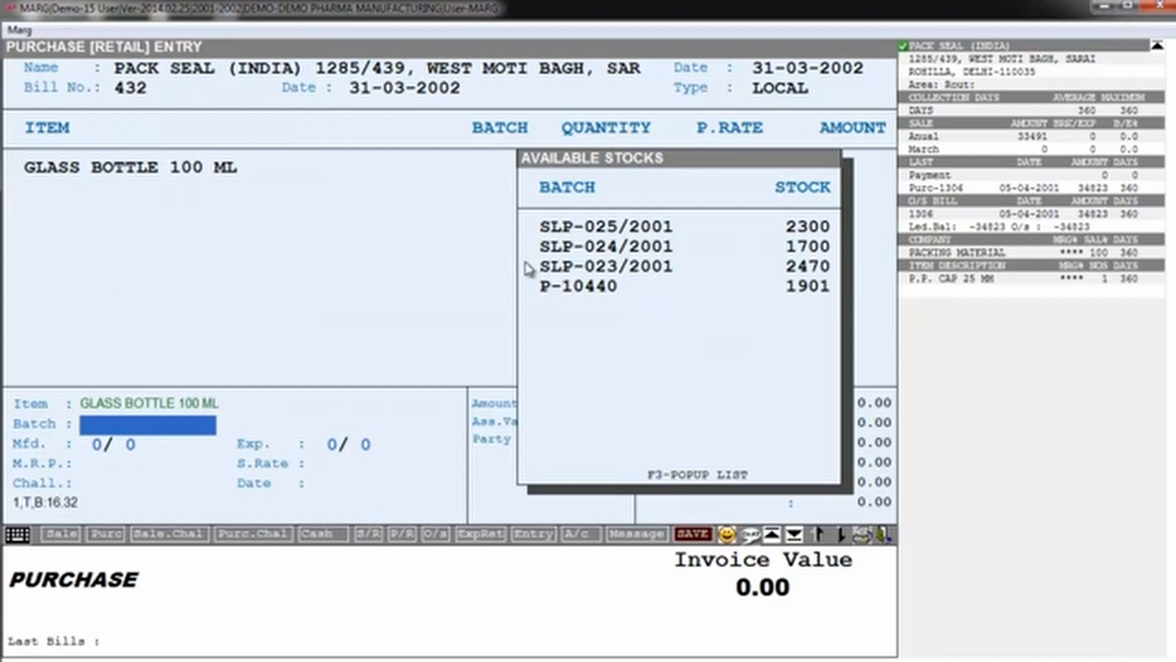
pyautogui.write('3213')
pyautogui.press('Return')
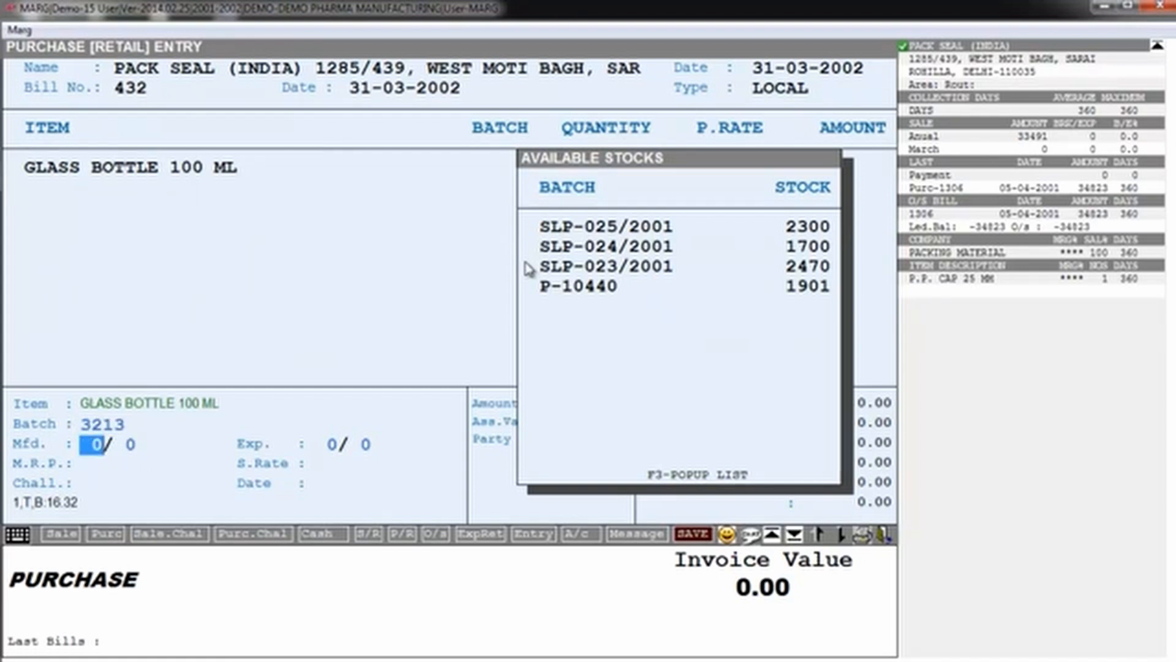
pyautogui.write('1218')
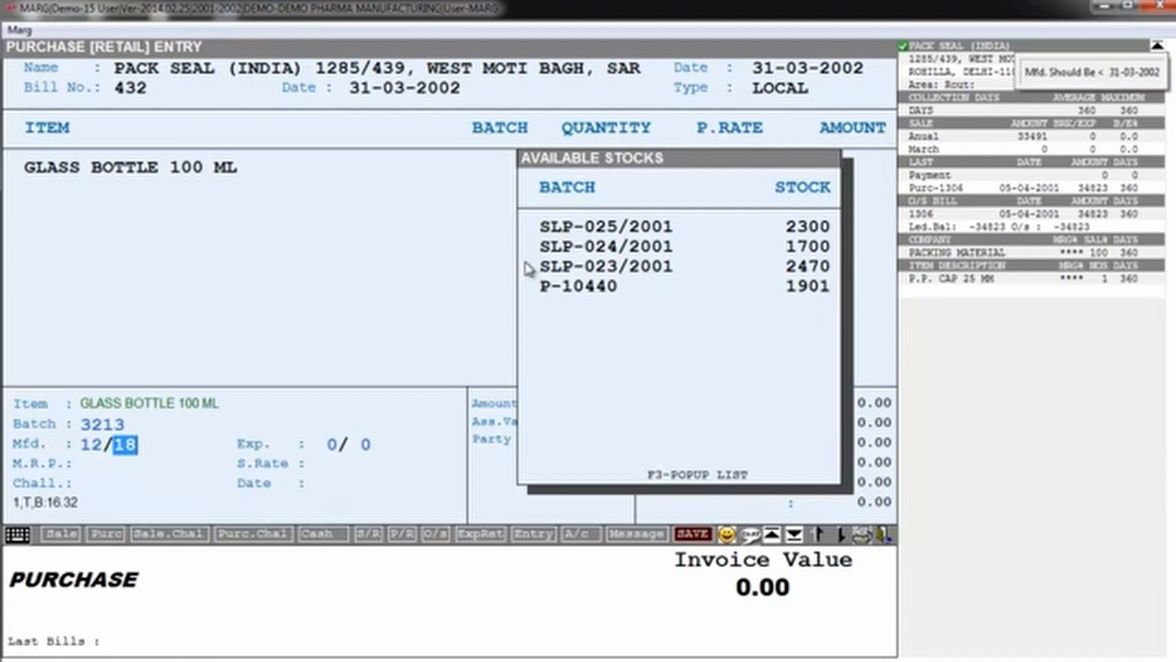
pyautogui.press('Escape')
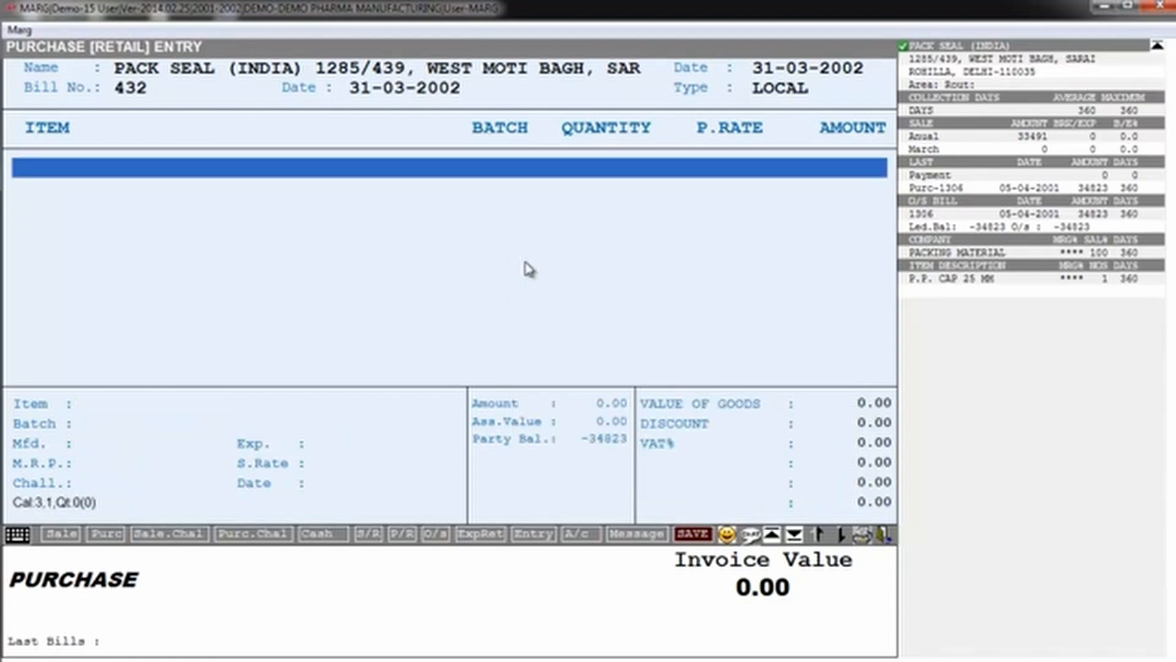
# Step: Add GLASS BOTTLE 100 ML to the purchase bill, leaving batch and dates blank and accepting an M.R.P. of 2.00
pyautogui.press('Return')
pyautogui.press('Return')
pyautogui.press('Return')
pyautogui.press('Return')
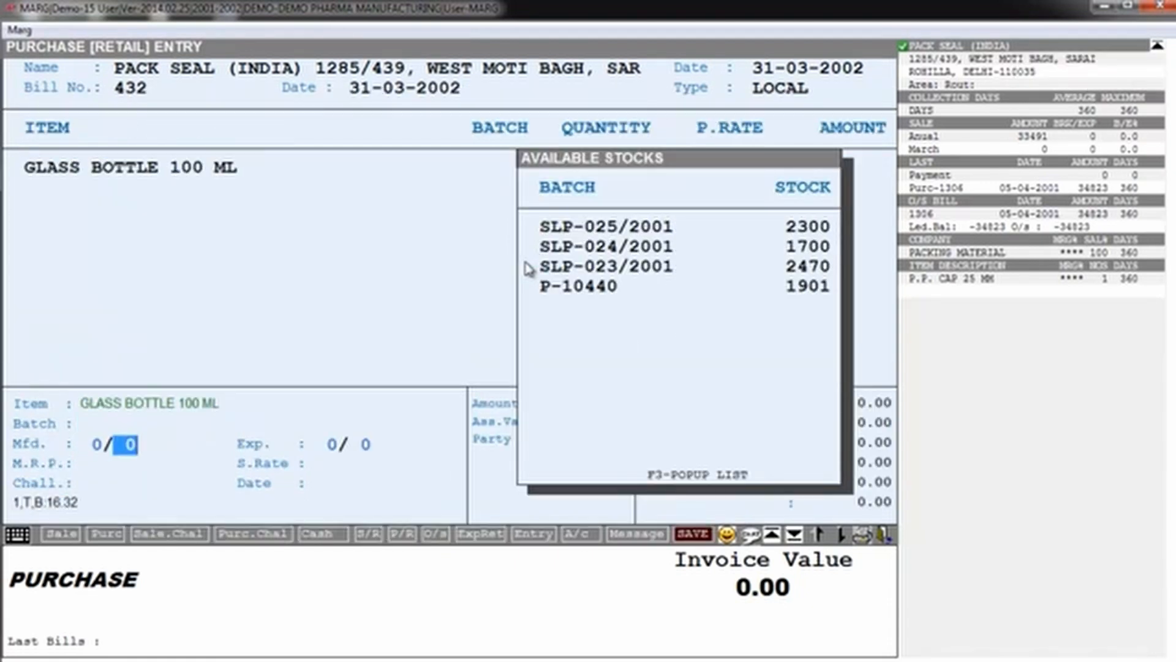
pyautogui.press('Return')
pyautogui.press('Return')
pyautogui.press('Return')
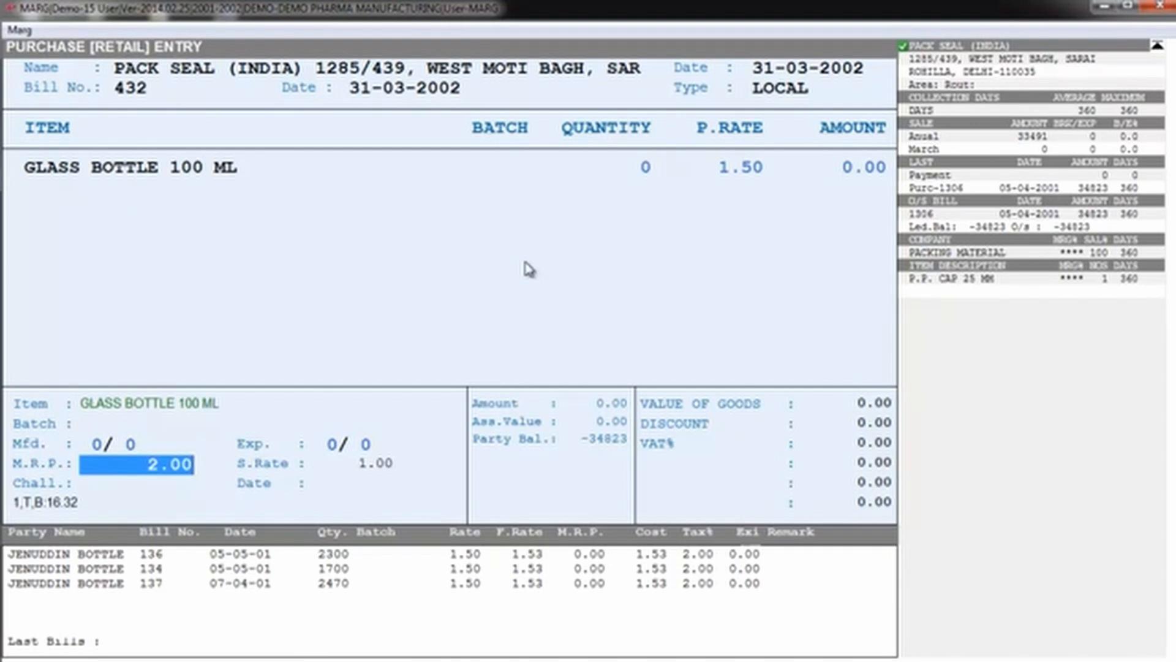
# Step: Enter a quantity of 1000 at purchase rate 1.50 for the glass bottles and accept the item's default levies
pyautogui.press('Return')
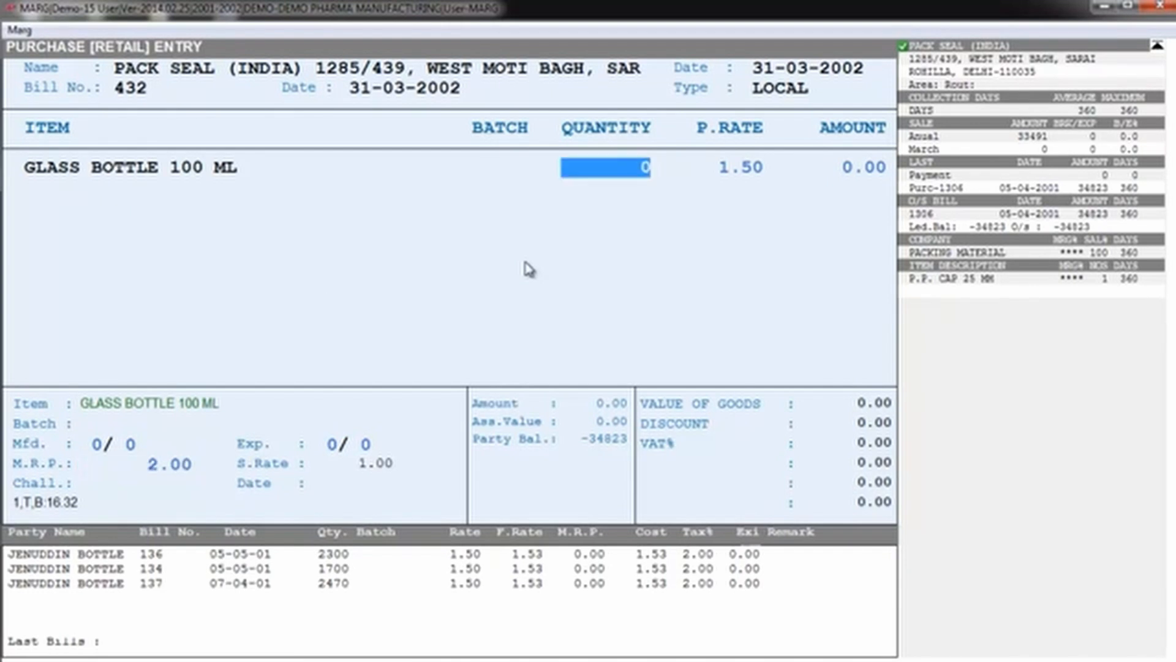
pyautogui.write('1000')
pyautogui.press('Return')
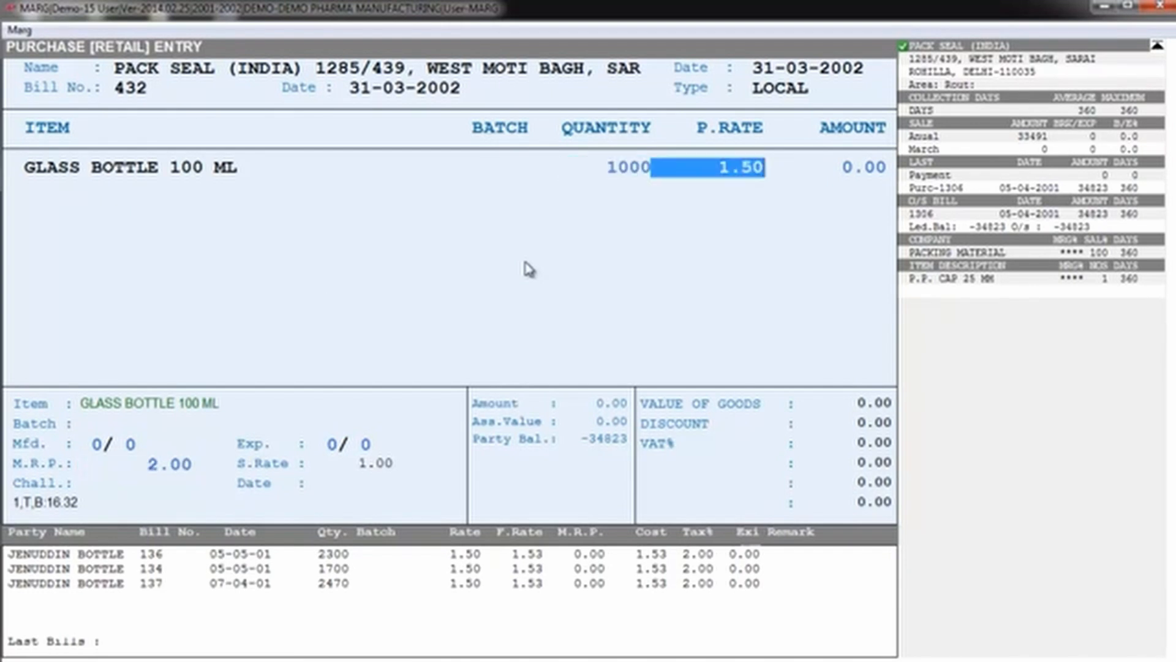
pyautogui.press('Return')
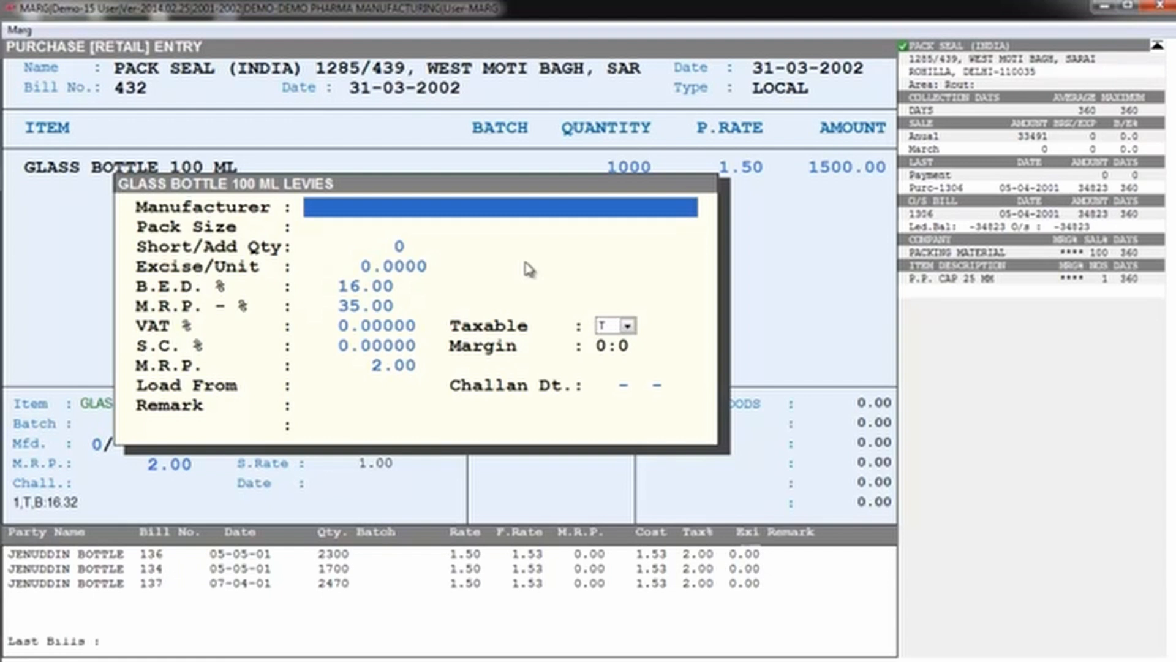
pyautogui.press('Return')
pyautogui.press('Return')
pyautogui.press('Return')
pyautogui.press('Return')
pyautogui.press('Return')
pyautogui.press('Return')
pyautogui.press('Return')
pyautogui.press('Return')
pyautogui.press('Return')
pyautogui.press('Return')
pyautogui.press('Return')
pyautogui.press('Return')
pyautogui.press('Return')
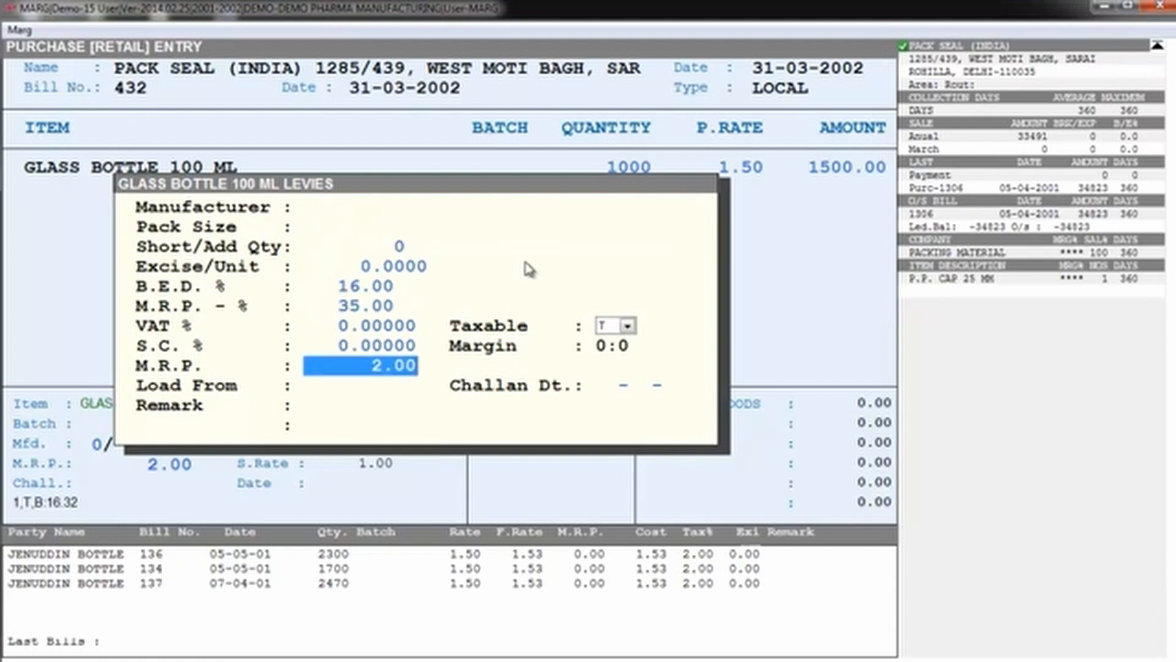
pyautogui.press('Escape')
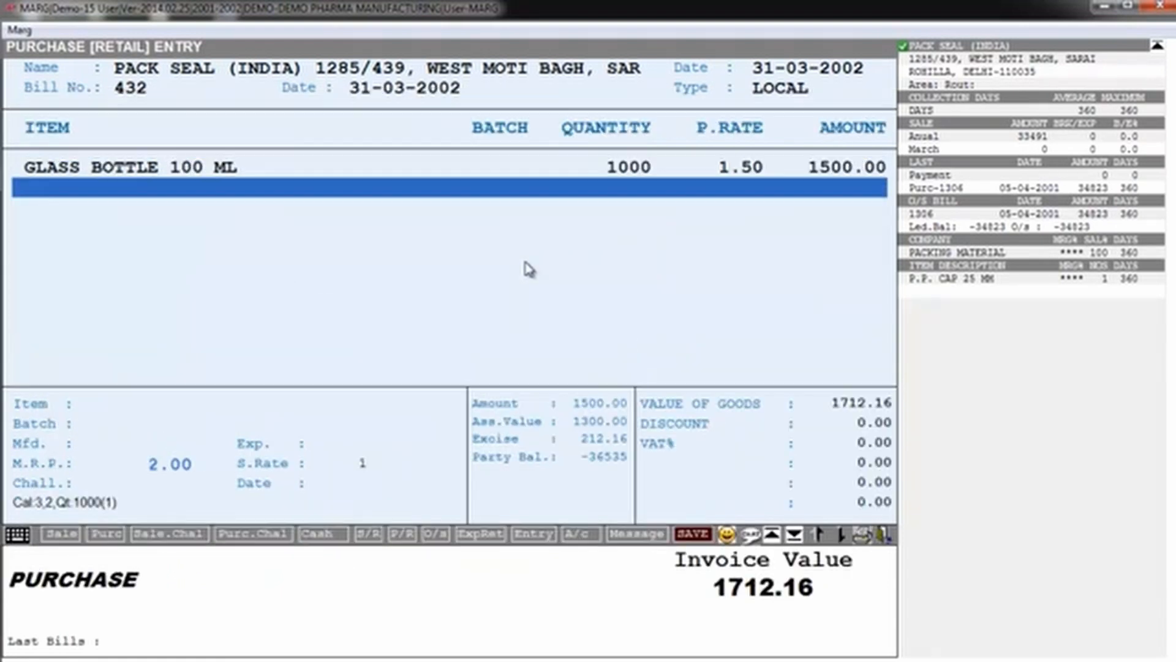
# Step: Finish the item list, accept the discount, VAT and bill levies as they are, save the purchase bill and leave the entry
pyautogui.press('Tab')
pyautogui.press('Return')
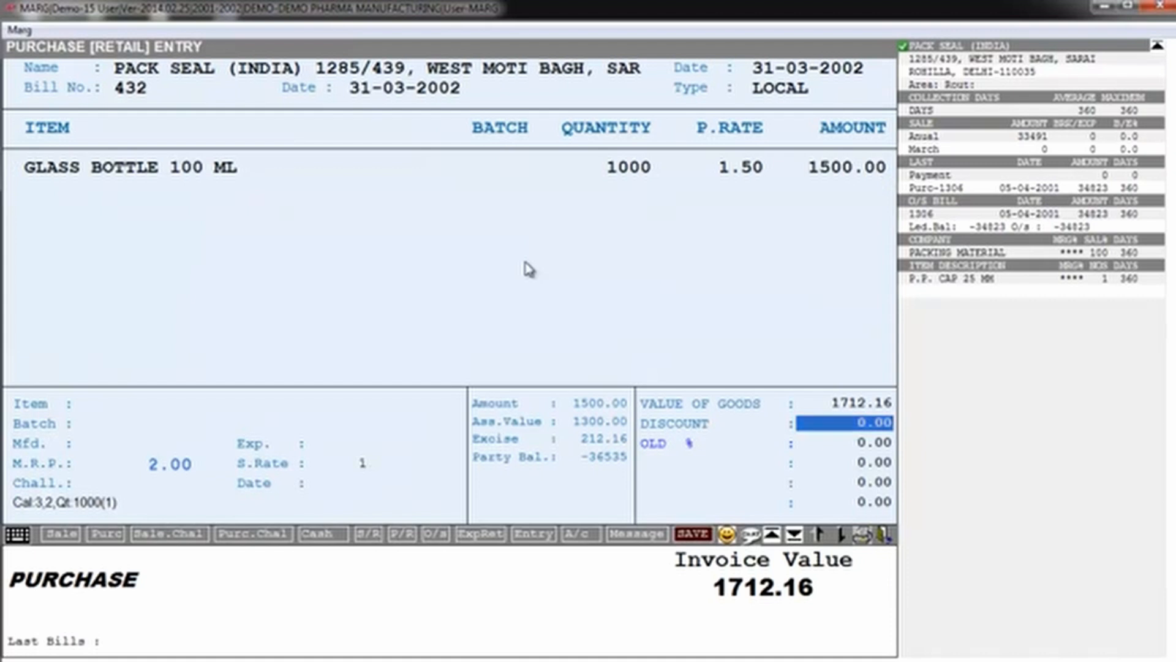
pyautogui.press('Return')
pyautogui.press('Return')
pyautogui.press('Return')
pyautogui.press('Return')
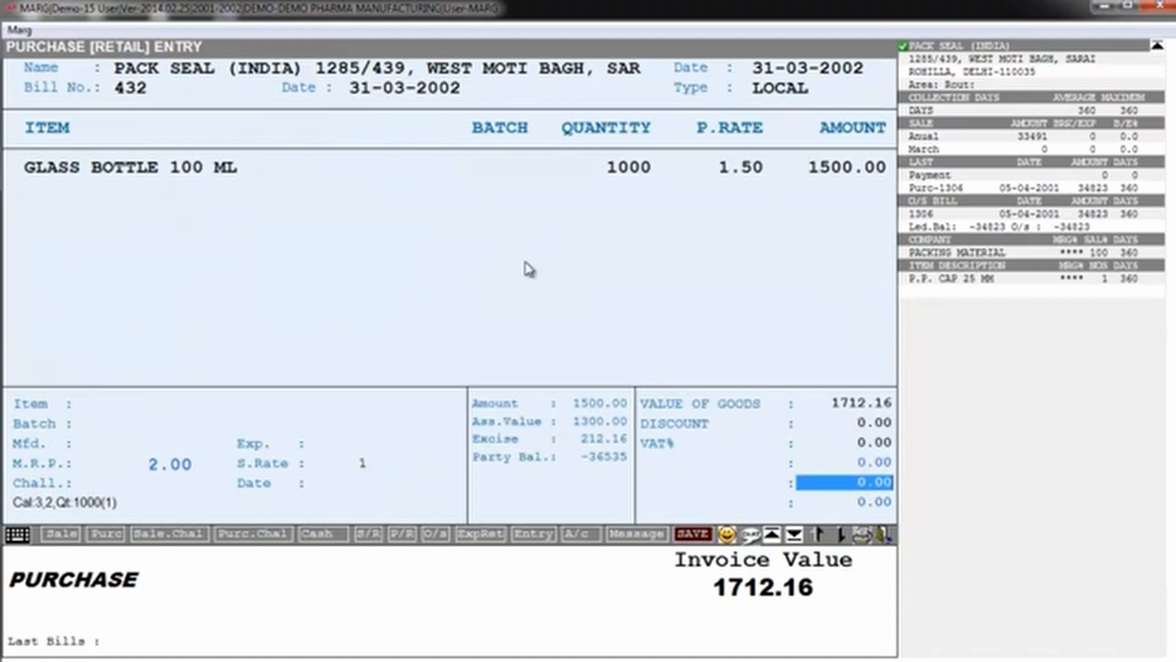
pyautogui.press('Return')
pyautogui.press('Return')
pyautogui.press('Return')
pyautogui.press('Return')
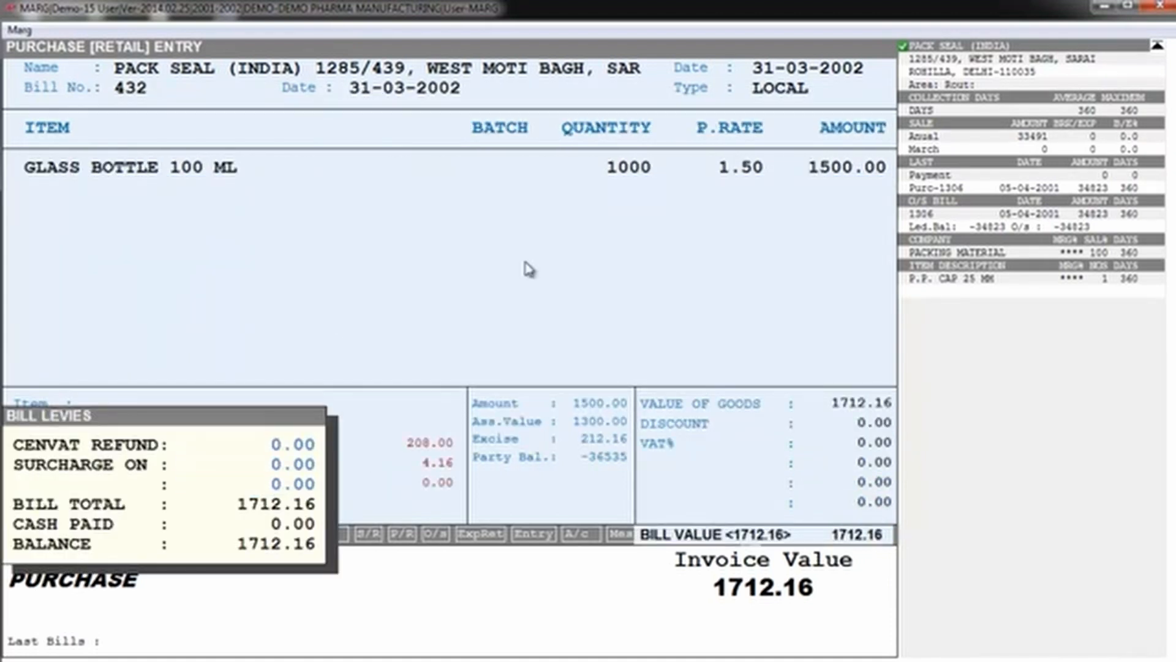
pyautogui.press('Escape')
pyautogui.press('Escape')
pyautogui.press('Escape')
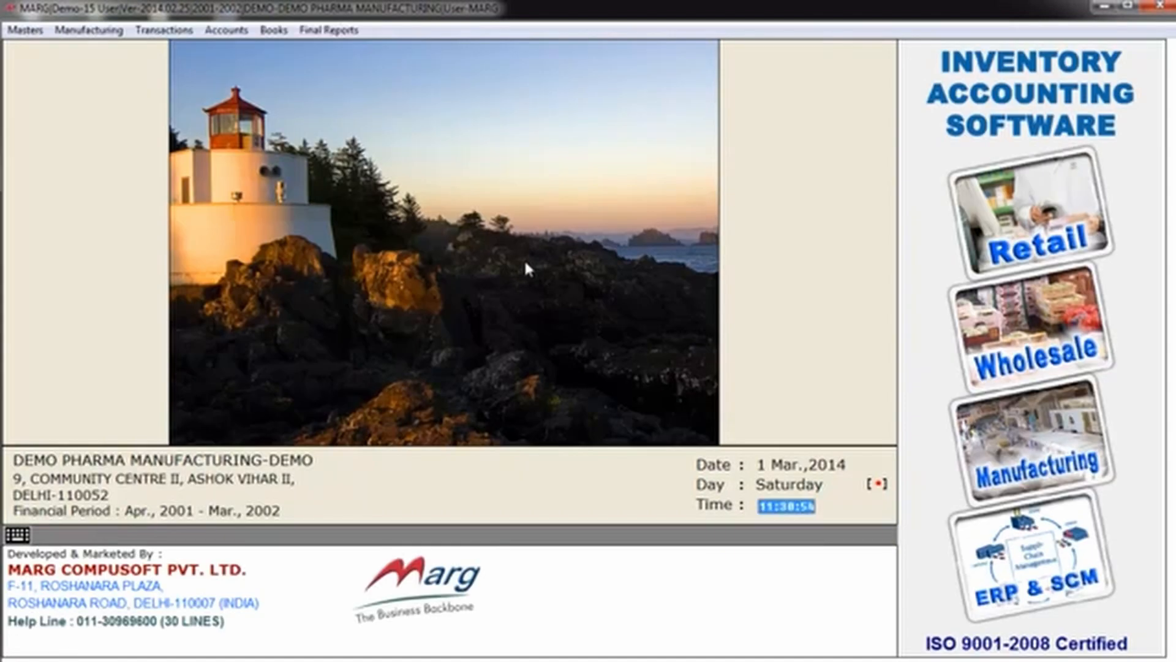
# Step: Open the Under Testing Stock list for the PACKING MATERIAL and RAW MATERIAL groups
pyautogui.hotkey('alt', 'm')
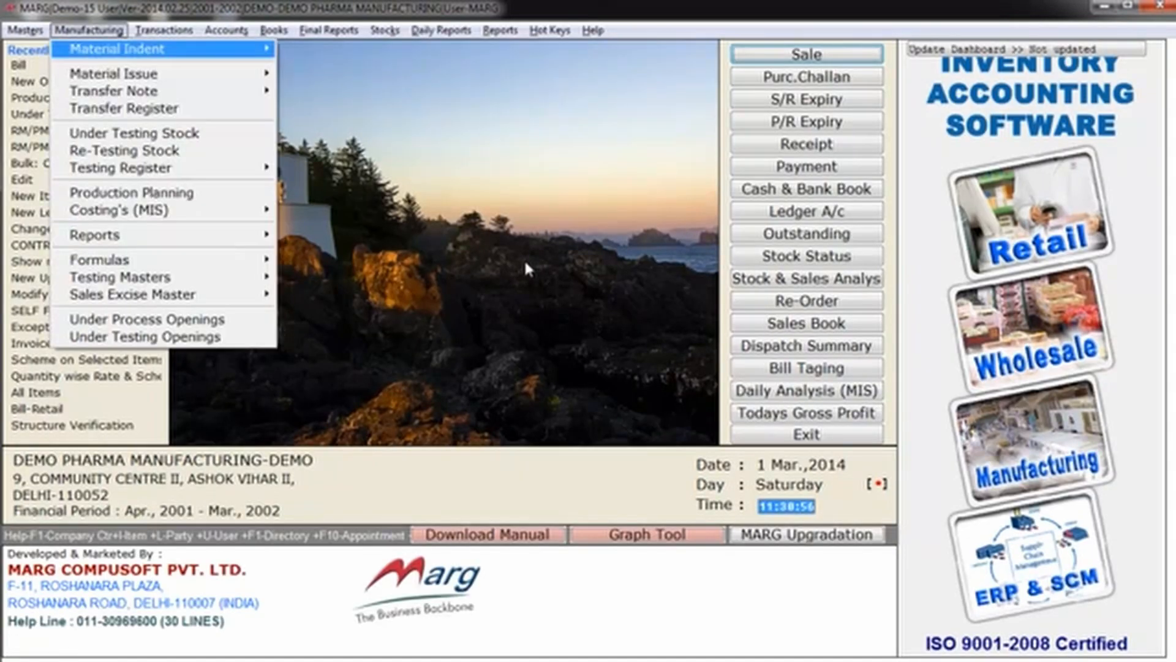
pyautogui.press('Down')
pyautogui.press('Down')
pyautogui.press('Down')
pyautogui.press('Down')
pyautogui.press('Down')
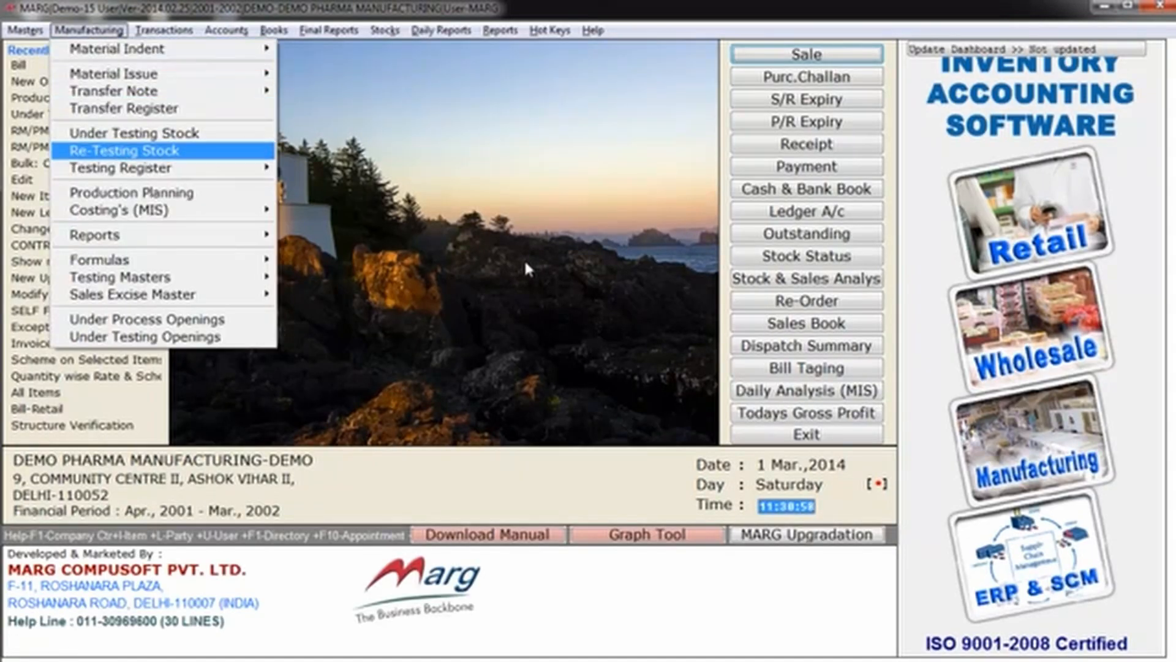
pyautogui.press('Up')
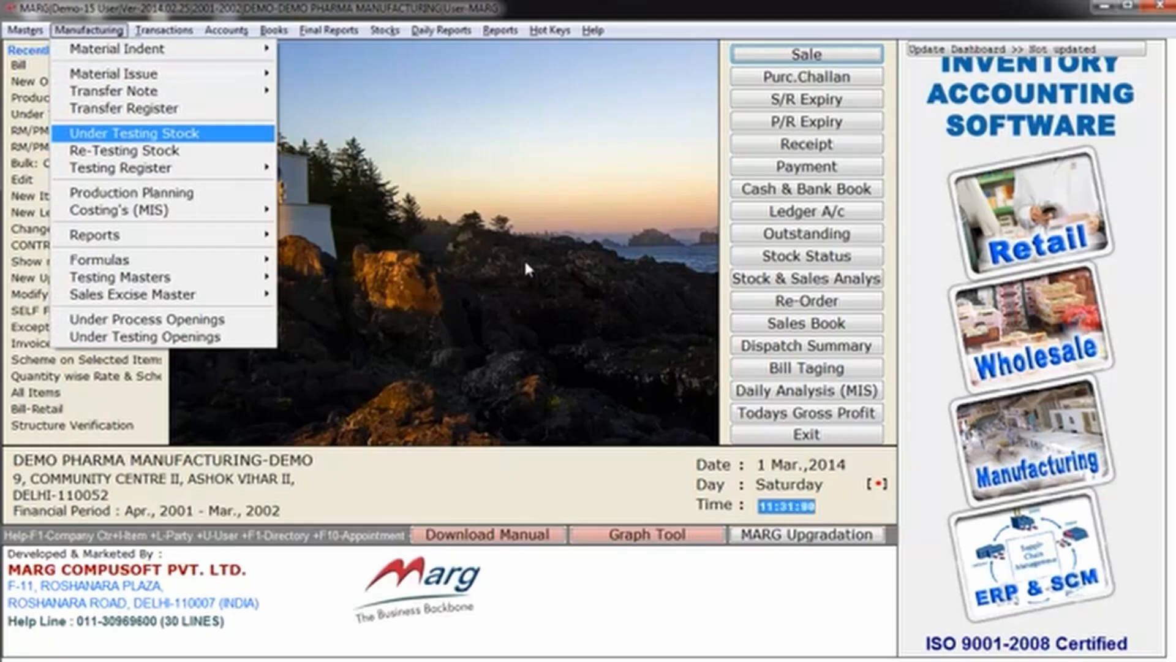
pyautogui.press('Return')
pyautogui.press('space')
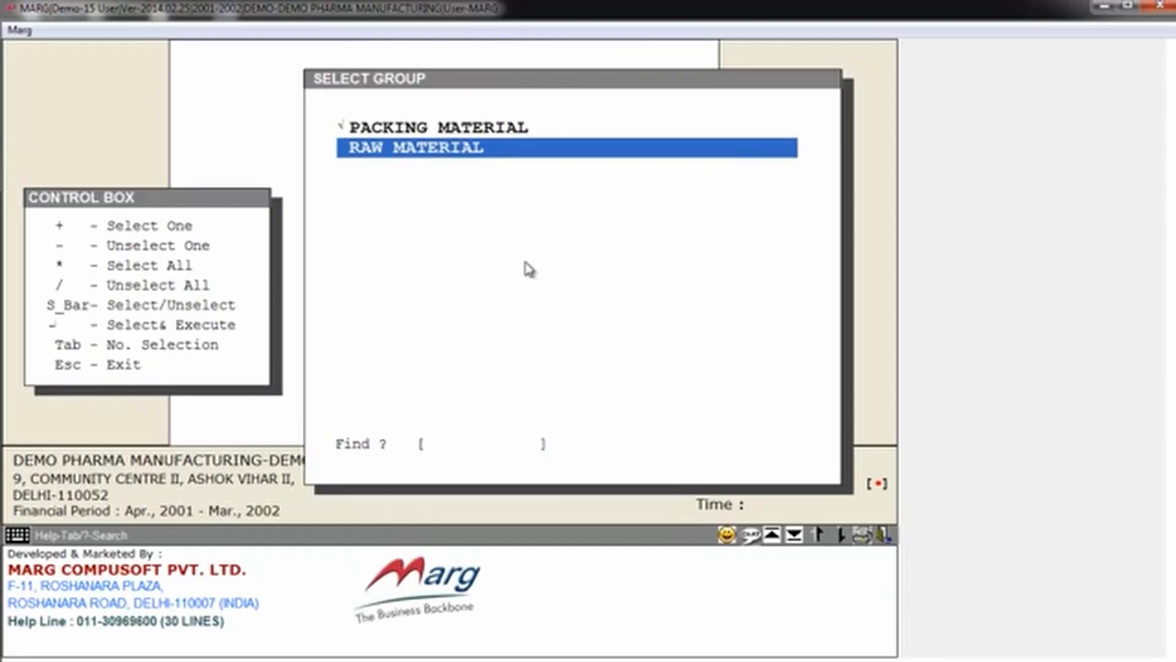
pyautogui.press('Return')
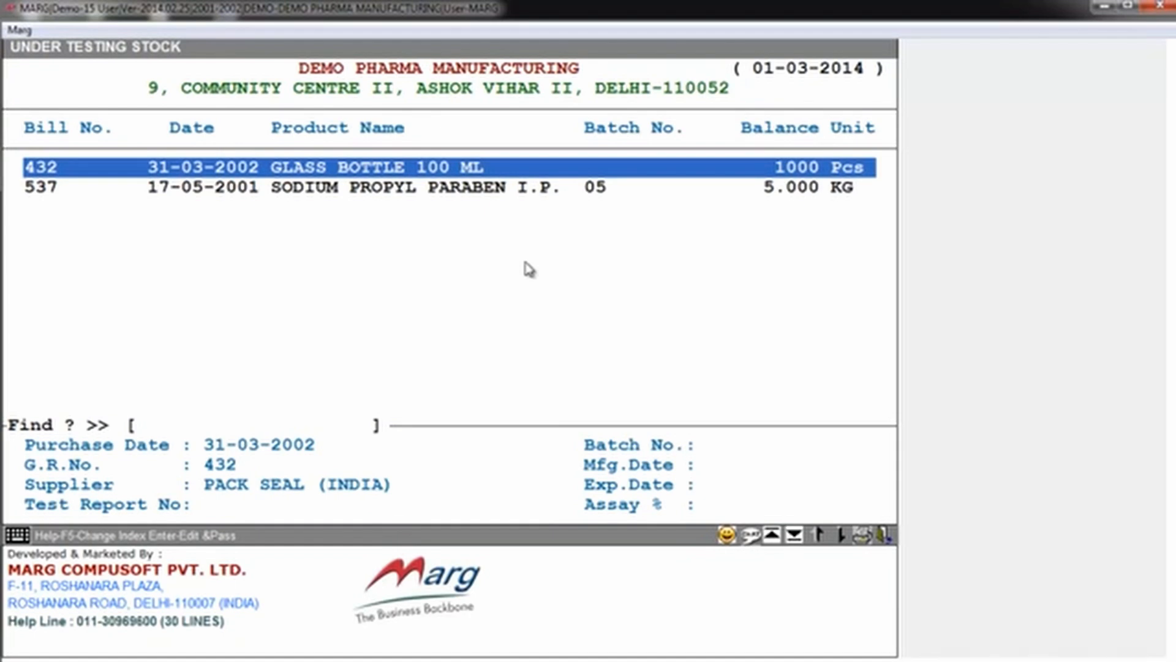
# Step: Modify the sample detail of GLASS BOTTLE 100 ML under bill 432, setting the sample to 1 Pcs
pyautogui.press('Return')
pyautogui.press('Right')
pyautogui.press('Return')
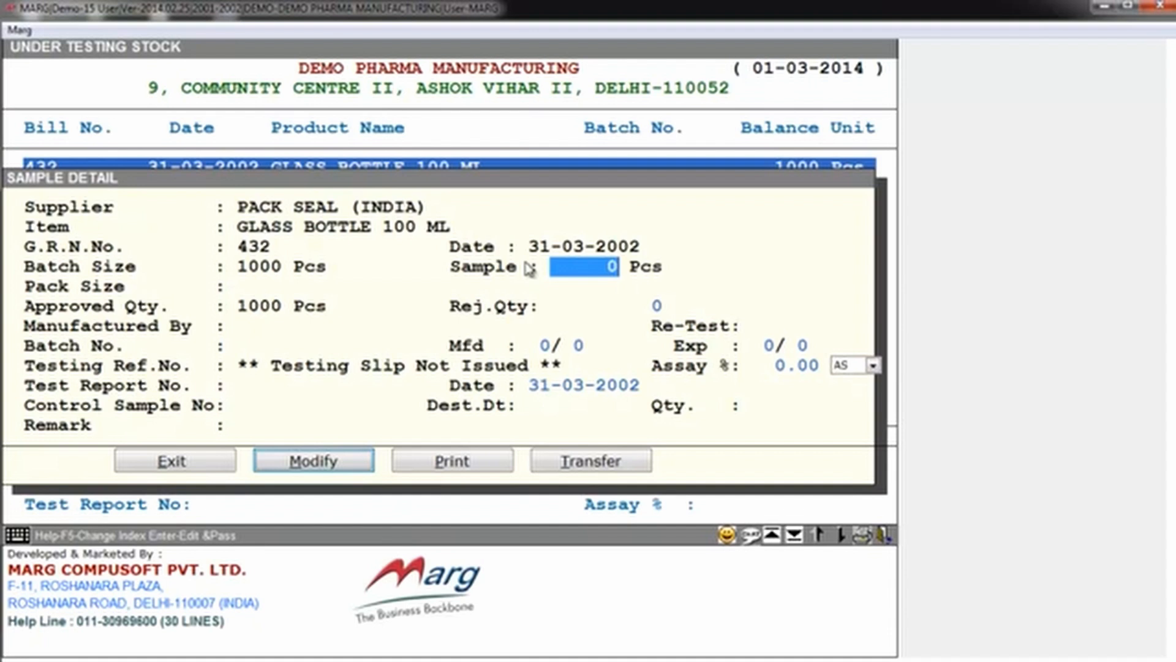
pyautogui.write('1')
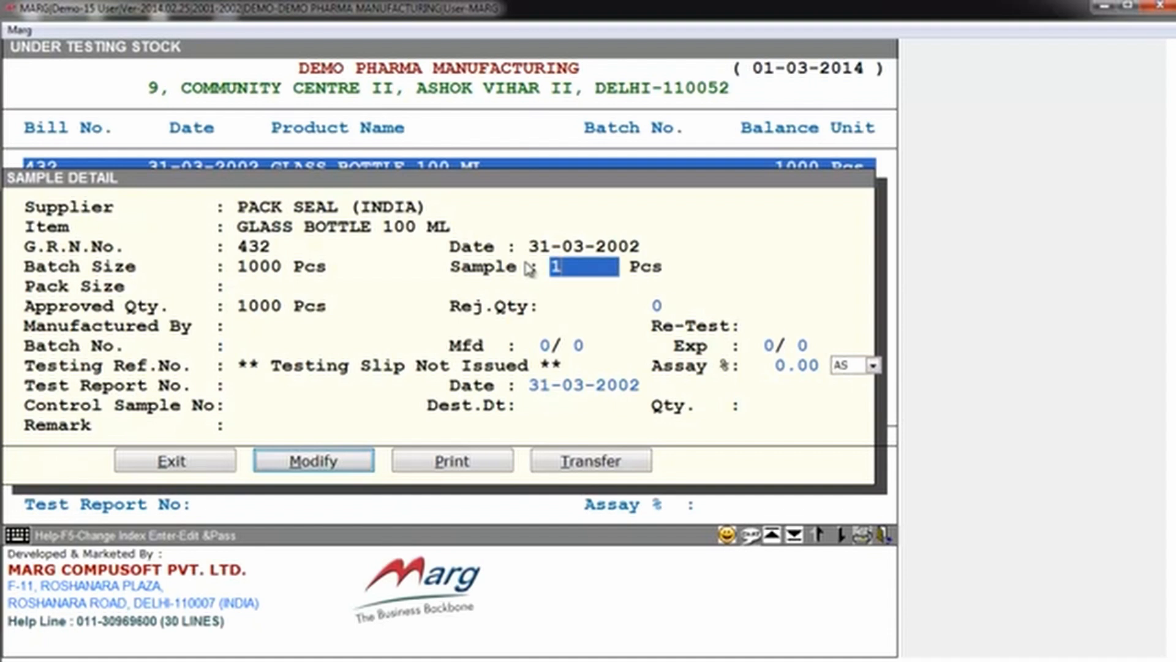
pyautogui.press('Return')
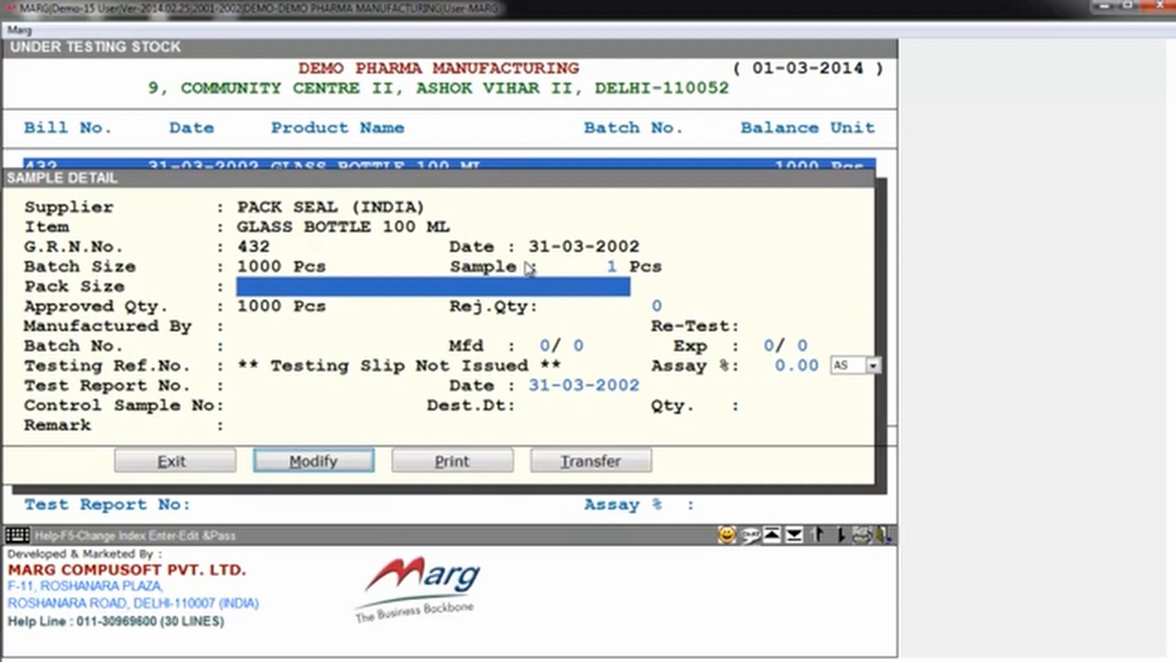
# Step: Accept the remaining sample details with rejected quantity 0 and assay type AS, and save the record
pyautogui.press('Return')
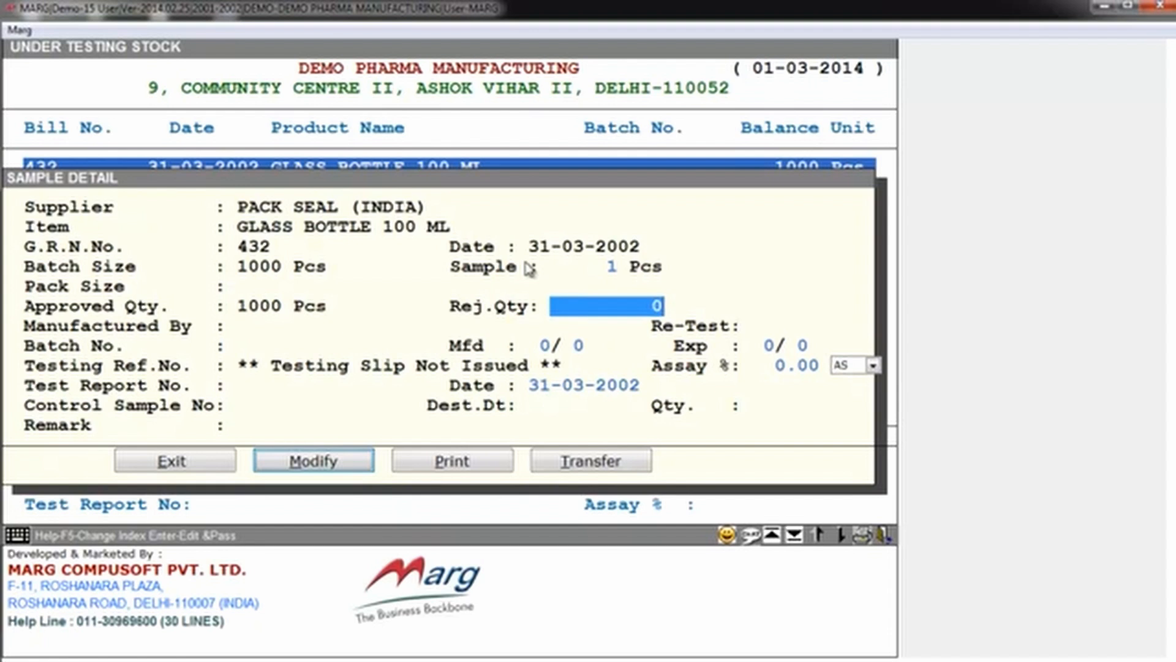
pyautogui.press('Return')
pyautogui.press('Return')
pyautogui.press('Return')
pyautogui.press('Return')
pyautogui.press('Return')
pyautogui.press('Return')
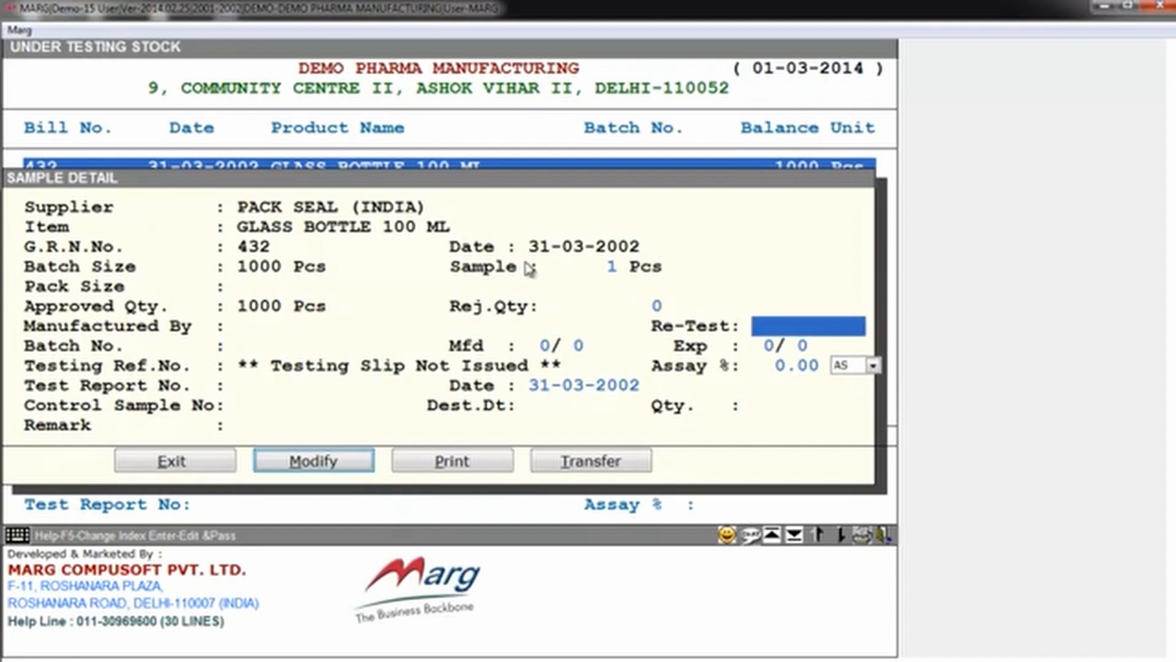
pyautogui.press('Return')
pyautogui.press('Return')
pyautogui.press('Return')
pyautogui.press('Return')
pyautogui.press('Return')
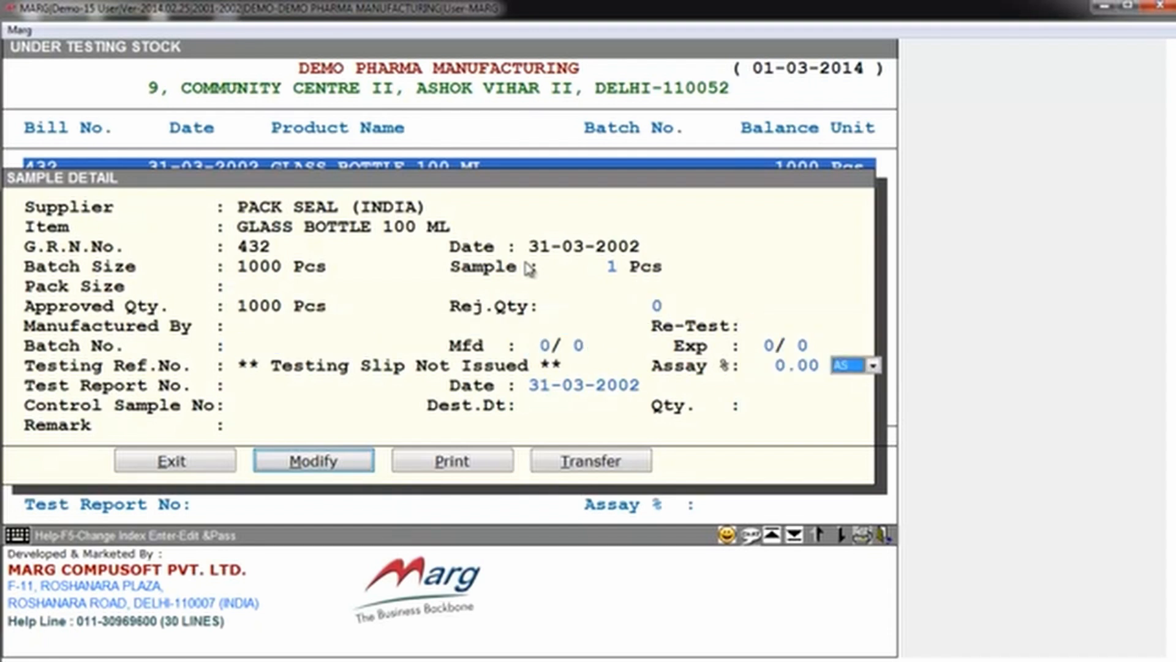
pyautogui.press('Return')
pyautogui.press('Return')
pyautogui.press('Return')
pyautogui.press('Return')
pyautogui.press('Return')
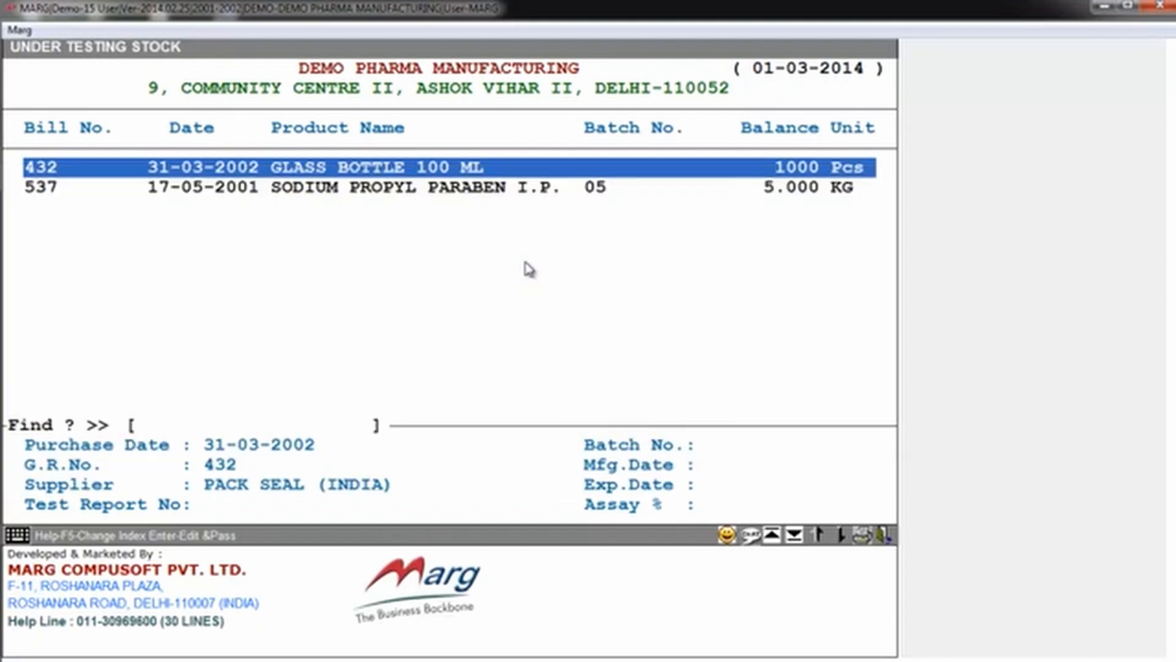
# Step: Start printing a TESTING REQ.SLIP Q.C. for the GLASS BOTTLE 100 ML sample
pyautogui.press('Return')
pyautogui.press('Right')
pyautogui.press('Right')
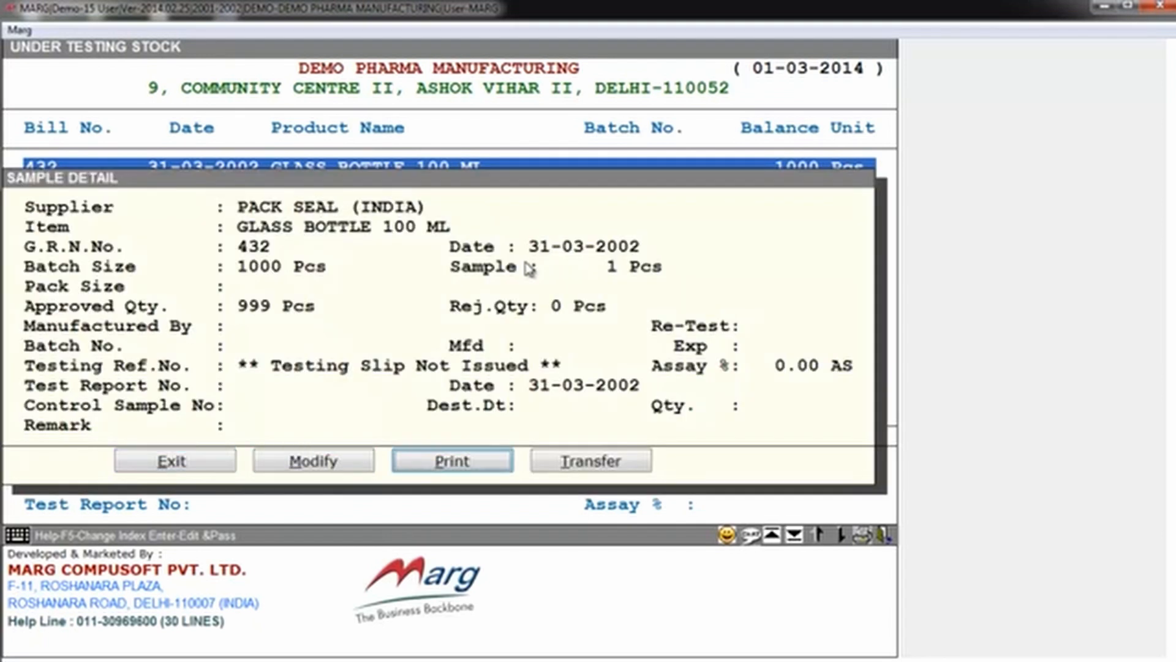
pyautogui.press('Right')
pyautogui.press('Left')
pyautogui.press('Return')
pyautogui.press('Down')
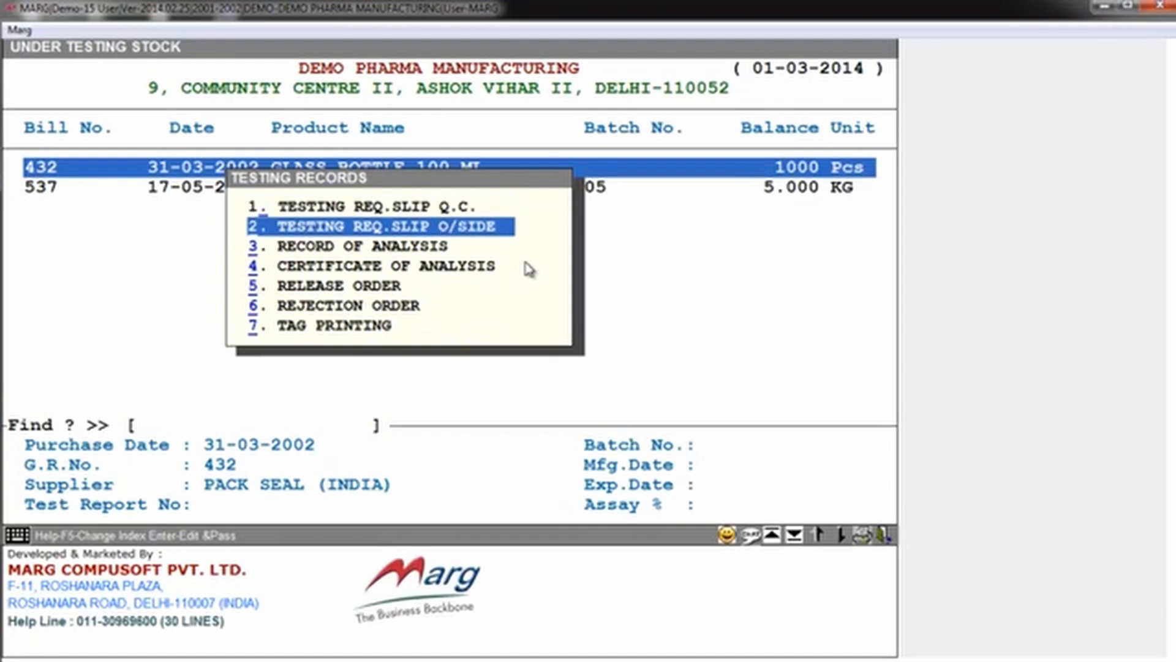
pyautogui.press('Up')
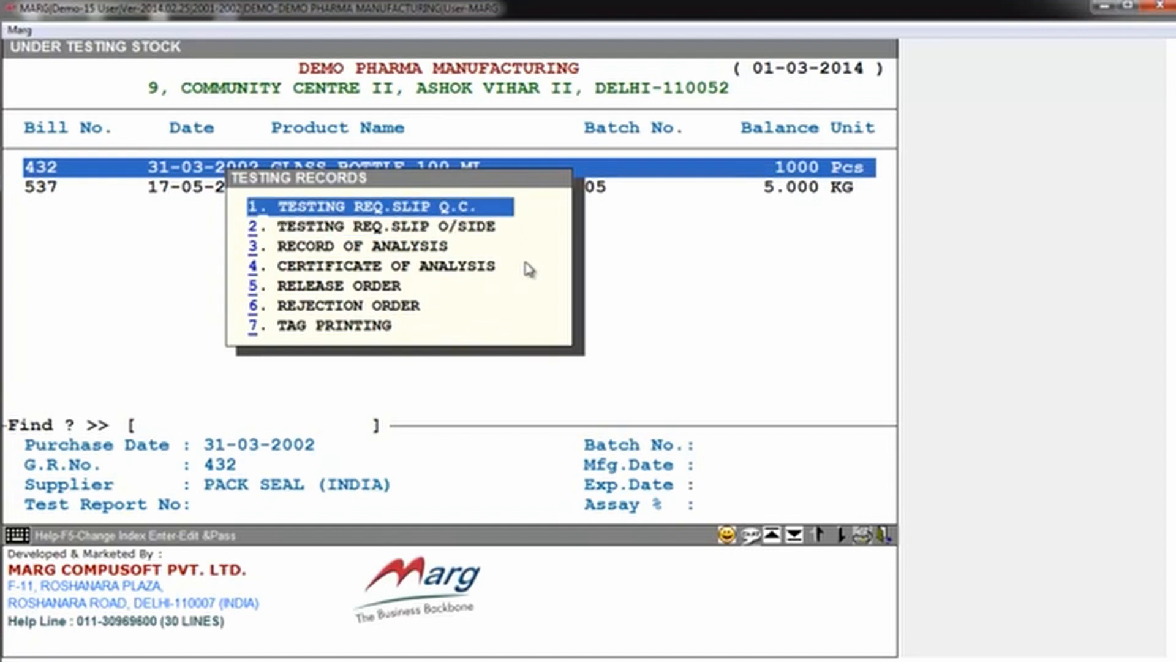
pyautogui.press('Return')
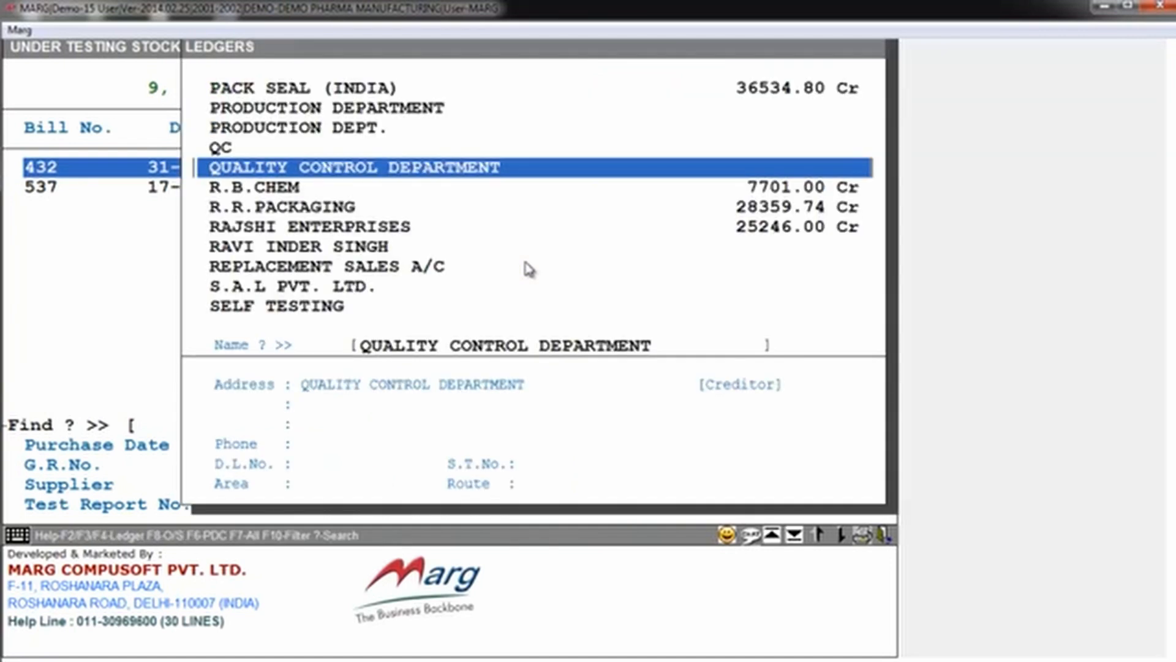
# Step: Choose QUALITY CONTROL DEPARTMENT as the ledger the sample is sent to
pyautogui.press('Down')
pyautogui.press('Up')
pyautogui.press('Return')
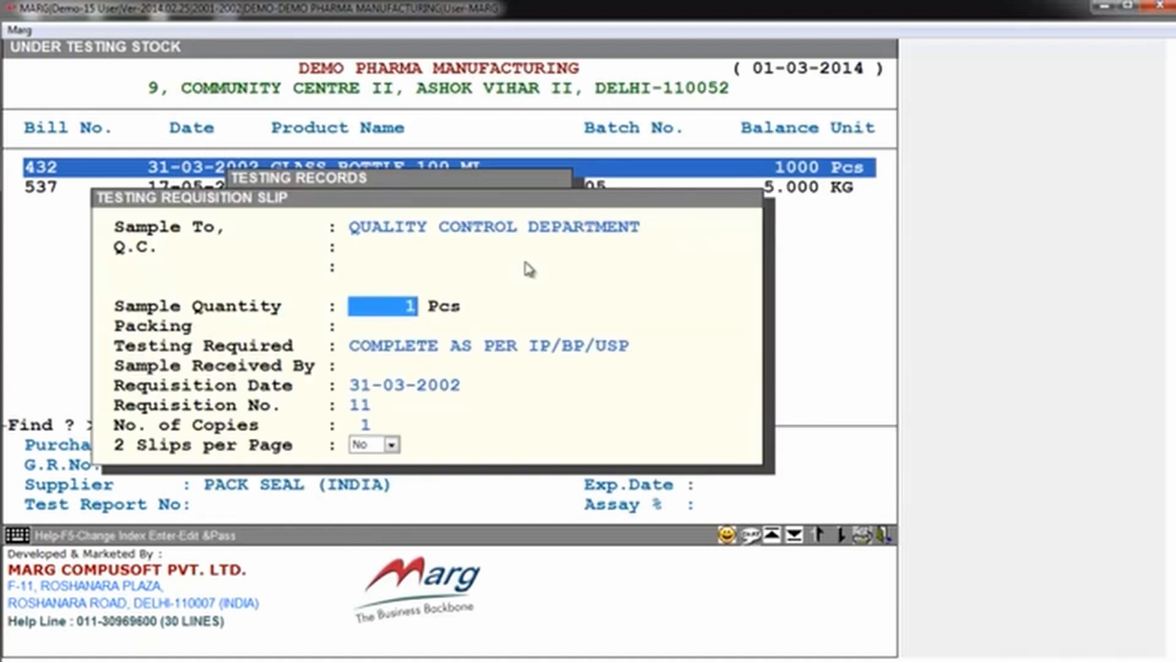
# Step: Accept the slip's sample quantity, testing COMPLETE AS PER IP/BP/USP, date 31-03-2002, requisition number 11, one copy and one slip per page
pyautogui.press('Return')
pyautogui.press('Return')
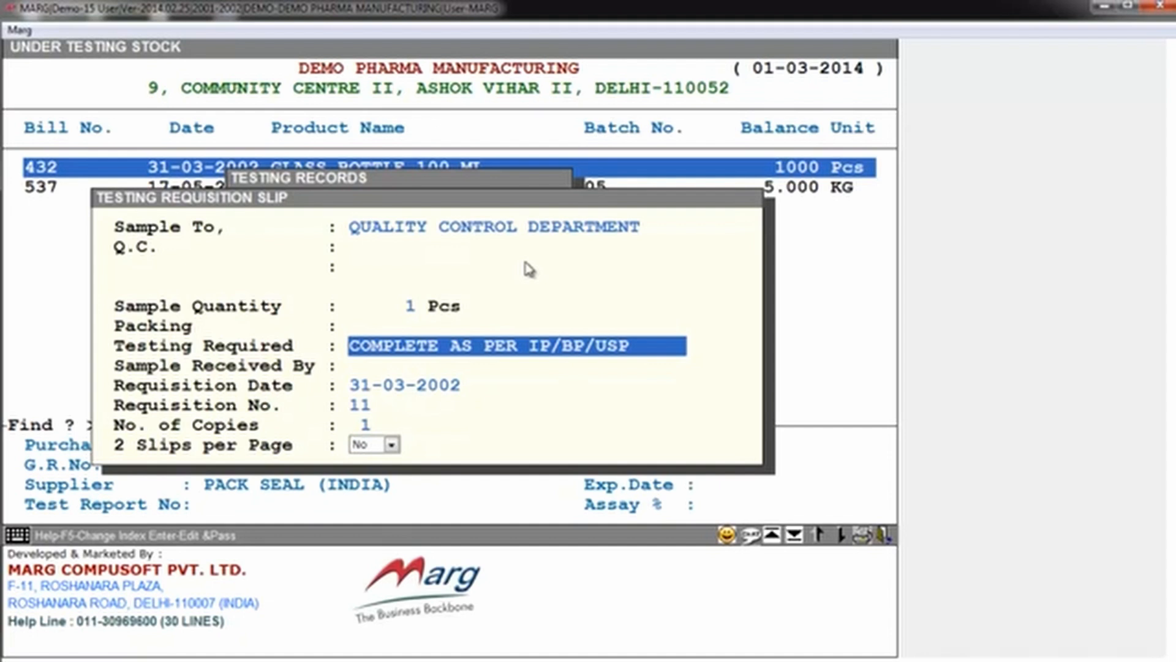
pyautogui.press('Return')
pyautogui.press('Return')
pyautogui.press('Return')
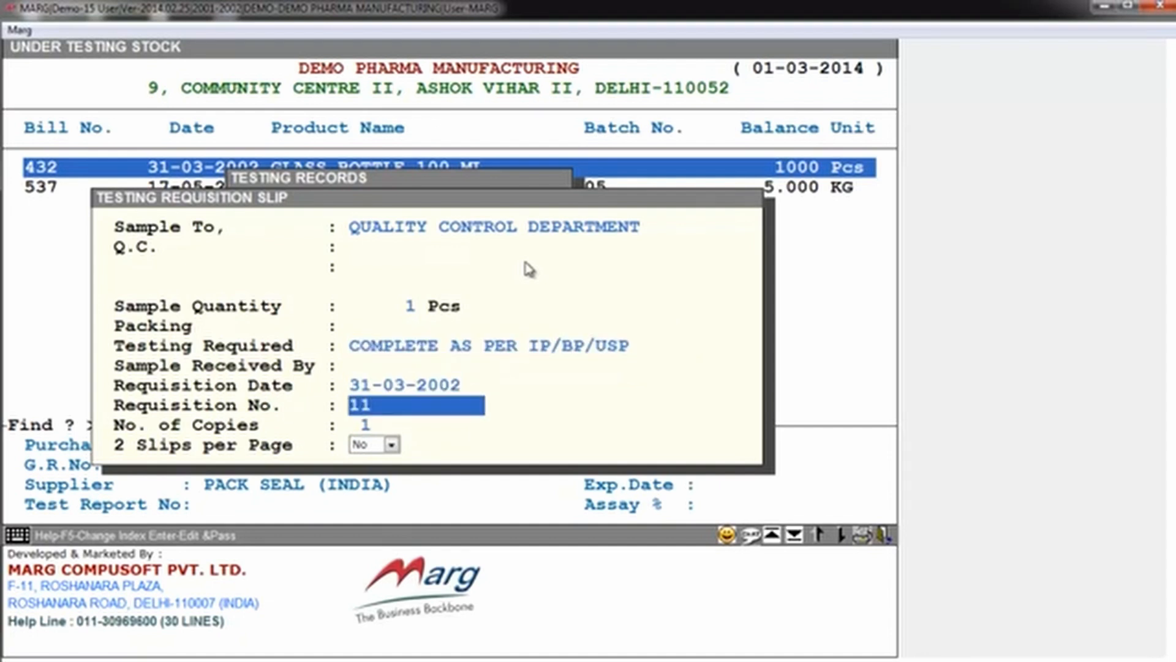
pyautogui.press('Return')
pyautogui.press('Return')
pyautogui.press('Return')
pyautogui.press('Return')
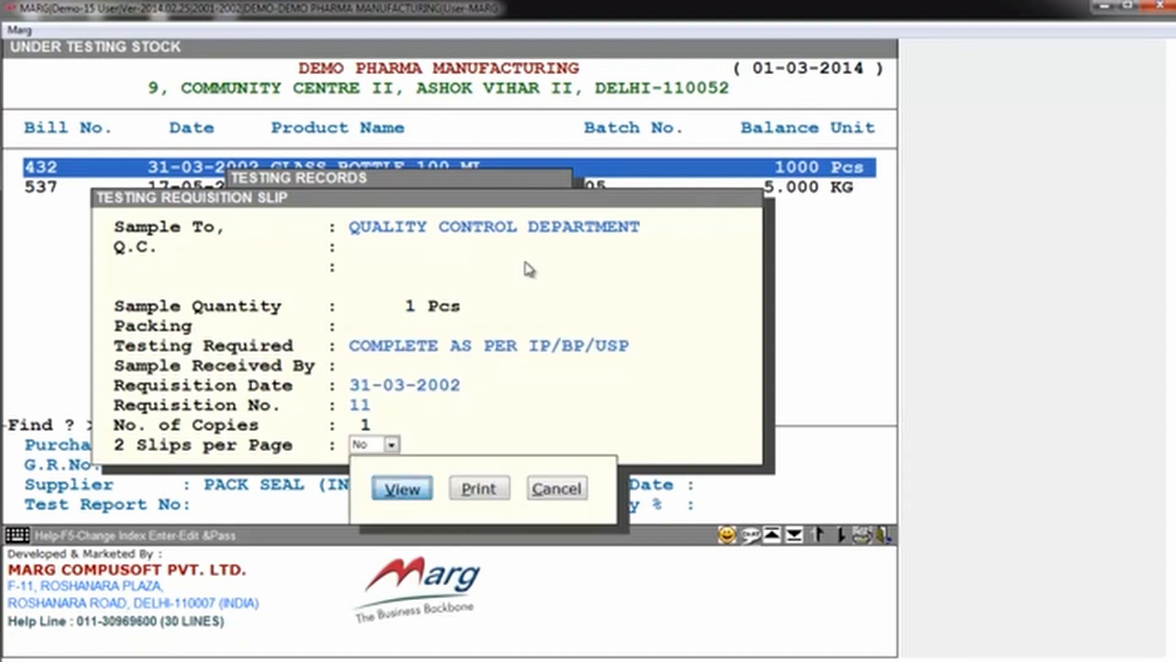
# Step: View the testing requisition slip and examine its addressee, product, quantities, supplier and testing requirement
pyautogui.press('Down')
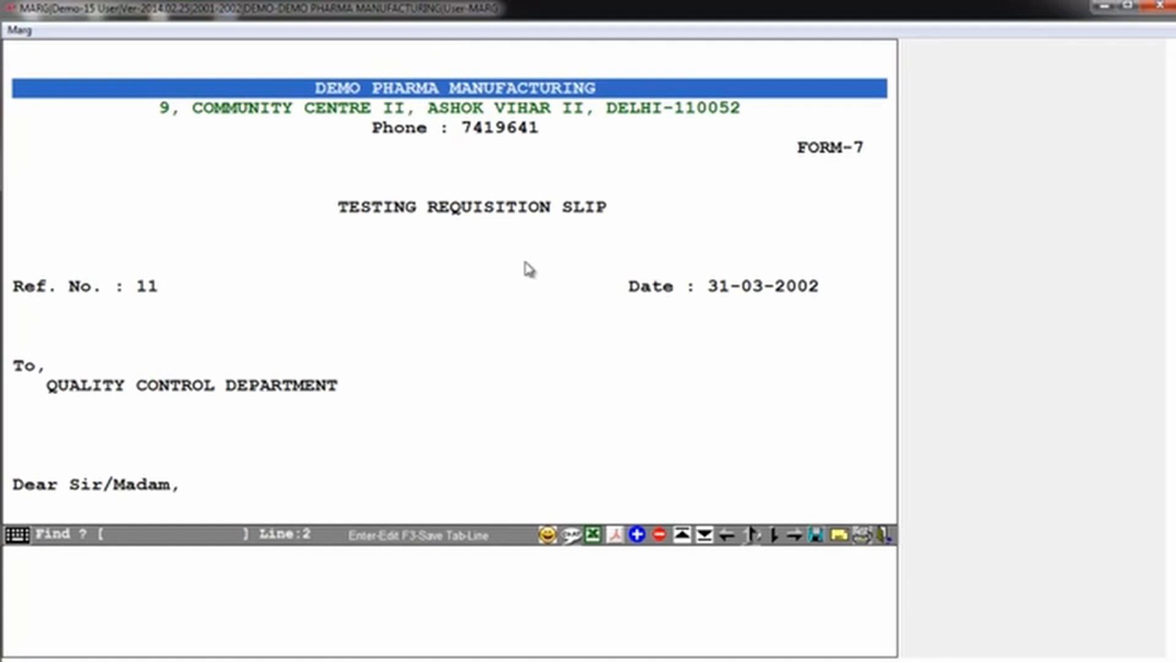
pyautogui.press('Down')
pyautogui.press('Down')
pyautogui.press('Down')
pyautogui.press('Down')
pyautogui.press('Down')
pyautogui.press('Down')
pyautogui.press('Down')
pyautogui.press('Down')
pyautogui.press('Down')
pyautogui.press('Down')
pyautogui.press('Down')
pyautogui.press('Down')
pyautogui.press('Down')
pyautogui.press('Down')
pyautogui.press('Down')
pyautogui.press('Down')
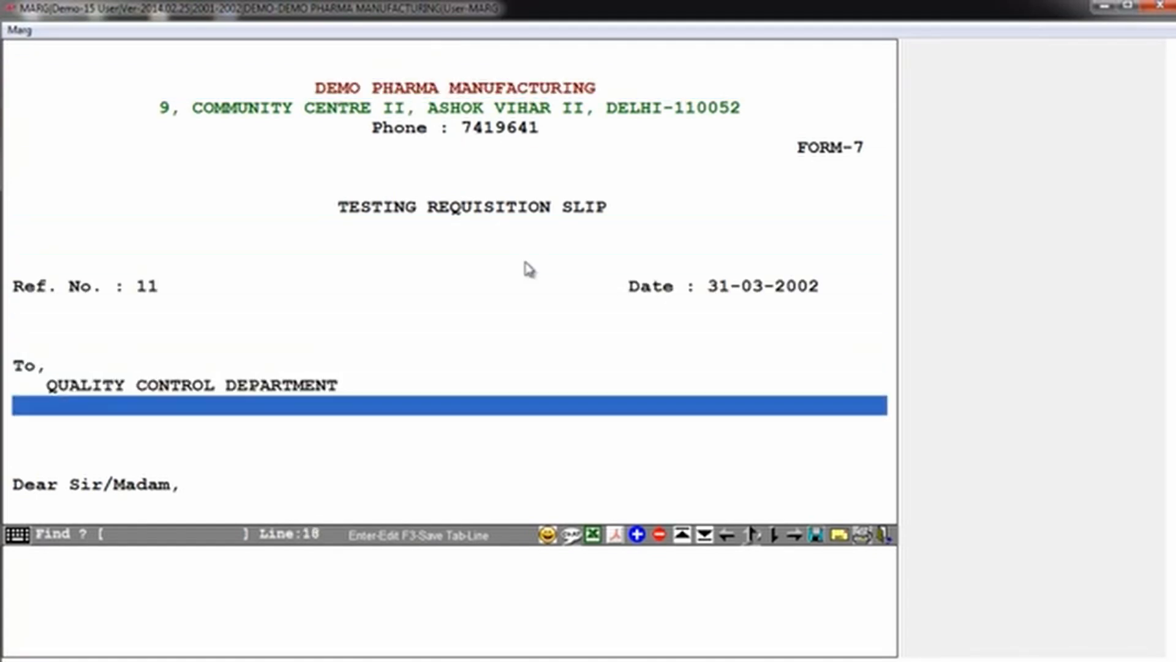
pyautogui.press('Down')
pyautogui.press('Down')
pyautogui.press('Down')
pyautogui.press('Down')
pyautogui.press('Down')
pyautogui.press('Down')
pyautogui.press('Down')
pyautogui.press('Down')
pyautogui.press('Down')
pyautogui.press('Down')
pyautogui.press('Down')
pyautogui.press('Down')
pyautogui.press('Down')
pyautogui.press('Down')
pyautogui.press('Down')
pyautogui.press('Down')
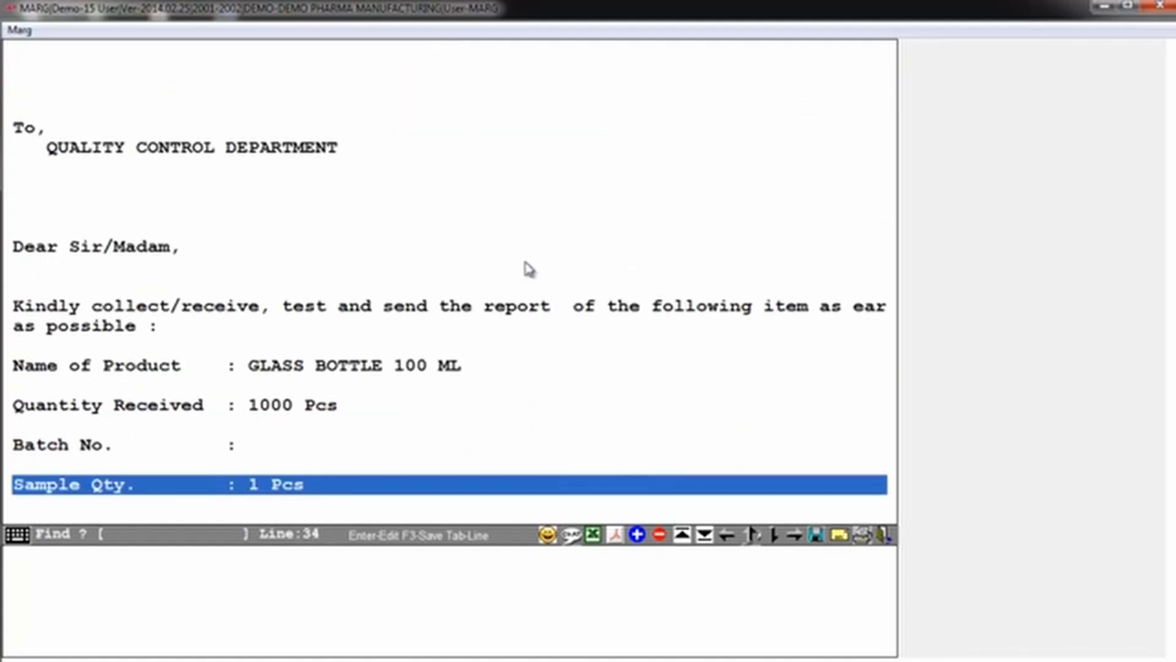
pyautogui.press('Down')
pyautogui.press('Down')
pyautogui.press('Down')
pyautogui.press('Down')
pyautogui.press('Down')
pyautogui.press('Down')
pyautogui.press('Down')
pyautogui.press('Down')
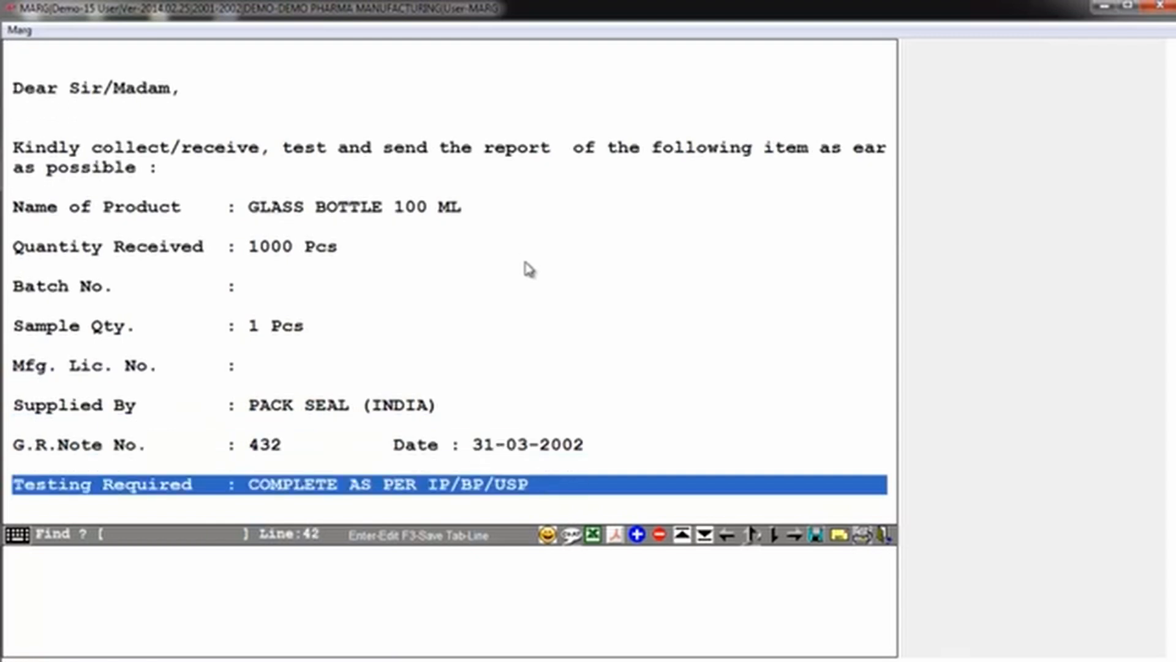
# Step: Read the testing requisition slip through to its signature section and close the slip and the under testing stock list
pyautogui.press('Down')
pyautogui.press('Down')
pyautogui.press('Down')
pyautogui.press('Down')
pyautogui.press('Down')
pyautogui.press('Down')
pyautogui.press('Down')
pyautogui.press('Down')
pyautogui.press('Down')
pyautogui.press('Down')
pyautogui.press('Down')
pyautogui.press('Down')
pyautogui.press('Down')
pyautogui.press('Down')
pyautogui.press('Down')
pyautogui.press('Down')
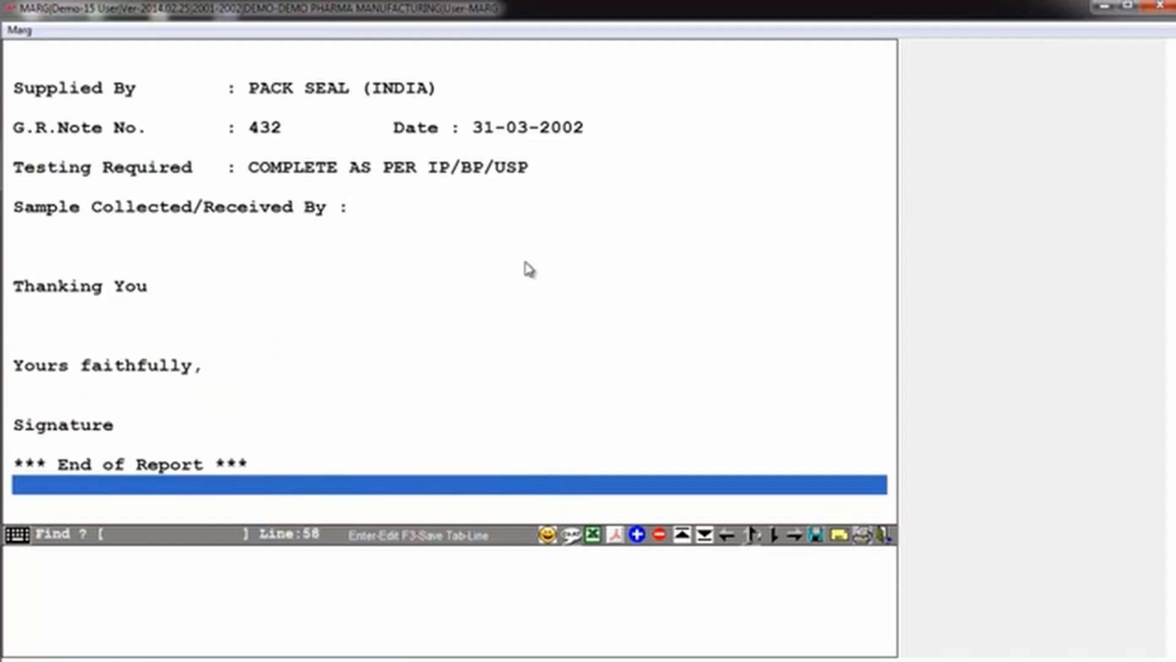
pyautogui.press('Down')
pyautogui.press('Down')
pyautogui.press('Escape')
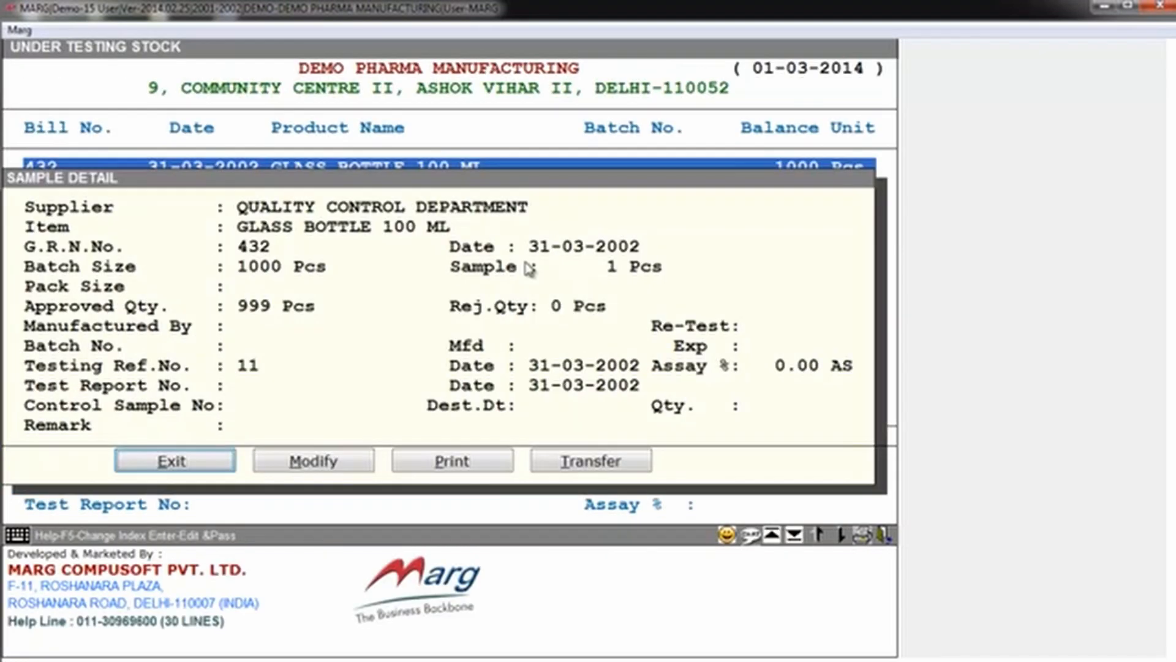
pyautogui.press('Escape')
pyautogui.press('Escape')
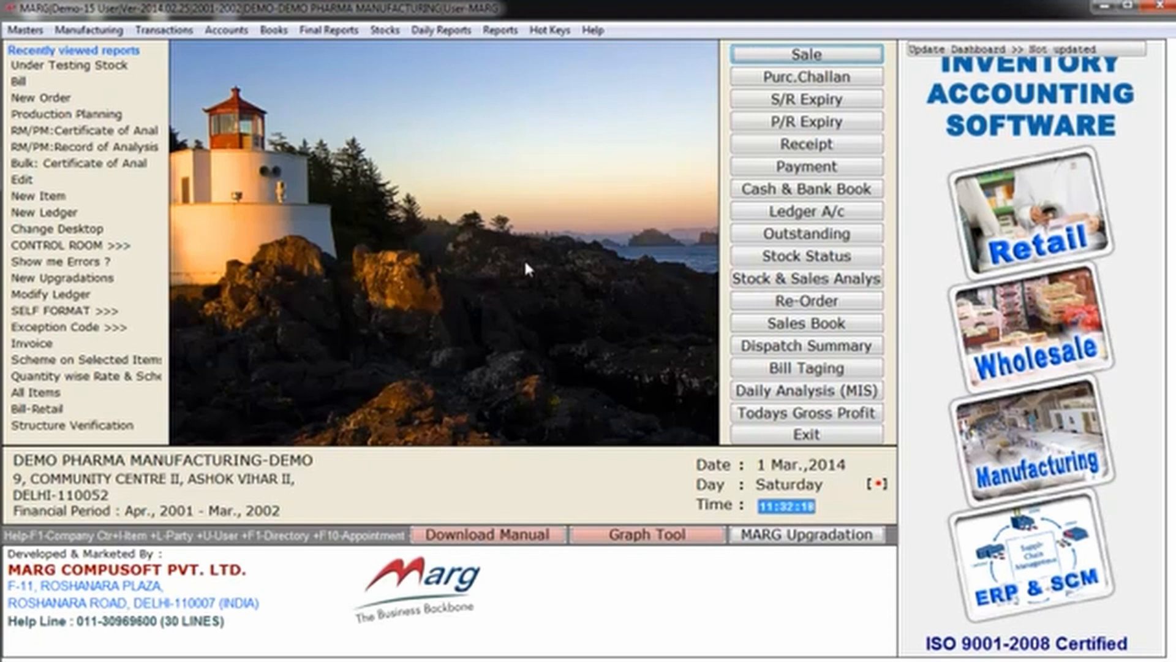
# Step: Reopen Under Testing Stock for the packing and raw material groups and open the GLASS BOTTLE 100 ML sample detail
pyautogui.hotkey('alt', 't')
pyautogui.press('Left')
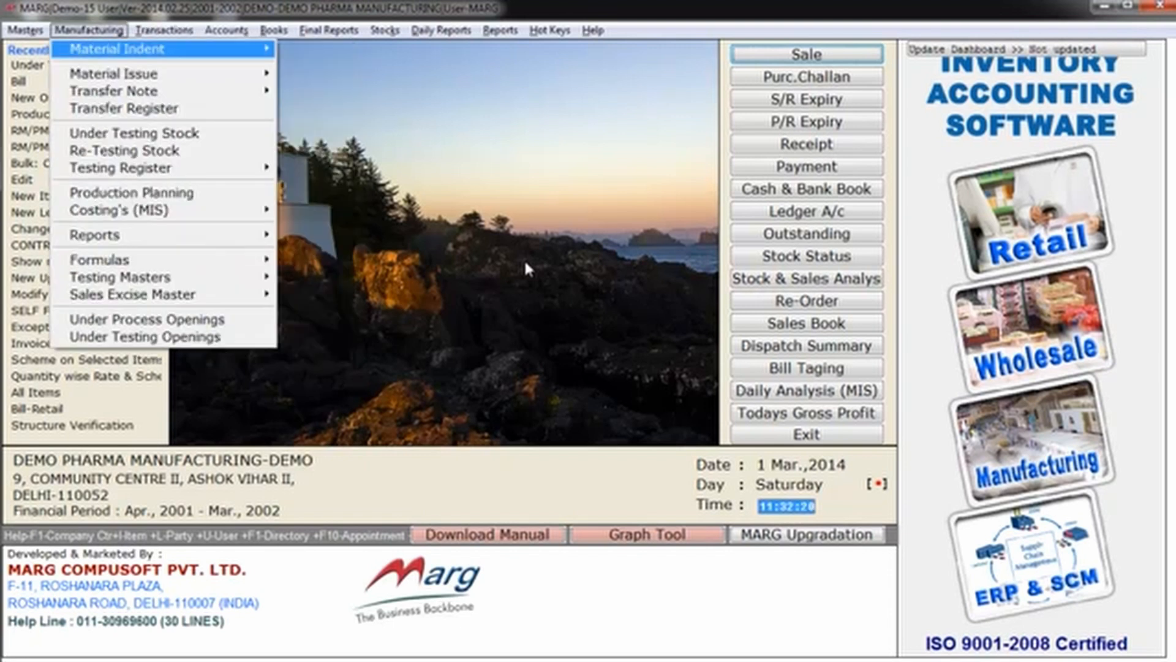
pyautogui.press('Down')
pyautogui.press('Down')
pyautogui.press('Down')
pyautogui.press('Down')
pyautogui.press('Return')
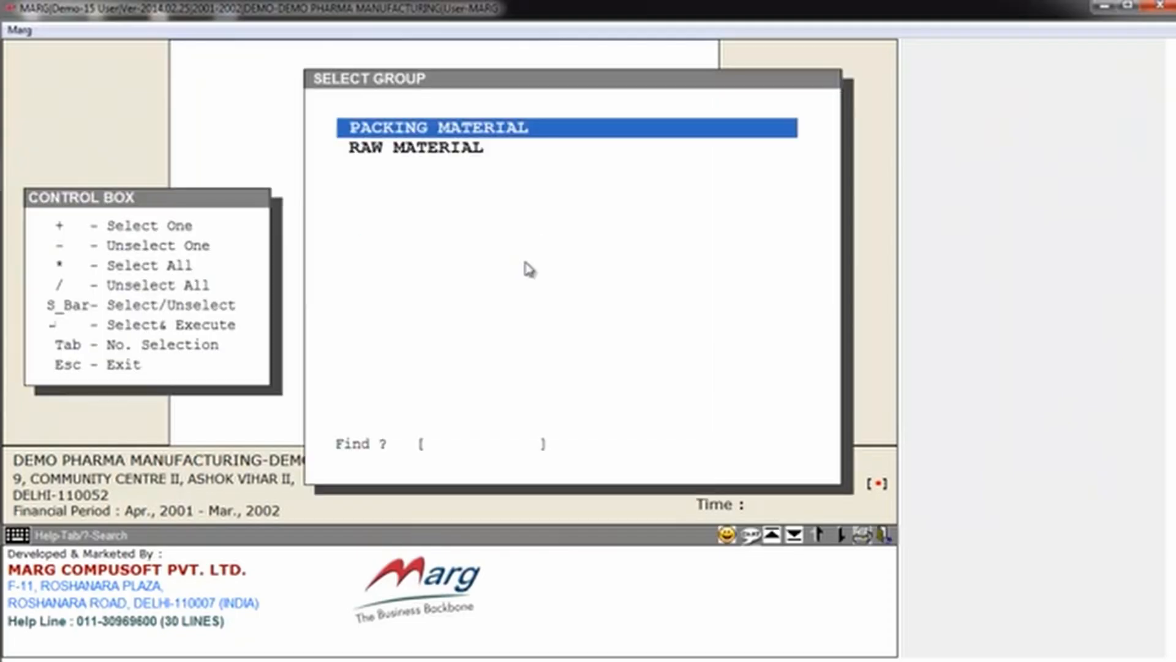
pyautogui.press('+')
pyautogui.press('Return')
# Step: Modify the GLASS BOTTLE 100 ML sample, accepting the sample, rejection and expiry fields, and set its test report number to 1212
pyautogui.press('Return')
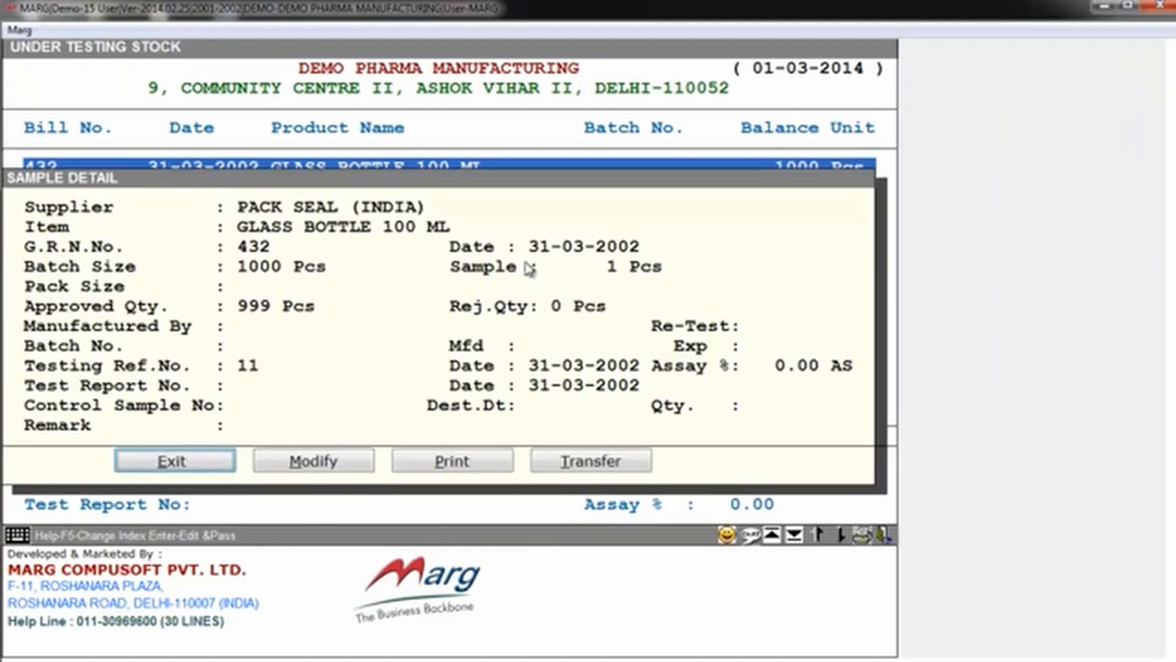
pyautogui.press('Right')
pyautogui.press('Return')
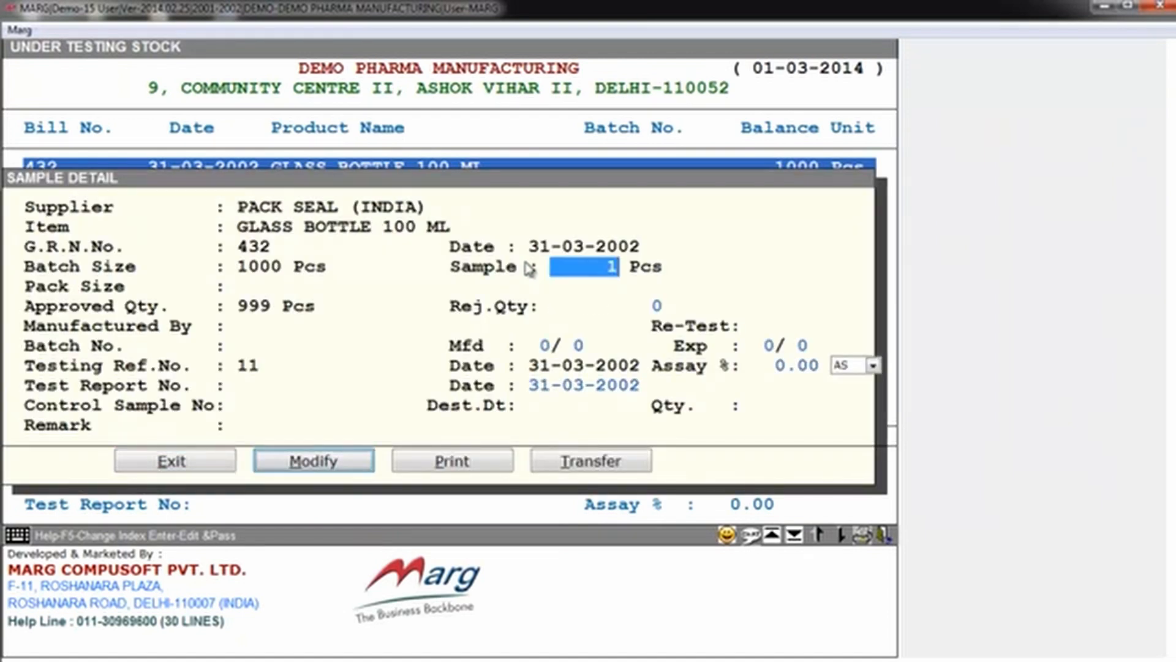
pyautogui.press('Return')
pyautogui.press('Return')
pyautogui.press('Return')
pyautogui.press('Return')
pyautogui.press('Return')
pyautogui.press('Return')
pyautogui.press('Return')
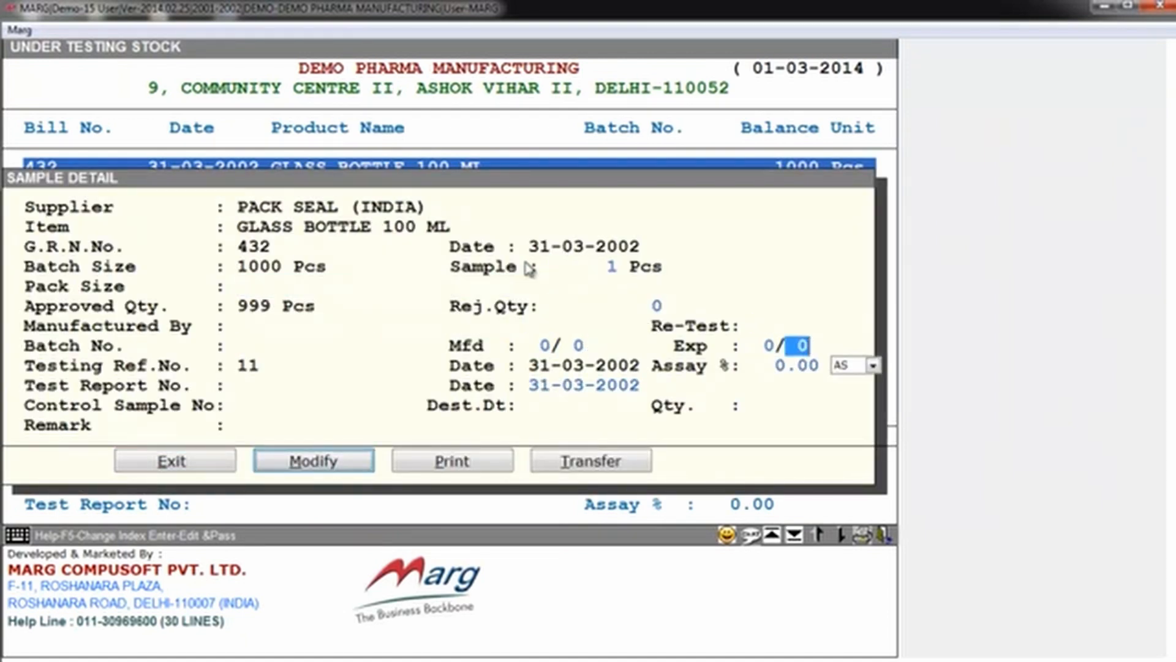
pyautogui.press('Return')
pyautogui.press('Return')
pyautogui.press('Return')
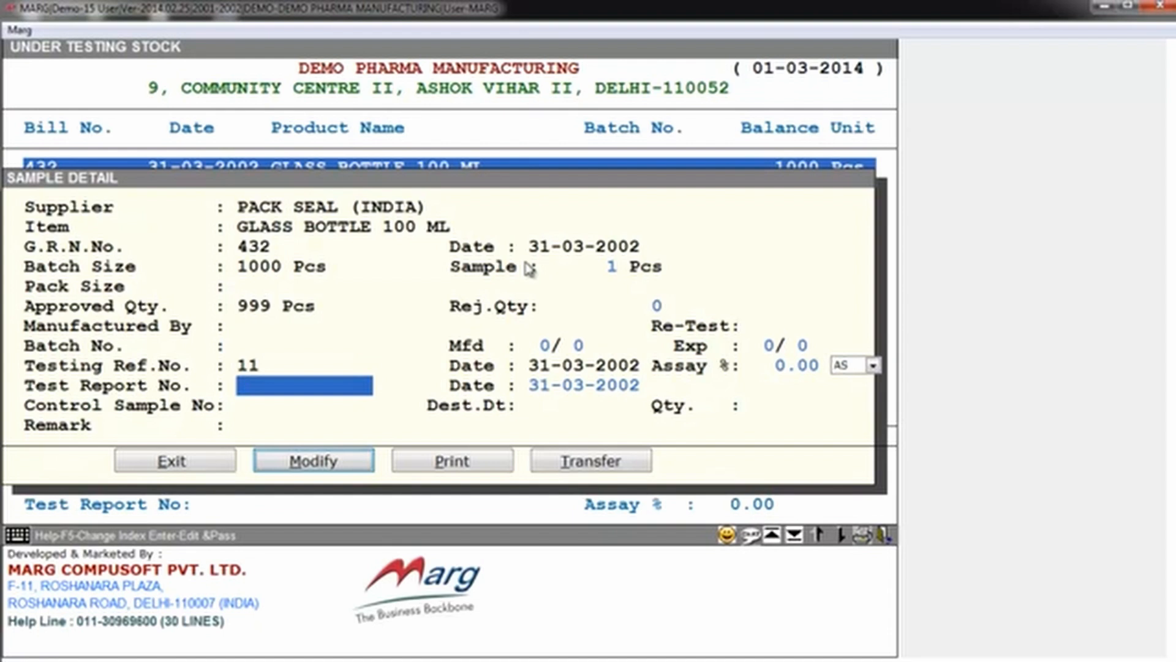
pyautogui.write('1212')
pyautogui.press('Return')
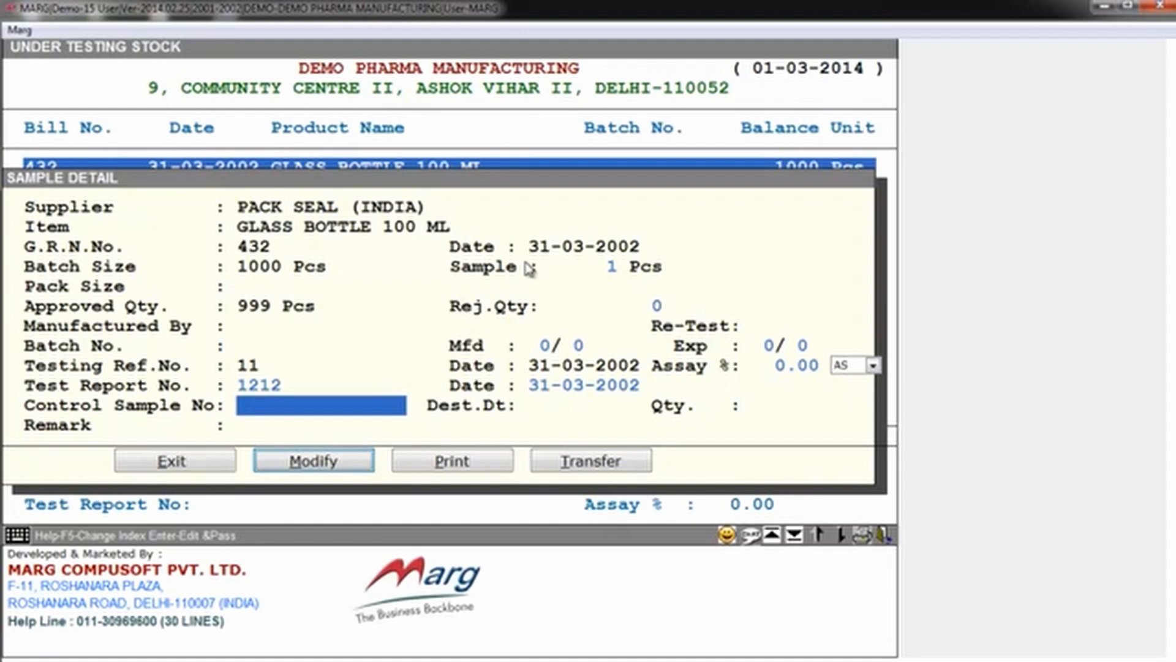
# Step: Set the control sample number to 12 and save the sample detail with the destruction date and quantity left blank
pyautogui.write('12')
pyautogui.press('Return')
pyautogui.press('Return')
pyautogui.press('Return')
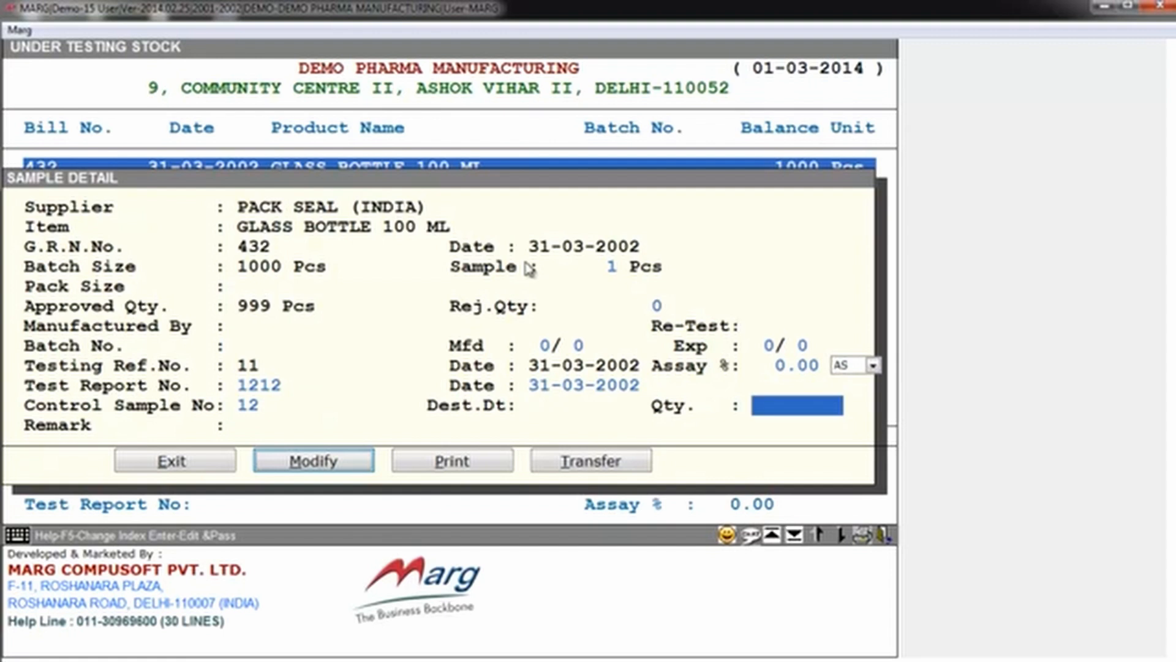
pyautogui.press('Return')
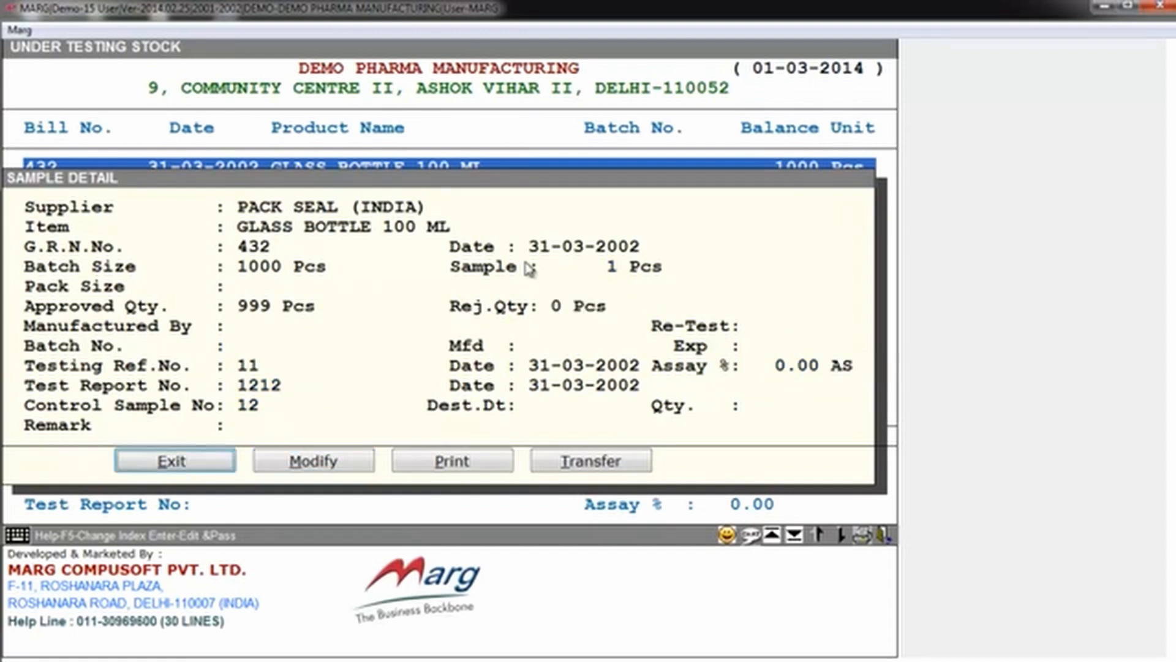
# Step: Open the RECORD OF ANALYSIS for the GLASS BOTTLE 100 ML sample from its printable testing records
pyautogui.press('Right')
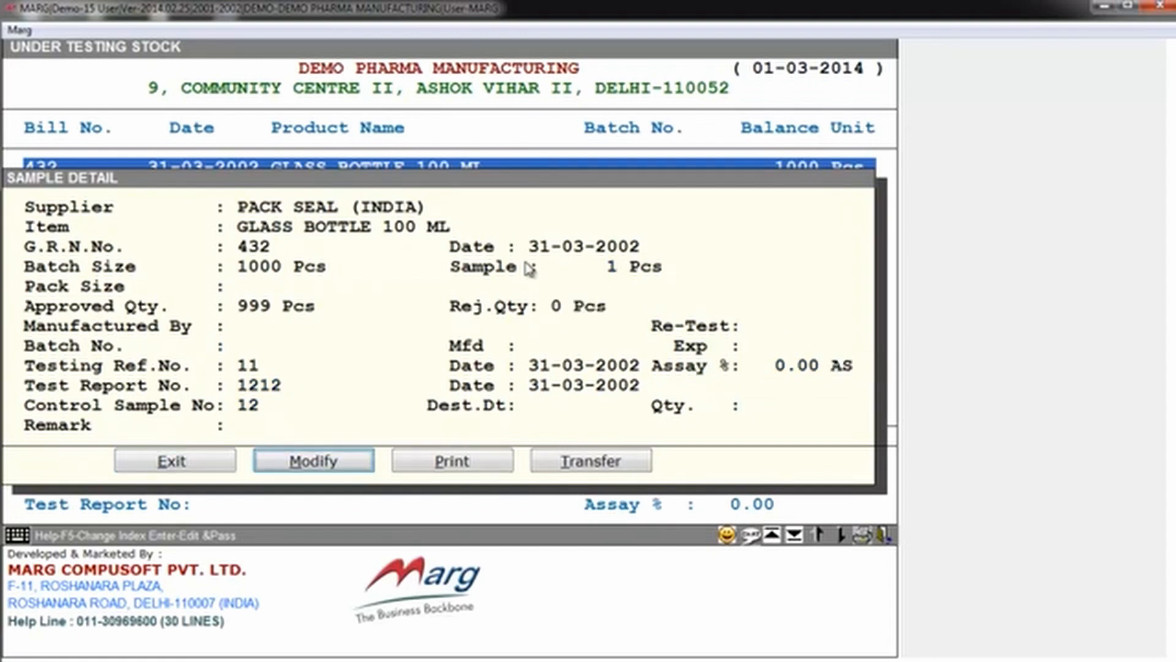
pyautogui.press('Right')
pyautogui.press('Return')
pyautogui.press('Down')
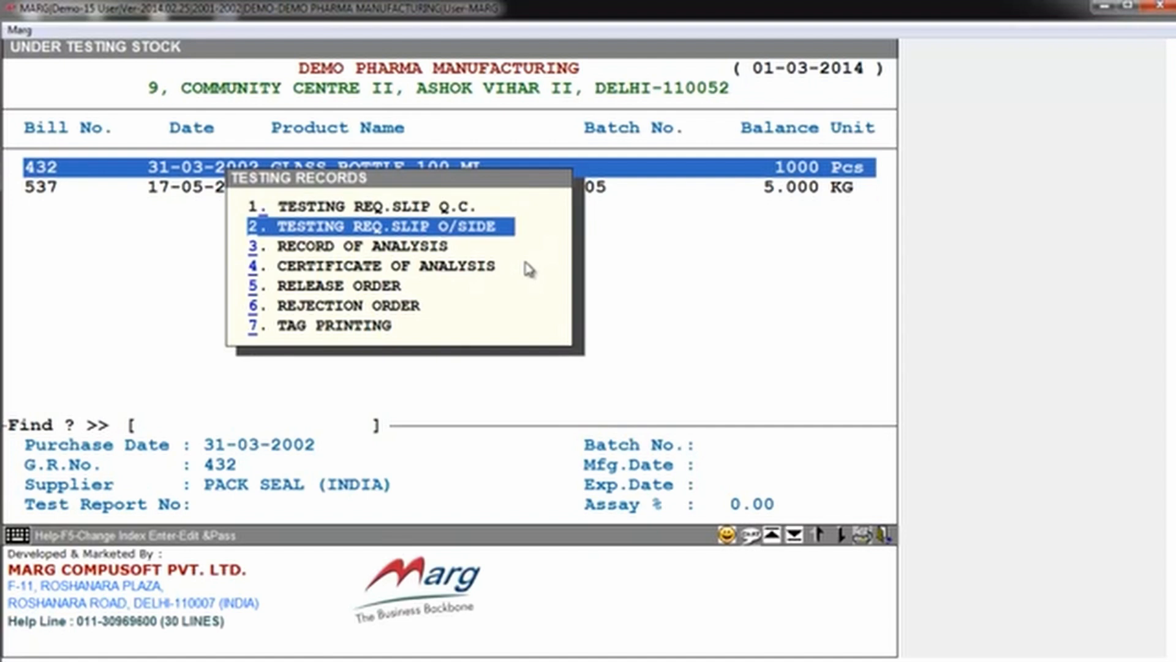
pyautogui.press('Down')
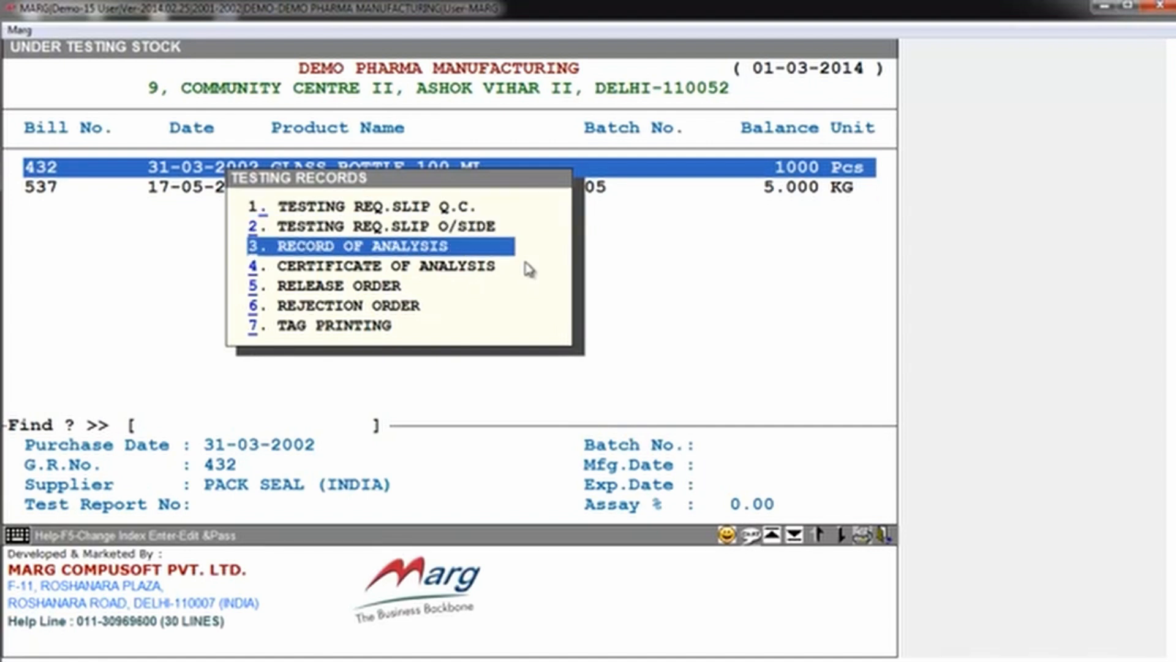
pyautogui.press('Down')
pyautogui.press('Up')
pyautogui.press('Return')
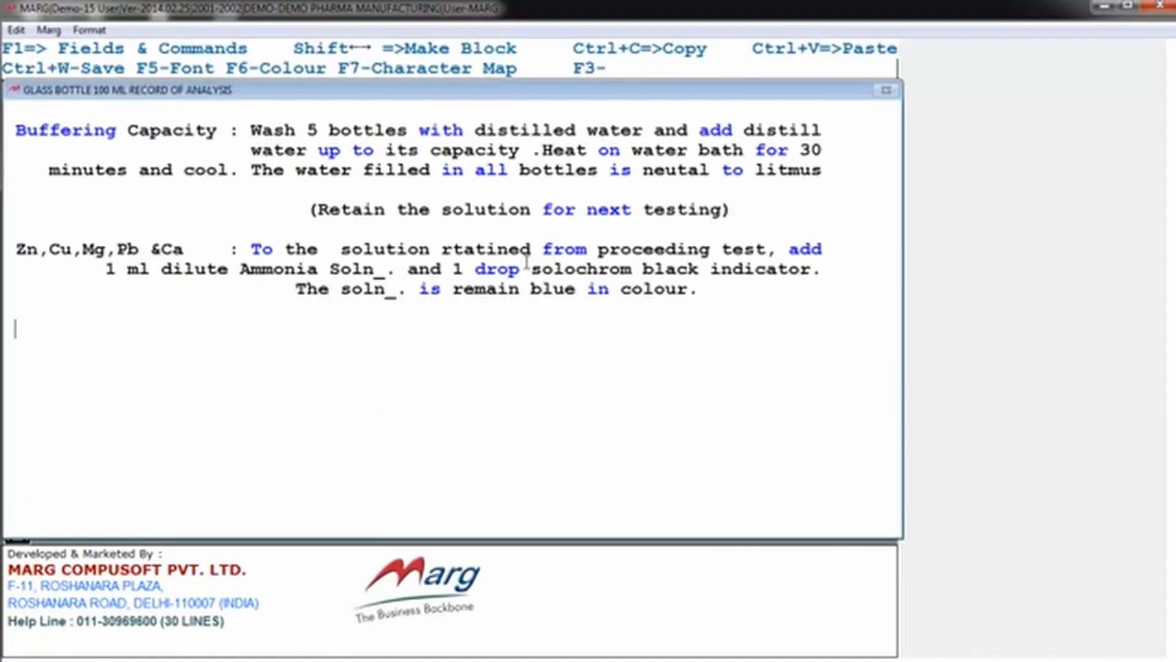
# Step: Examine the record of analysis for the bottle's testing protocol, dimension claims, limits and chemical tests
pyautogui.press('Up')
pyautogui.press('Up')
pyautogui.press('Up')
pyautogui.press('Up')
pyautogui.press('Up')
pyautogui.press('Up')
pyautogui.press('Up')
pyautogui.press('Up')
pyautogui.press('Up')
pyautogui.press('Up')
pyautogui.press('Up')
pyautogui.press('Up')
pyautogui.press('Up')
pyautogui.press('Up')
pyautogui.press('Up')
pyautogui.press('Up')
pyautogui.press('Up')
pyautogui.press('Up')
pyautogui.press('Up')
pyautogui.press('Up')
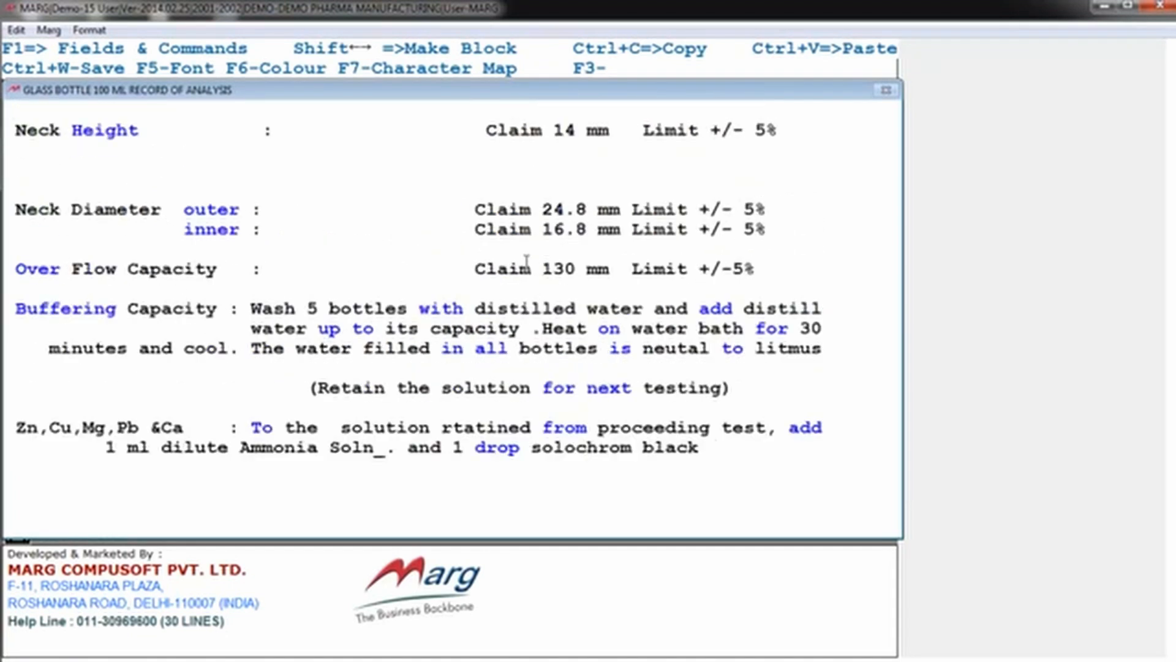
pyautogui.press('Right')
pyautogui.press('Right')
pyautogui.press('Right')
pyautogui.press('Right')
pyautogui.press('Right')
pyautogui.press('Right')
pyautogui.press('Right')
pyautogui.press('Right')
pyautogui.press('Right')
pyautogui.press('Right')
pyautogui.press('Right')
pyautogui.press('Right')
pyautogui.press('Right')
pyautogui.press('Right')
pyautogui.press('Right')
pyautogui.press('Right')
pyautogui.press('Right')
pyautogui.press('Right')
pyautogui.press('Right')
pyautogui.press('Right')
pyautogui.press('Right')
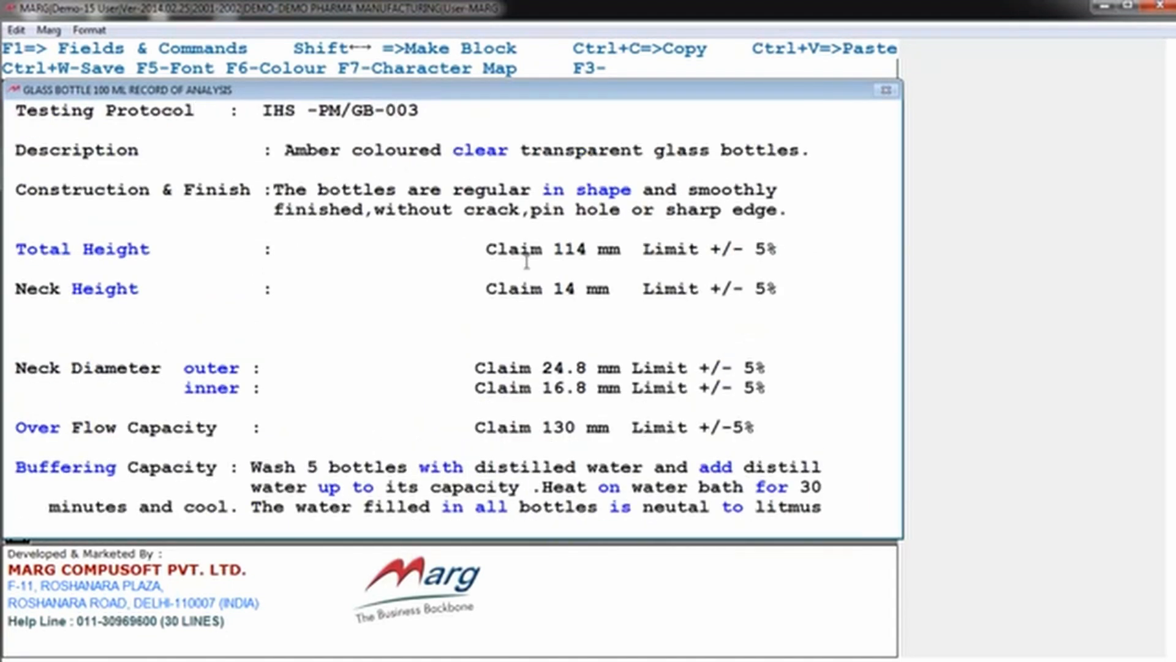
# Step: Close the analysis text, generate the Record of Analysis as General with one copy, and view the report before closing it
pyautogui.press('Escape')
pyautogui.click(527, 265)
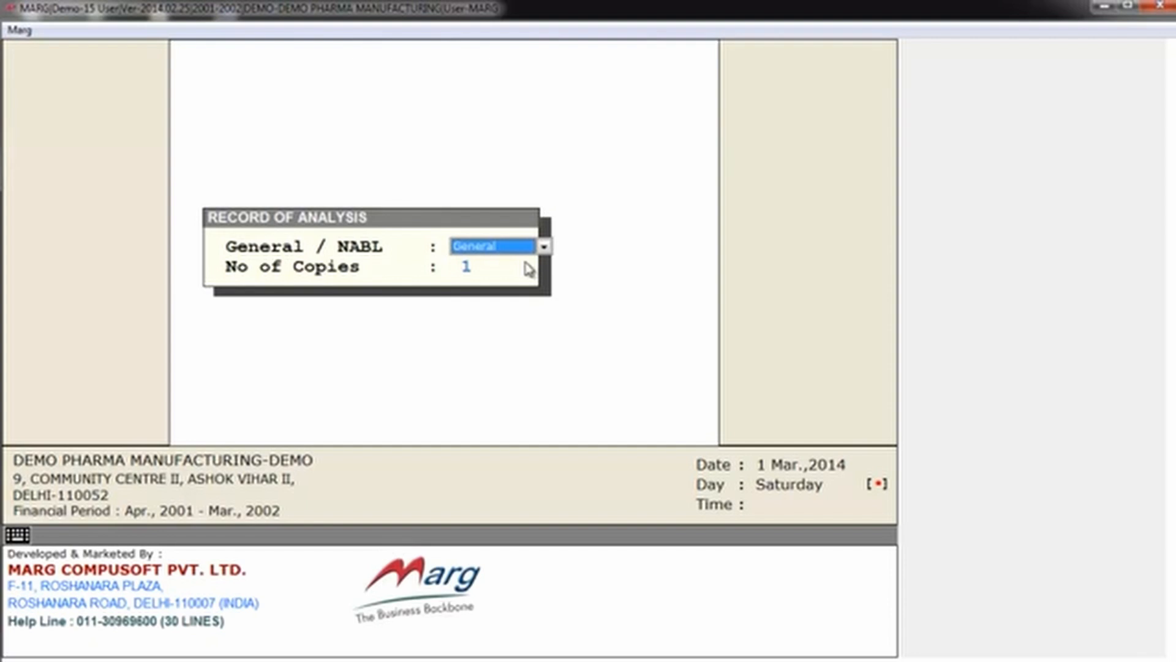
pyautogui.press('Return')
pyautogui.press('Return')
pyautogui.press('Left')
pyautogui.press('Return')
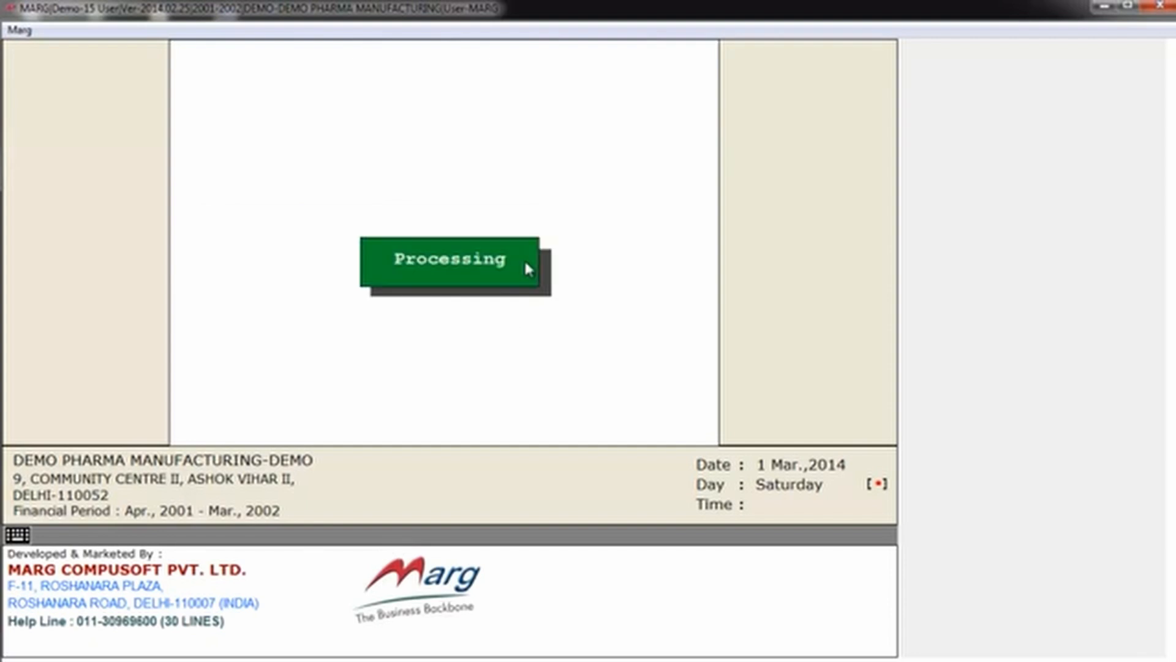
pyautogui.press('Down')
pyautogui.press('Down')
pyautogui.press('Down')
pyautogui.press('Down')
pyautogui.press('Down')
pyautogui.press('Down')
pyautogui.press('Down')
pyautogui.press('Down')
pyautogui.press('Escape')
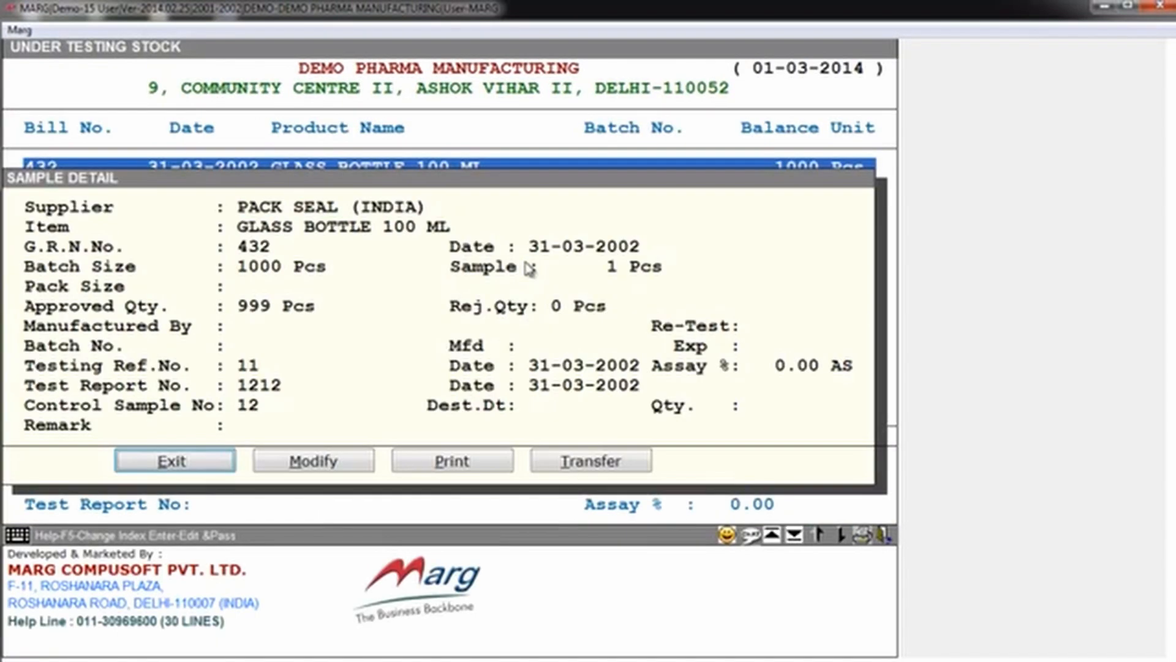
# Step: Start TAG PRINTING from the testing records of the GLASS BOTTLE 100 ML sample
pyautogui.press('Right')
pyautogui.press('Right')
pyautogui.press('Return')
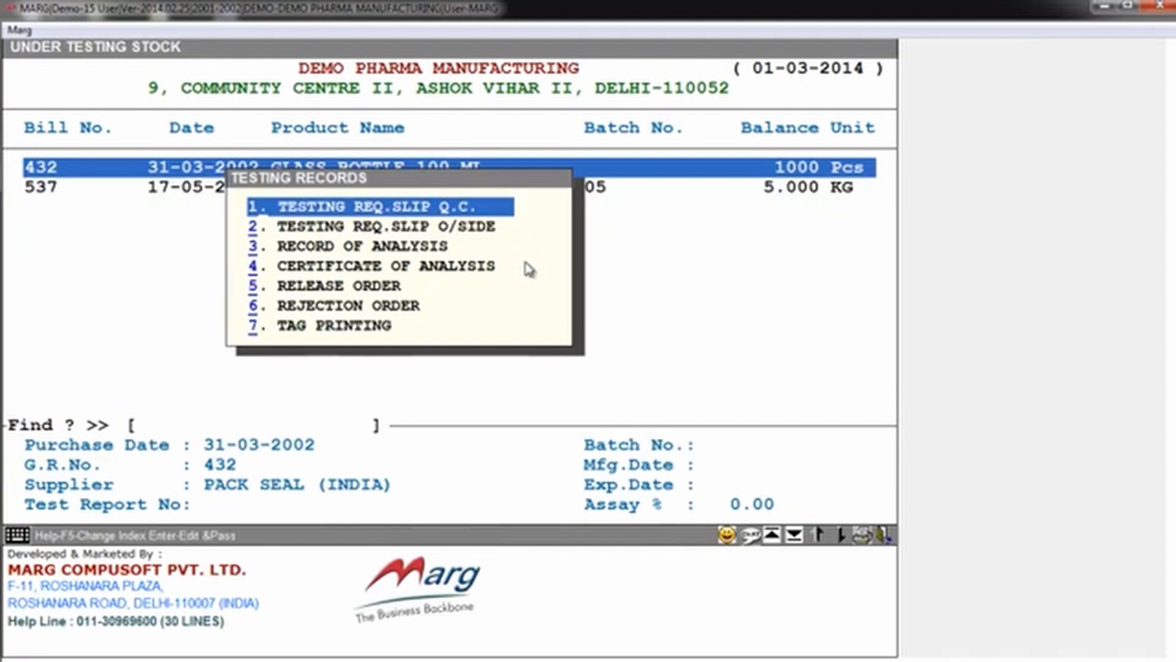
pyautogui.press('Down')
pyautogui.press('Down')
pyautogui.press('Down')
pyautogui.press('Down')
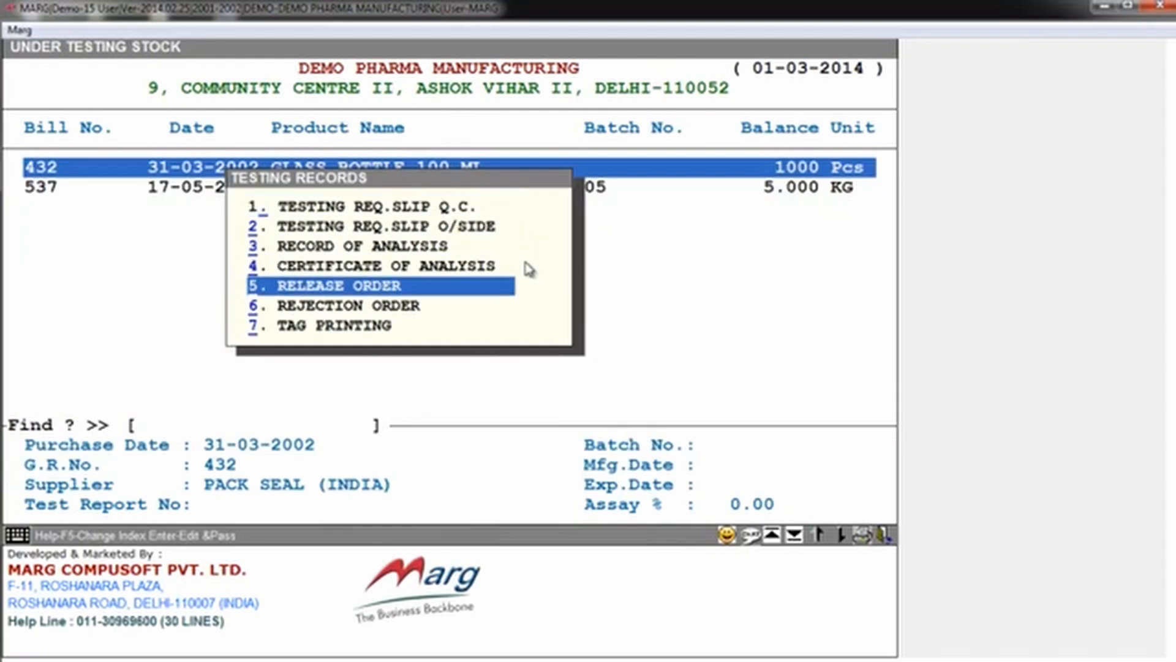
pyautogui.press('Down')
pyautogui.press('Up')
pyautogui.press('Down')
pyautogui.press('Down')
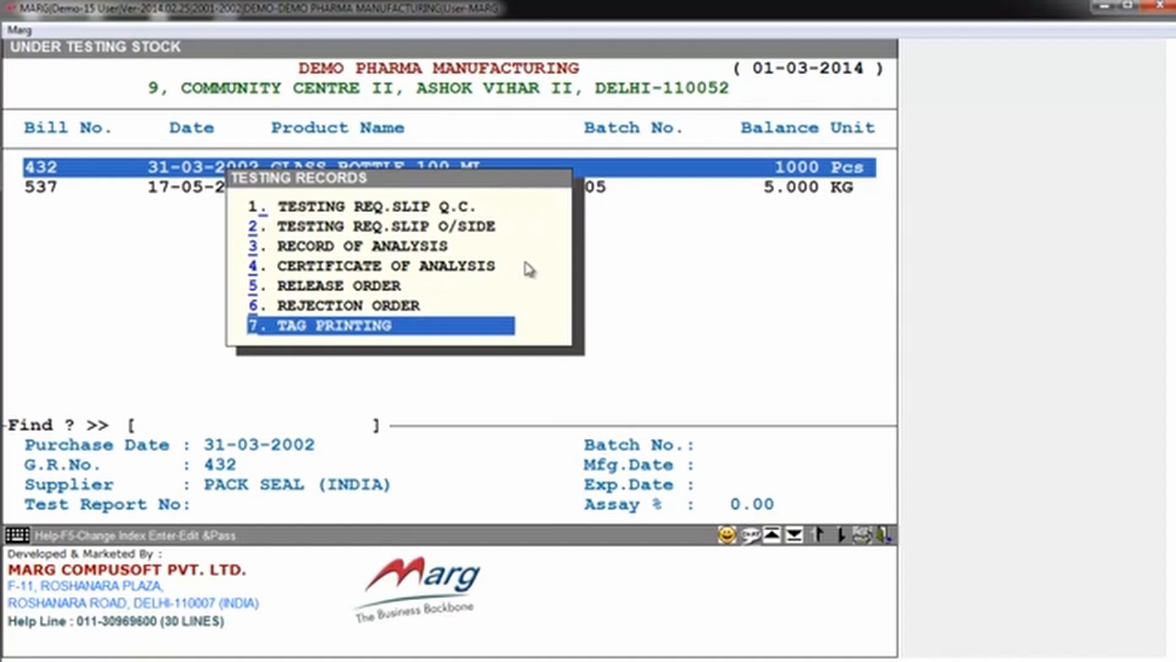
pyautogui.press('Return')
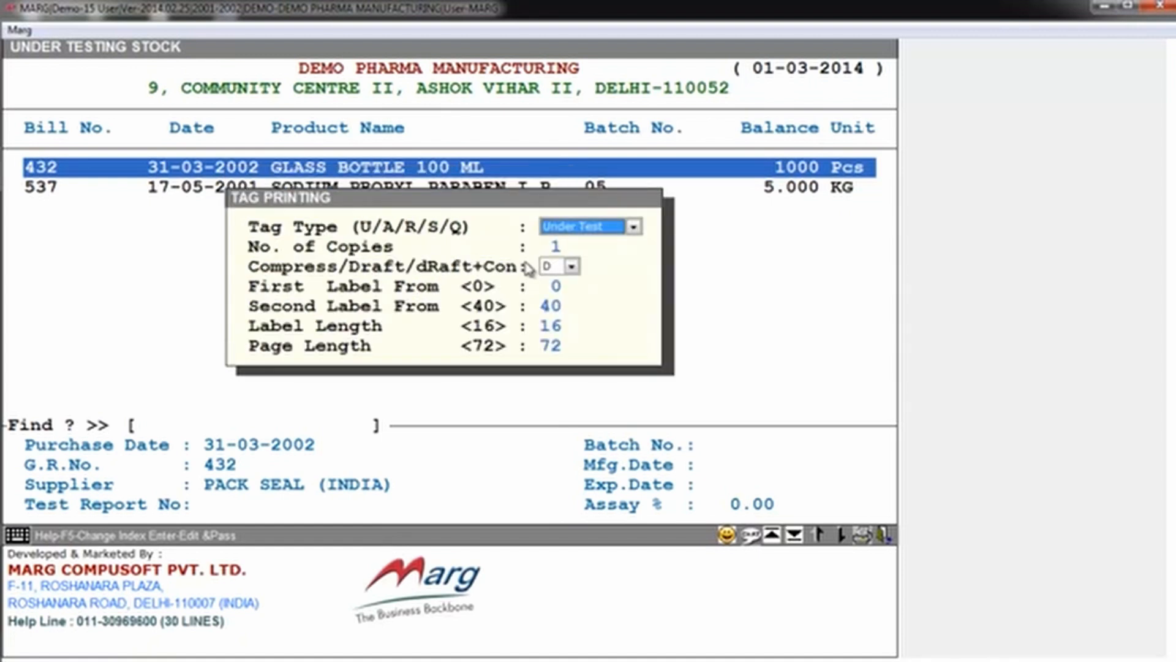
# Step: Generate an approved material tag with one copy, mode D, labels from 0 and 40, label length 16 and page length 72
pyautogui.press('space')
pyautogui.press('Down')
pyautogui.press('Return')
pyautogui.press('Return')
pyautogui.press('Return')
pyautogui.press('Return')
pyautogui.press('Return')
pyautogui.press('Return')
pyautogui.press('Return')
pyautogui.press('Return')
pyautogui.press('Return')
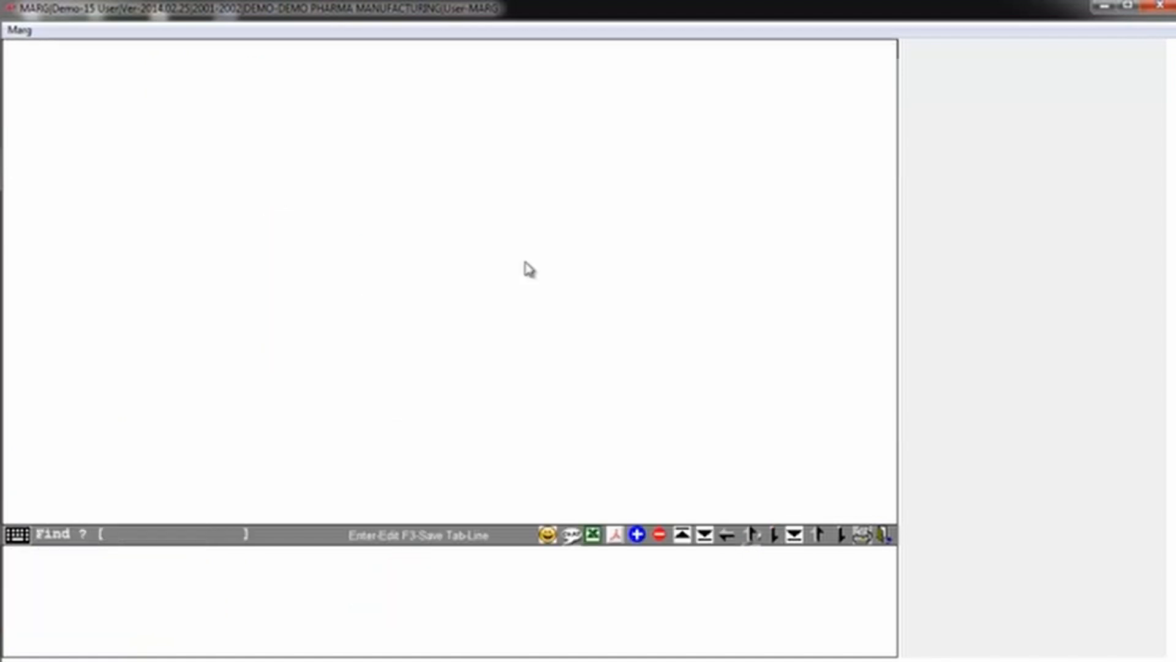
# Step: Examine the approved material tag's item, supplier, quantity and report number, and return to the main screen
pyautogui.press('Down')
pyautogui.press('Down')
pyautogui.press('Up')
pyautogui.press('Down')
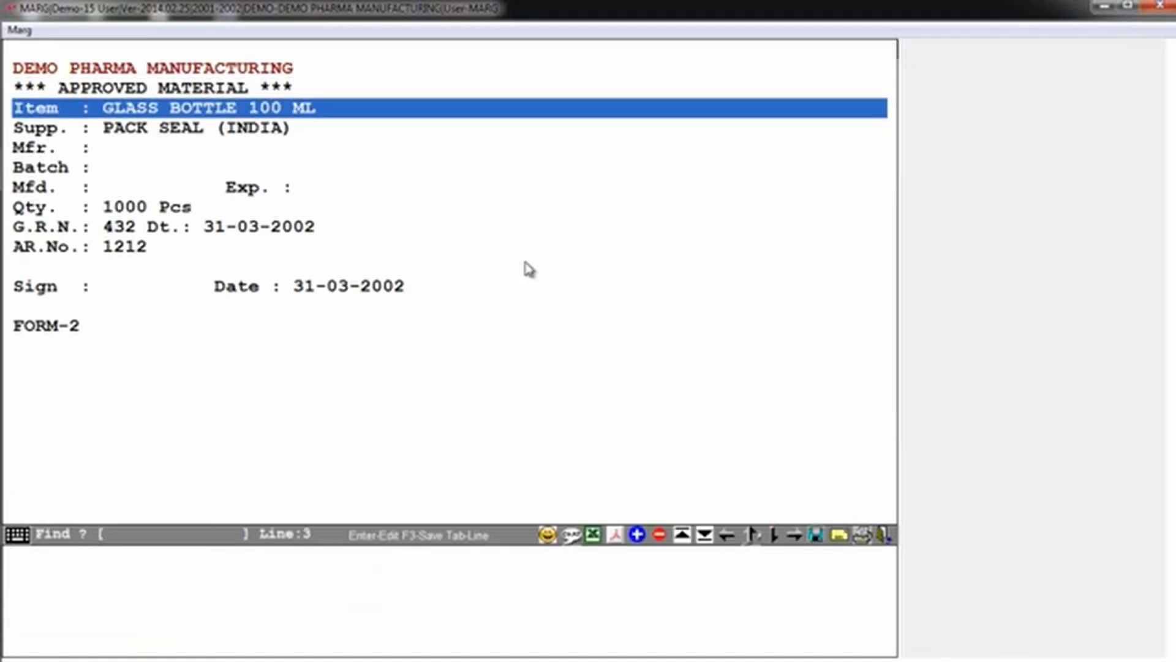
pyautogui.press('Down')
pyautogui.press('Down')
pyautogui.press('Escape')
pyautogui.press('Escape')
pyautogui.press('Escape')
pyautogui.press('Escape')
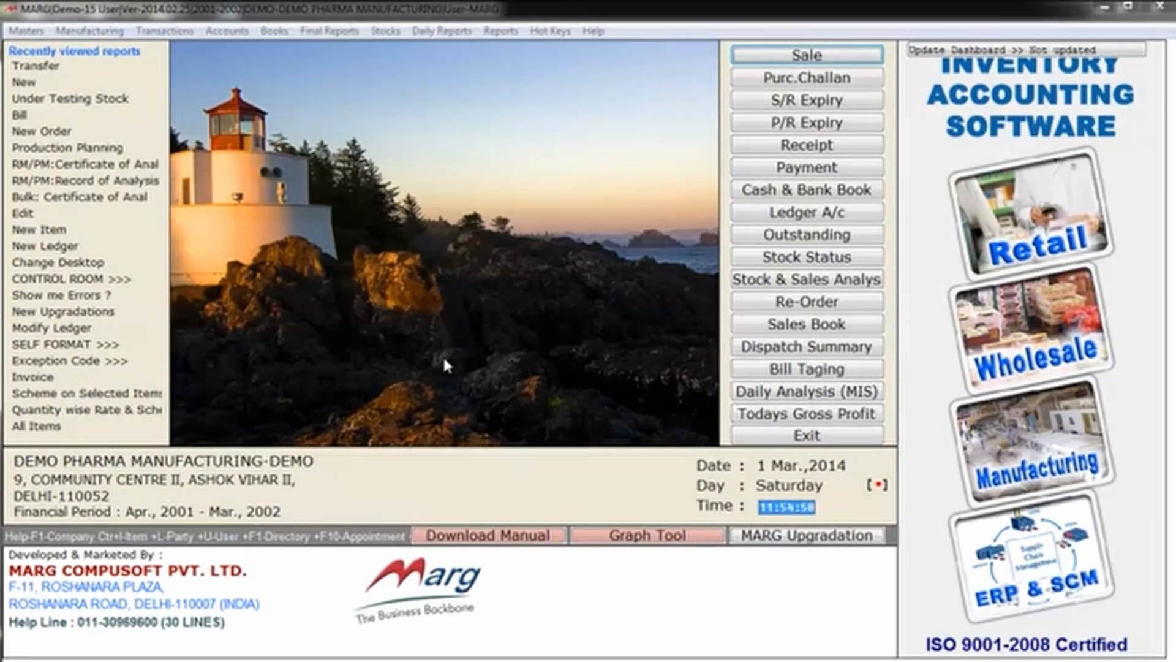
# Step: Open Under Testing Stock for the RAW MATERIAL group
pyautogui.hotkey('alt', 'r')
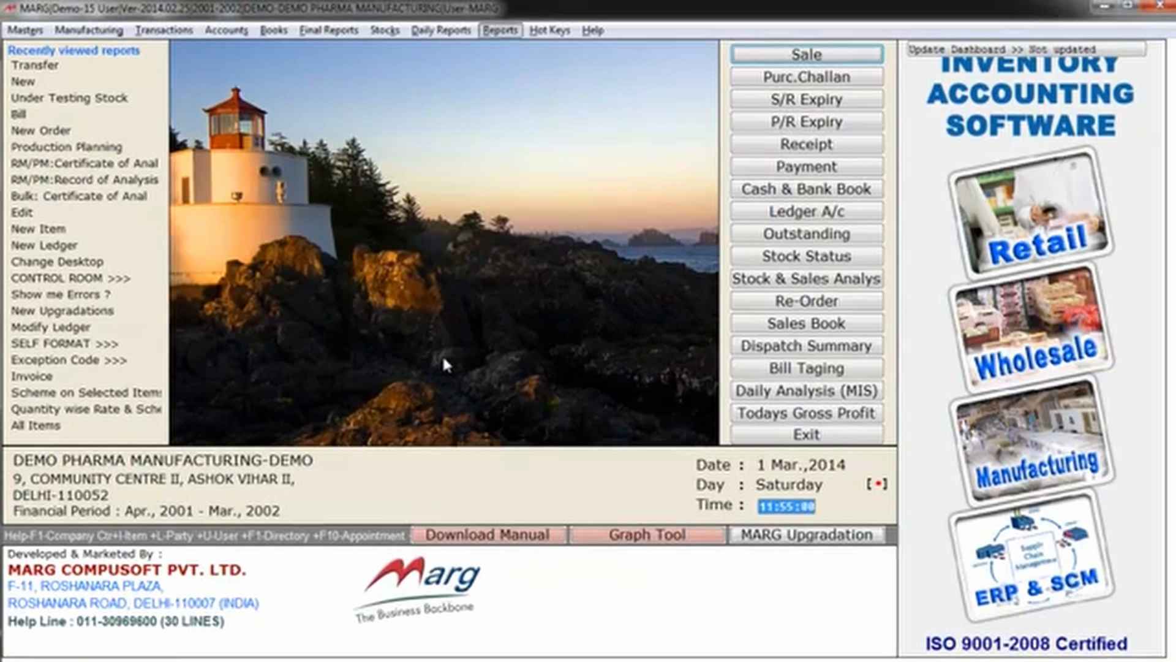
pyautogui.press('Left')
pyautogui.press('Left')
pyautogui.press('Left')
pyautogui.press('Left')
pyautogui.press('Left')
pyautogui.press('Left')
pyautogui.press('Left')
pyautogui.press('Down')
pyautogui.press('Down')
pyautogui.press('Down')
pyautogui.press('Down')
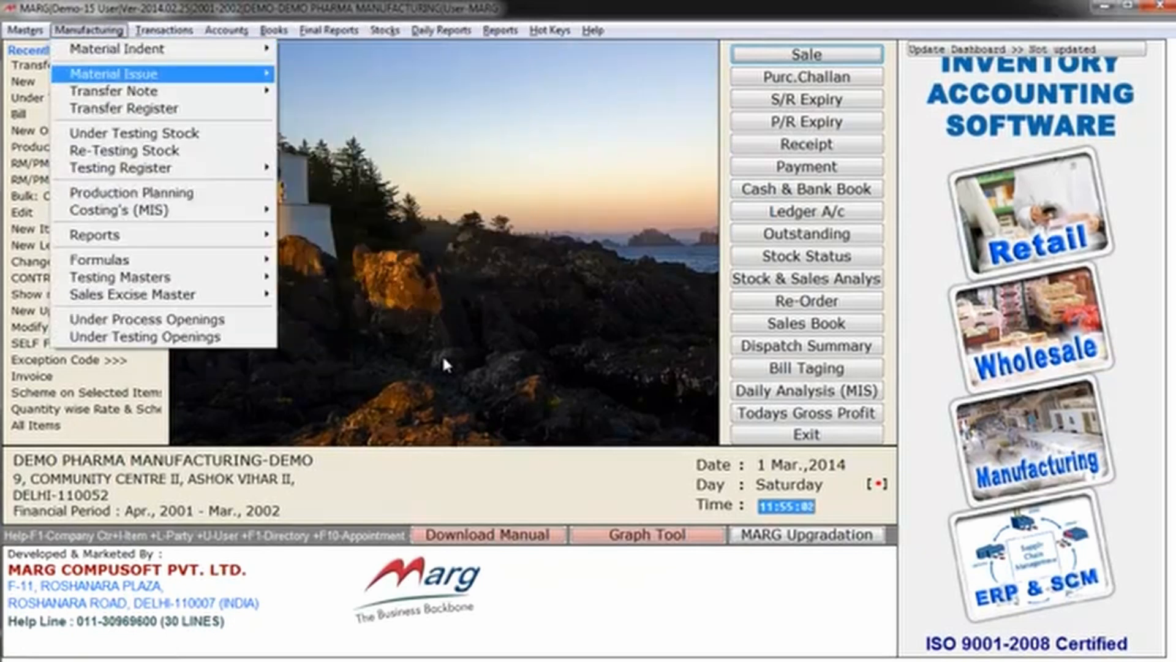
pyautogui.press('Return')
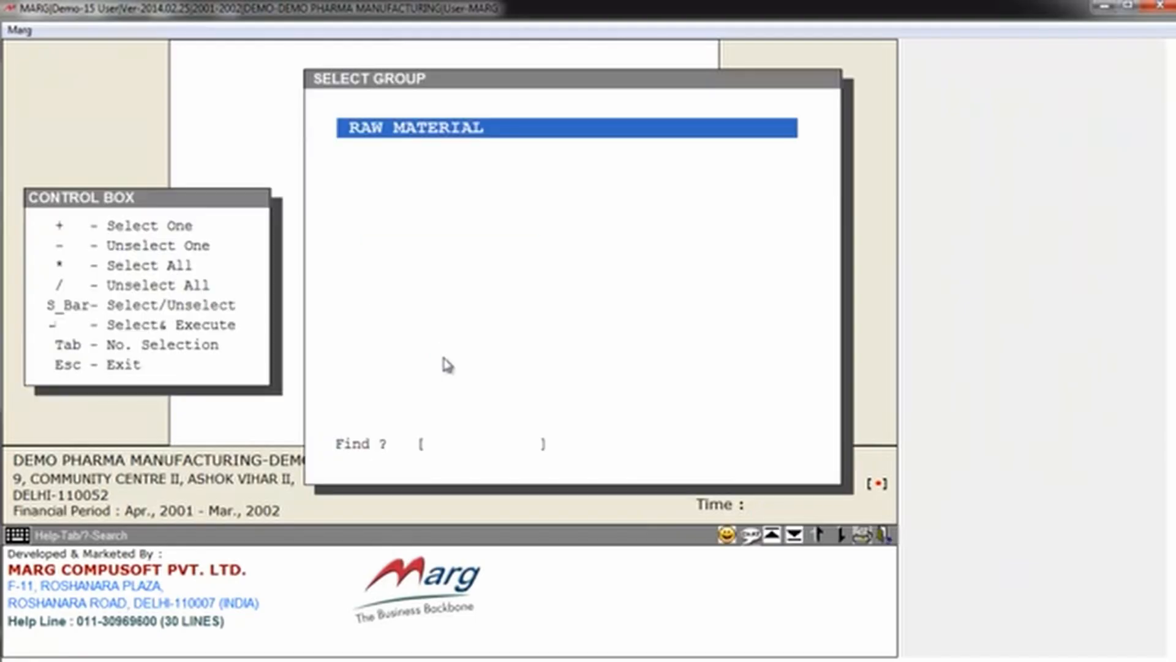
pyautogui.press('Return')
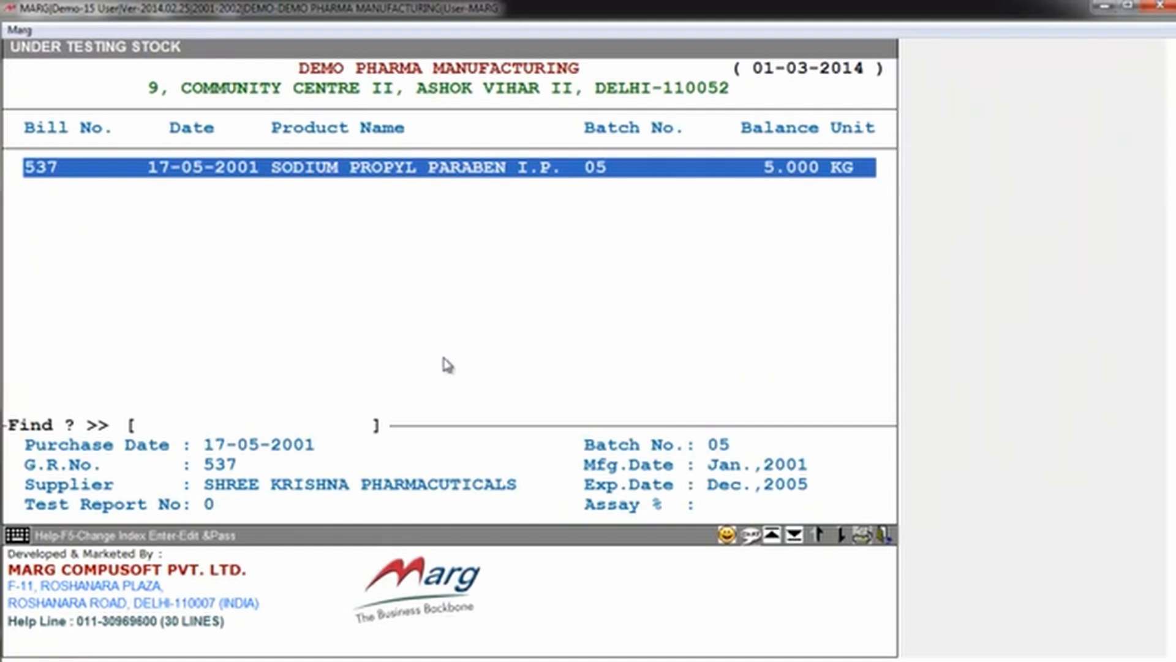
# Step: Transfer the approved 5.000 KG of SODIUM PROPYL PARABEN I.P. batch 05 out of under testing stock and close the list
pyautogui.press('Return')
pyautogui.press('Right')
pyautogui.press('Right')
pyautogui.press('Right')
pyautogui.press('Return')
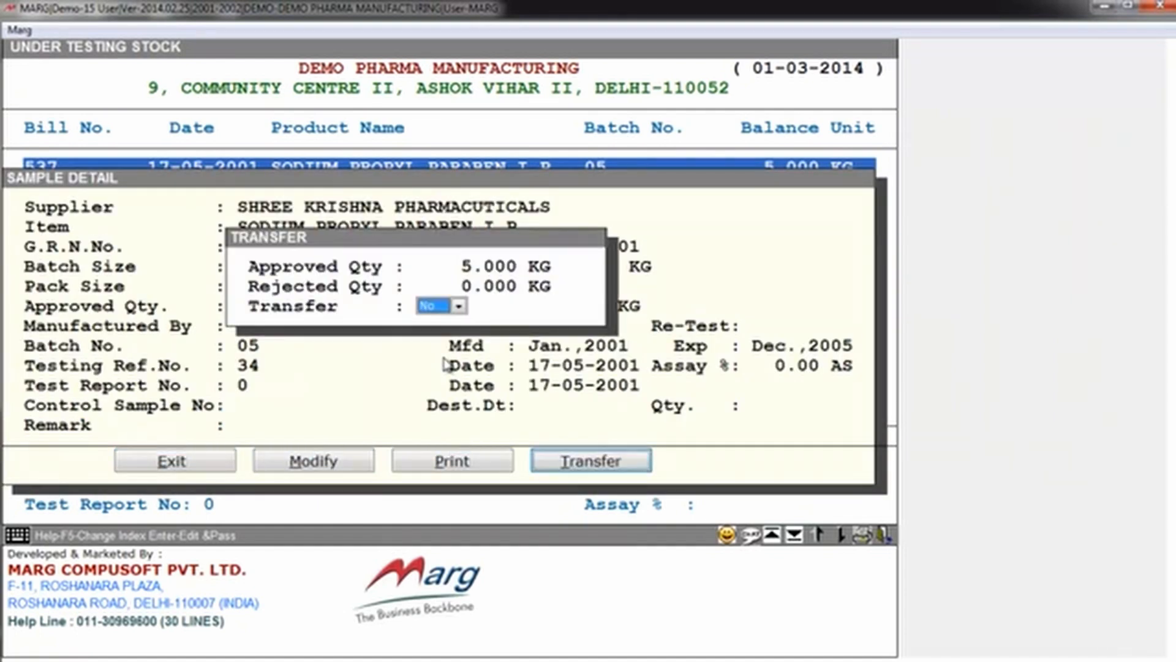
pyautogui.press('space')
pyautogui.press('Up')
pyautogui.press('Return')
pyautogui.press('Escape')
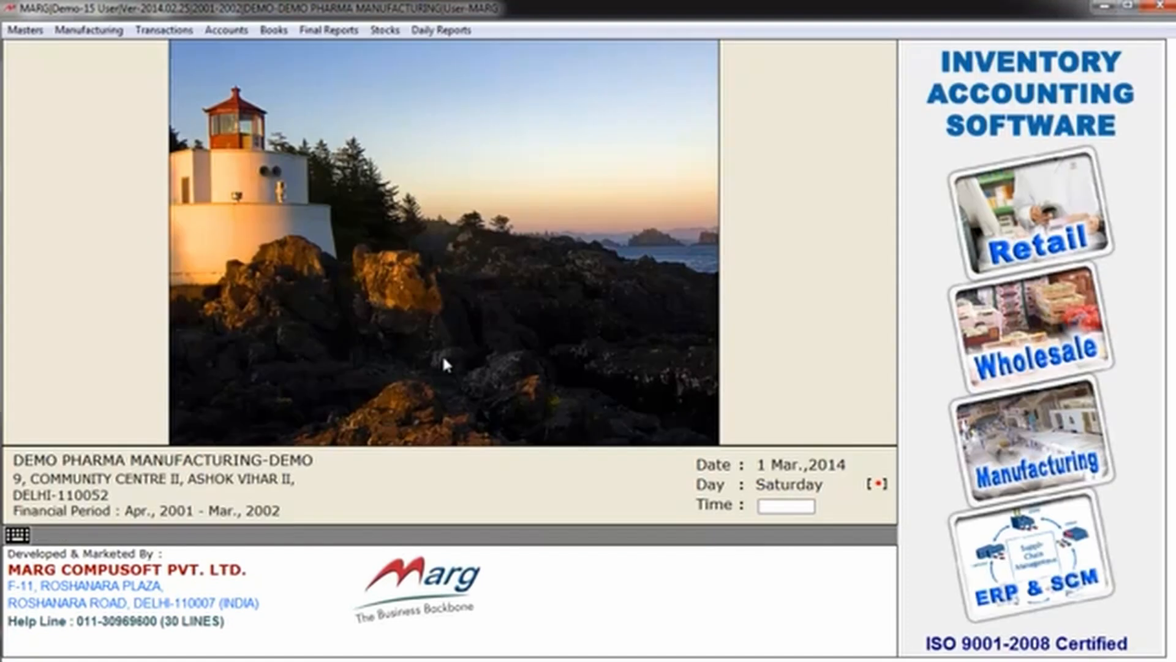
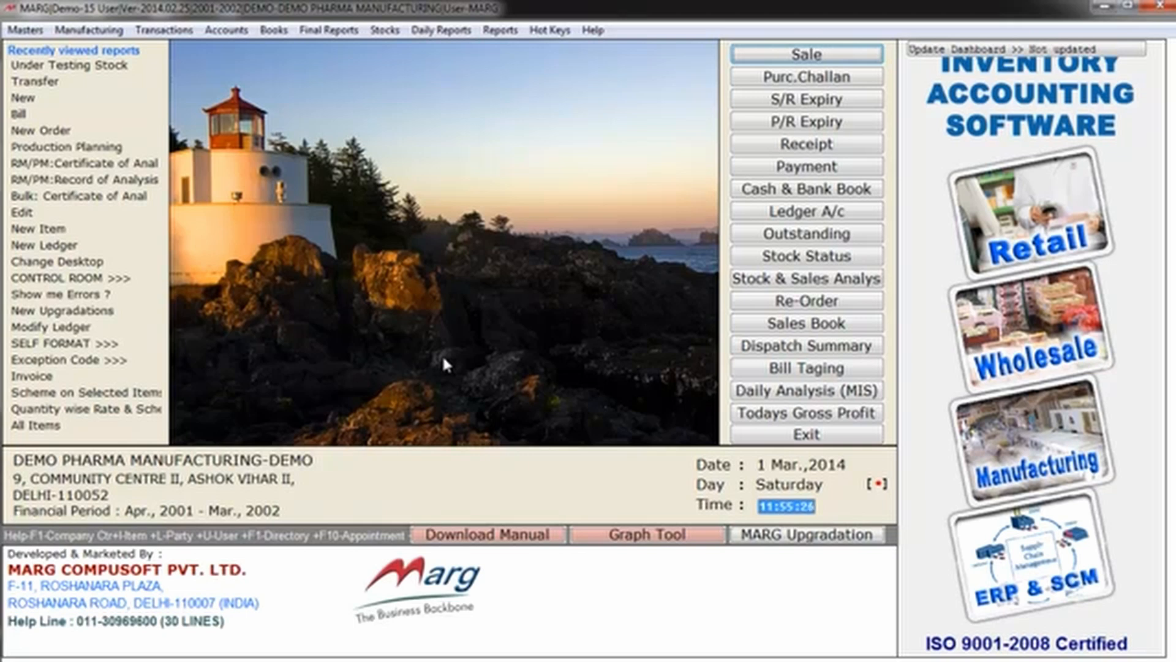
# Step: Look through the Material Issue options for requisition, additional and returned raw and packing material
pyautogui.hotkey('alt', 'm')
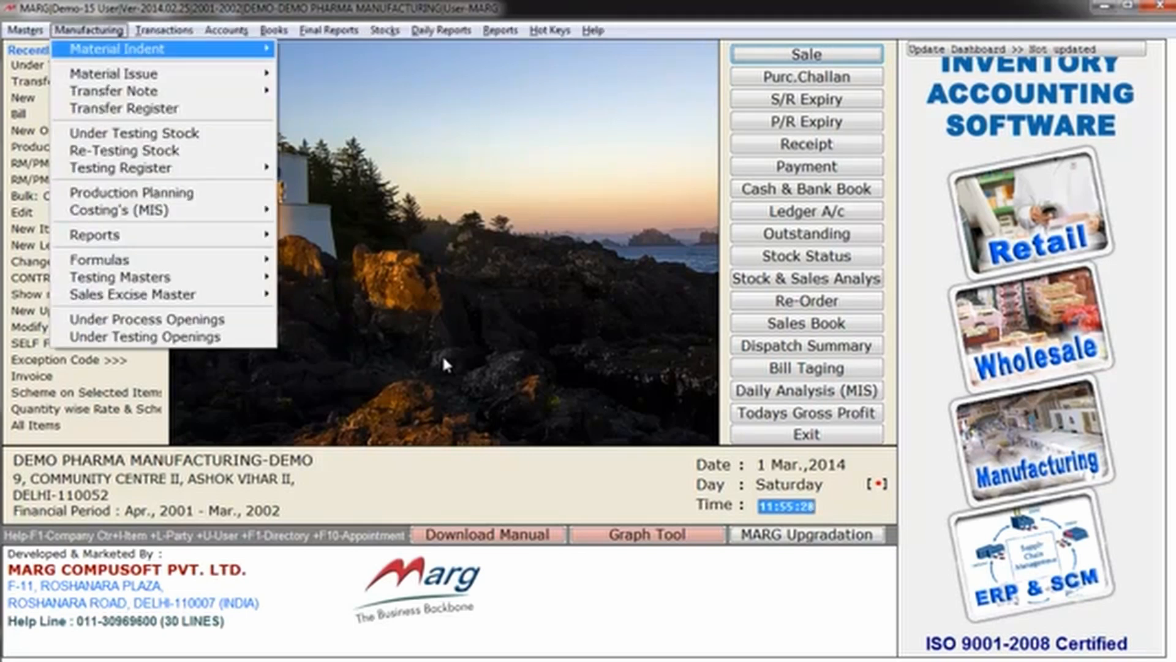
pyautogui.press('Down')
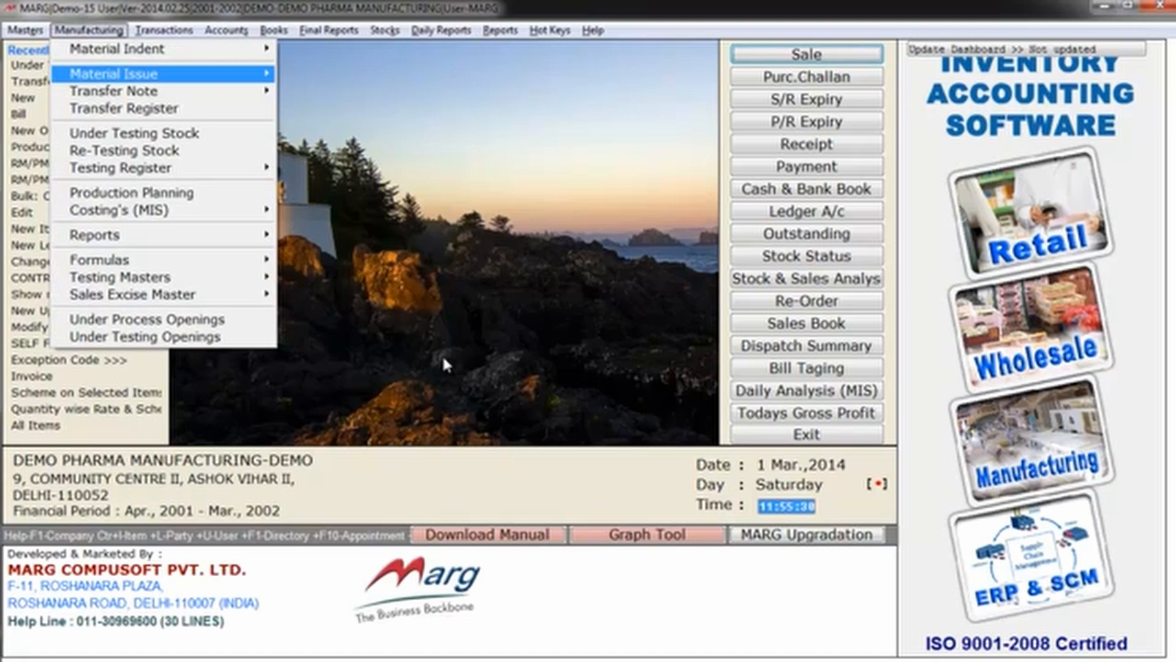
pyautogui.press('Right')
pyautogui.press('Down')
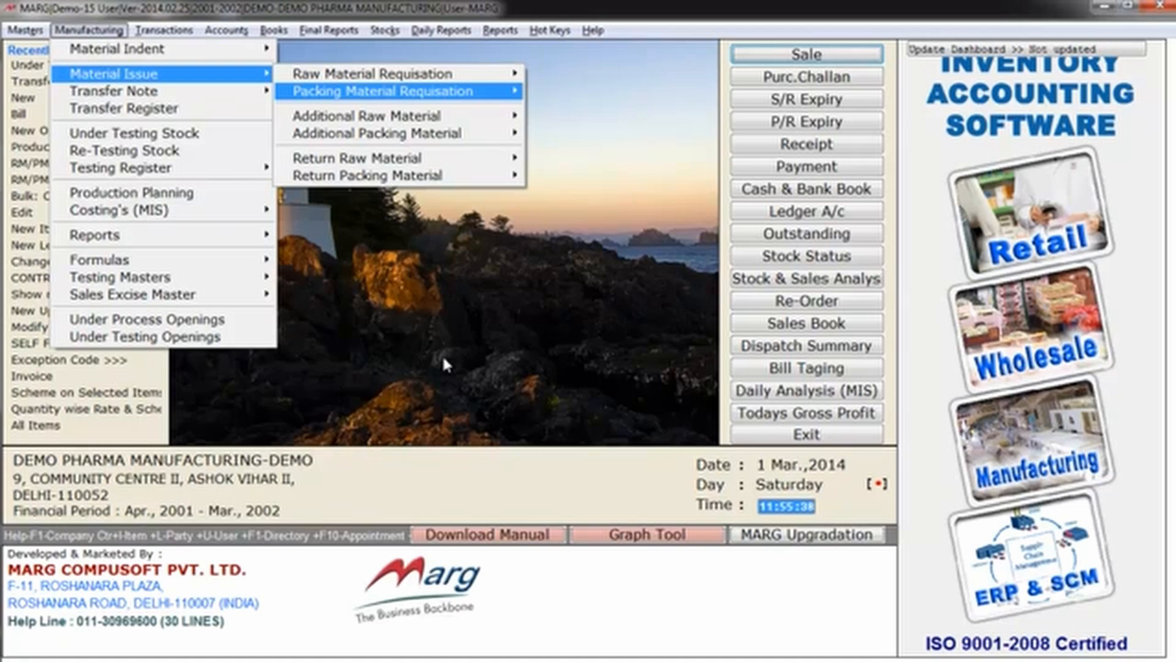
pyautogui.press('Down')
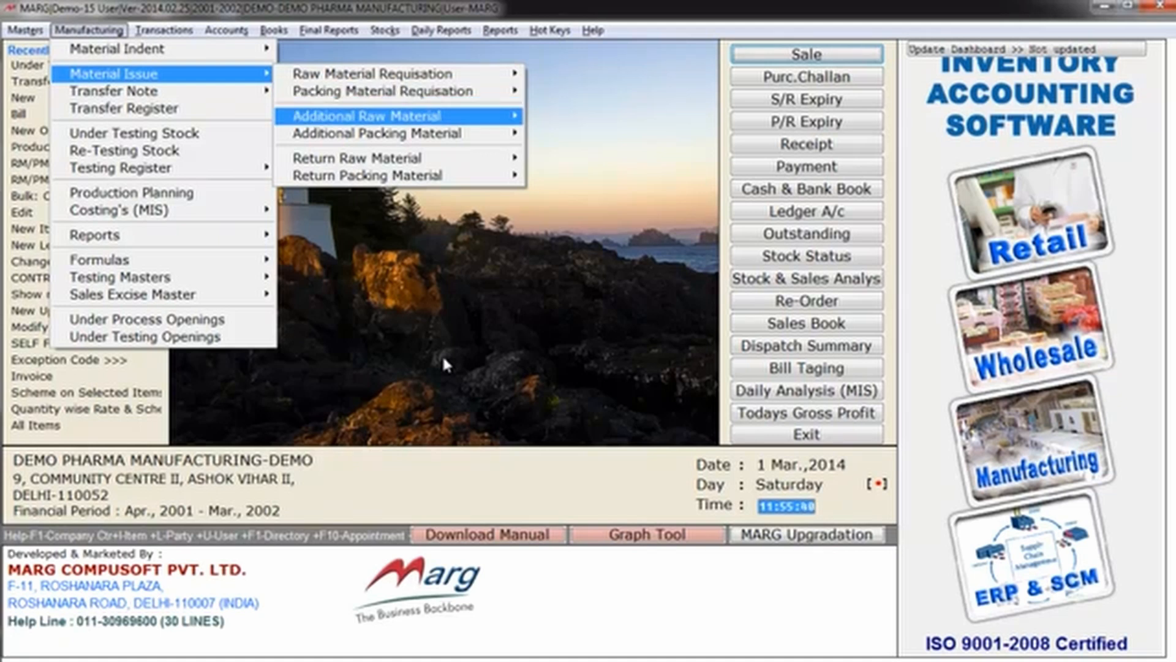
pyautogui.press('Down')
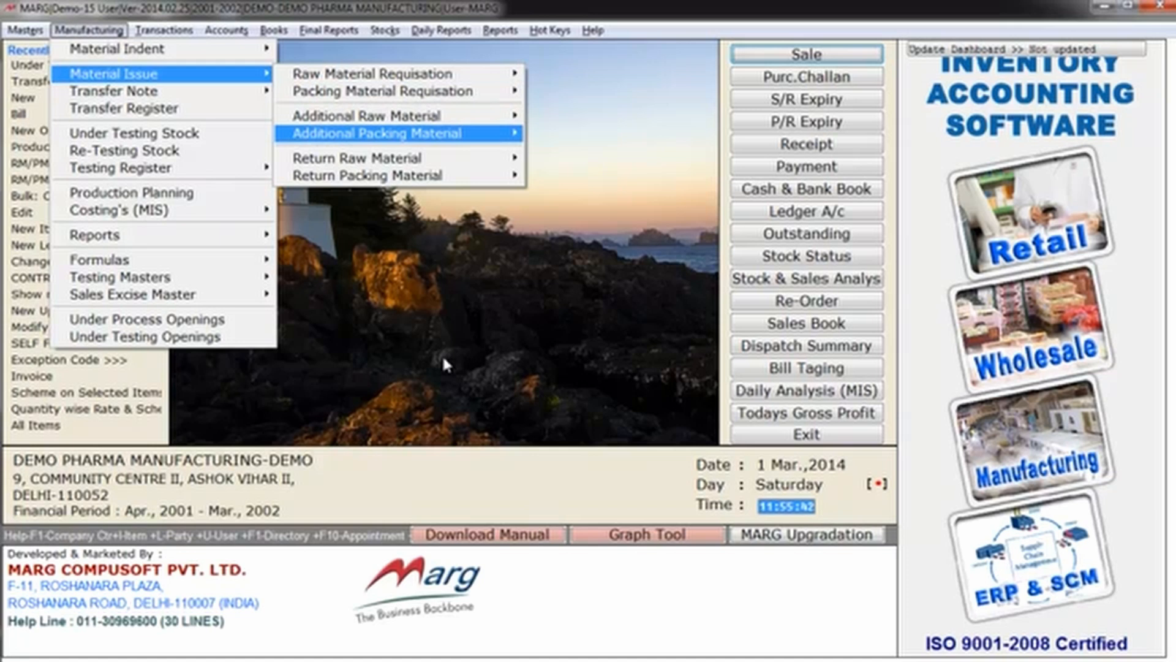
pyautogui.press('Down')
pyautogui.press('Down')
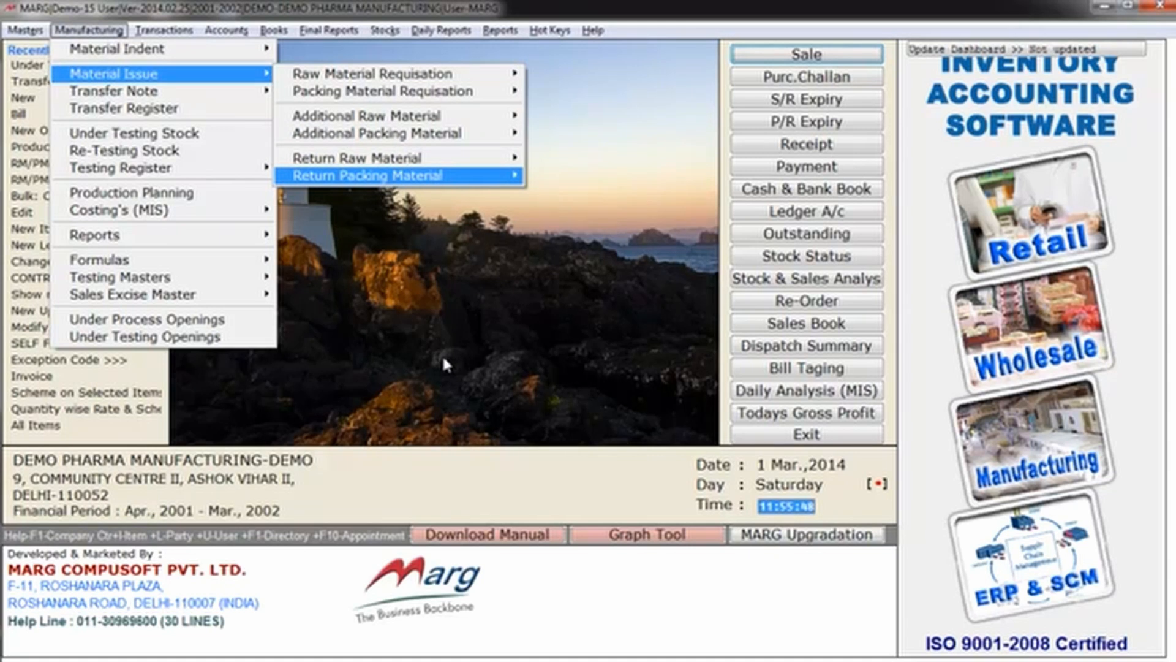
# Step: Start a new raw material requisition slip issued to PRODUCTION DEPARTMENT, dated 31-03-2002
pyautogui.press('Up')
pyautogui.press('Up')
pyautogui.press('Up')
pyautogui.press('Up')
pyautogui.press('Up')
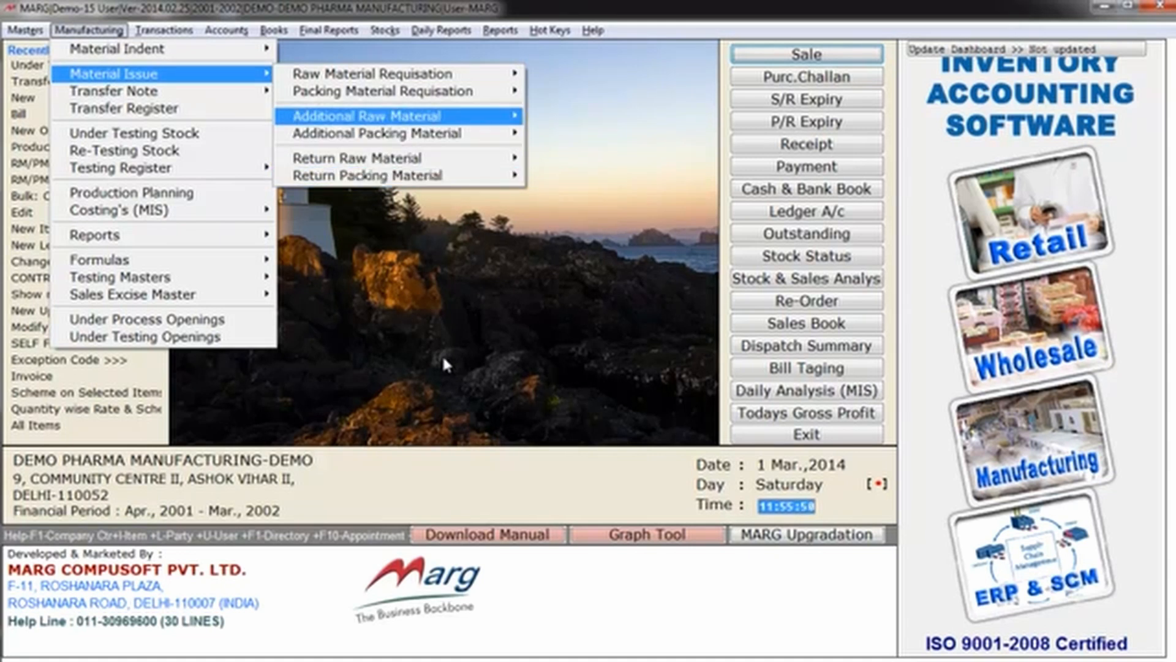
pyautogui.press('Right')
pyautogui.press('Return')
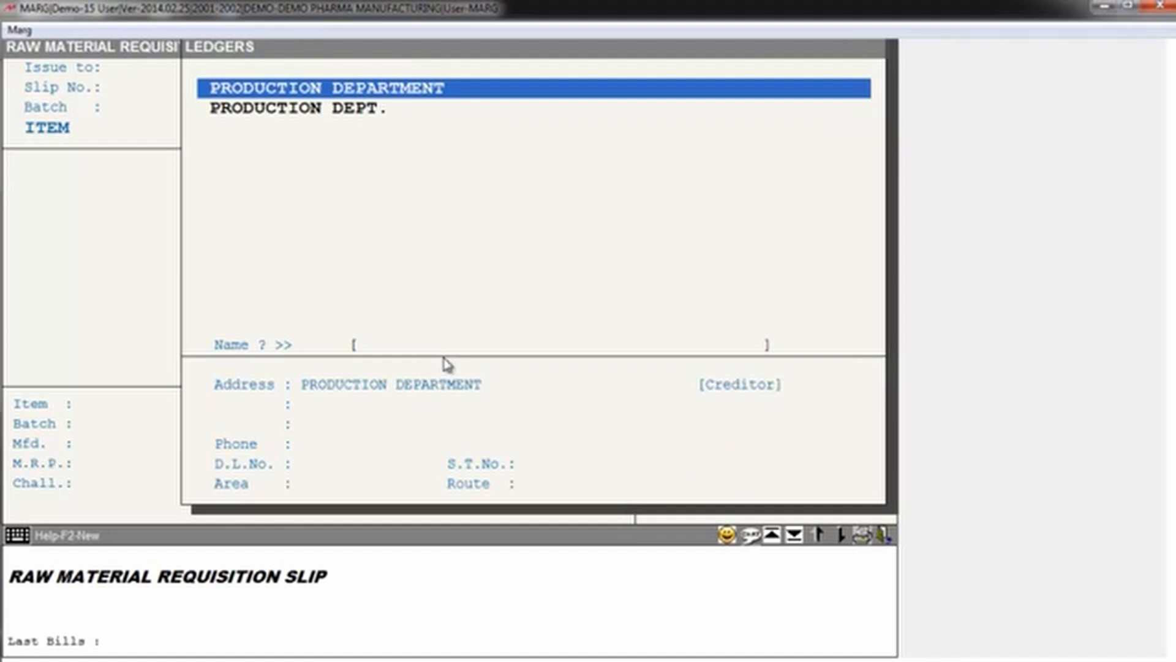
pyautogui.press('Return')
pyautogui.press('Return')
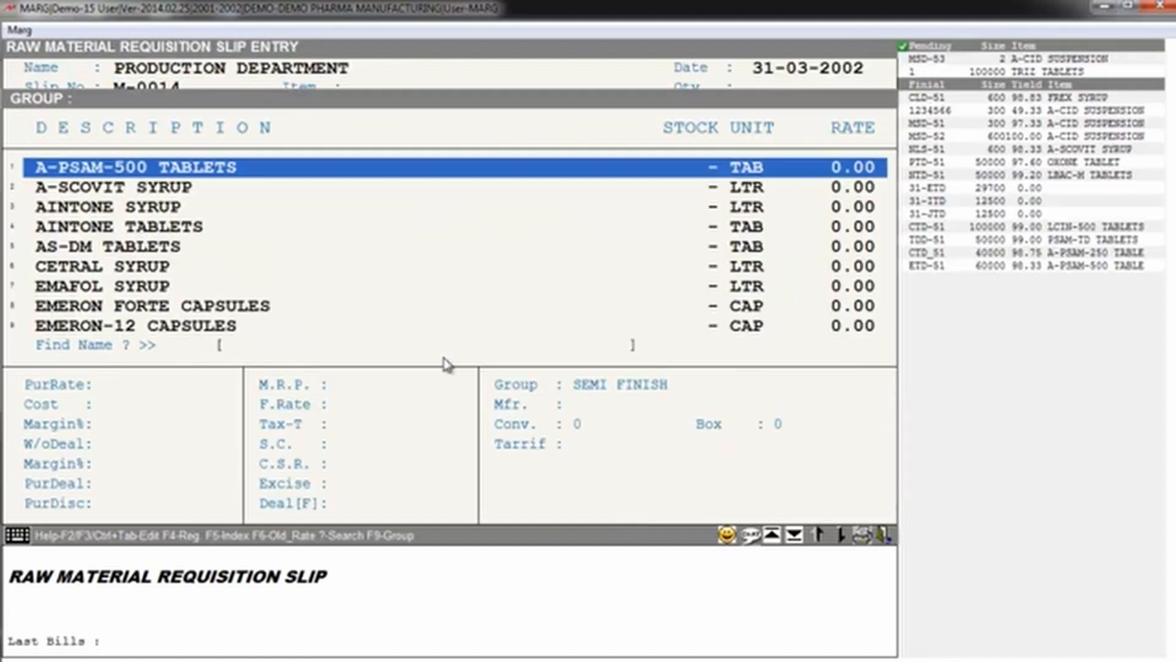
# Step: Fill the slip for A-CID SUSPENSION with quantity 300.000, batch 1234567, Mfd. 3/2 and Exp. 2/4, and load its materials
pyautogui.write('A')
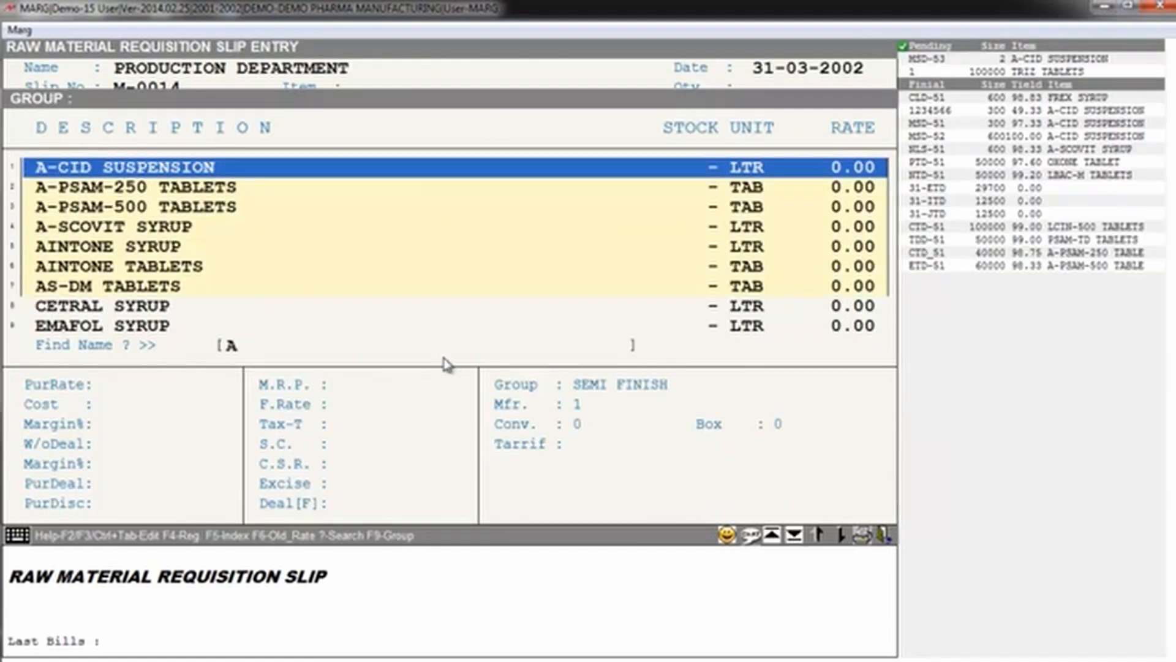
pyautogui.press('Return')
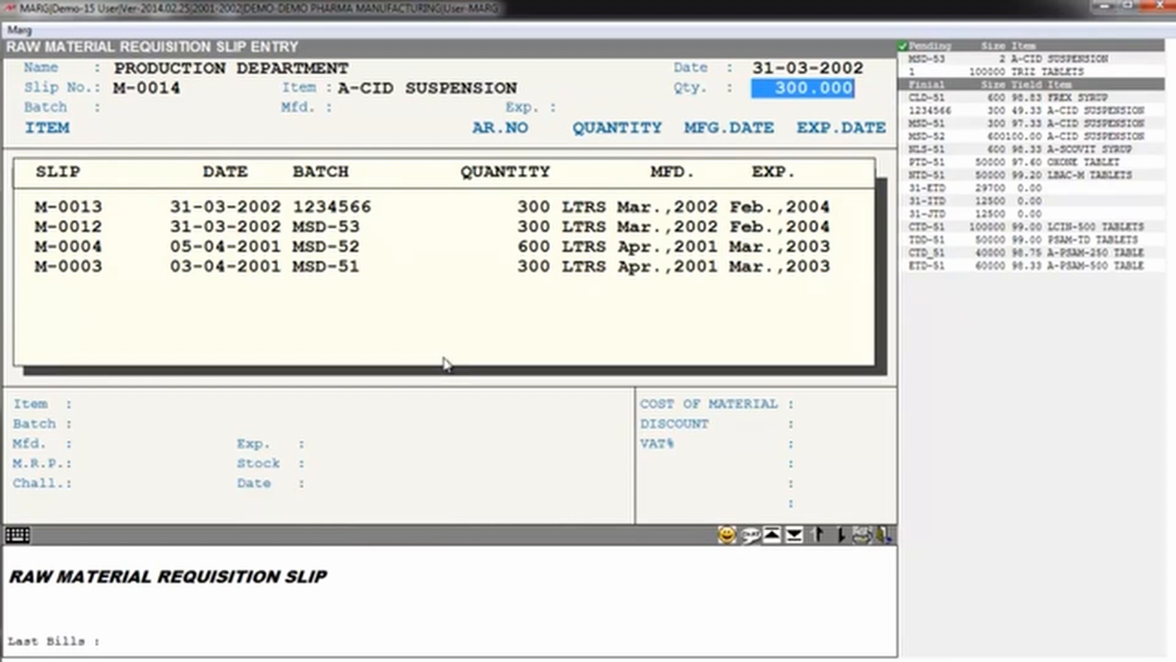
pyautogui.press('Return')
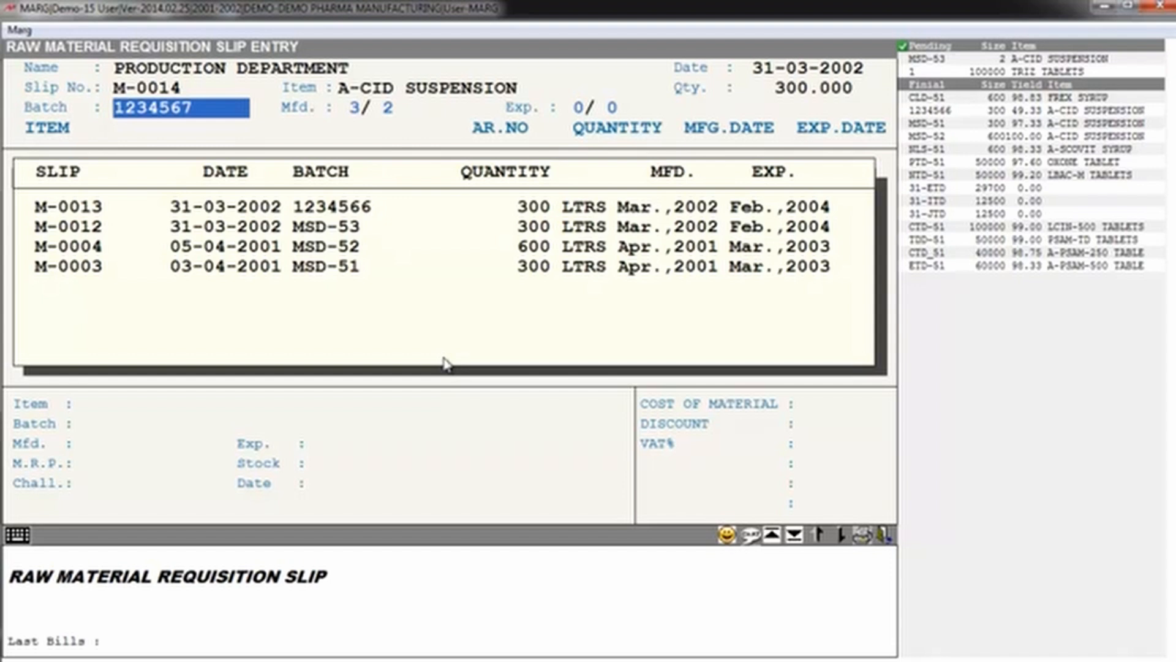
pyautogui.press('Return')
pyautogui.press('Return')
pyautogui.press('Return')
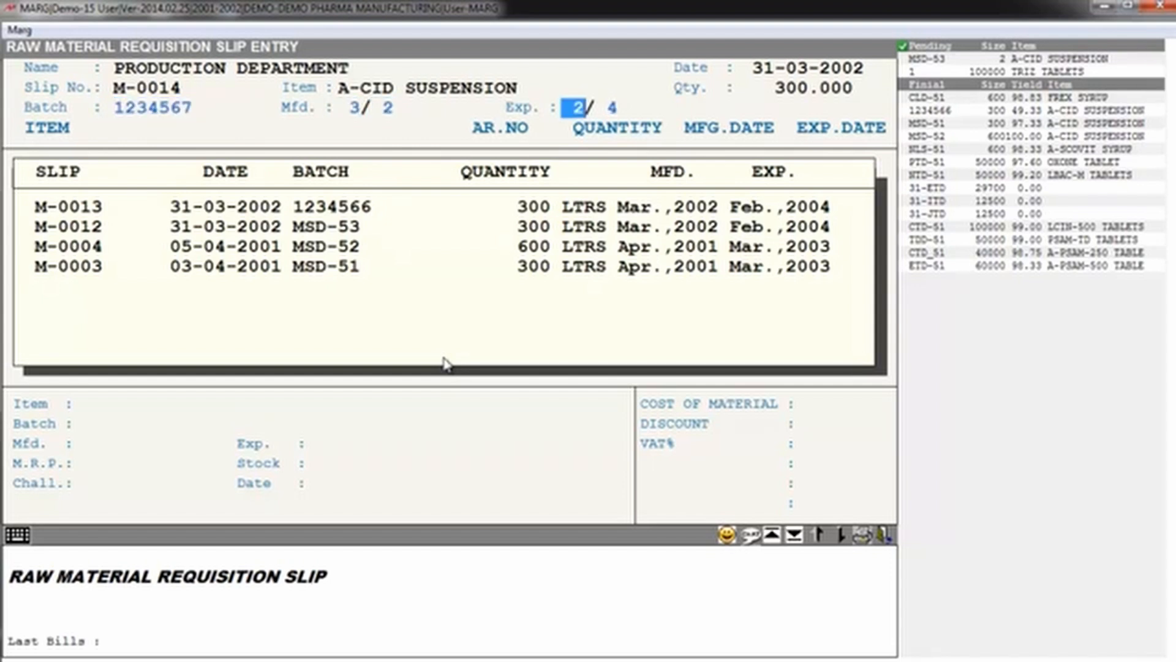
pyautogui.press('Return')
pyautogui.press('Return')
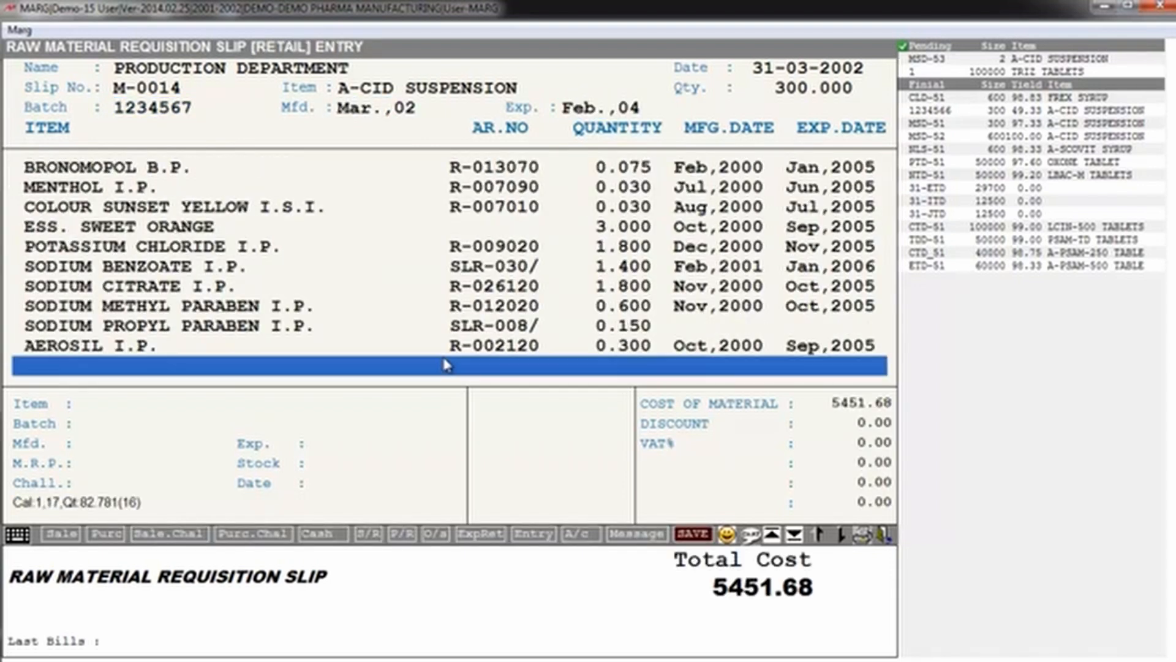
# Step: Review the material lines on the A-CID SUSPENSION requisition slip with their batch and stock details
pyautogui.press('Up')
pyautogui.press('Up')
pyautogui.press('Up')
pyautogui.press('Up')
pyautogui.press('Up')
pyautogui.press('Up')
pyautogui.press('Up')
pyautogui.press('Up')
pyautogui.press('Up')
pyautogui.press('Up')
pyautogui.press('Up')
pyautogui.press('Up')
pyautogui.press('Up')
pyautogui.press('Up')
pyautogui.press('Up')
pyautogui.press('Up')
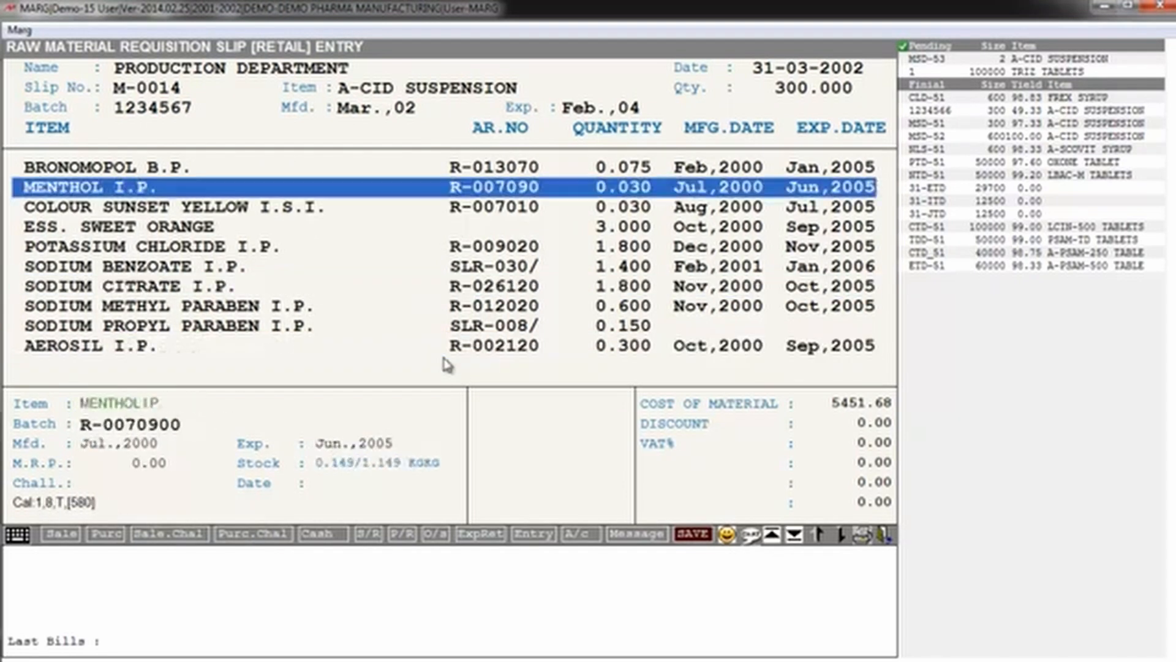
pyautogui.press('Down')
pyautogui.press('Down')
pyautogui.press('Down')
pyautogui.press('Down')
pyautogui.press('Down')
pyautogui.press('Down')
pyautogui.press('Down')
pyautogui.press('Down')
pyautogui.press('Down')
pyautogui.press('Down')
pyautogui.press('Down')
pyautogui.press('Down')
pyautogui.press('Down')
pyautogui.press('Down')
pyautogui.press('Down')
pyautogui.press('Down')
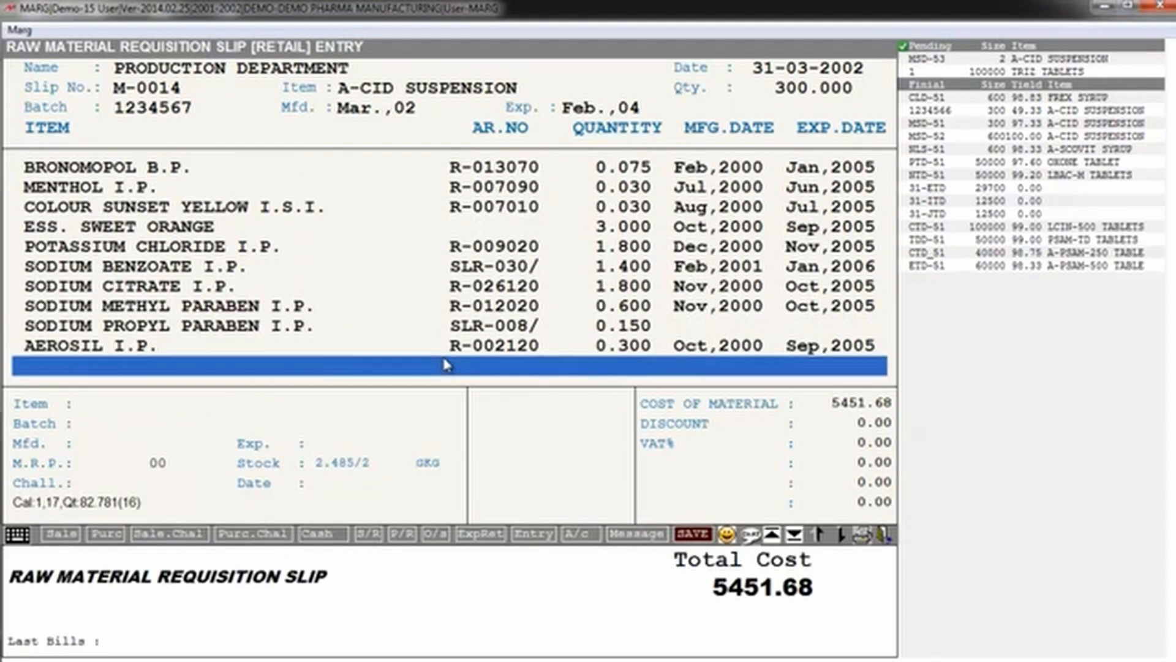
# Step: Save the changes to the A-CID SUSPENSION raw material requisition slip
pyautogui.press('Return')
pyautogui.press('Return')
pyautogui.press('Return')
pyautogui.press('Return')
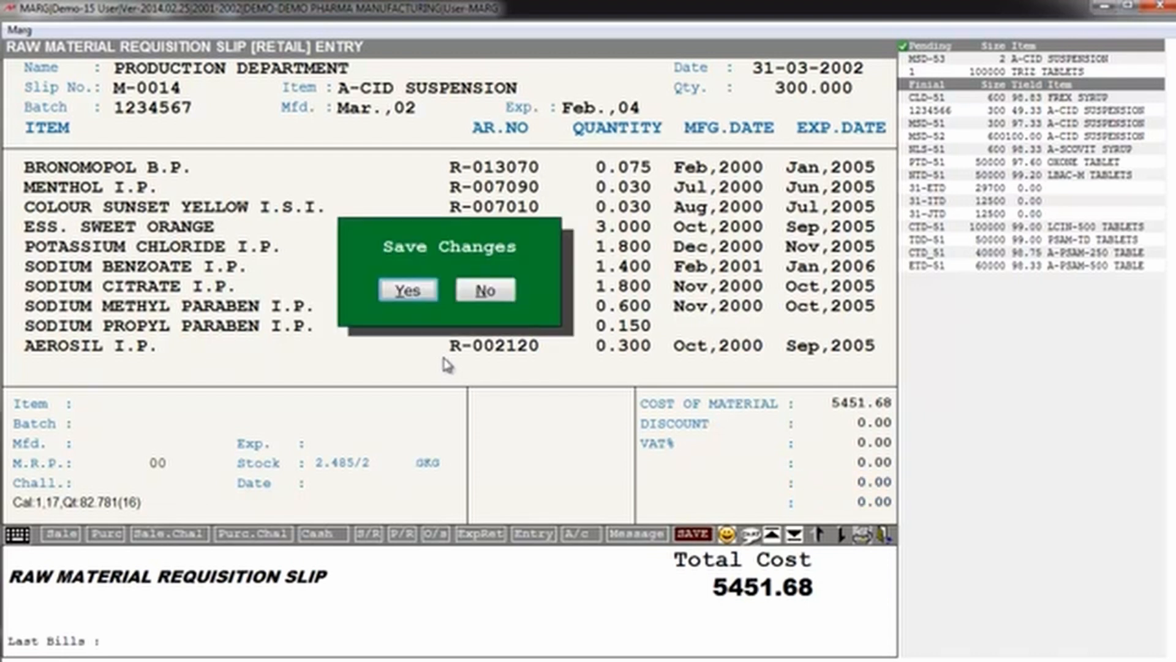
pyautogui.press('Return')
pyautogui.press('Return')
pyautogui.press('Return')
pyautogui.press('Return')
pyautogui.press('Return')
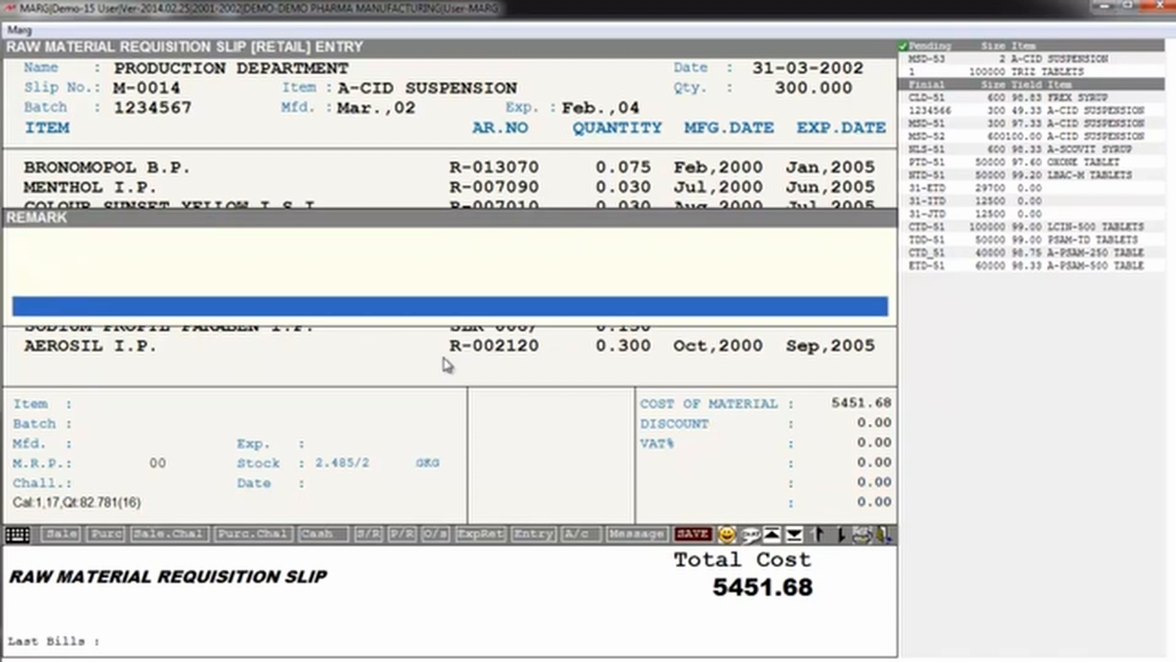
# Step: Leave the remark blank and generate the REQUISITION FORM from the batch's manufacturing records
pyautogui.press('Down')
pyautogui.press('Down')
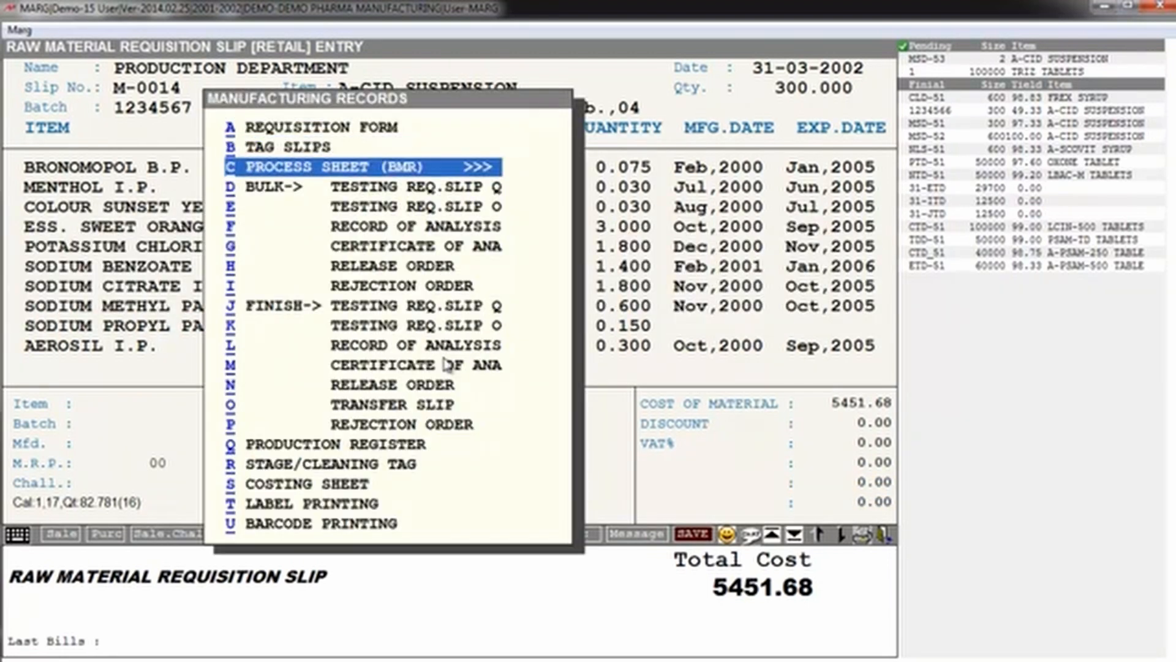
pyautogui.press('Up')
pyautogui.press('Down')
pyautogui.press('Up')
pyautogui.press('Up')
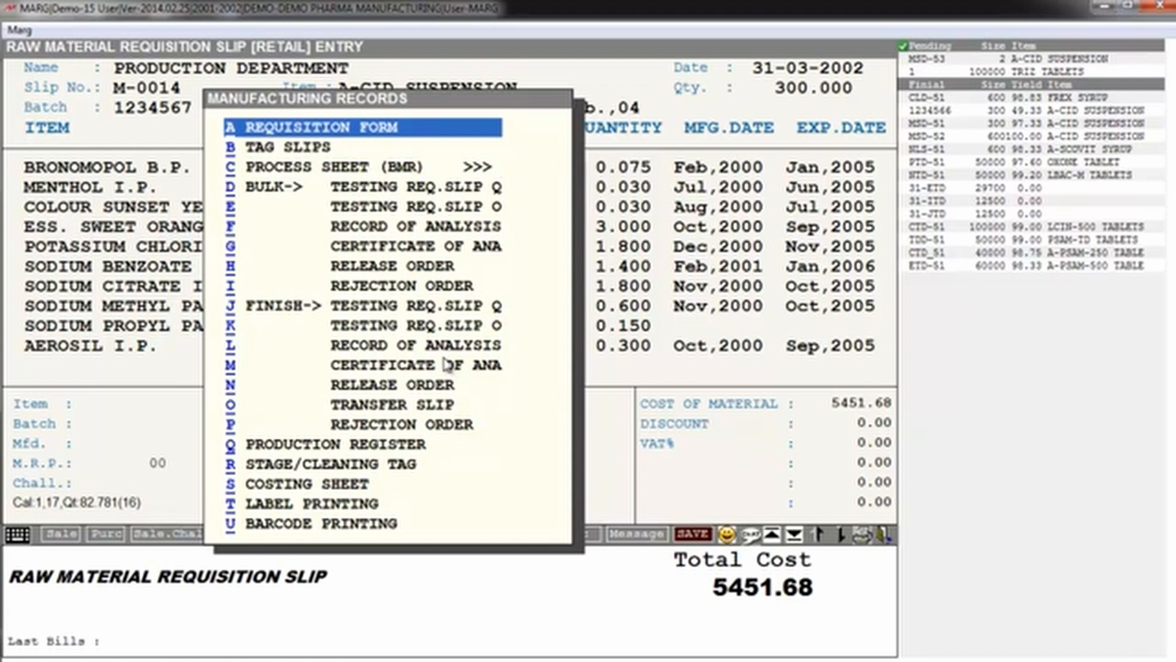
pyautogui.press('Return')
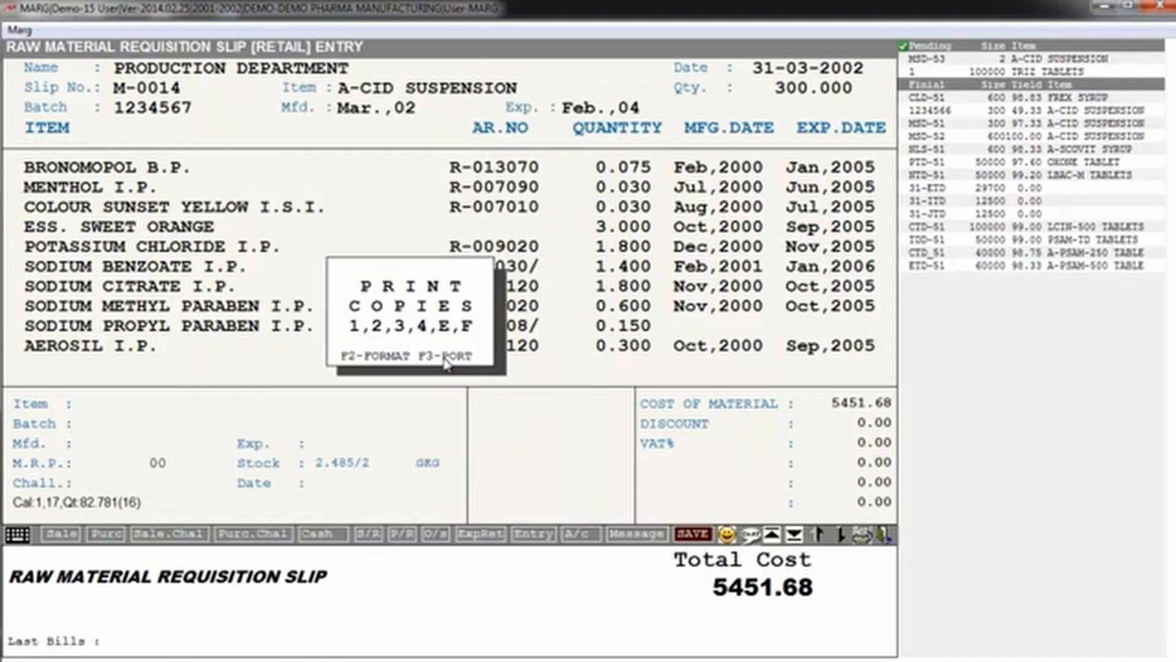
pyautogui.press('Return')
# Step: Examine the raw material requisition/issue slip's batch details, required quantities, overages, issued quantities and test report numbers, and close it
pyautogui.press('Right')
pyautogui.press('Right')
pyautogui.press('Right')
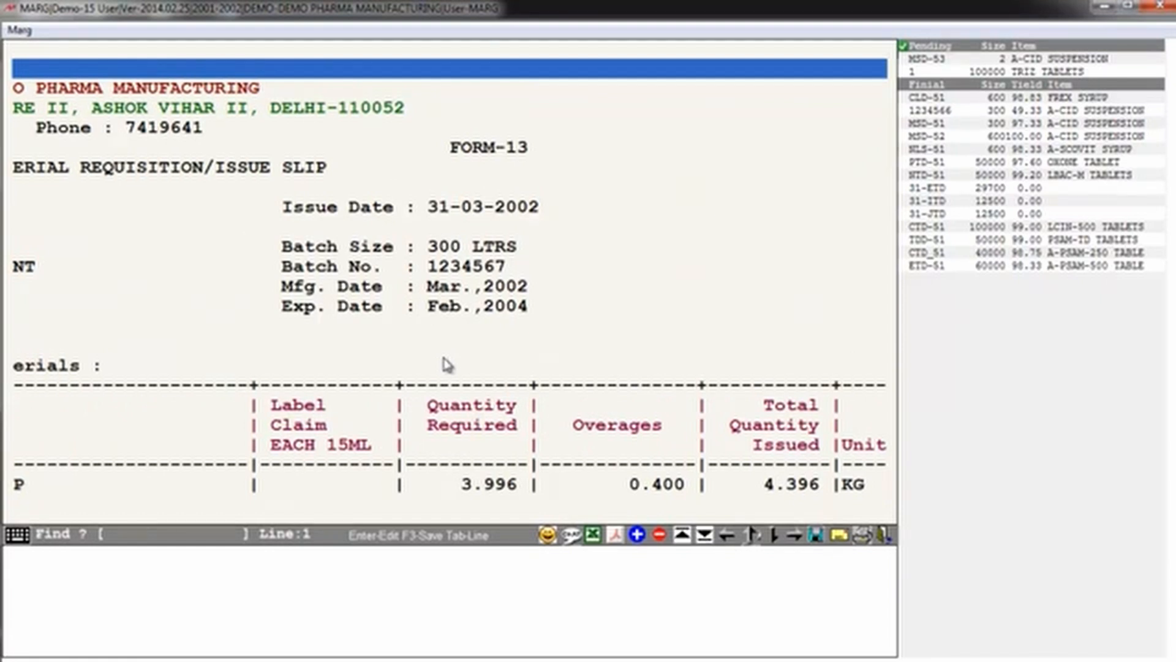
pyautogui.press('Right')
pyautogui.press('Left')
pyautogui.press('Left')
pyautogui.press('Down')
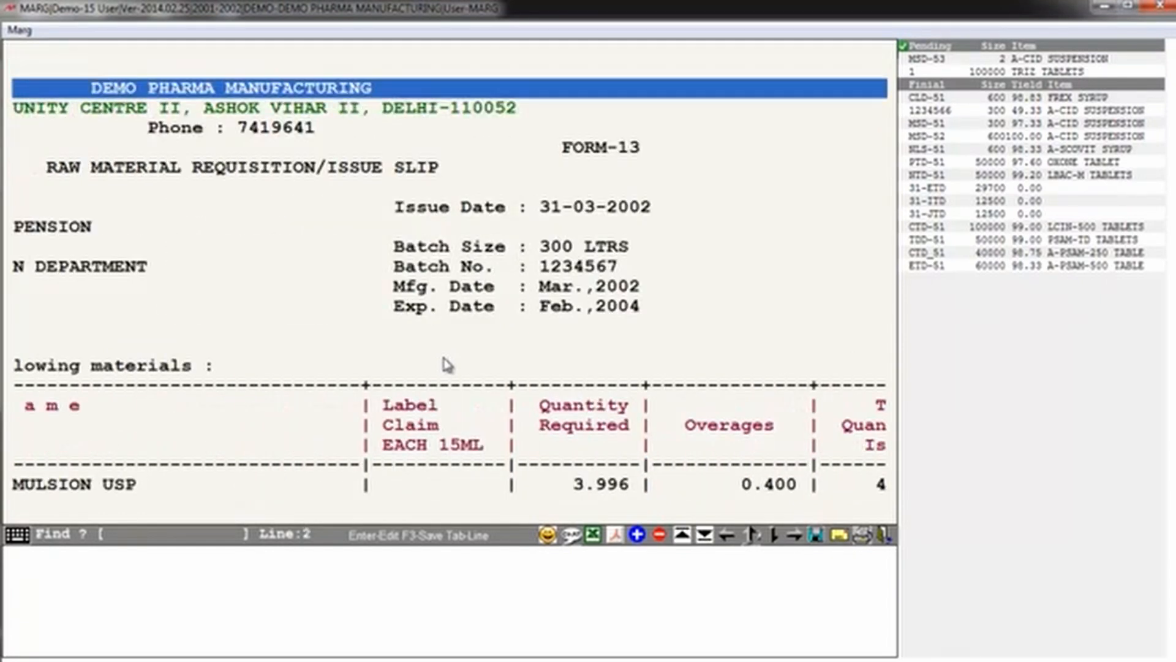
pyautogui.press('Down')
pyautogui.press('Down')
pyautogui.press('Down')
pyautogui.press('Down')
pyautogui.press('Down')
pyautogui.press('Down')
pyautogui.press('Down')
pyautogui.press('Down')
pyautogui.press('Down')
pyautogui.press('Down')
pyautogui.press('Down')
pyautogui.press('Down')
pyautogui.press('Down')
pyautogui.press('Down')
pyautogui.press('Down')
pyautogui.press('Down')
pyautogui.press('Down')
pyautogui.press('Down')
pyautogui.press('Down')
pyautogui.press('Down')
pyautogui.press('Left')
pyautogui.press('Left')
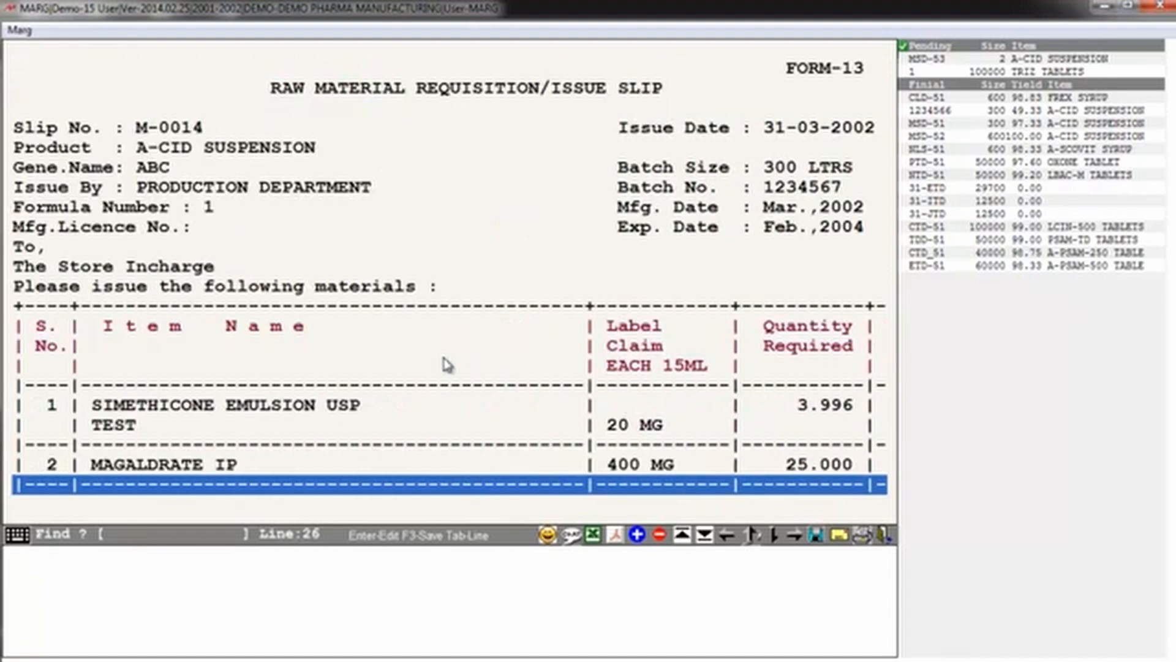
pyautogui.press('Right')
pyautogui.press('Right')
pyautogui.press('Right')
pyautogui.press('Right')
pyautogui.press('Right')
pyautogui.press('Right')
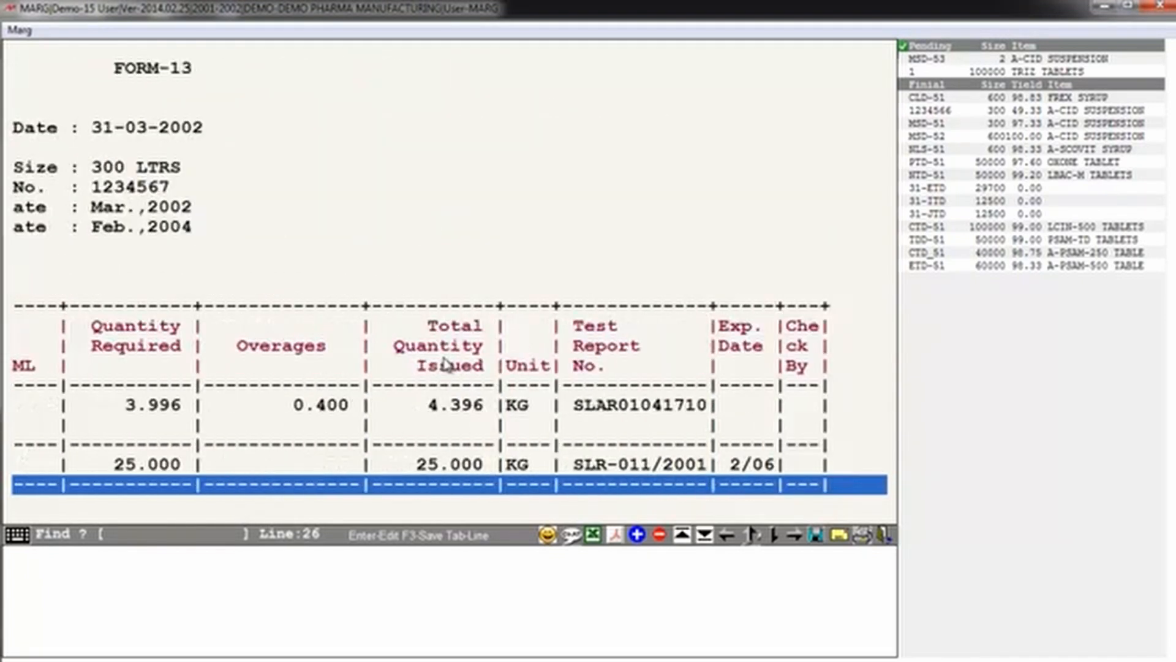
pyautogui.press('Left')
pyautogui.press('Left')
pyautogui.press('Left')
pyautogui.press('Left')
pyautogui.press('Left')
pyautogui.press('Down')
pyautogui.press('Down')
pyautogui.press('Down')
pyautogui.press('Down')
pyautogui.press('Down')
pyautogui.press('Down')
pyautogui.press('Down')
pyautogui.press('Down')
pyautogui.press('Down')
pyautogui.press('Down')
pyautogui.press('Down')
pyautogui.press('Down')
pyautogui.press('Down')
pyautogui.press('Down')
pyautogui.press('Down')
pyautogui.press('Down')
pyautogui.press('Down')
pyautogui.press('Down')
pyautogui.press('Down')
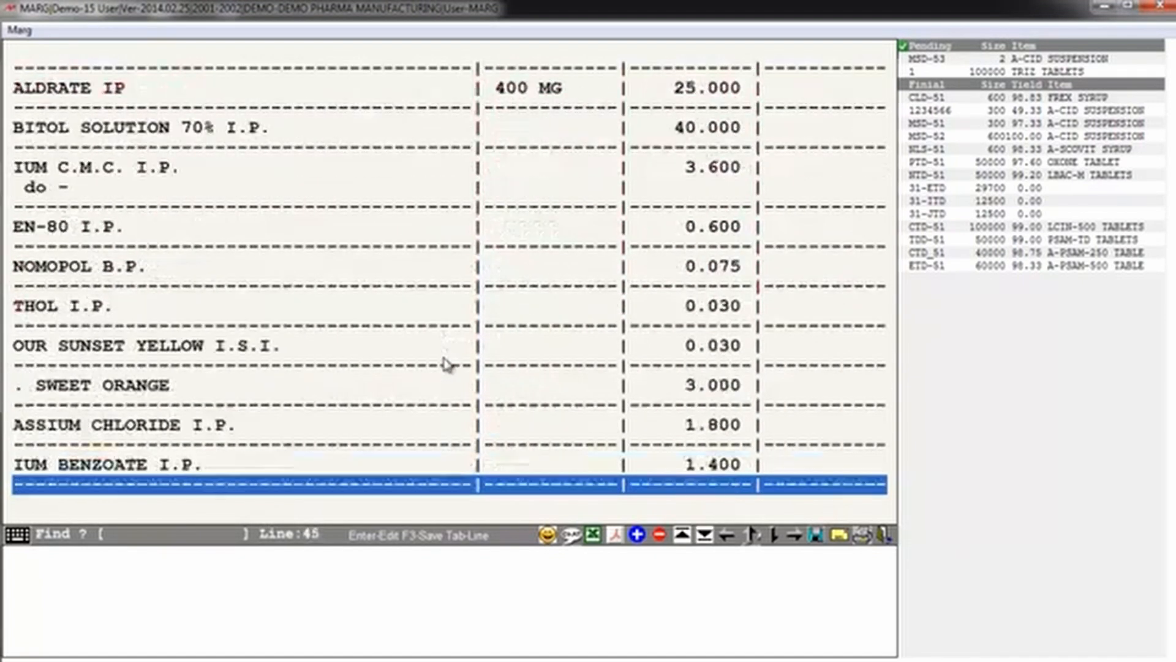
pyautogui.press('Down')
pyautogui.press('Down')
pyautogui.press('Down')
pyautogui.press('Down')
pyautogui.press('Down')
pyautogui.press('Down')
pyautogui.press('Down')
pyautogui.press('Down')
pyautogui.press('Down')
pyautogui.press('Escape')
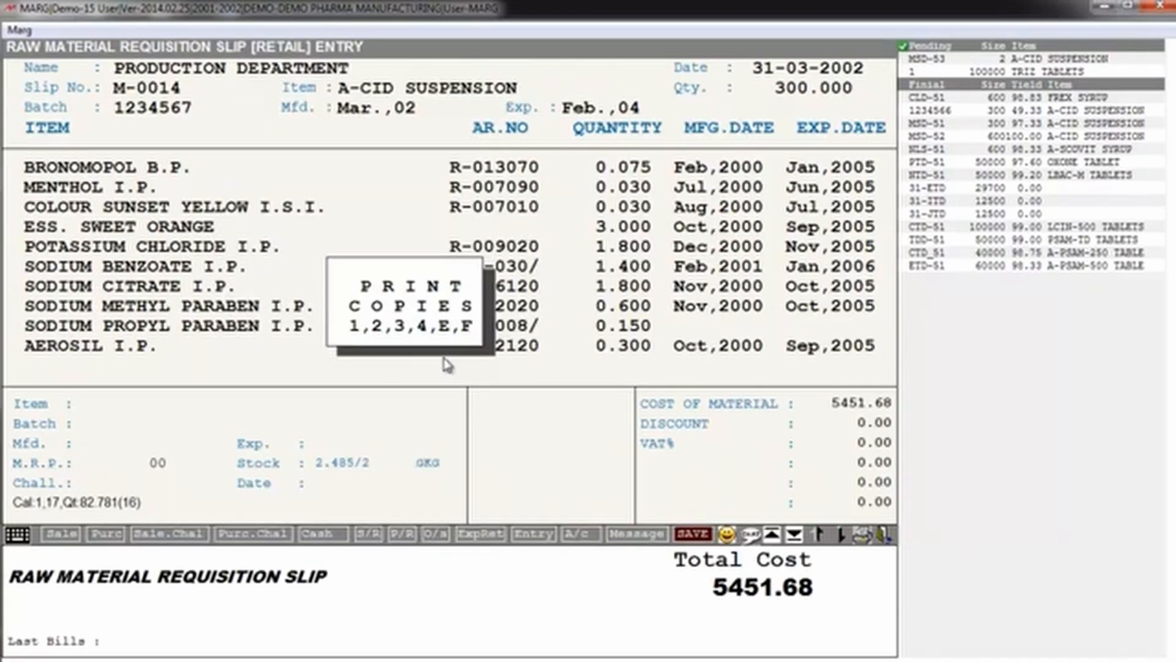
pyautogui.press('Escape')
# Step: Open the PROCESS SHEET (BMR) records, look through the LIQUID BPR reports and return to the manufacturing records
pyautogui.press('Down')
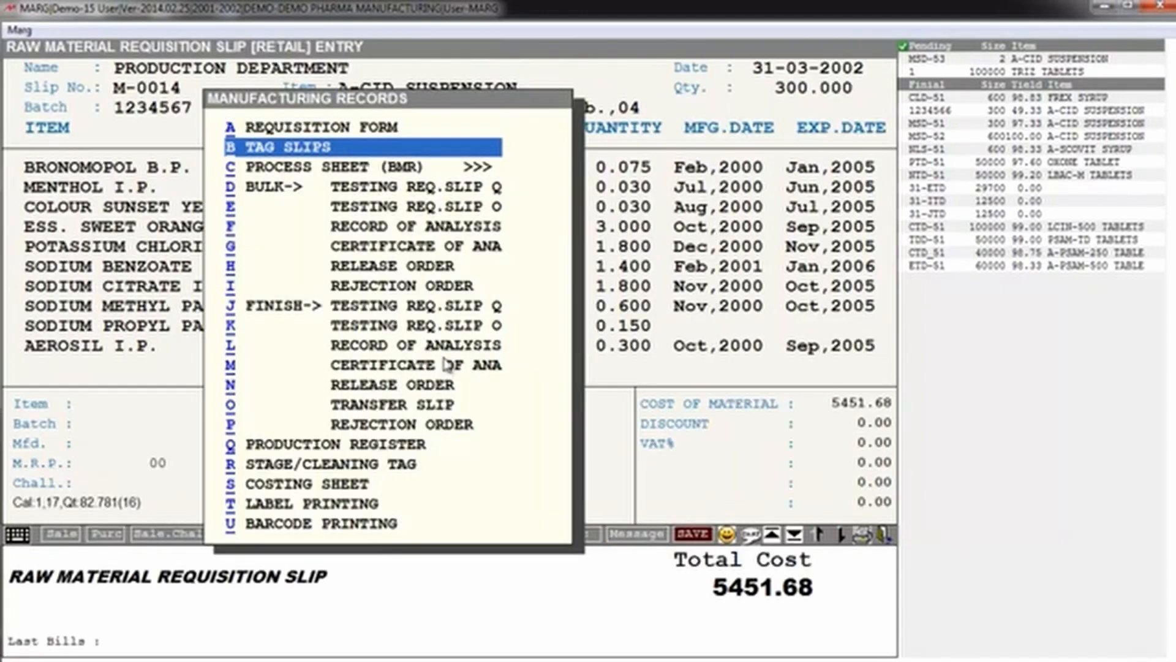
pyautogui.press('Down')
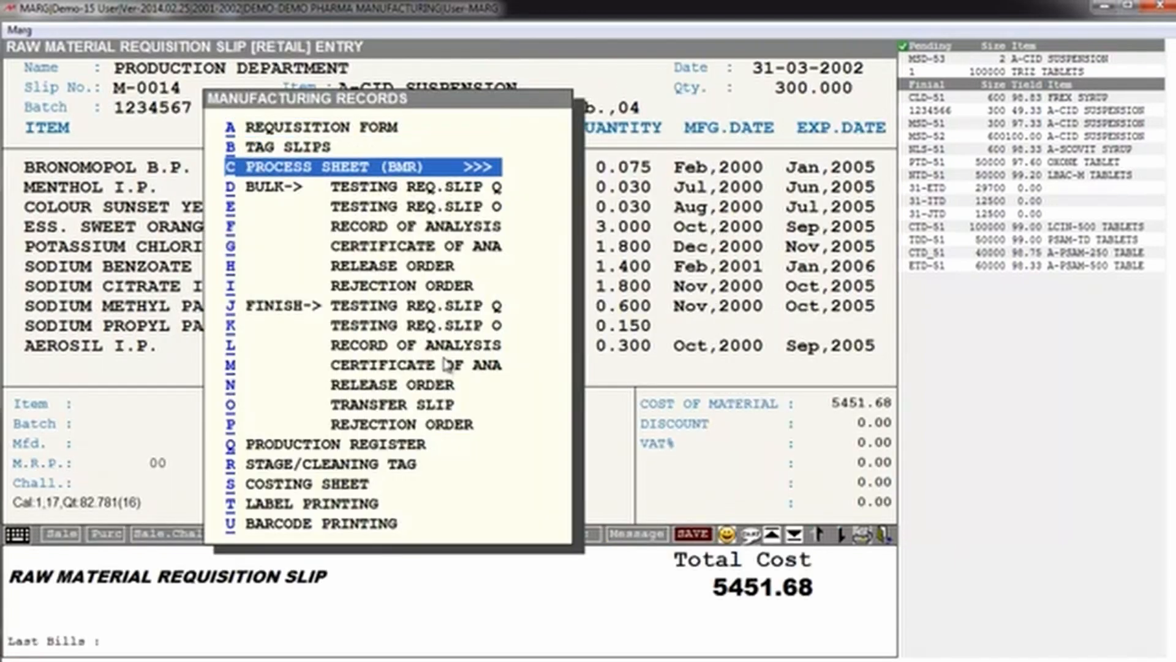
pyautogui.press('Return')
pyautogui.press('Down')
pyautogui.press('Down')
pyautogui.press('Down')
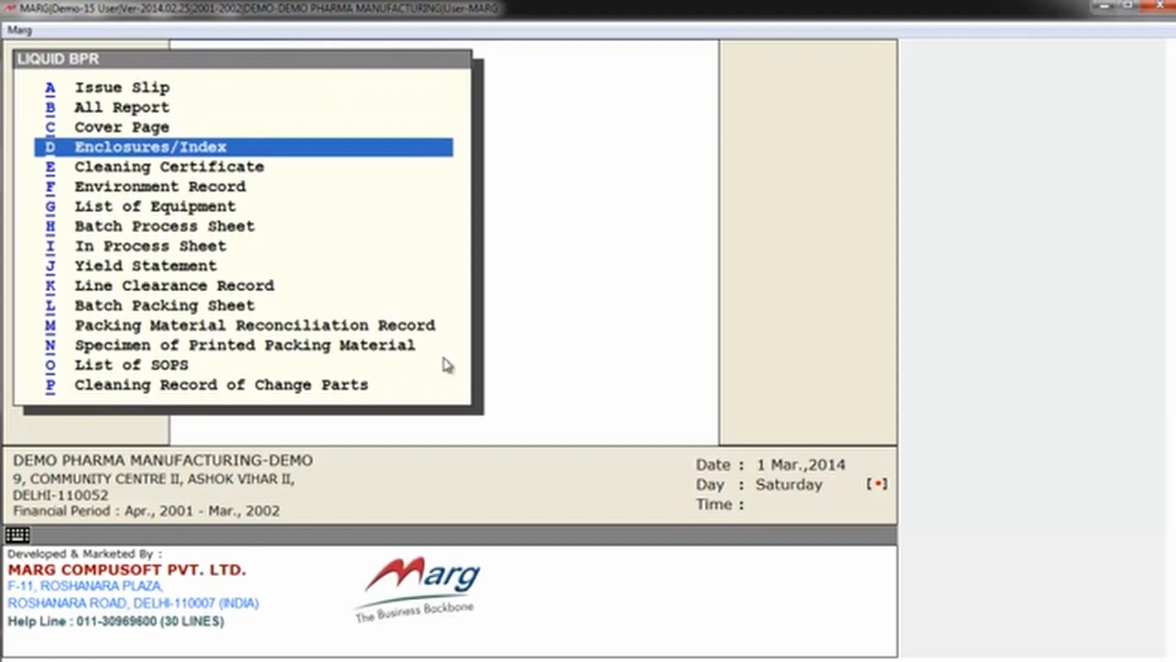
pyautogui.press('Down')
pyautogui.press('Down')
pyautogui.press('Down')
pyautogui.press('Down')
pyautogui.press('Down')
pyautogui.press('Down')
pyautogui.press('Down')
pyautogui.press('Down')
pyautogui.press('Down')
pyautogui.press('Up')
pyautogui.press('Up')
pyautogui.press('Up')
pyautogui.press('Up')
pyautogui.press('Up')
pyautogui.press('Up')
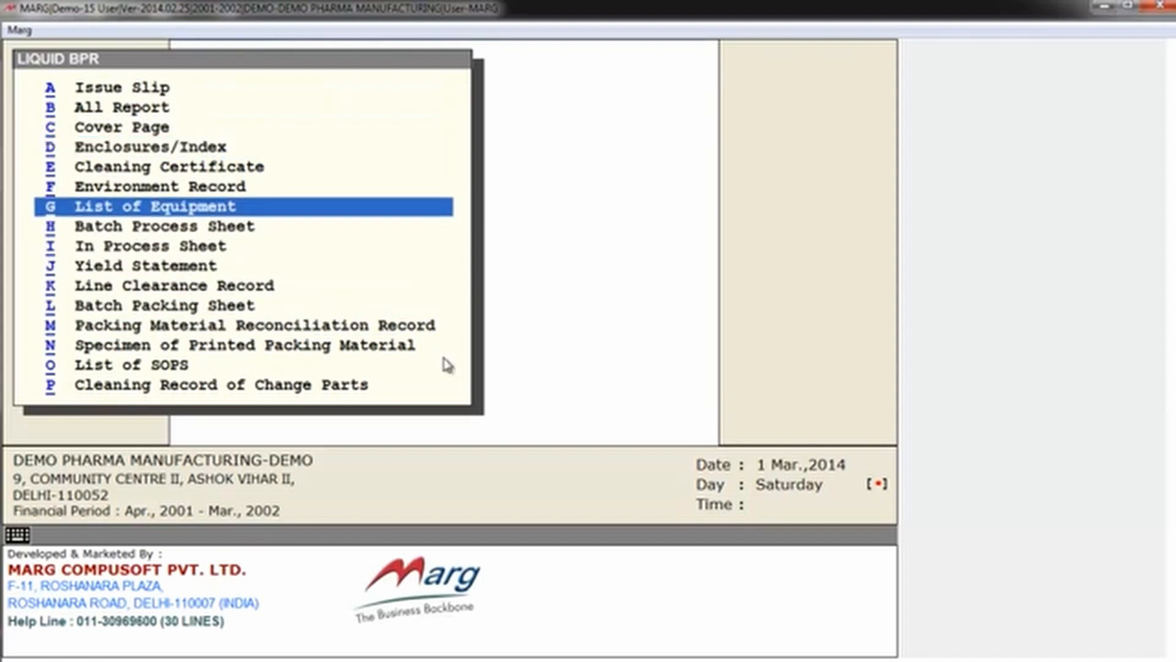
pyautogui.press('Up')
pyautogui.press('Up')
pyautogui.press('Up')
pyautogui.press('Up')
pyautogui.press('Up')
pyautogui.press('Escape')
# Step: Look through the BULK testing requisition, record of analysis, certificate, release order and rejection order entries in the manufacturing records
pyautogui.press('Down')
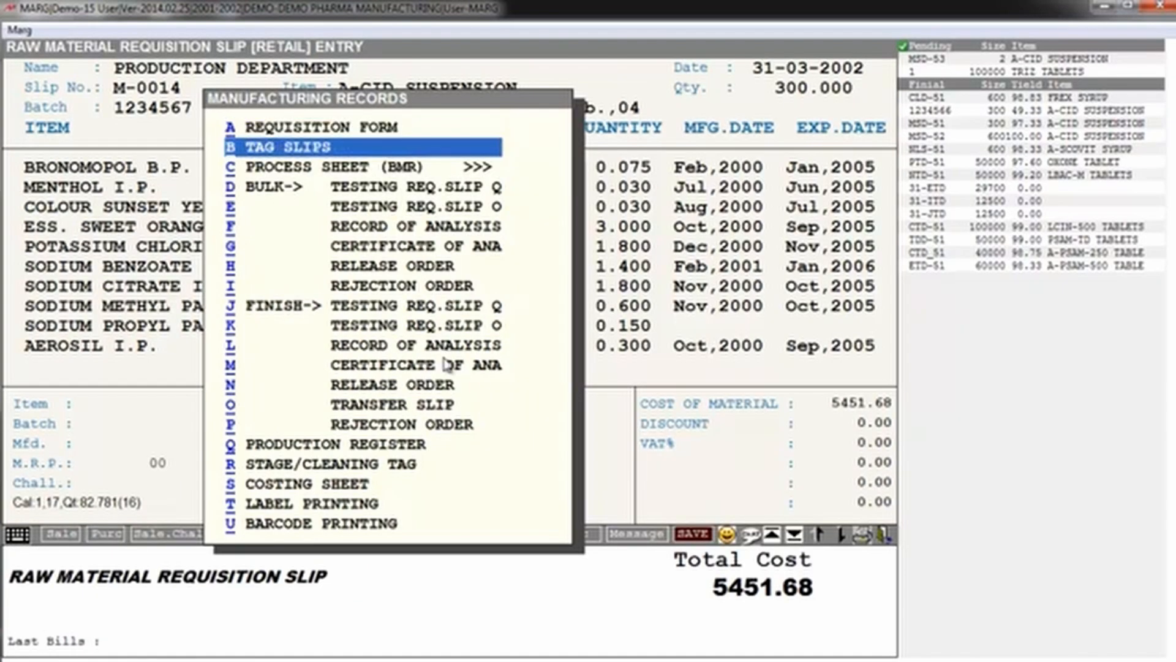
pyautogui.press('Down')
pyautogui.press('Down')
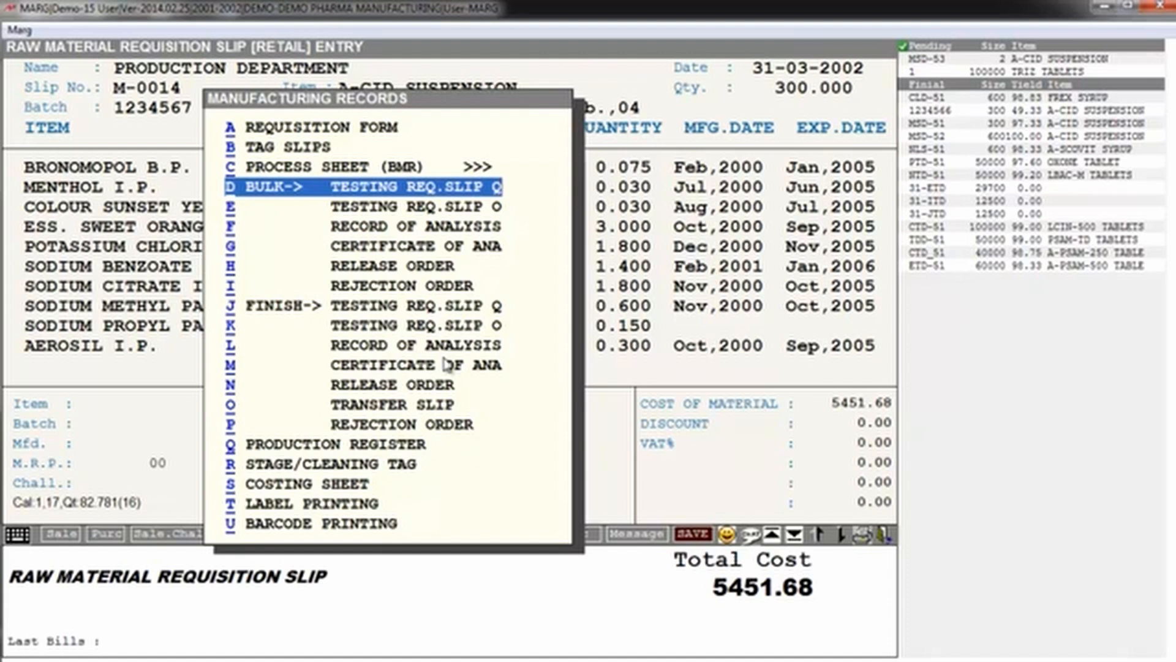
pyautogui.press('Down')
pyautogui.press('Down')
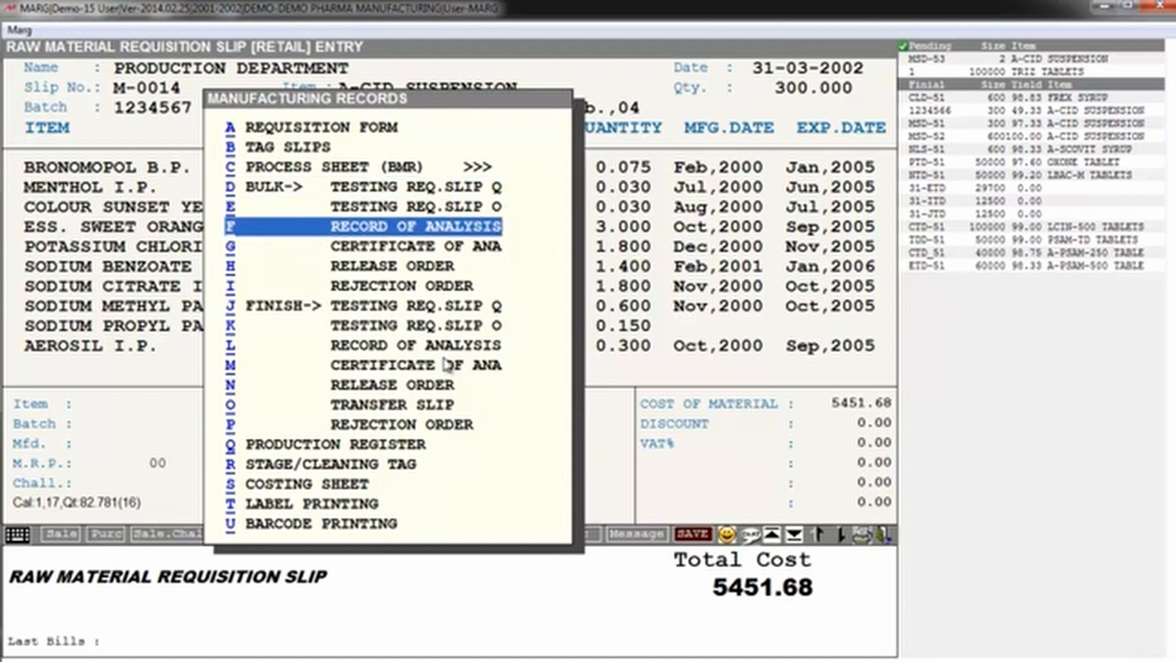
pyautogui.press('Down')
pyautogui.press('Down')
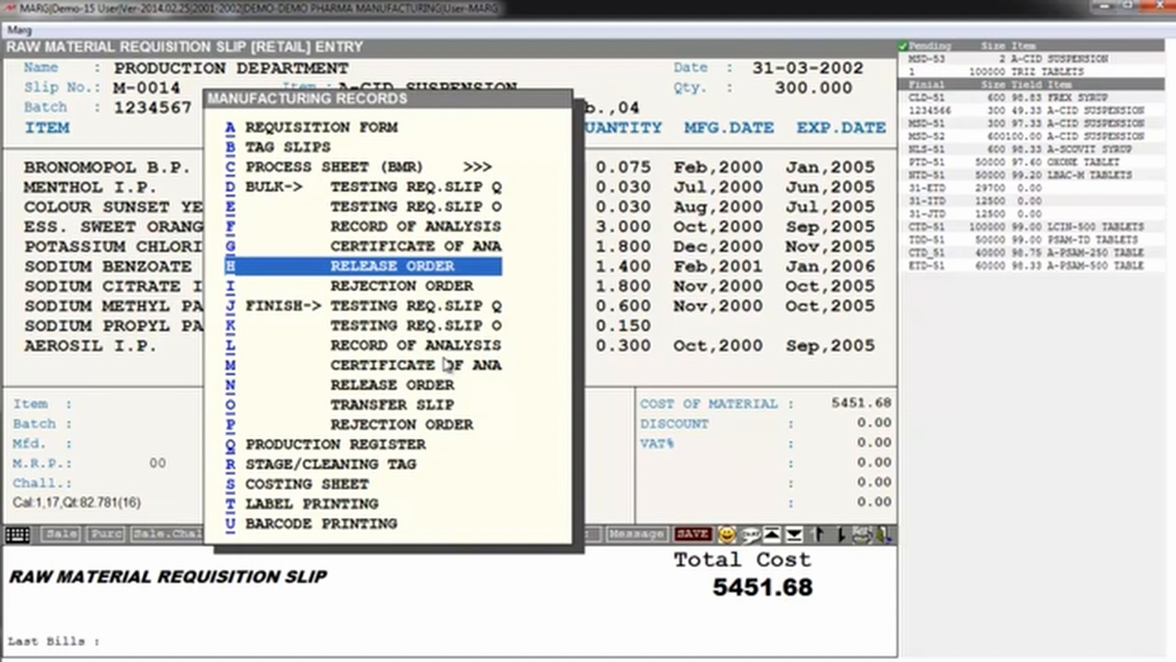
pyautogui.press('Down')
pyautogui.press('Down')
pyautogui.press('Down')
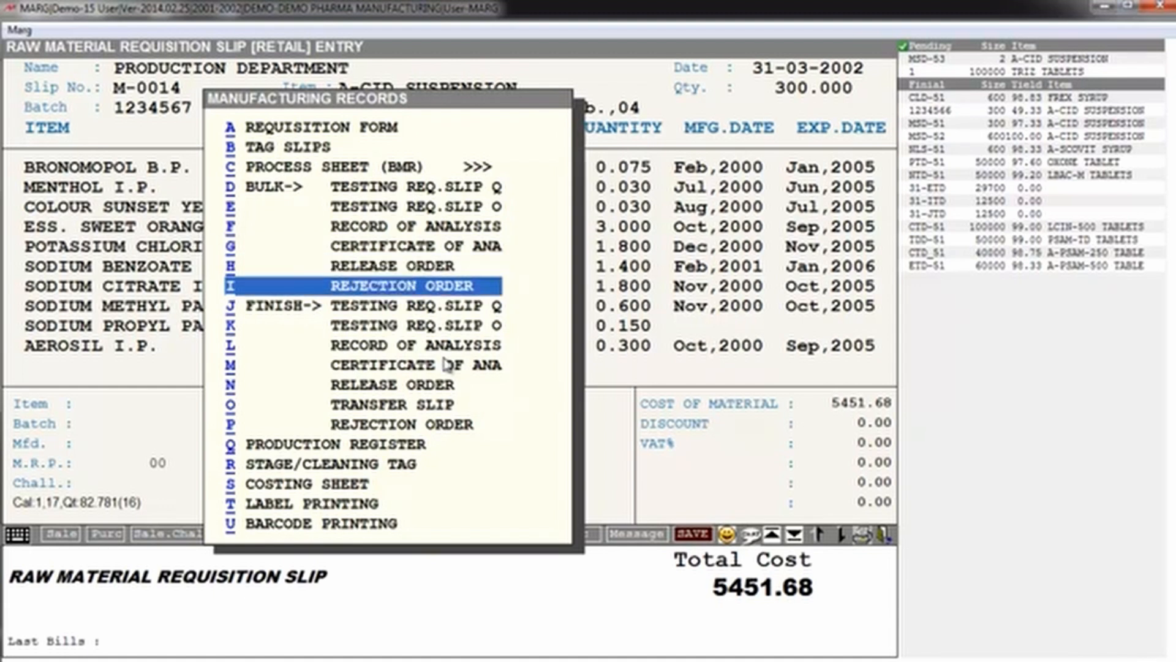
# Step: Review the FINISH entries of the manufacturing records, from the testing requisition slips to the TRANSFER SLIP
pyautogui.press('Up')
pyautogui.press('Down')
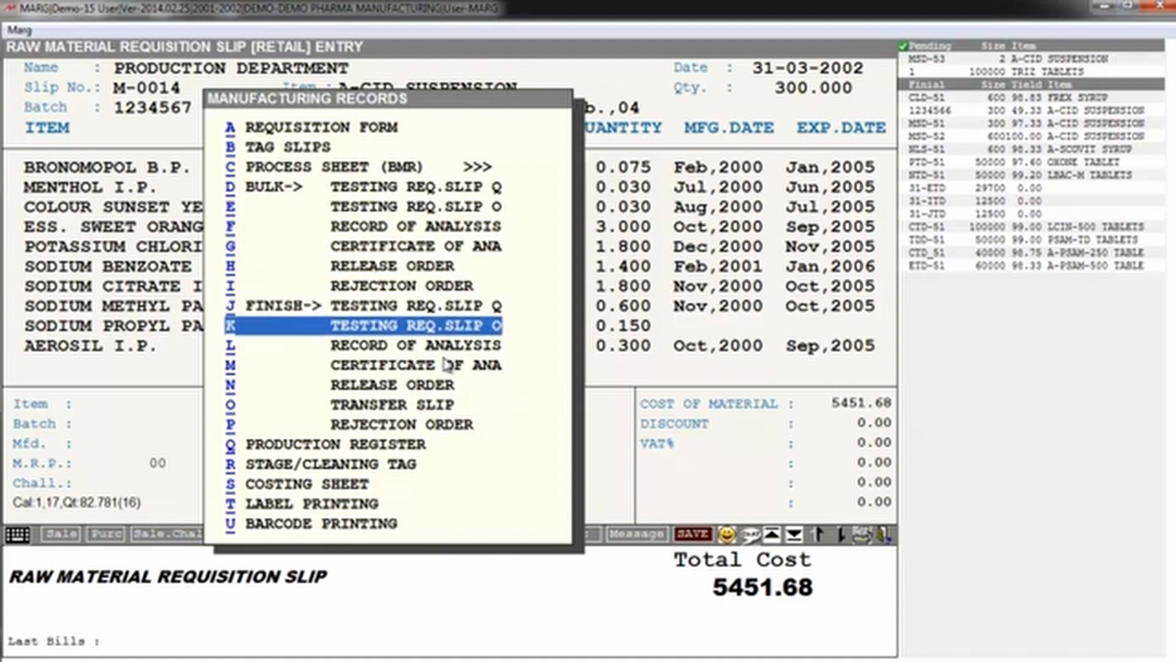
pyautogui.press('Down')
pyautogui.press('Down')
pyautogui.press('Up')
pyautogui.press('Up')
pyautogui.press('Up')
pyautogui.press('Down')
pyautogui.press('Down')
pyautogui.press('Down')
pyautogui.press('Down')
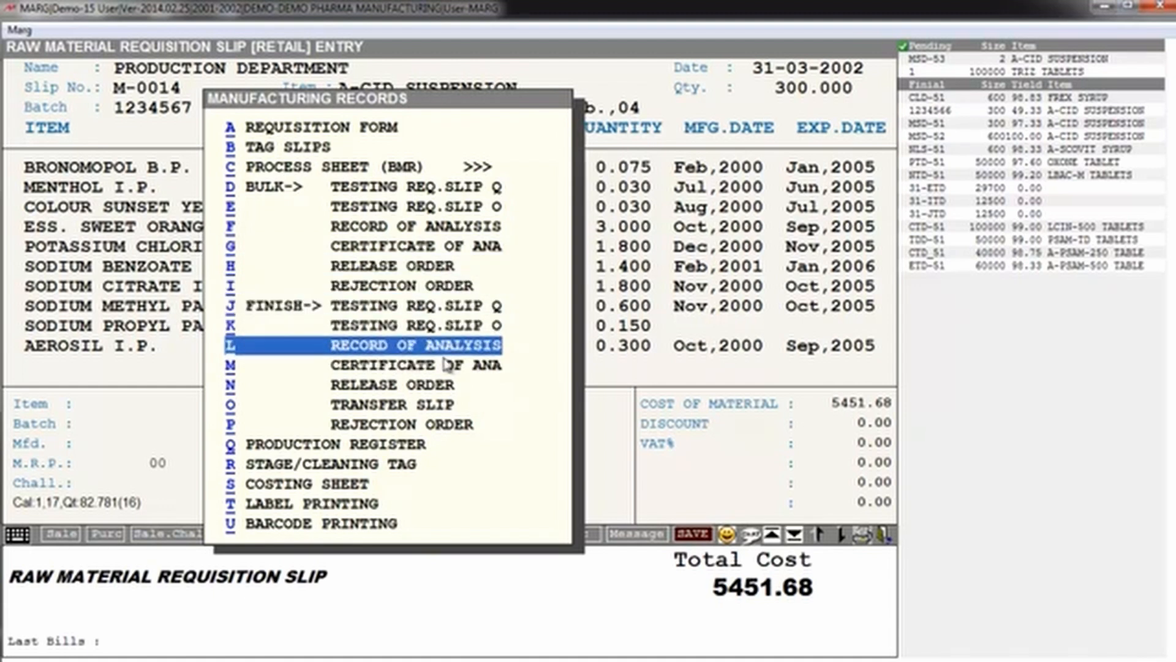
# Step: Look over the remaining manufacturing records, from PRODUCTION REGISTER to LABEL PRINTING, and close the raw material requisition entry
pyautogui.press('Down')
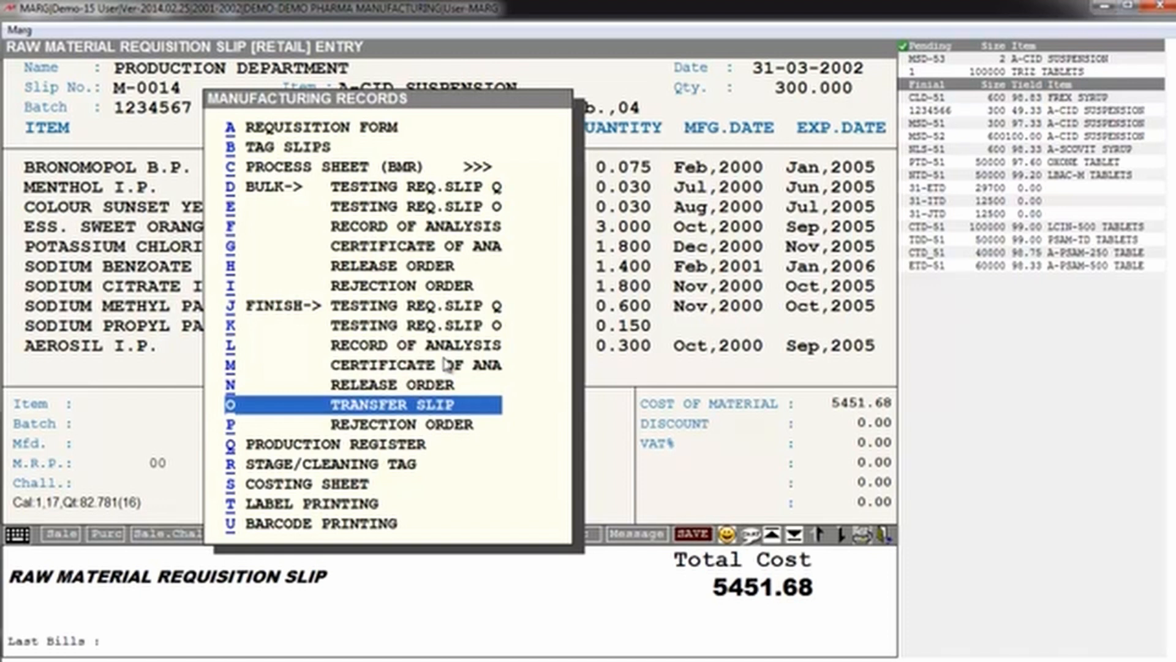
pyautogui.press('Down')
pyautogui.press('Down')
pyautogui.press('Down')
pyautogui.press('Down')
pyautogui.press('Down')
pyautogui.press('Down')
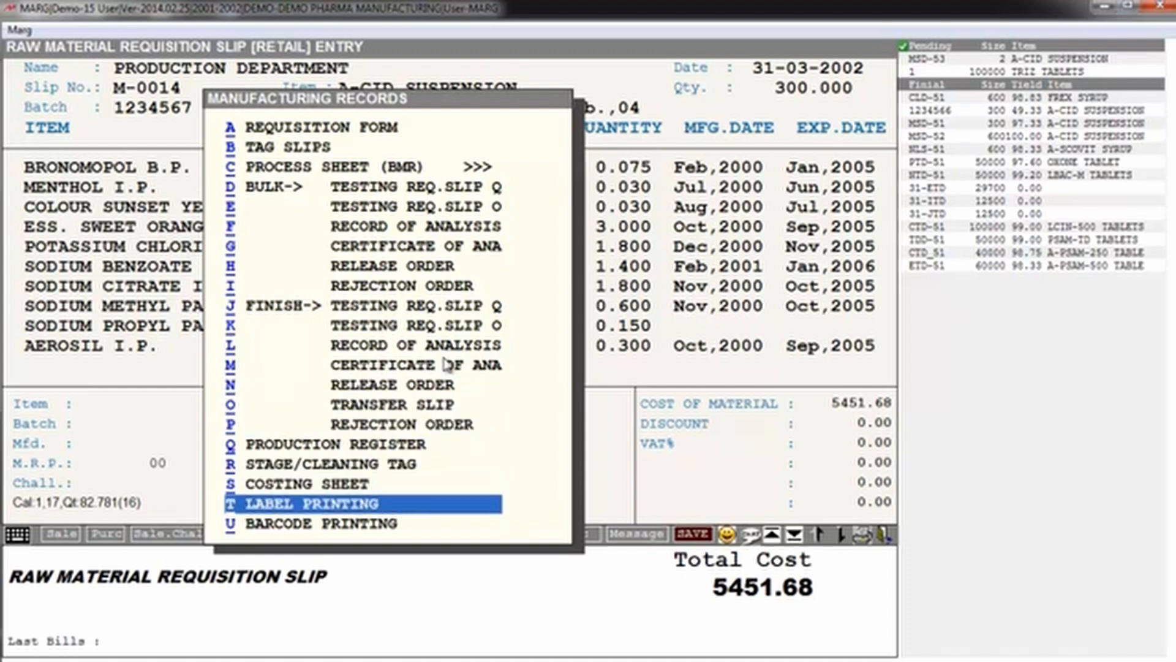
pyautogui.press('Escape')
pyautogui.press('Escape')
pyautogui.press('Escape')
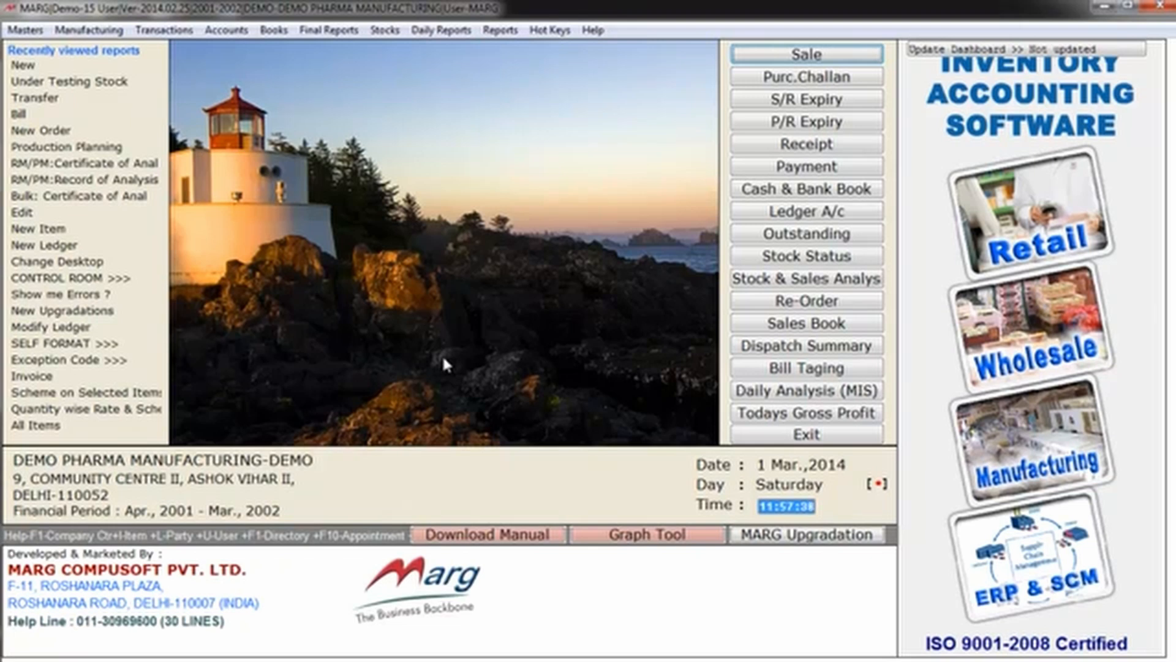
# Step: Open the under-process stock for a transfer note from the PRODUCTION DEPARTMENT
pyautogui.hotkey('alt', 'm')
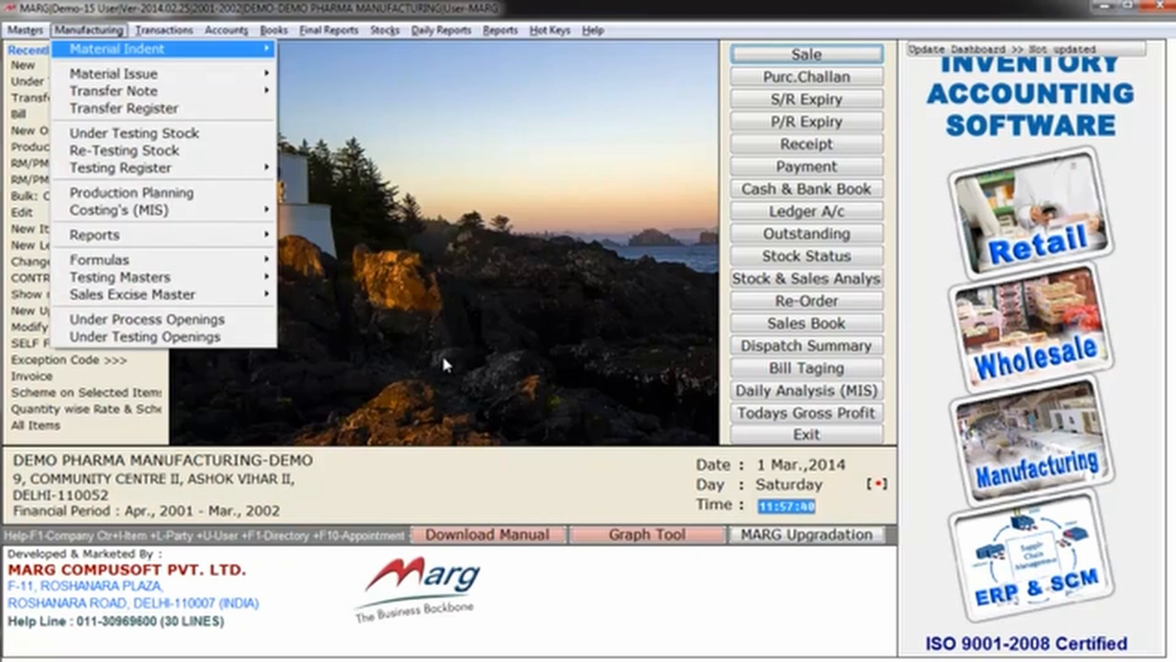
pyautogui.press('Down')
pyautogui.press('Down')
pyautogui.press('Down')
pyautogui.press('Down')
pyautogui.press('Up')
pyautogui.press('Up')
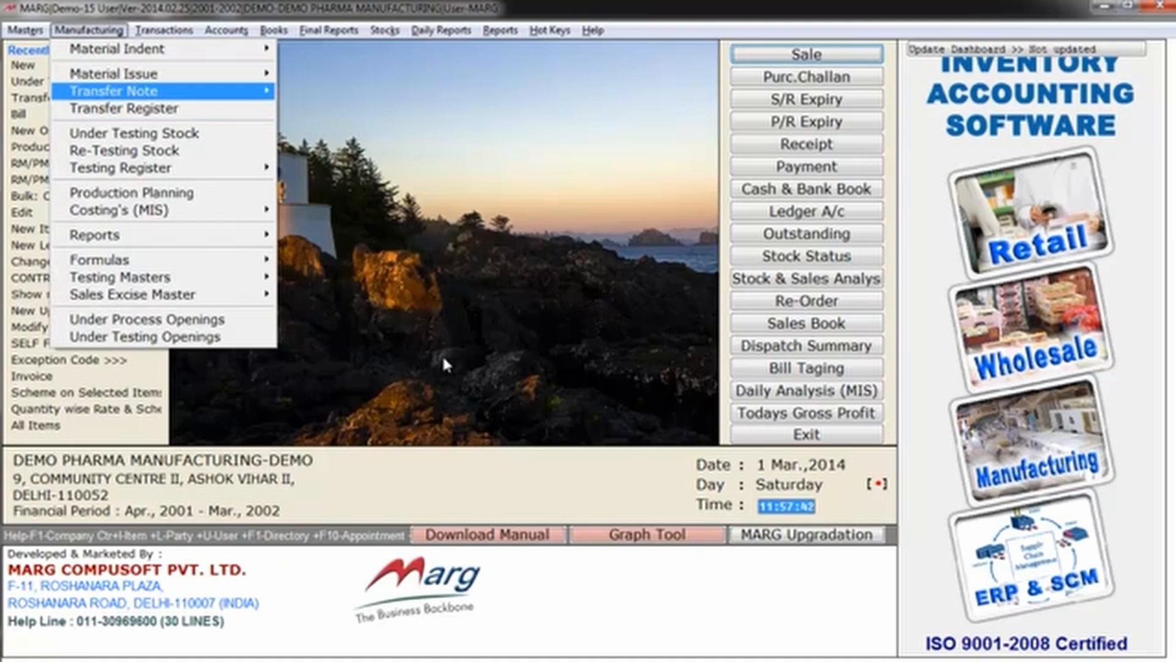
pyautogui.press('Right')
pyautogui.press('Return')
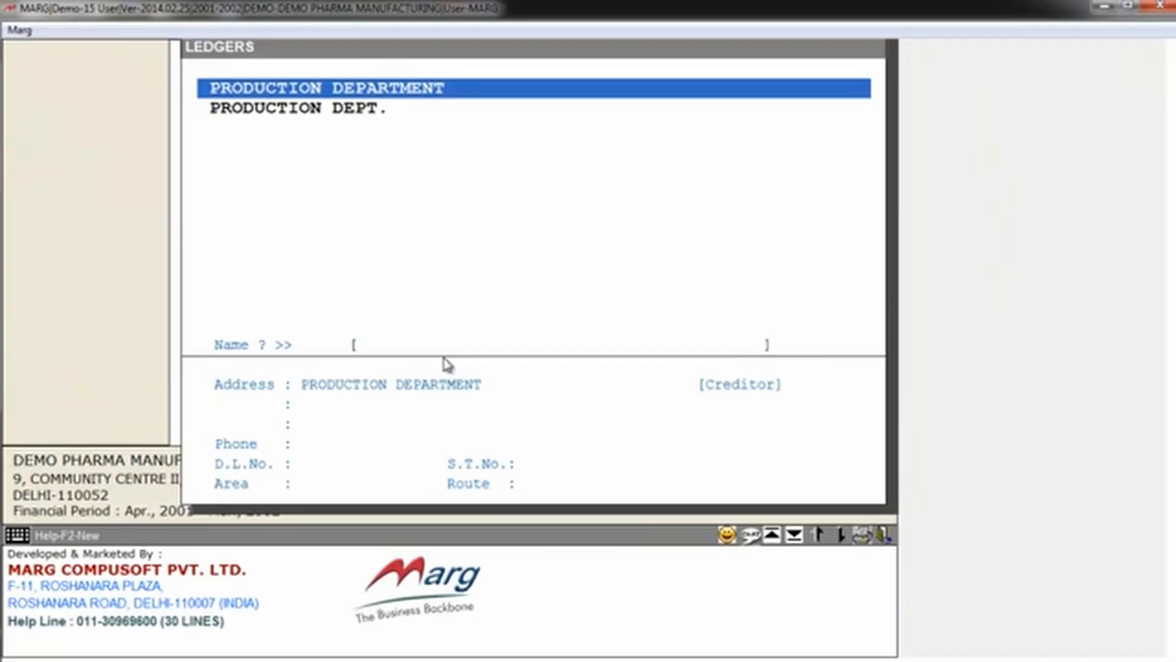
pyautogui.press('Return')
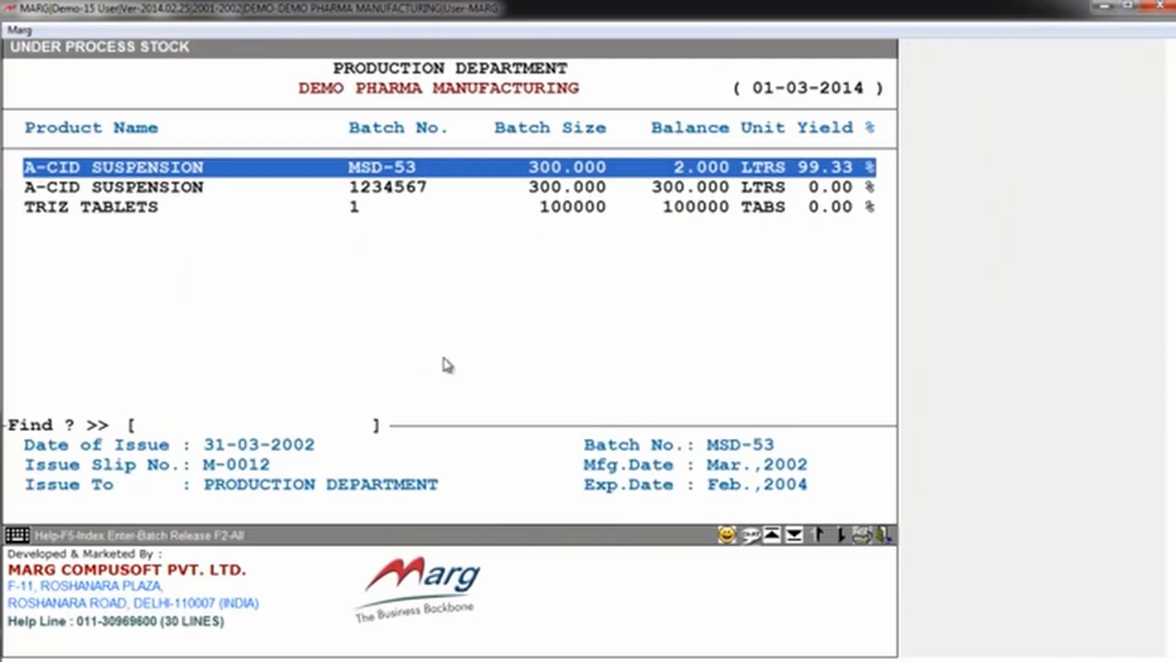
# Step: Try to transfer A-CID SUSPENSION batch 1234567 from the under-process stock, and leave its bill of material
pyautogui.press('Up')
pyautogui.press('Up')
pyautogui.press('Up')
pyautogui.press('Up')
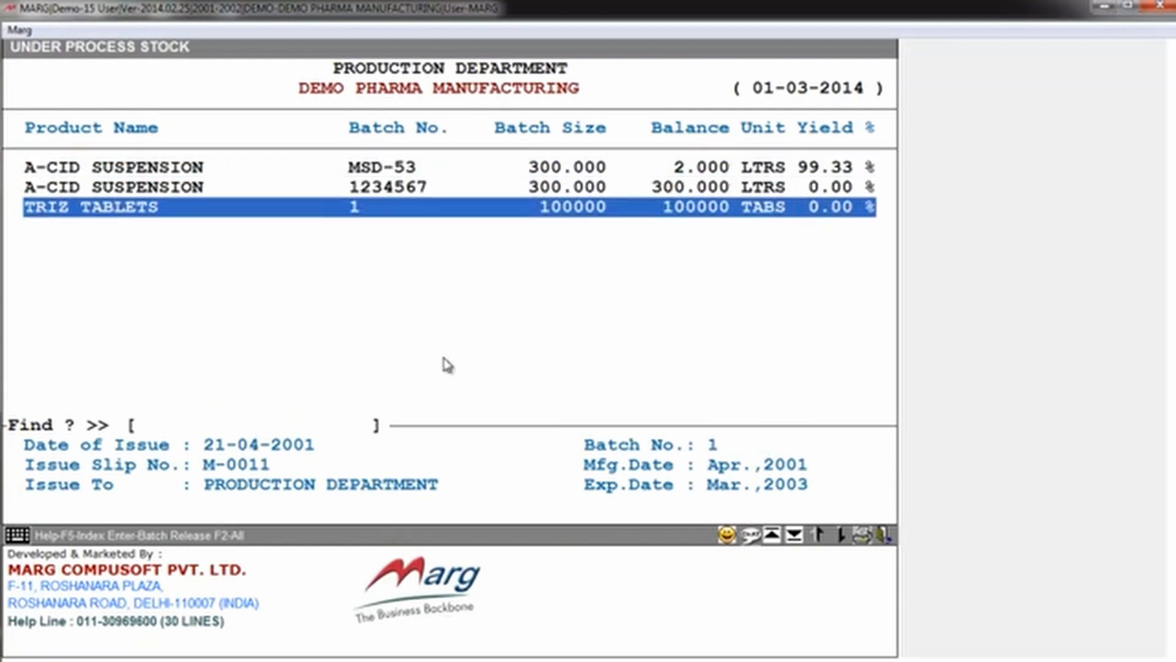
pyautogui.press('Up')
pyautogui.press('Up')
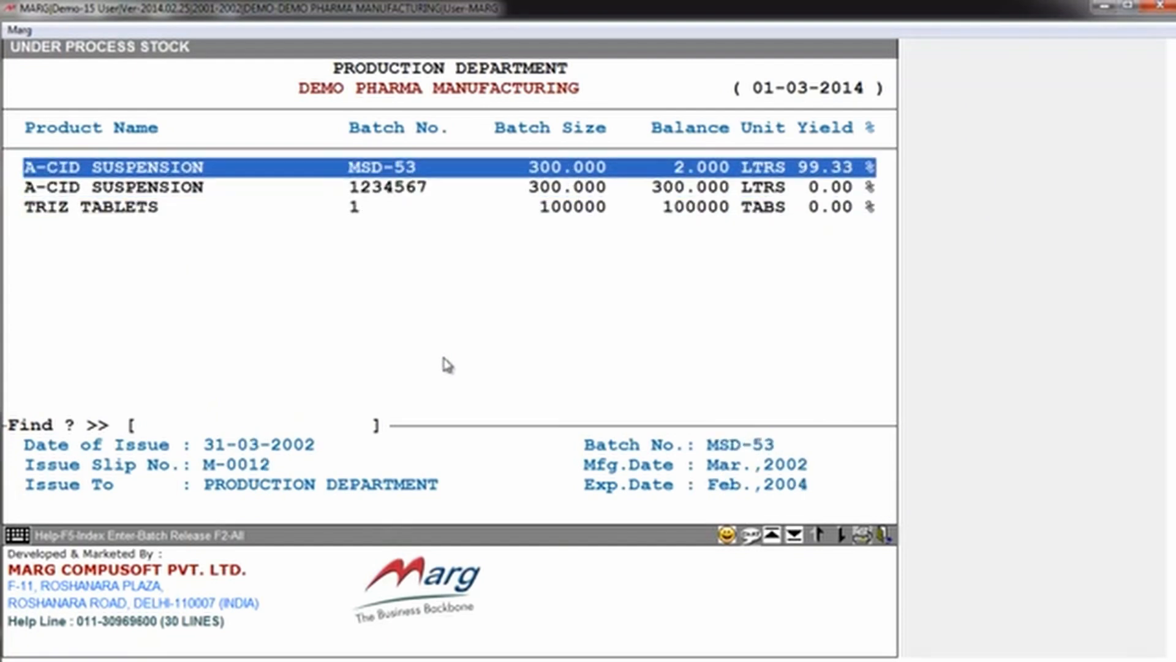
pyautogui.press('Down')
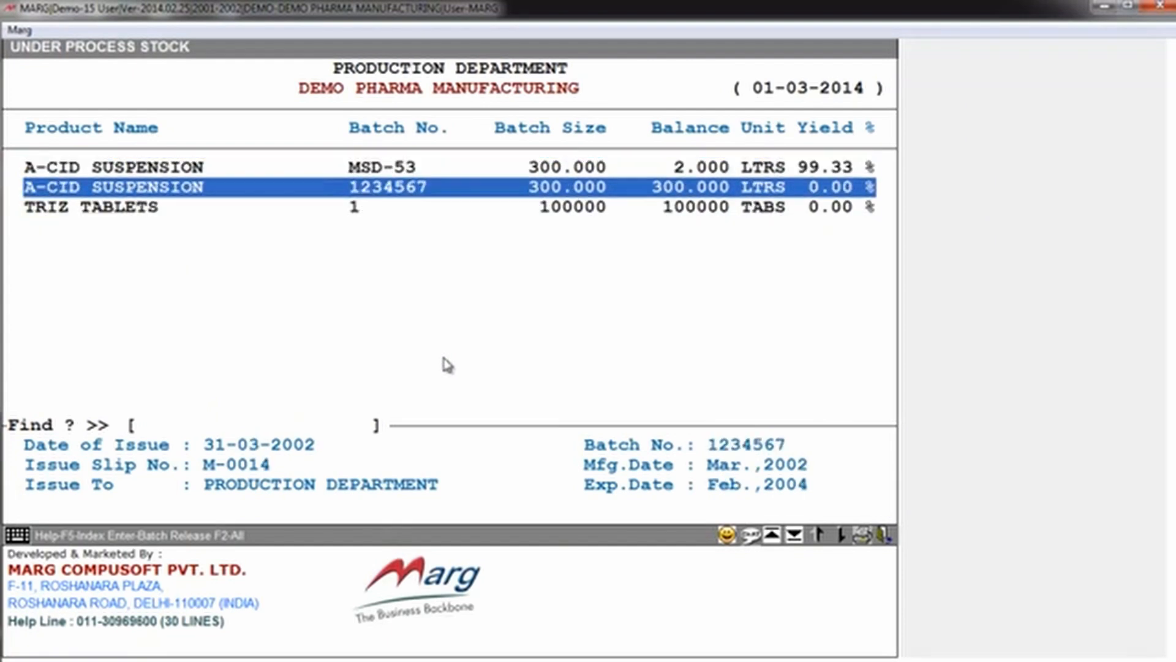
pyautogui.press('Return')
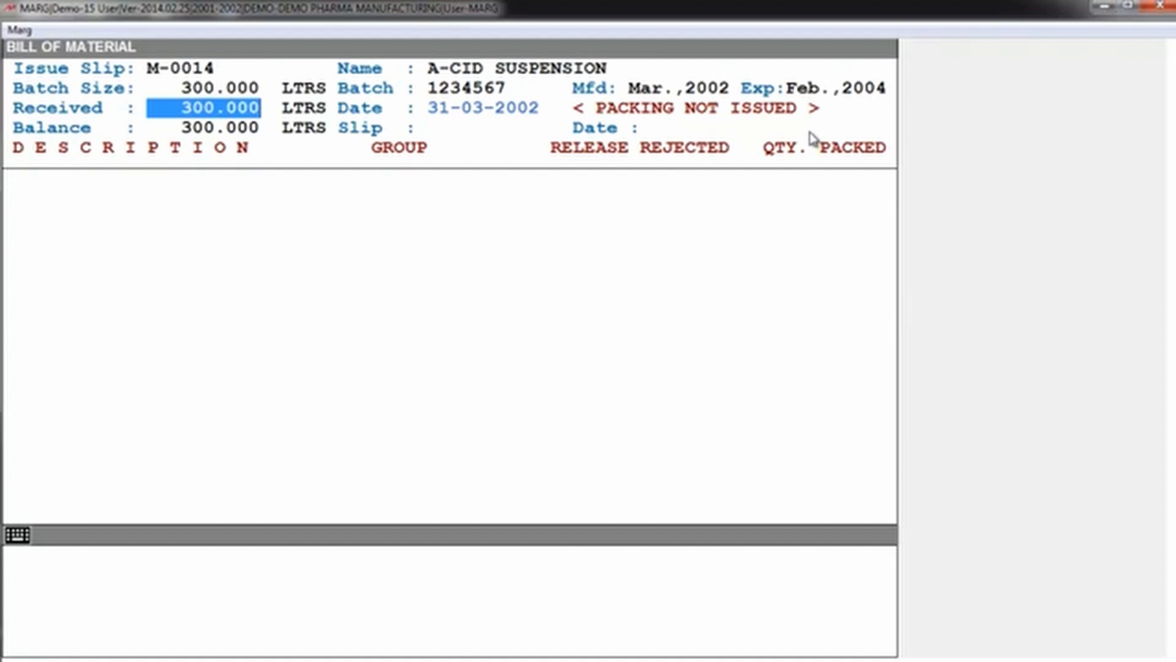
pyautogui.press('Escape')
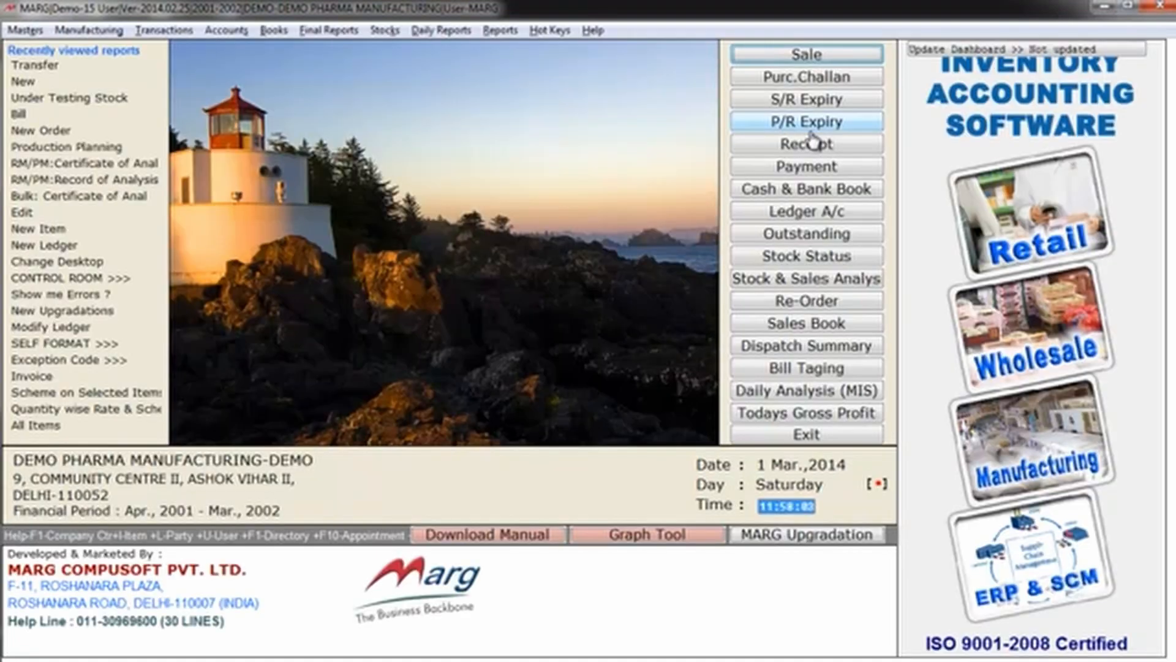
# Step: Start a new packing material requisition slip for the PRODUCTION DEPARTMENT dated 31-03-2002
pyautogui.hotkey('alt', 'f')
pyautogui.press('Left')
pyautogui.press('Left')
pyautogui.press('Left')
pyautogui.press('Left')
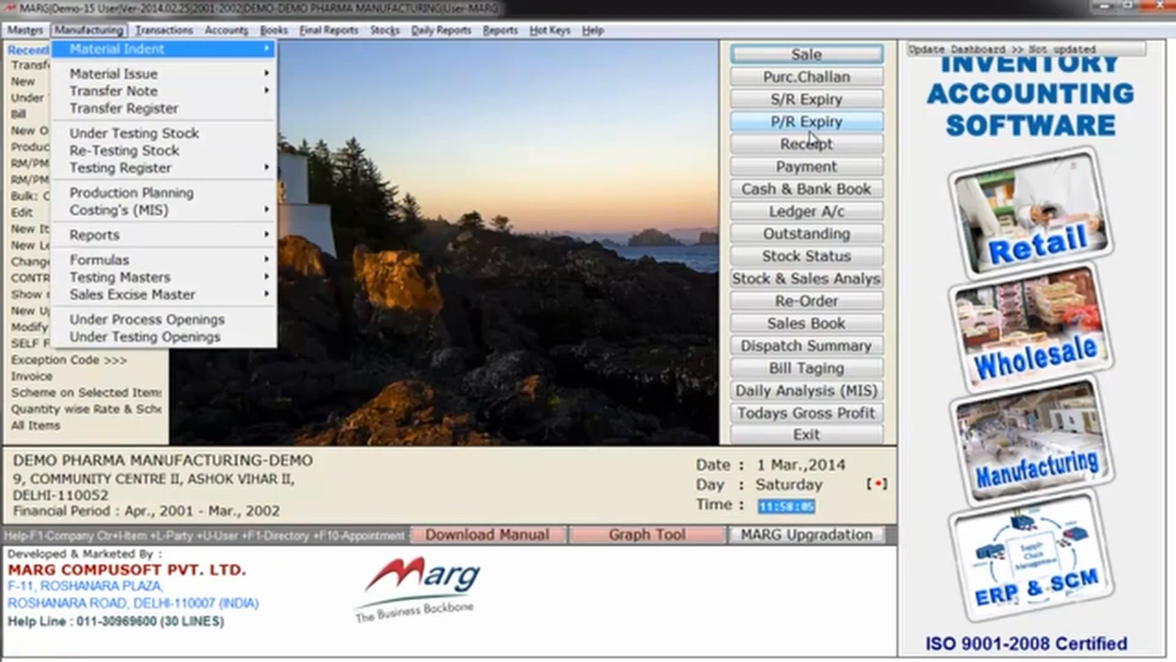
pyautogui.press('Right')
pyautogui.press('Left')
pyautogui.press('Down')
pyautogui.press('Right')
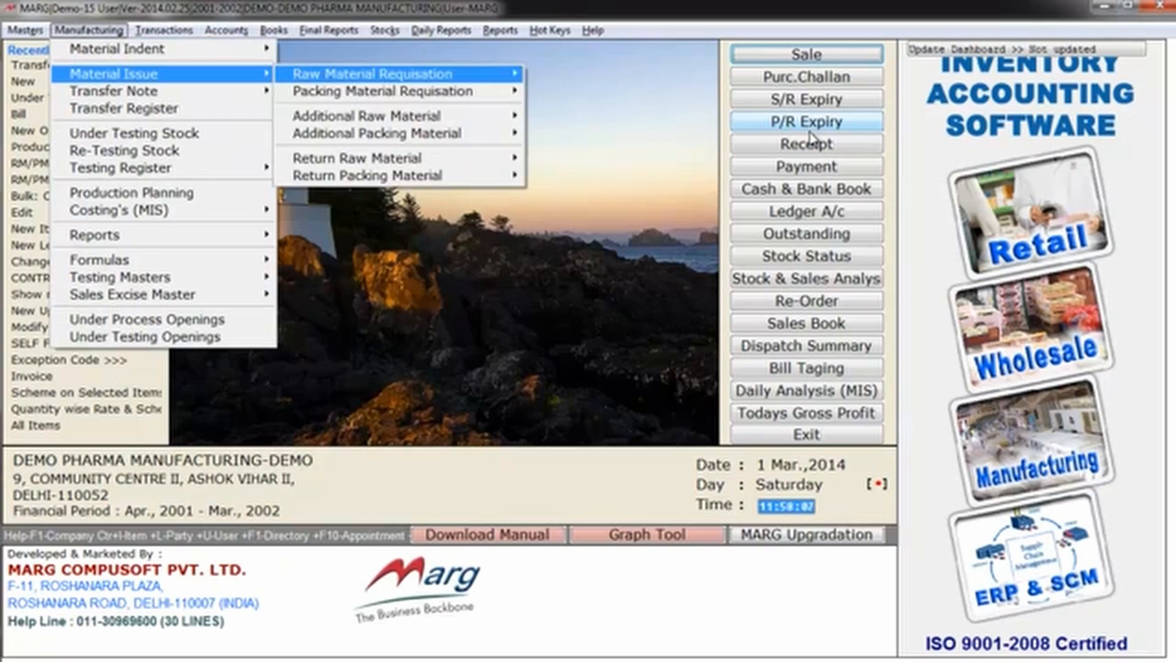
pyautogui.press('Down')
pyautogui.press('Right')
pyautogui.press('Return')
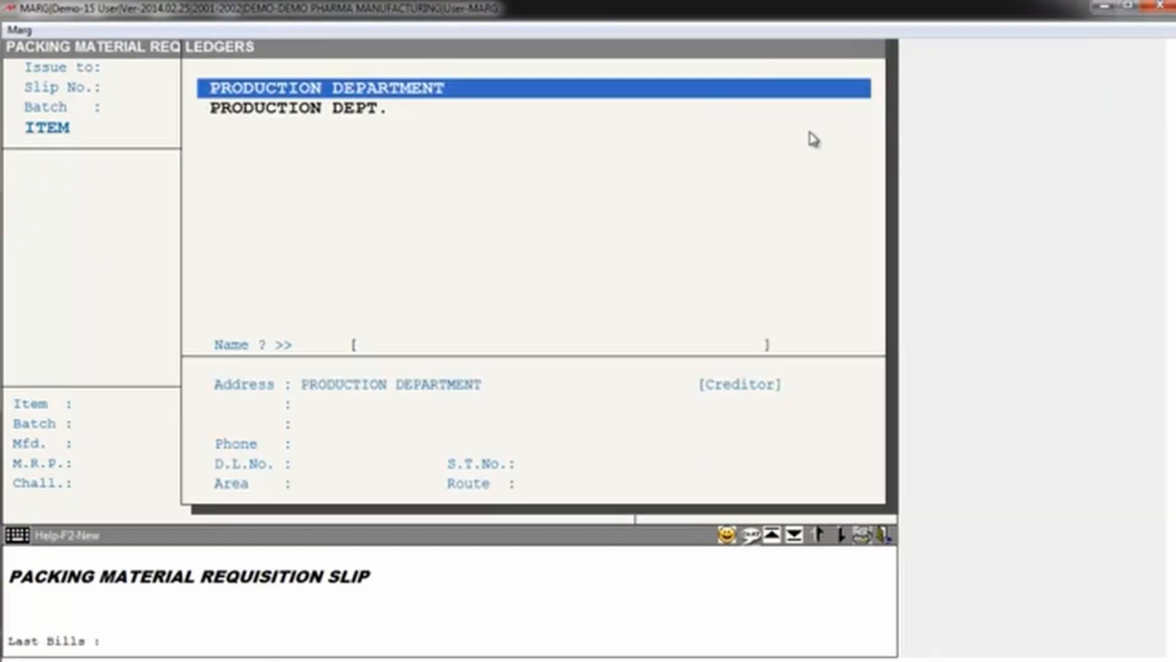
pyautogui.press('Return')
# Step: Select A-CID SUSPENSION for the packing slip with quantity 300 and batch 1234567, accepting its manufacturing and expiry dates
pyautogui.press('Return')
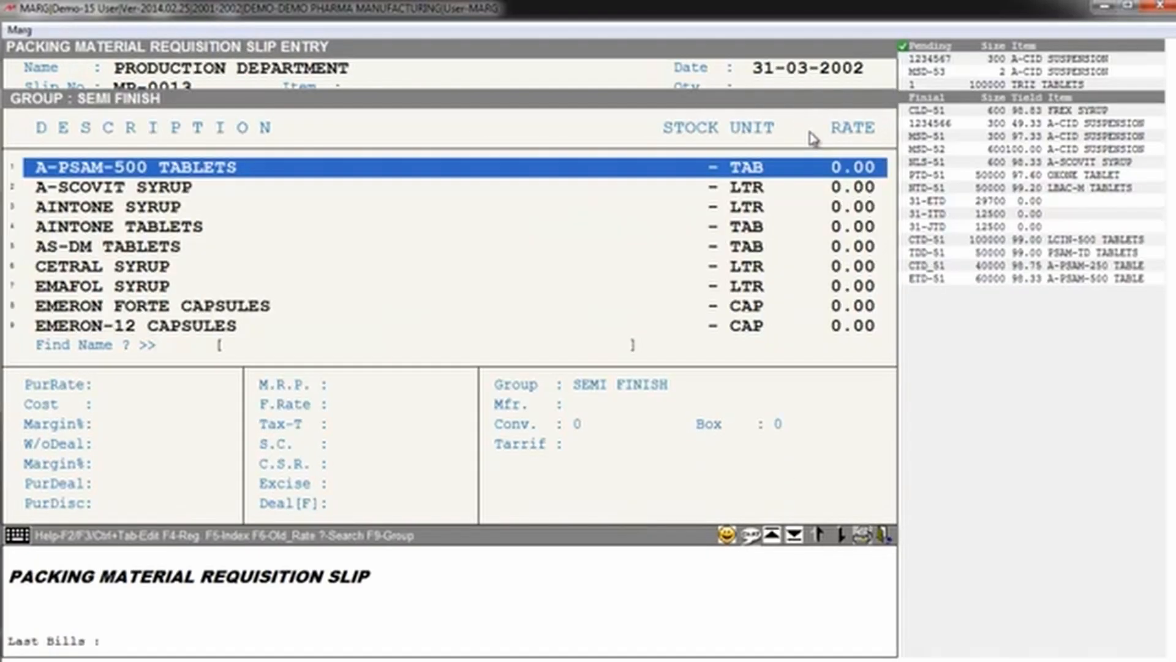
pyautogui.write('A')
pyautogui.press('Return')
pyautogui.press('Return')
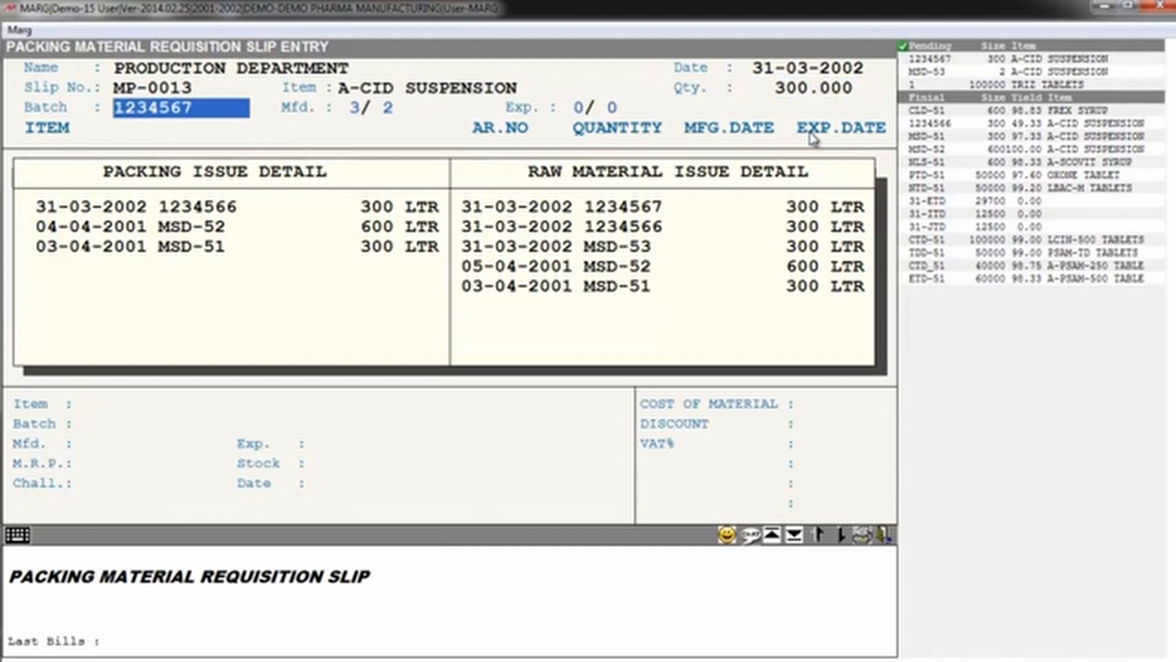
pyautogui.press('Return')
# Step: Set the A-CID SUSPENSION packing to 1000 bottles of 100 ML and 500 bottles of 200 ML, and load the required packing materials
pyautogui.press('Return')
pyautogui.press('Return')
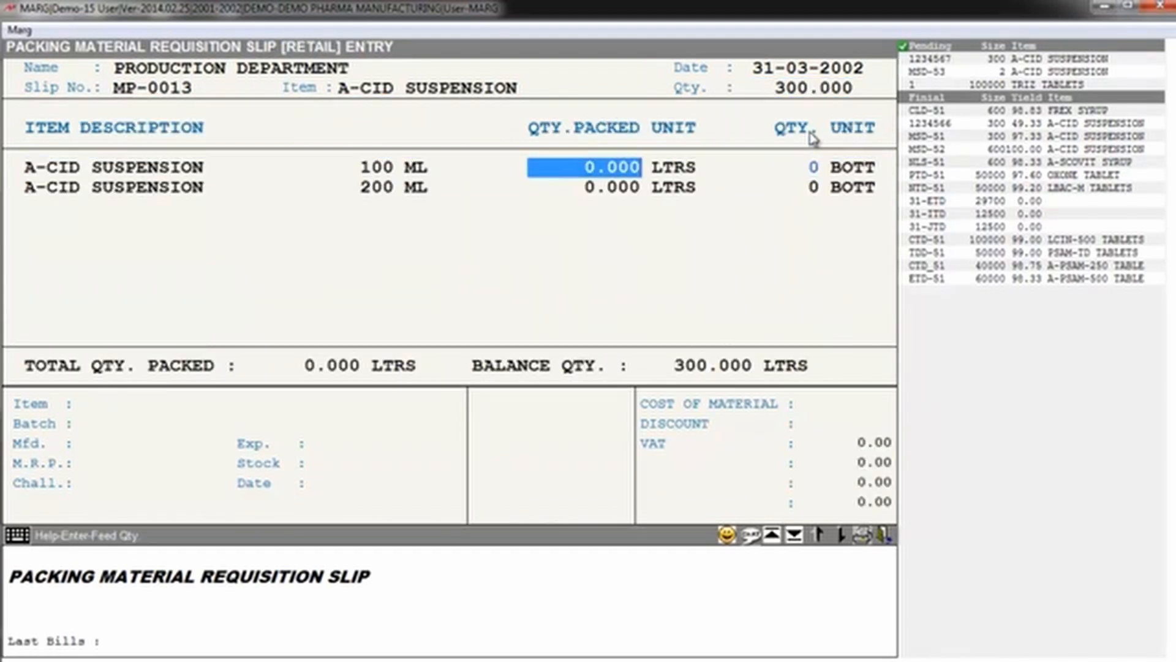
pyautogui.press('Return')
pyautogui.press('Return')
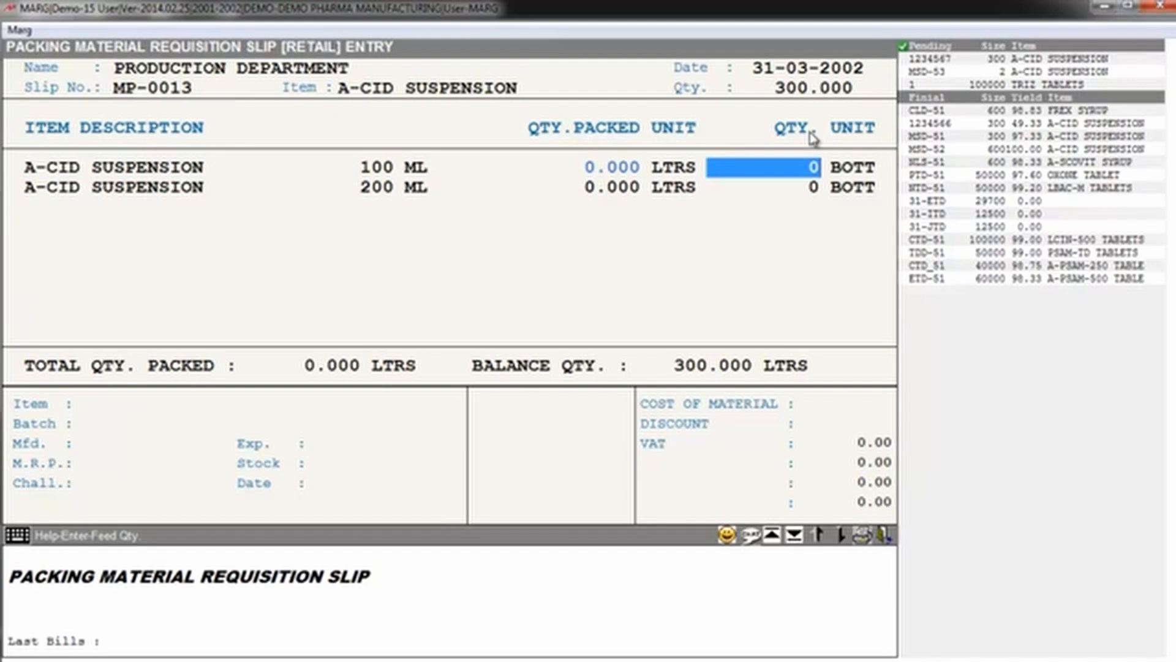
pyautogui.write('1000')
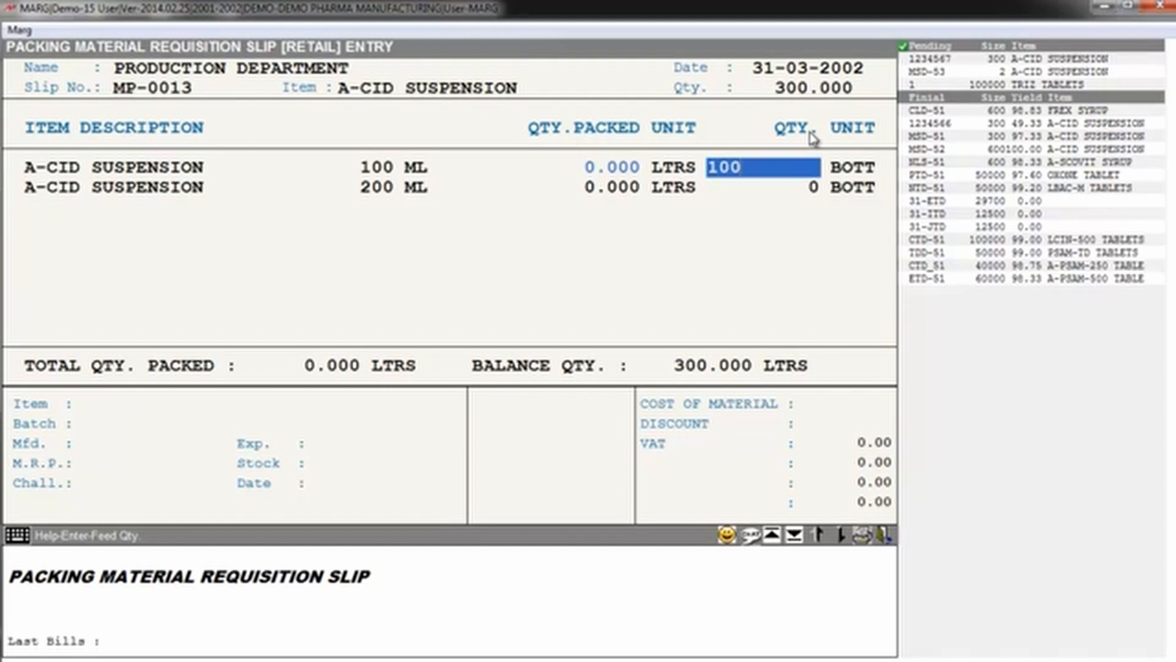
pyautogui.press('Return')
pyautogui.press('Return')
pyautogui.press('Return')
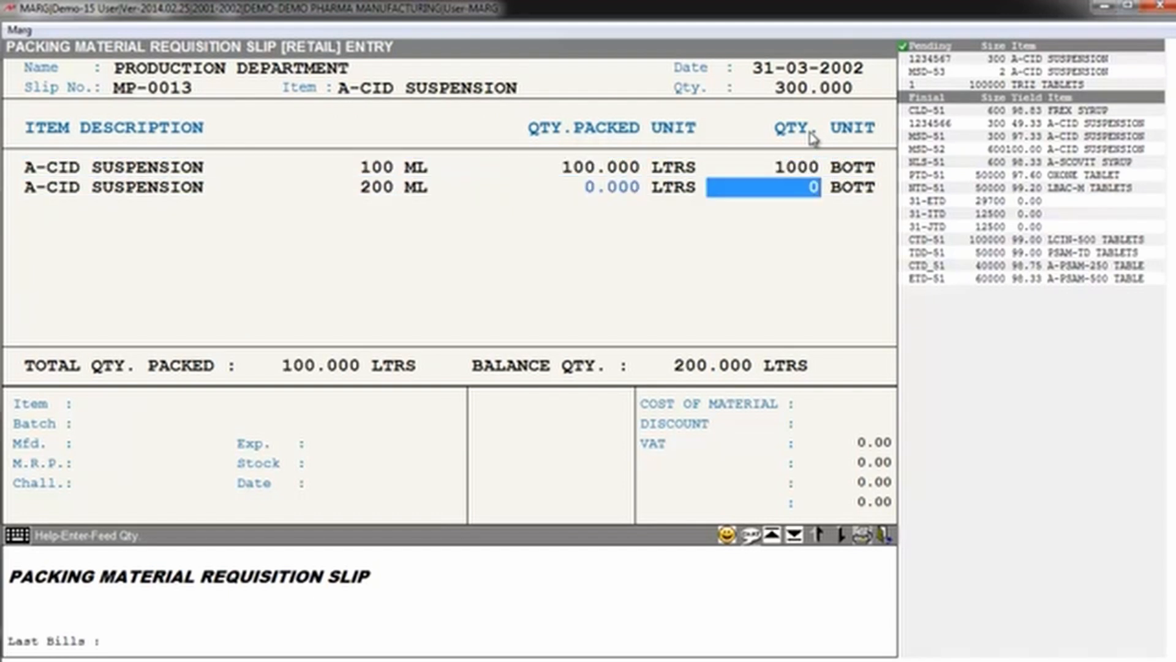
pyautogui.write('500')
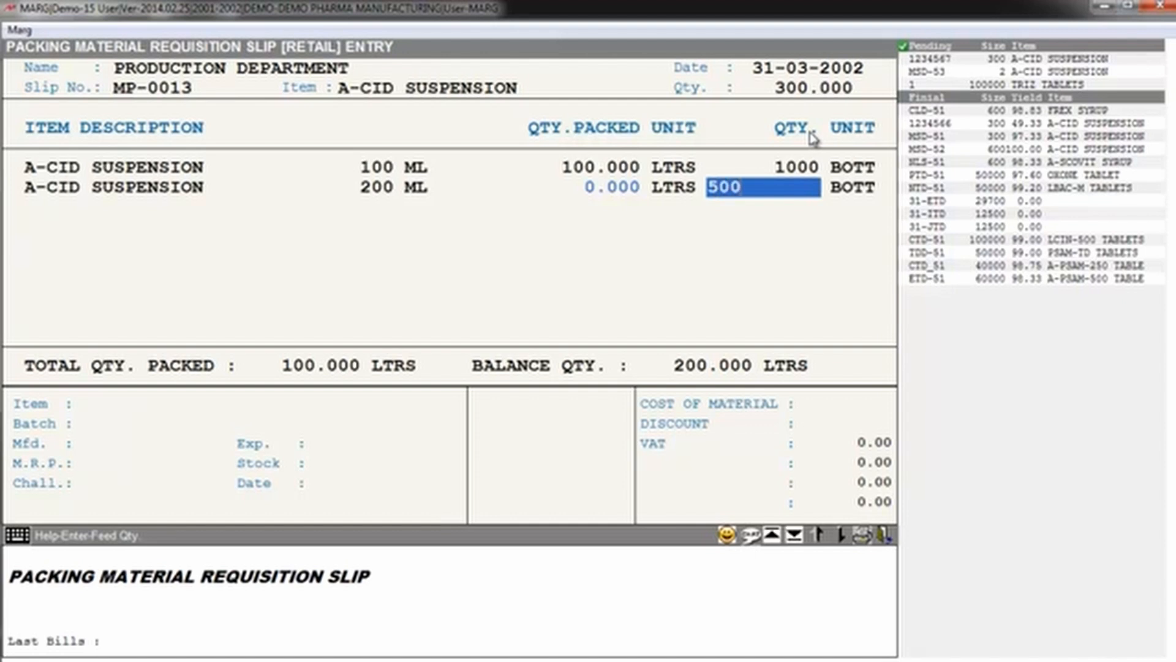
pyautogui.press('Return')
pyautogui.press('Escape')
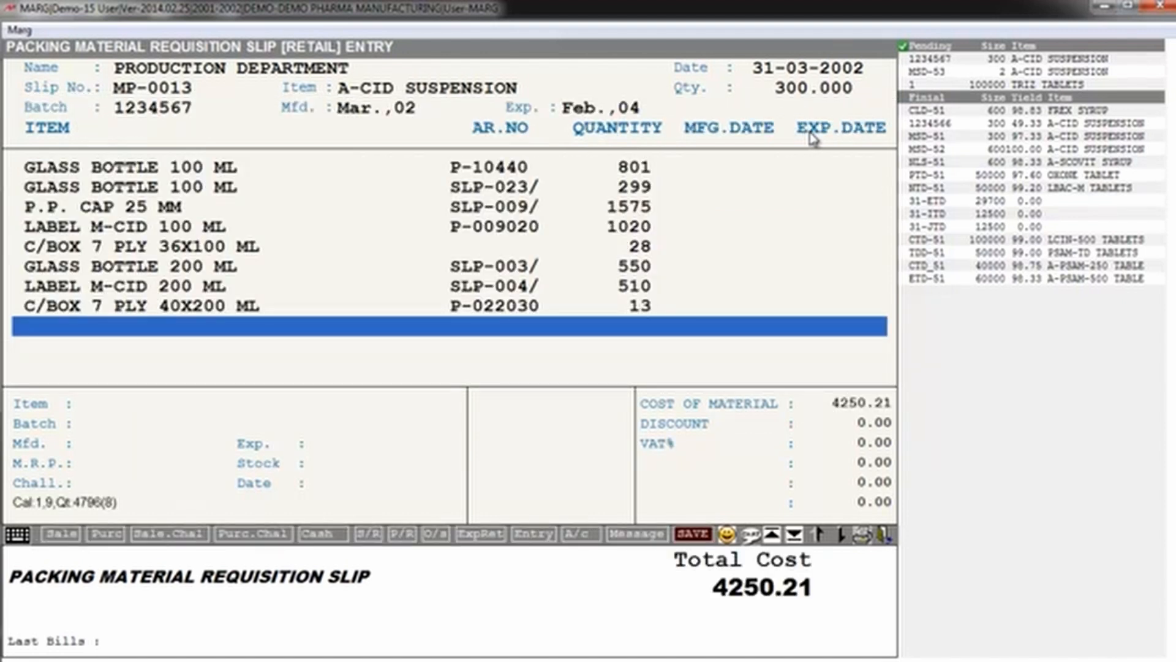
# Step: Save the A-CID SUSPENSION packing material requisition slip and close the entry
pyautogui.press('Return')
pyautogui.press('Return')
pyautogui.press('Return')
pyautogui.press('Return')
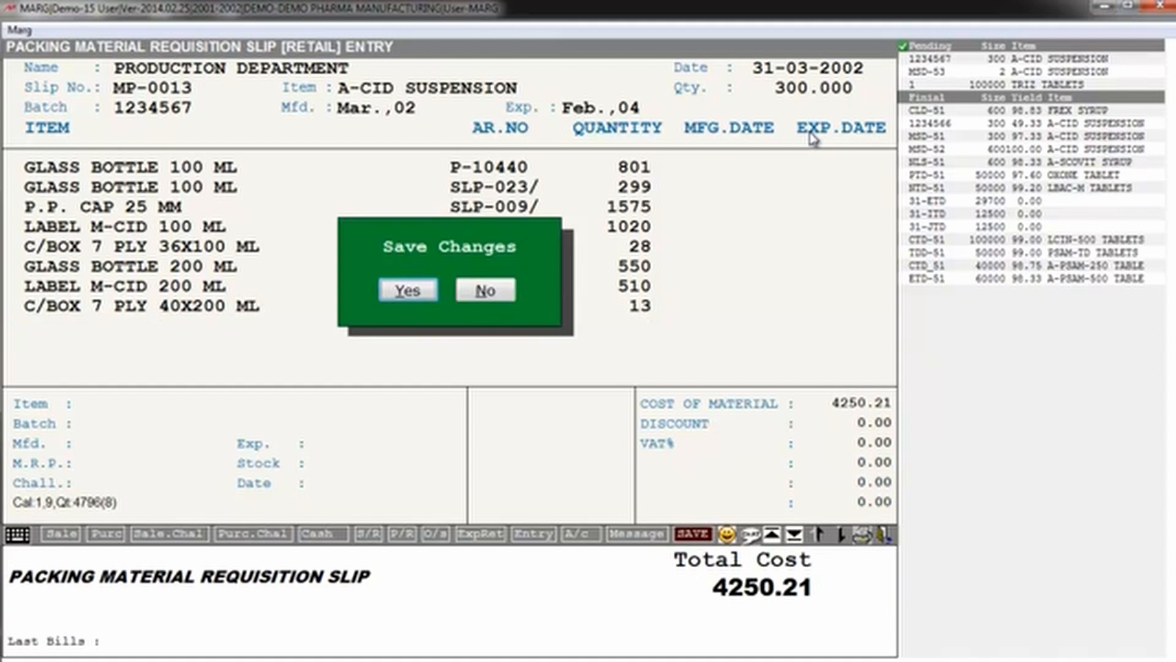
pyautogui.press('Return')
pyautogui.press('Escape')
pyautogui.press('Escape')
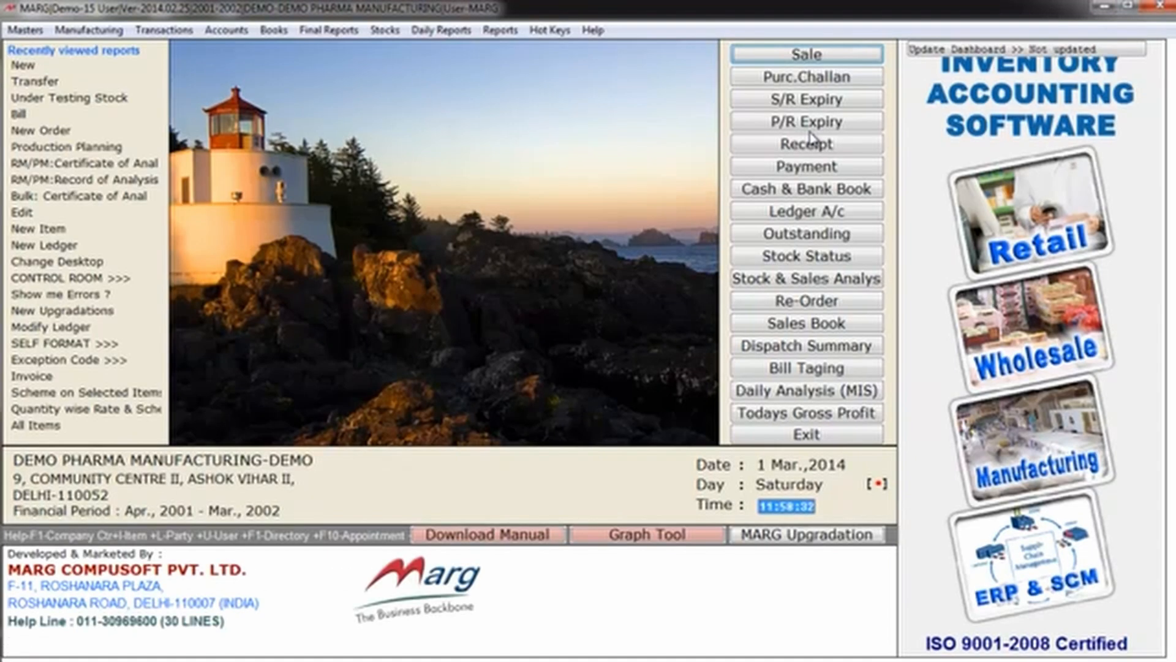
# Step: Reopen the transfer note's under-process stock list for the PRODUCTION DEPARTMENT
pyautogui.hotkey('alt', 't')
pyautogui.press('Down')
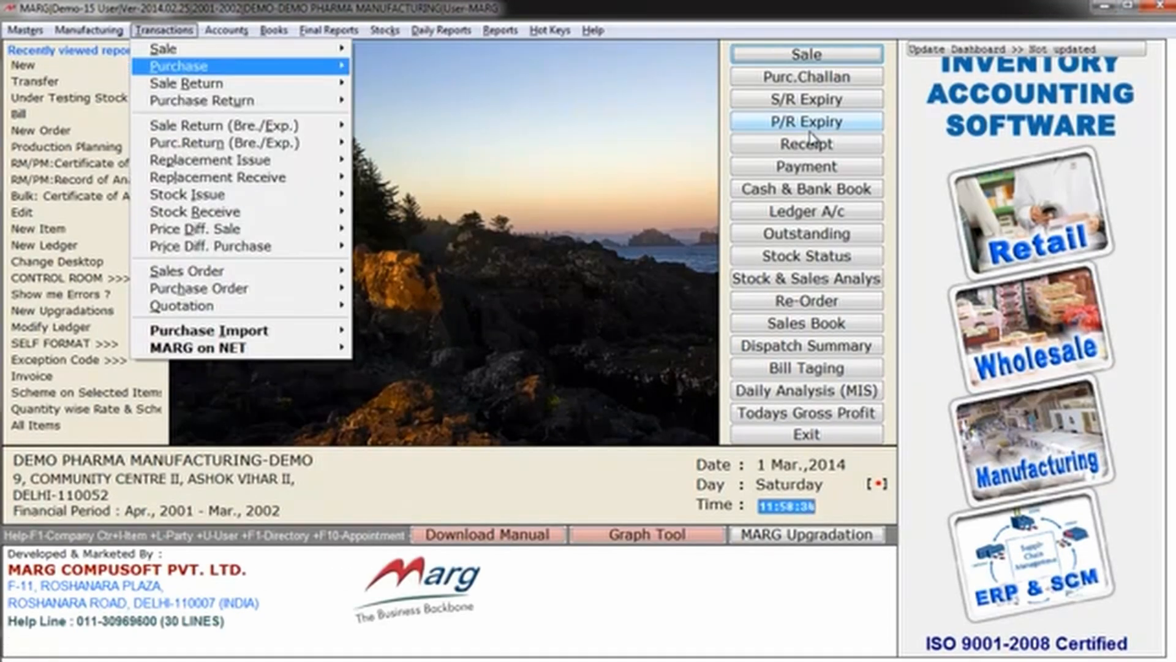
pyautogui.press('Left')
pyautogui.press('Down')
pyautogui.press('Down')
pyautogui.press('Right')
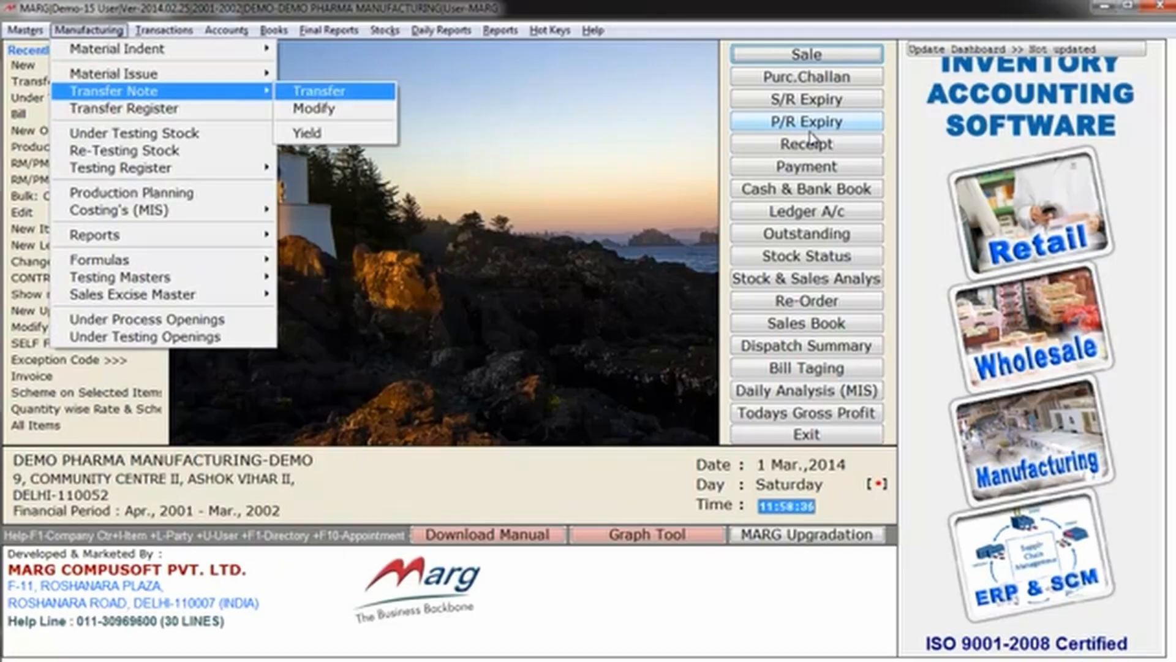
pyautogui.press('Return')
pyautogui.press('Return')
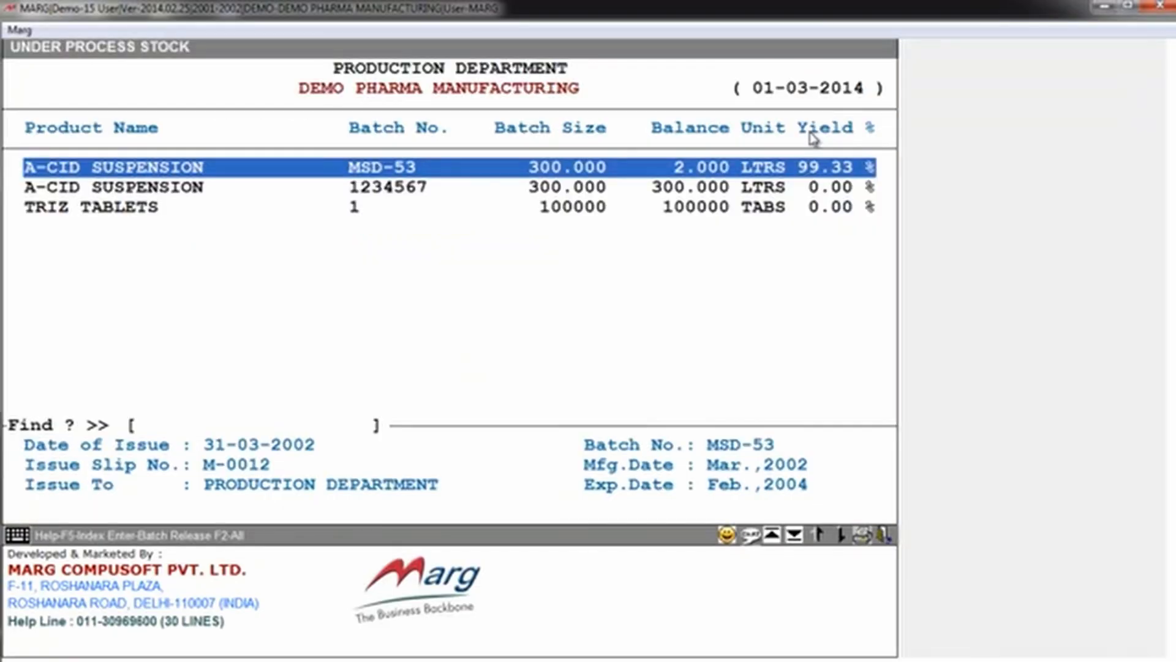
# Step: Open A-CID SUSPENSION batch 1234567 for transfer and accept slip 3 dated 31-03-2002
pyautogui.press('Down')
pyautogui.press('Down')
pyautogui.press('Up')
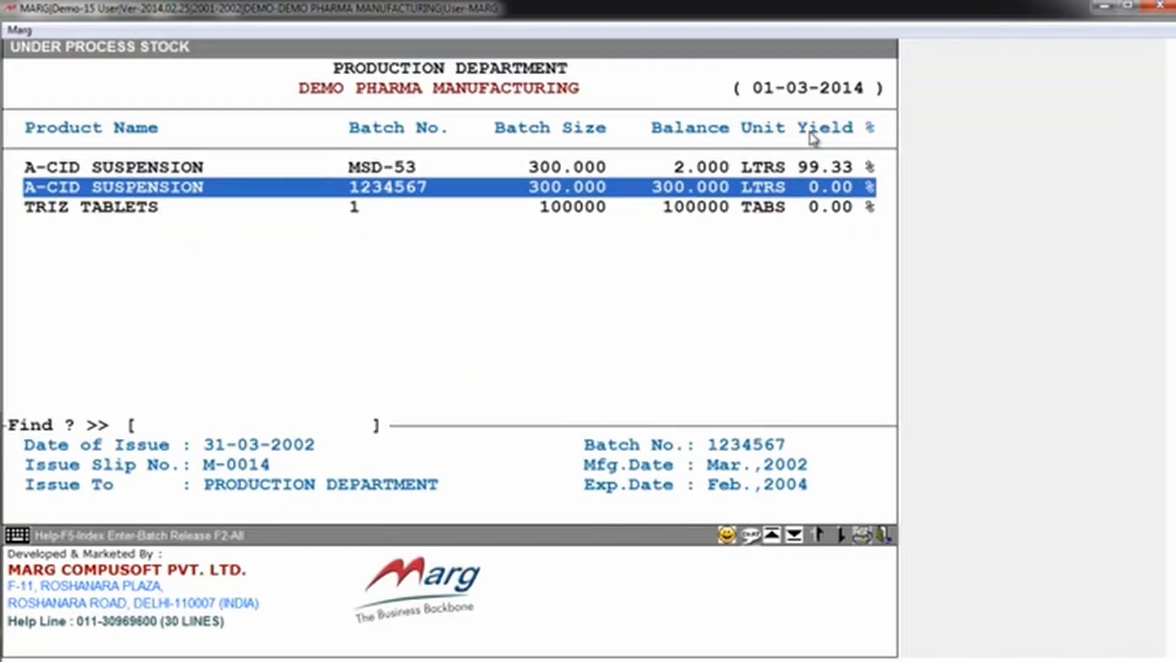
pyautogui.press('Return')
pyautogui.press('Return')
pyautogui.press('Return')
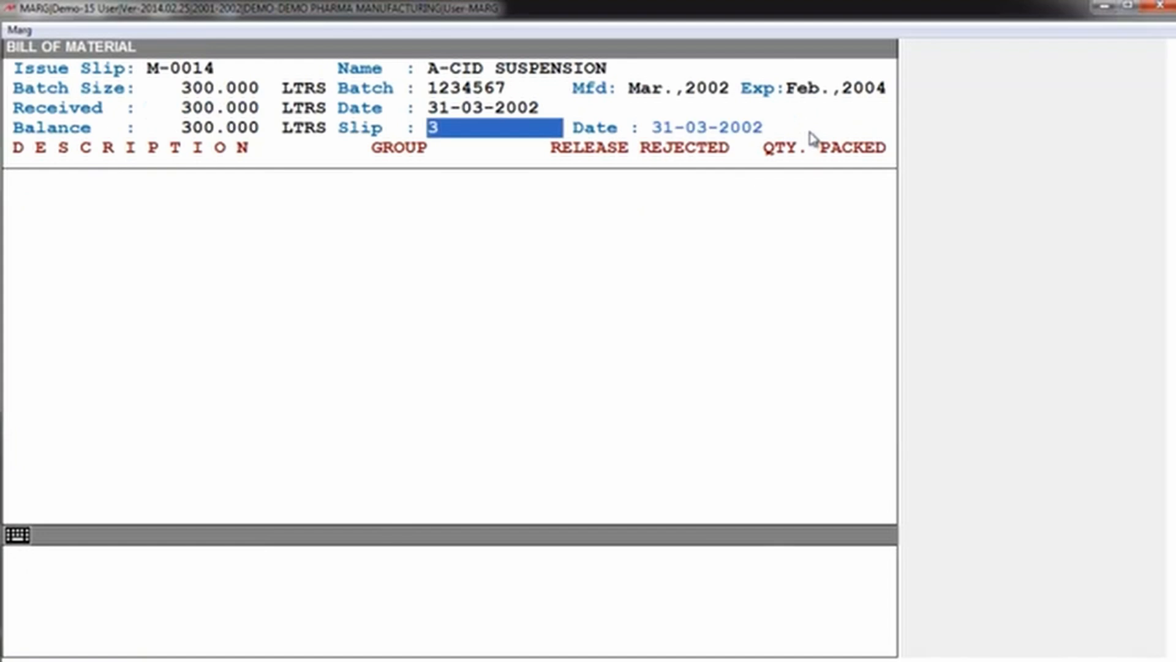
pyautogui.press('Return')
pyautogui.press('Return')
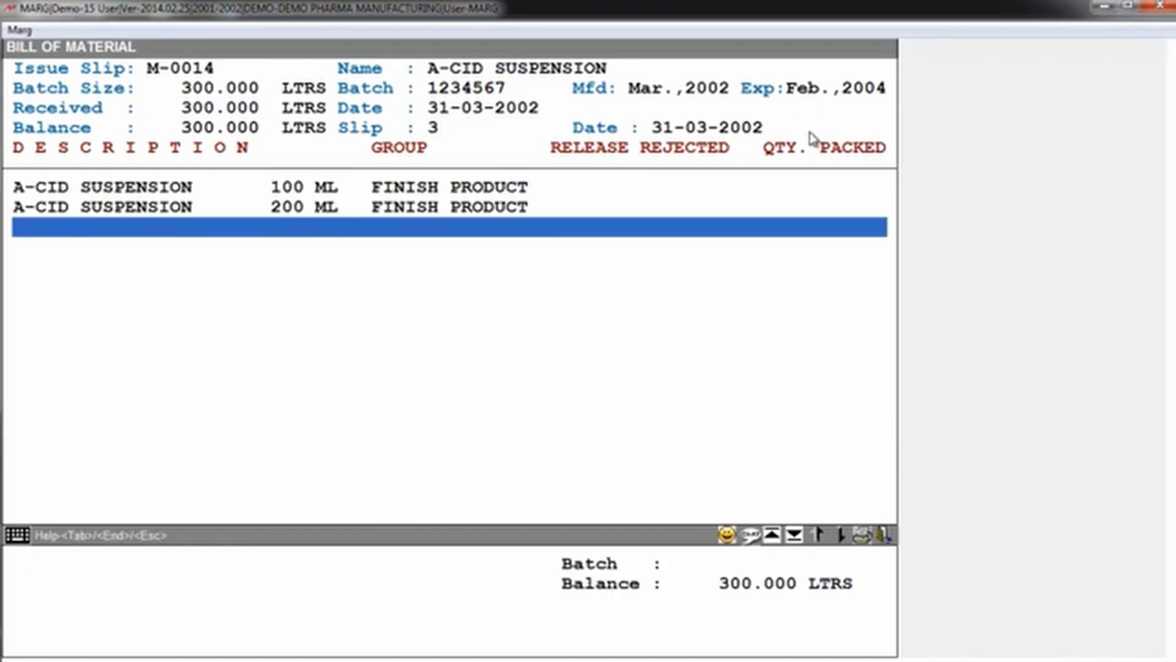
# Step: Enter 900 received and 10 rejected bottles for the 100 ML A-CID SUSPENSION, accepting the packed quantity of 0.10000 LTRS per bottle
pyautogui.press('Up')
pyautogui.press('Up')
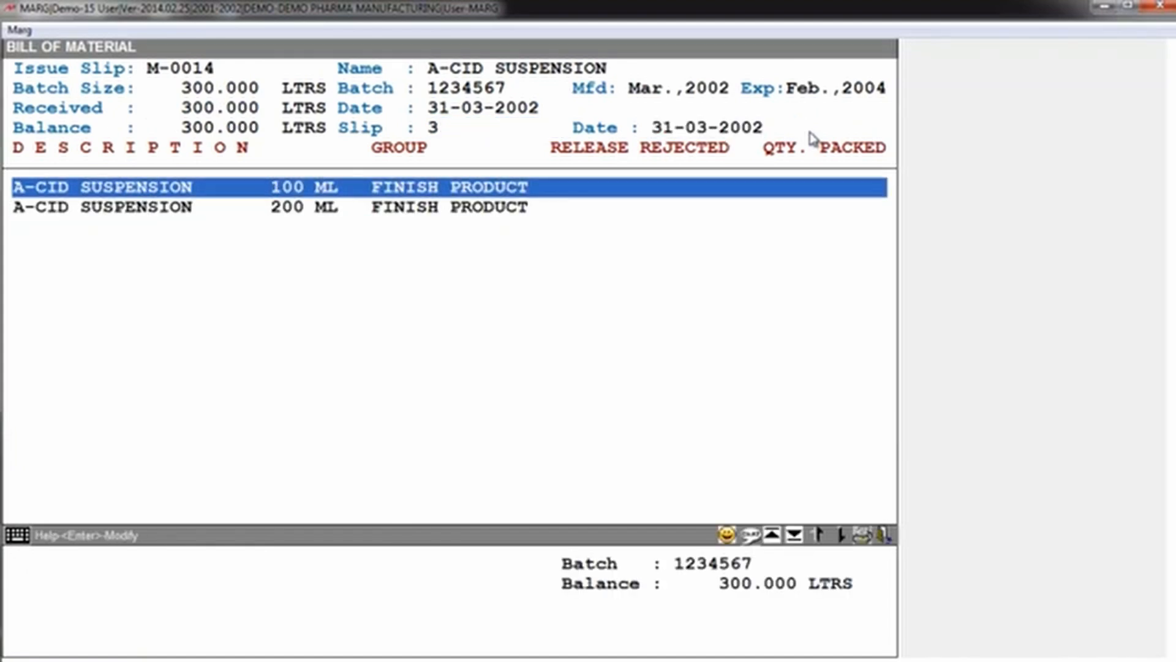
pyautogui.press('Return')
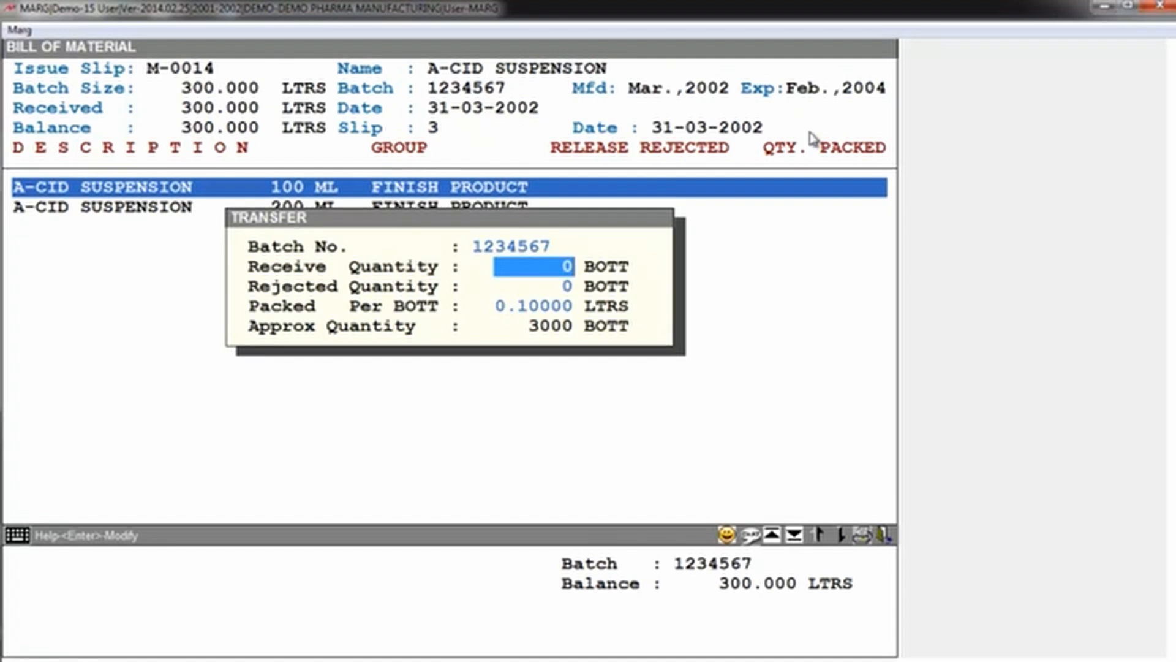
pyautogui.write('900')
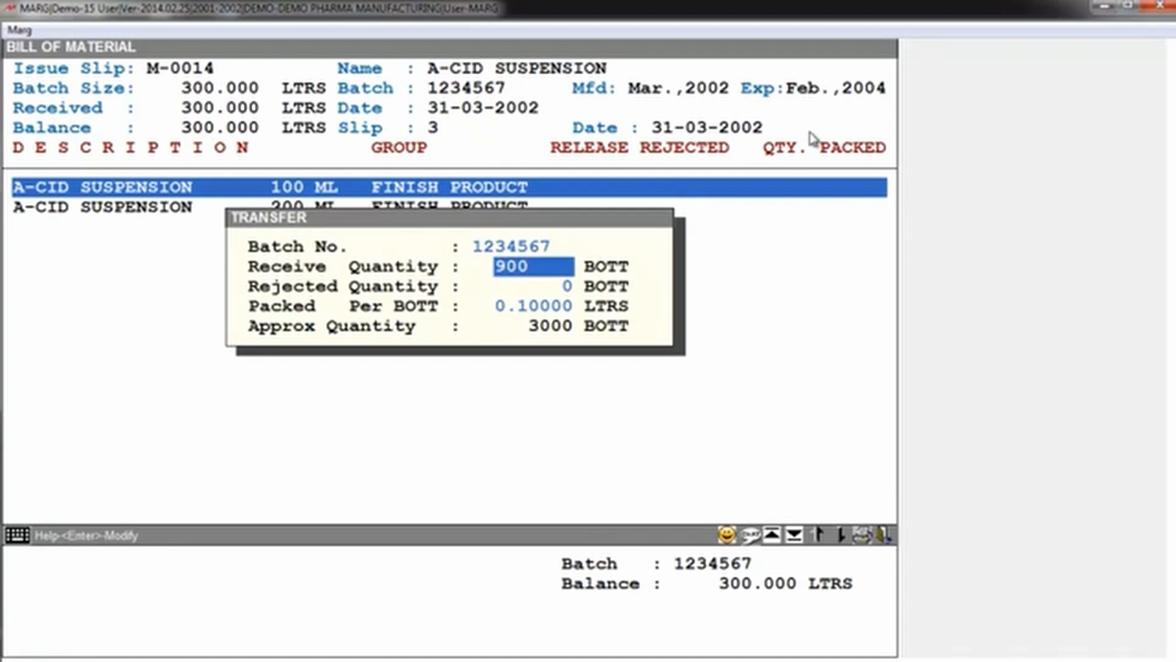
pyautogui.press('Return')
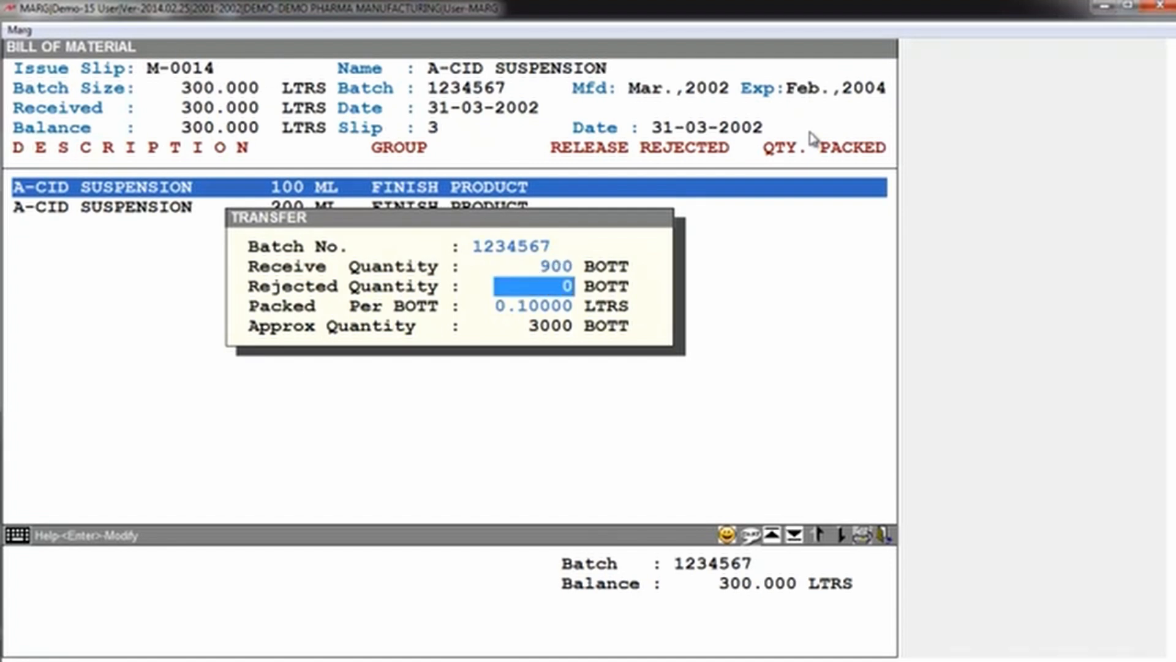
pyautogui.write('10')
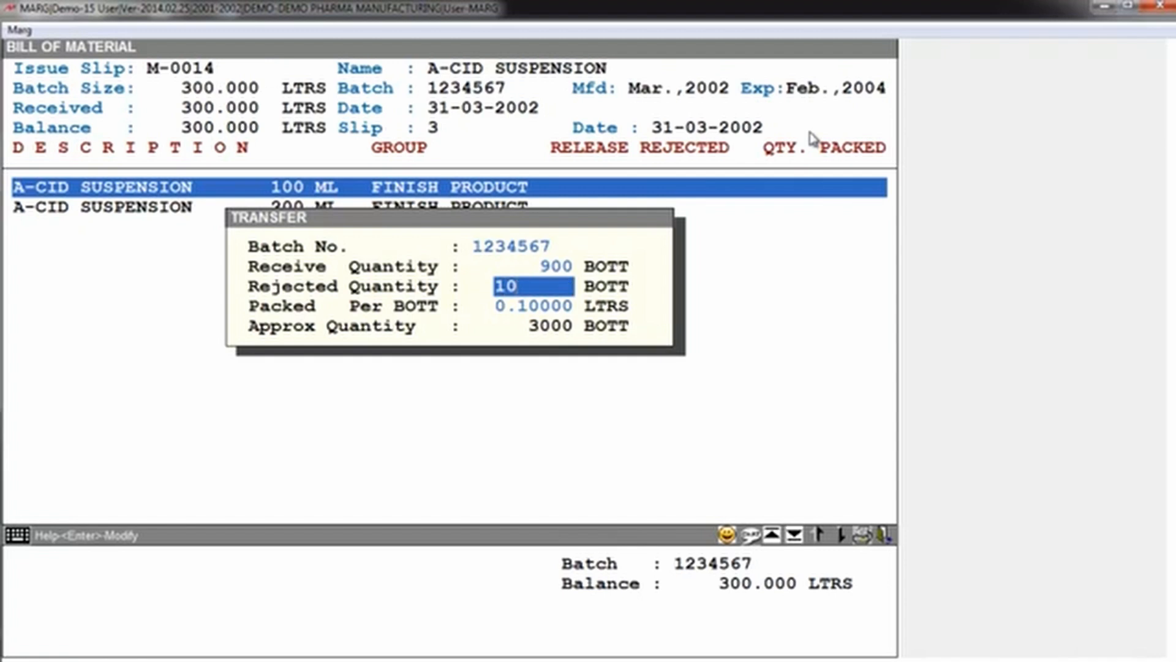
pyautogui.press('Return')
pyautogui.press('Return')
pyautogui.press('Return')
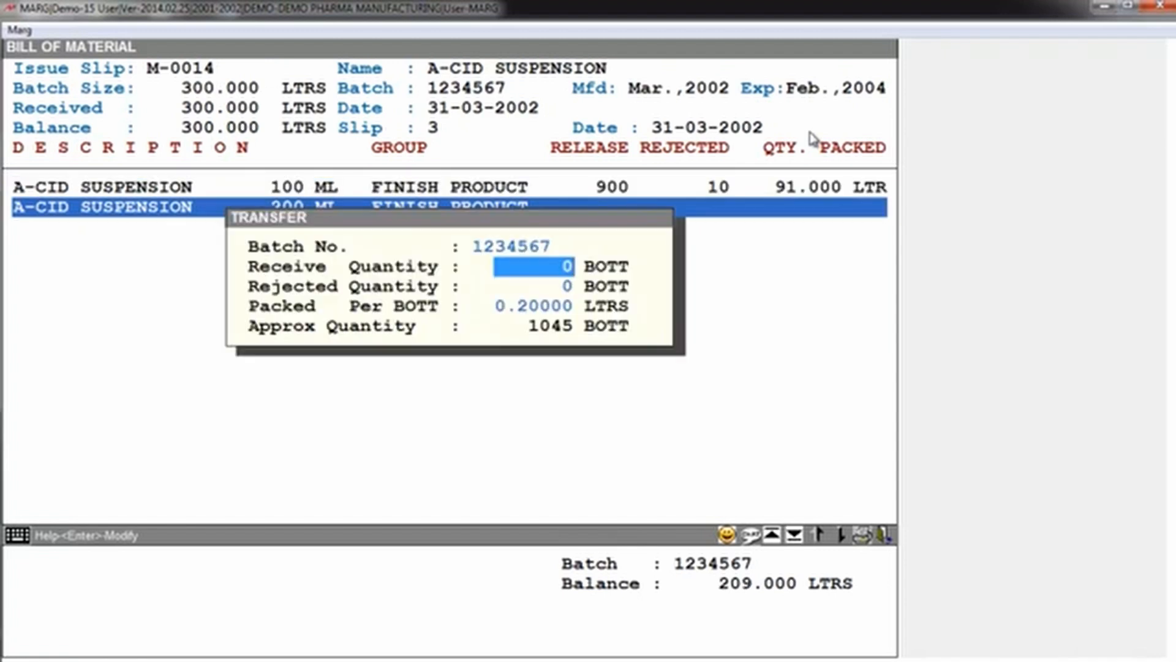
# Step: Enter 1000 received and 10 rejected bottles for the 200 ML A-CID SUSPENSION, accepting the packed quantity per bottle
pyautogui.write('300')
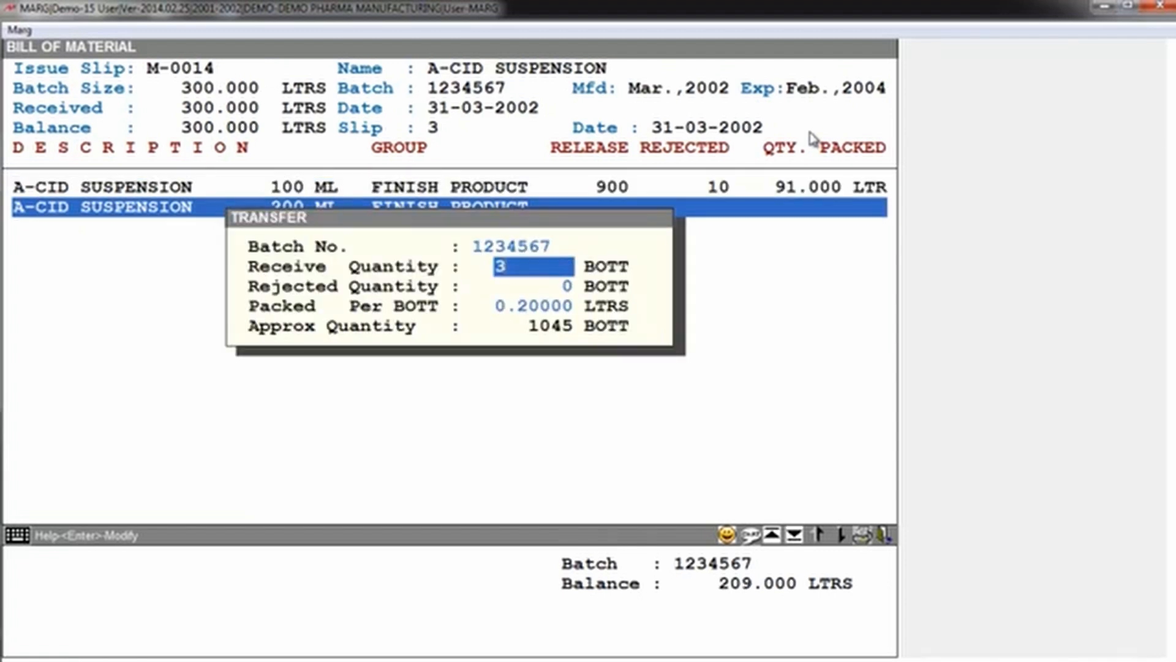
pyautogui.press('BackSpace')
pyautogui.press('BackSpace')
pyautogui.press('BackSpace')
pyautogui.write('1000')
pyautogui.press('Return')
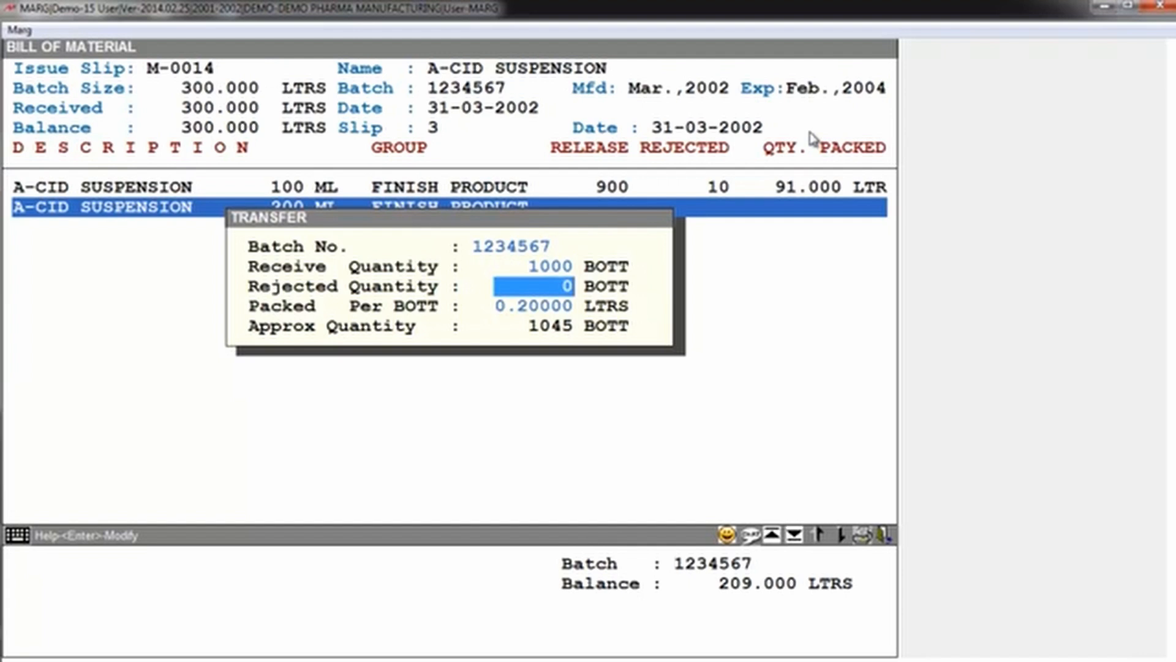
pyautogui.write('10')
pyautogui.press('Return')
pyautogui.press('Return')
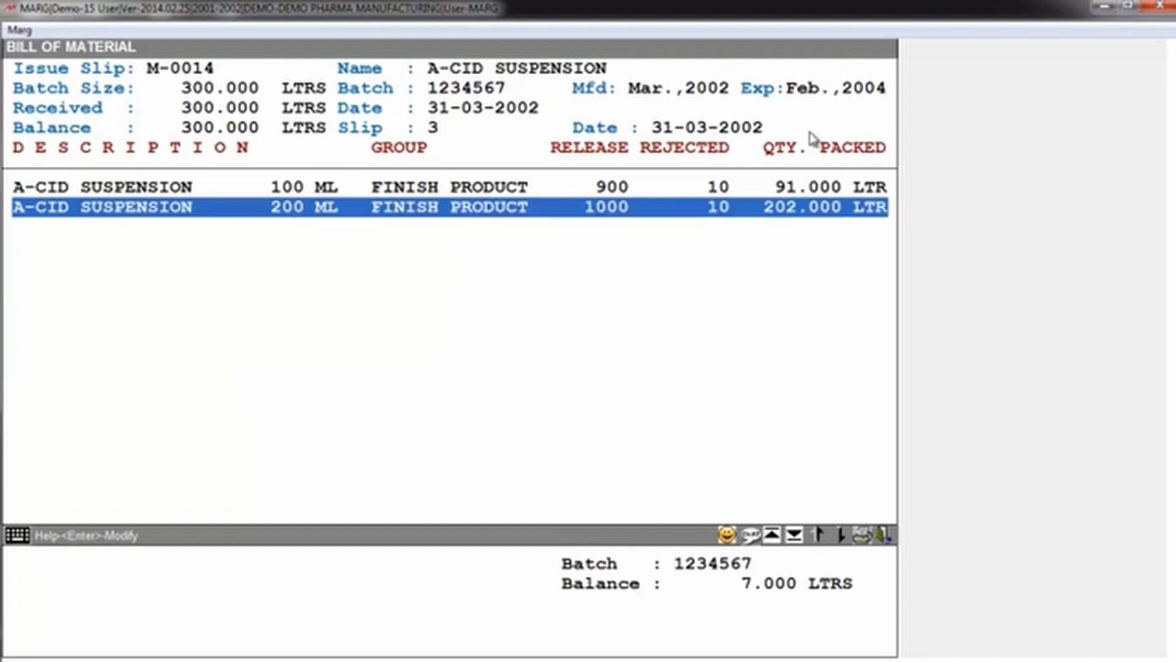
# Step: Finish the transfer item list and record an in-process loss of 7 LTRS for the batch
pyautogui.press('Down')
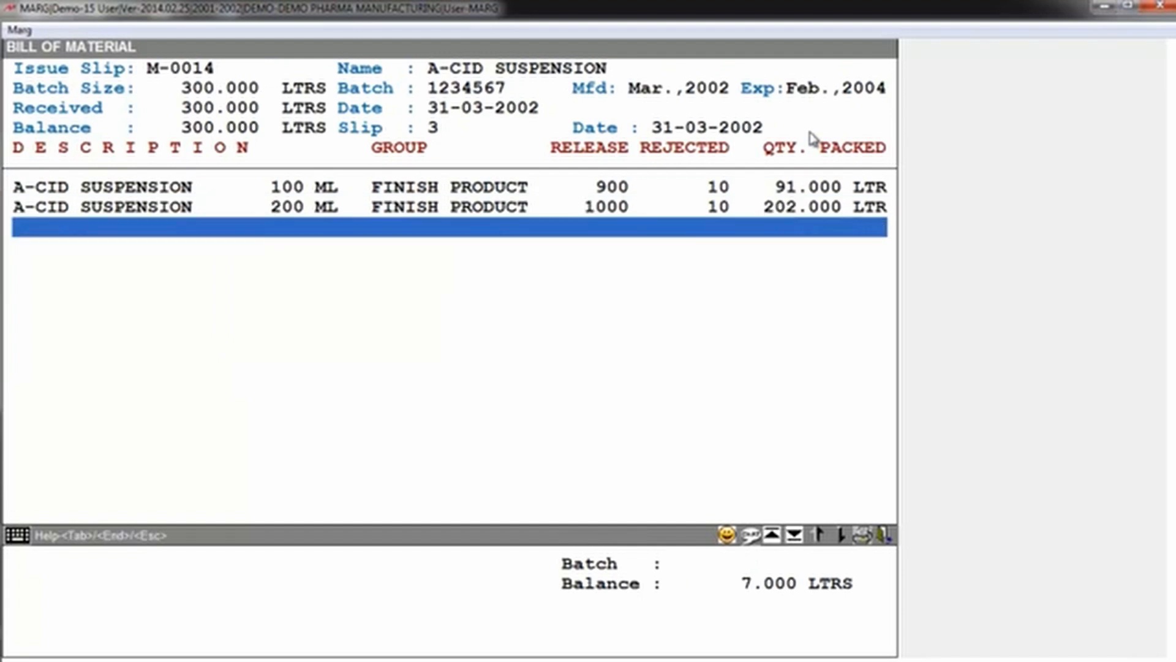
pyautogui.press('End')
pyautogui.press('Return')
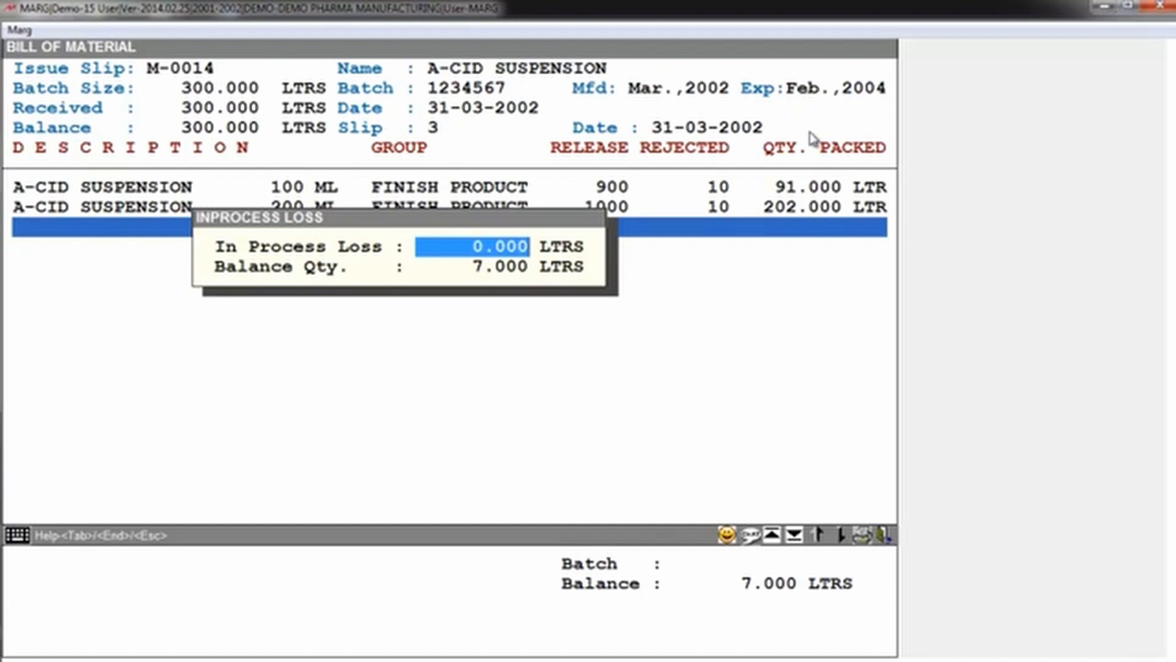
pyautogui.write('7     .')
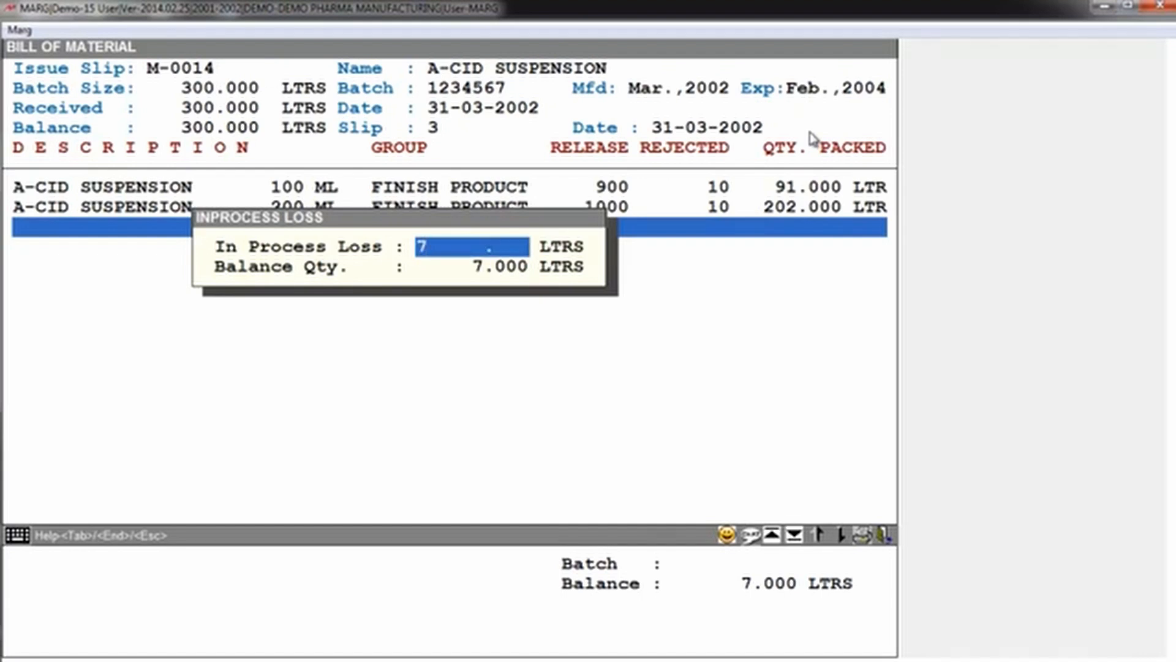
pyautogui.press('Return')
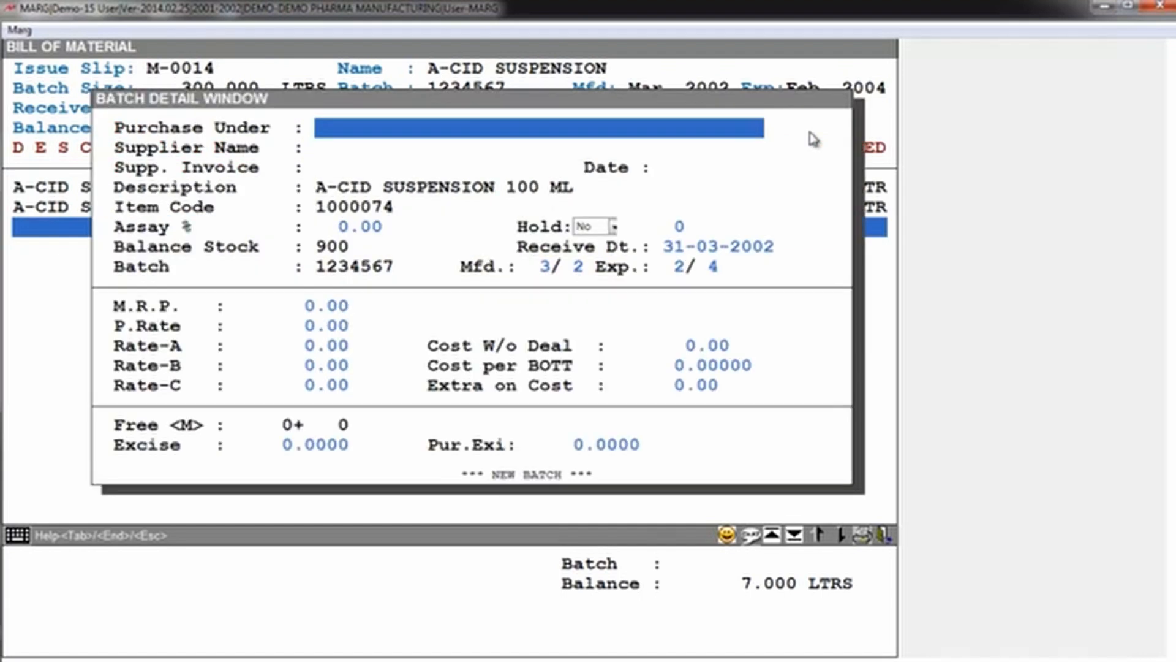
# Step: Accept the batch details for the 100 ML and 200 ML packings to save the transfer, and close the under-process stock list
pyautogui.press('Return')
pyautogui.press('Return')
pyautogui.press('Return')
pyautogui.press('Return')
pyautogui.press('Return')
pyautogui.press('Return')
pyautogui.press('Return')
pyautogui.press('Return')
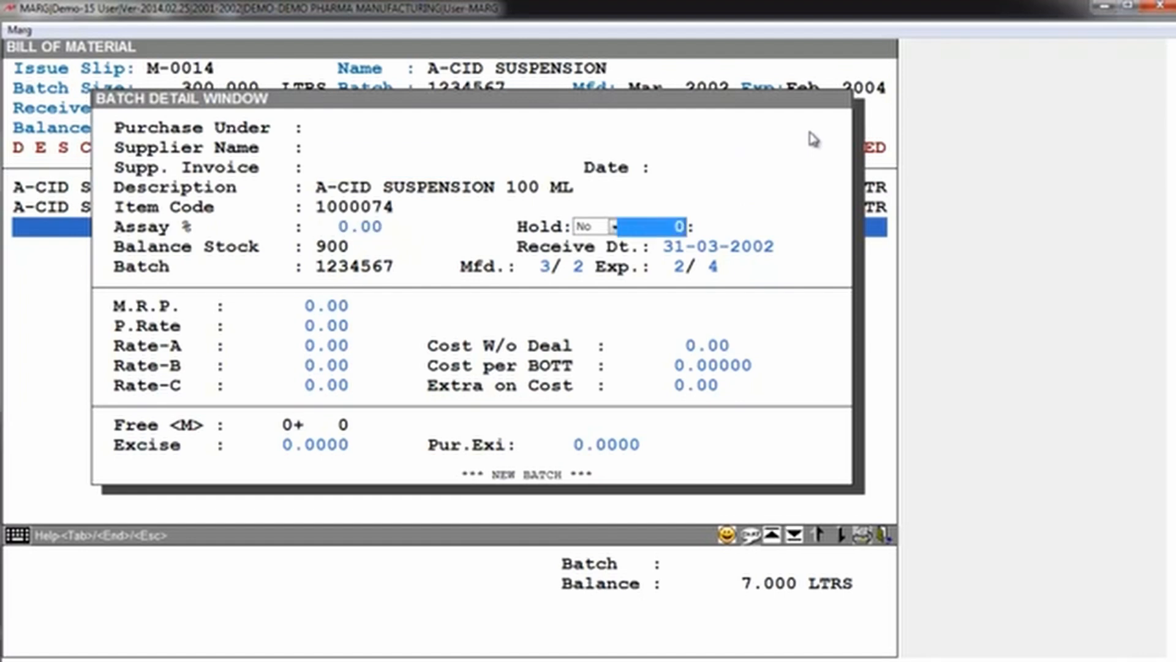
pyautogui.press('Return')
pyautogui.press('Return')
pyautogui.press('Return')
pyautogui.press('Return')
pyautogui.press('Return')
pyautogui.press('Return')
pyautogui.press('Return')
pyautogui.press('Return')
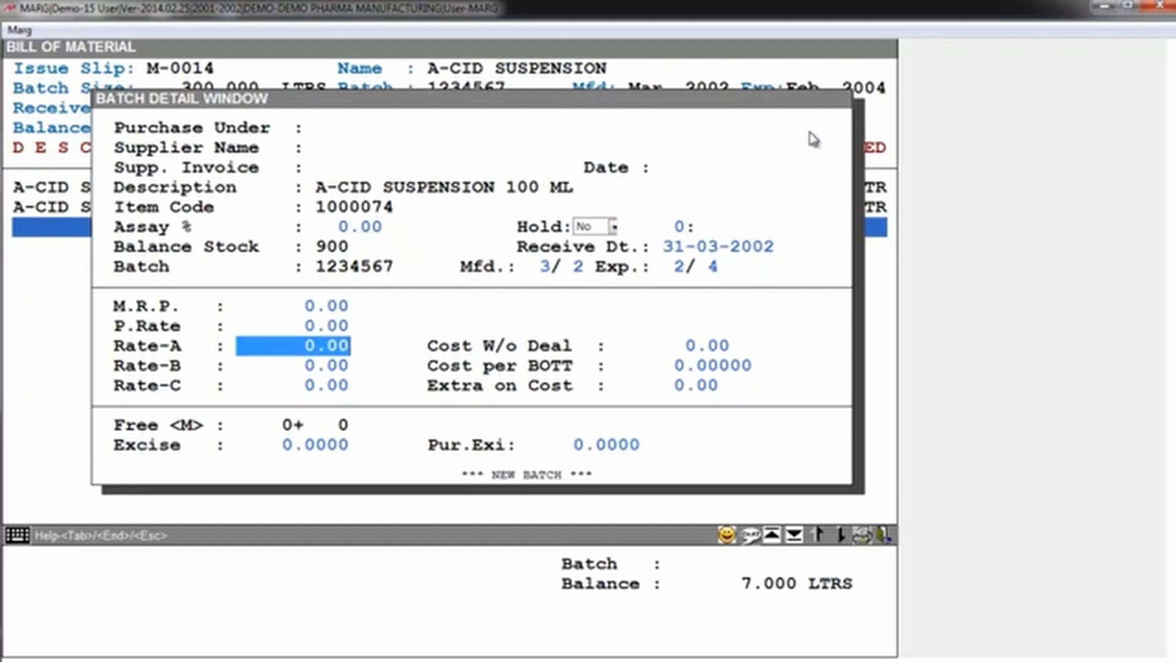
pyautogui.press('Return')
pyautogui.press('Return')
pyautogui.press('Return')
pyautogui.press('Return')
pyautogui.press('Return')
pyautogui.press('Return')
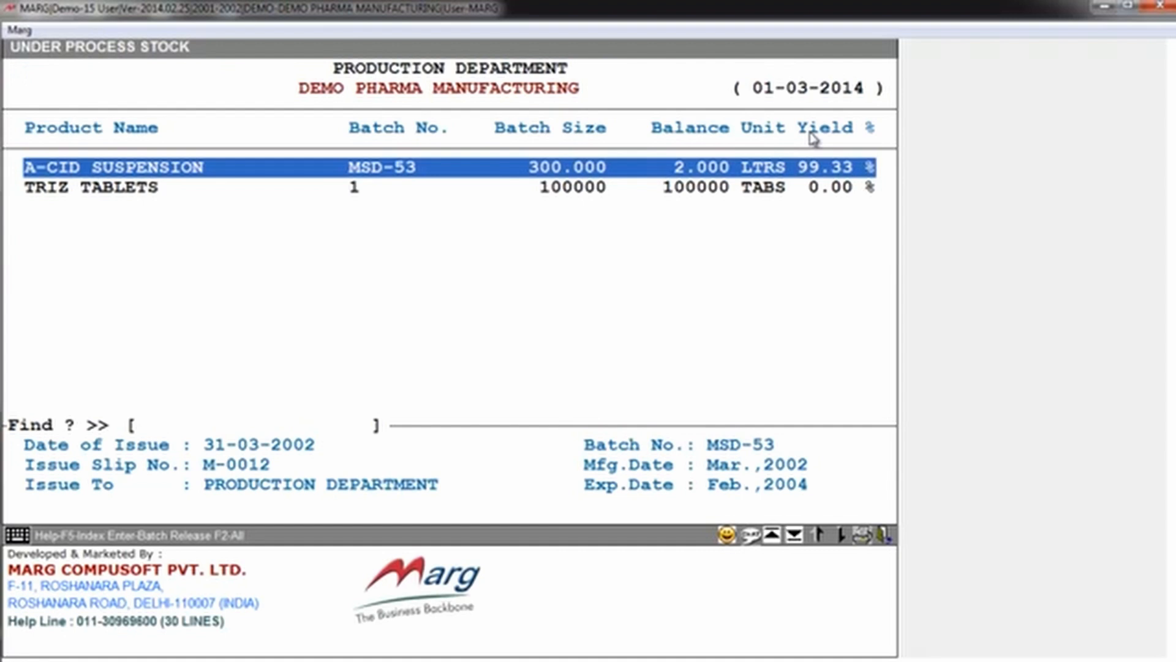
pyautogui.press('Down')
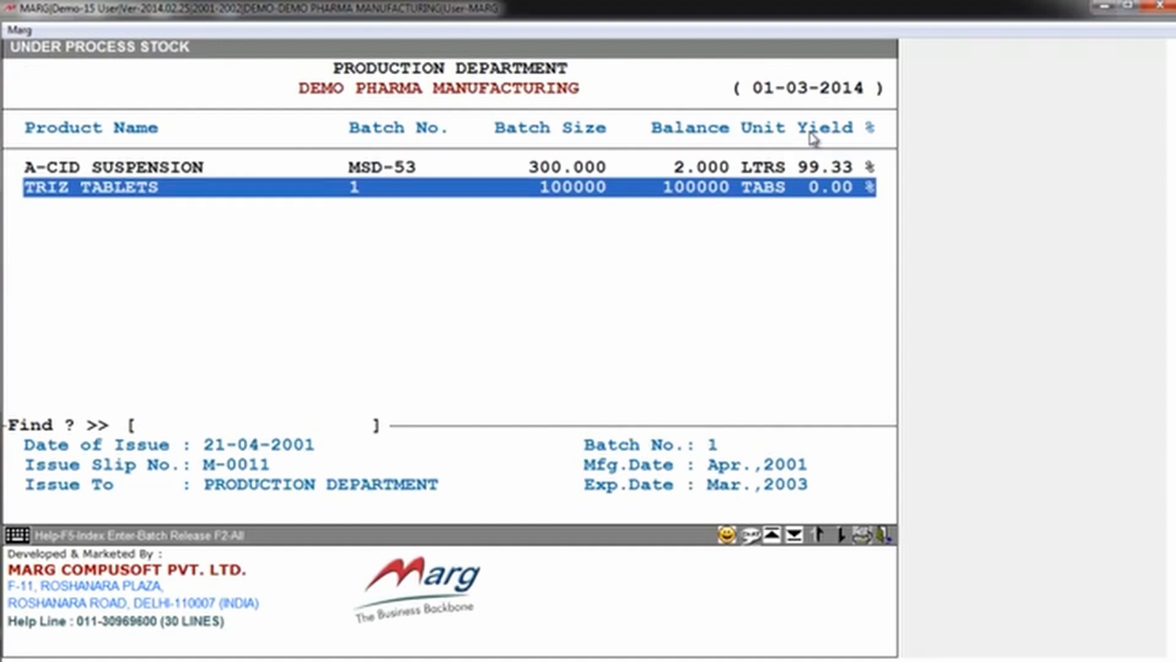
pyautogui.press('Escape')
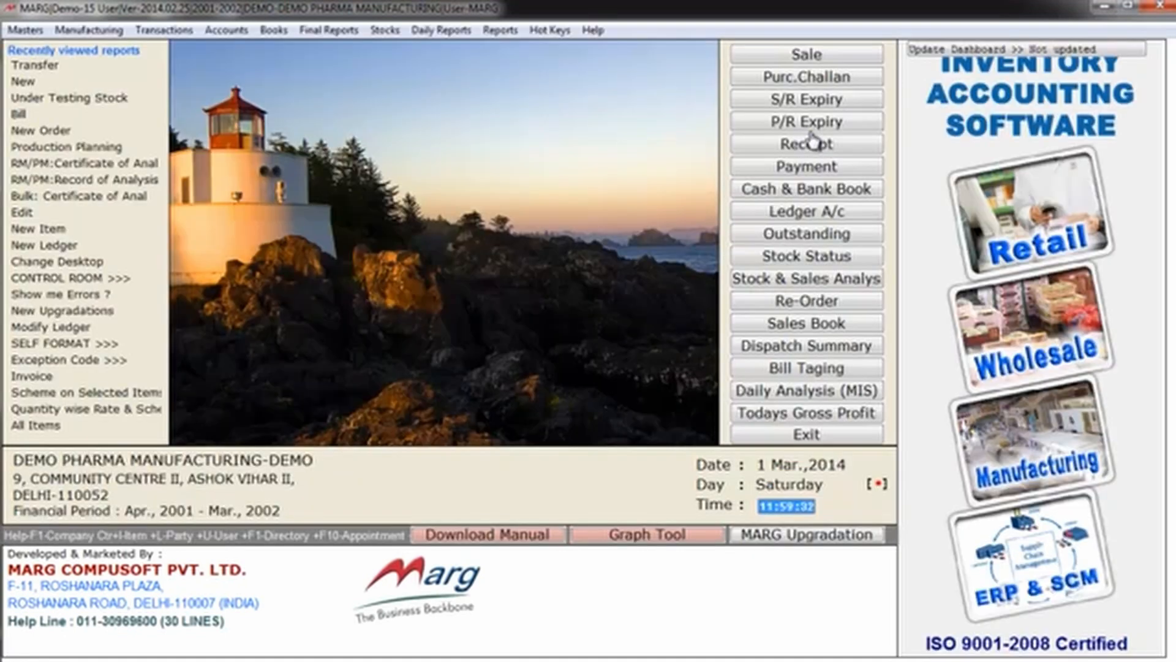
# Step: Open the total stock list and display the current store's ledger for A-CID SUSPENSION 100 ML from 01-04-2001 to 31-03-2002
pyautogui.hotkey('alt', 'k')
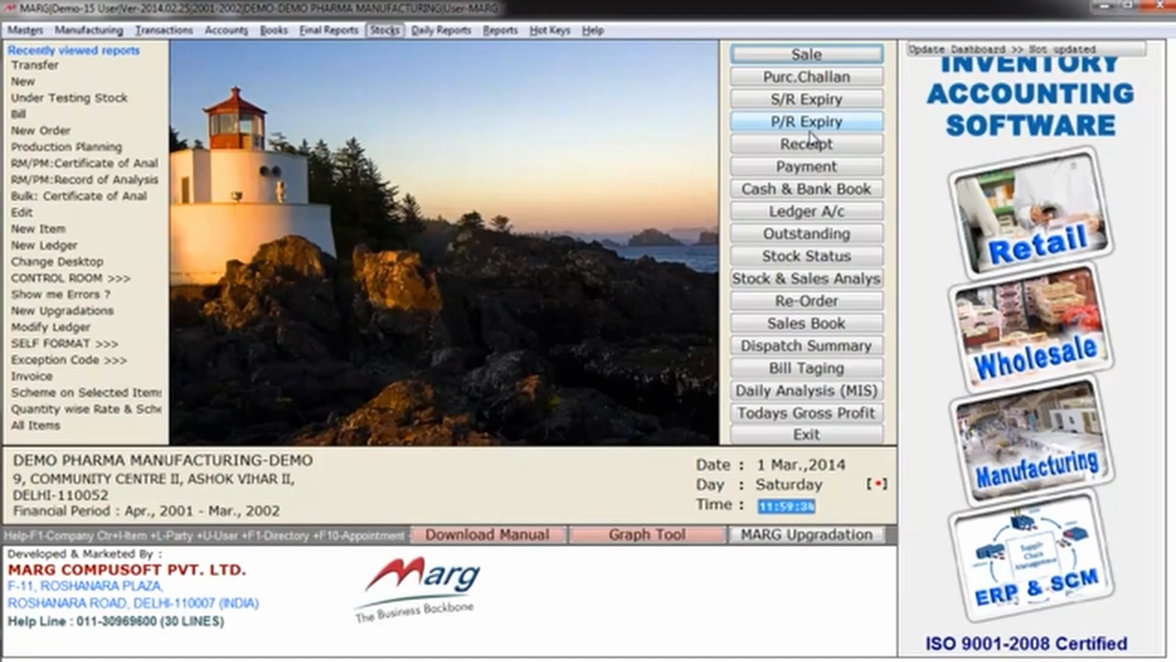
pyautogui.press('Right')
pyautogui.press('Right')
pyautogui.press('Return')
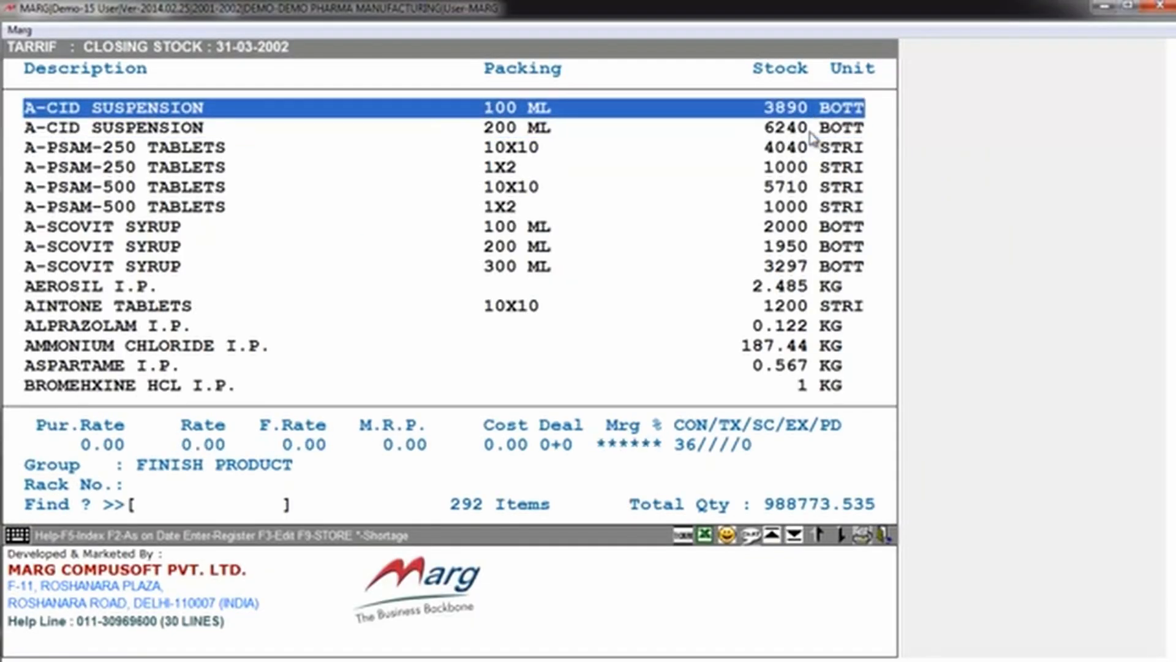
pyautogui.press('Return')
pyautogui.press('Return')
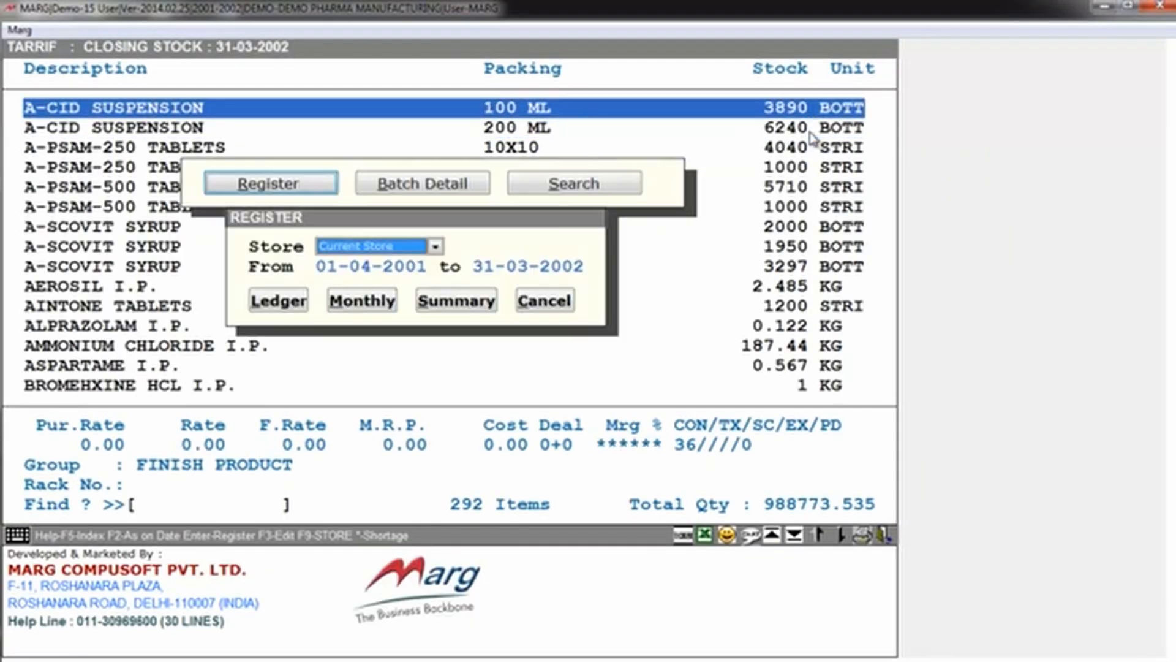
pyautogui.press('Return')
pyautogui.press('Return')
pyautogui.press('Return')
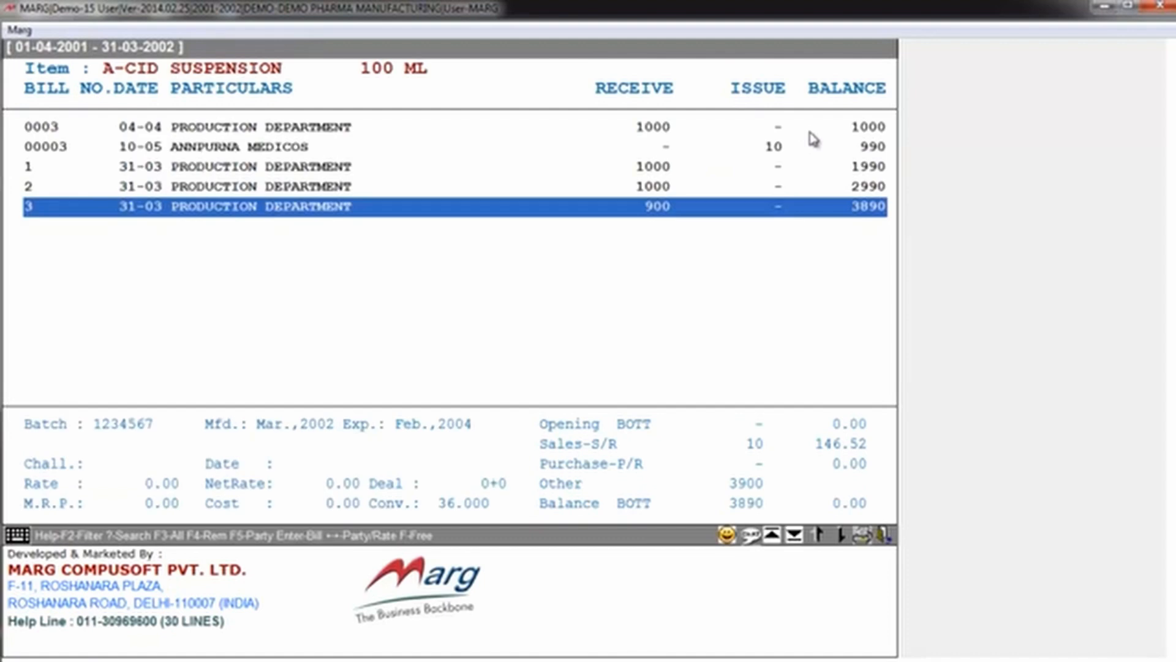
# Step: Examine the PRODUCTION DEPARTMENT receipts and batch details in the A-CID SUSPENSION 100 ML ledger, and close the stock reports
pyautogui.press('Up')
pyautogui.press('Up')
pyautogui.press('Up')
pyautogui.press('Up')
pyautogui.press('Down')
pyautogui.press('Down')
pyautogui.press('Down')
pyautogui.press('Down')
pyautogui.press('Up')
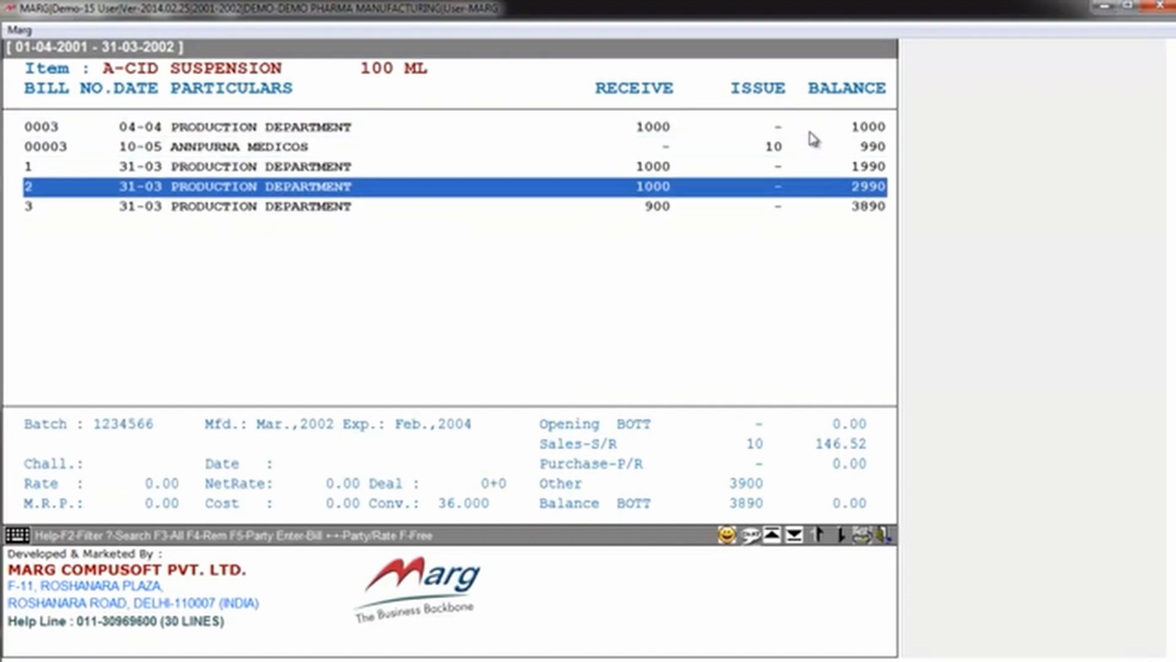
pyautogui.press('Down')
pyautogui.press('Return')
pyautogui.press('Up')
pyautogui.press('Up')
pyautogui.press('Escape')
pyautogui.press('Escape')
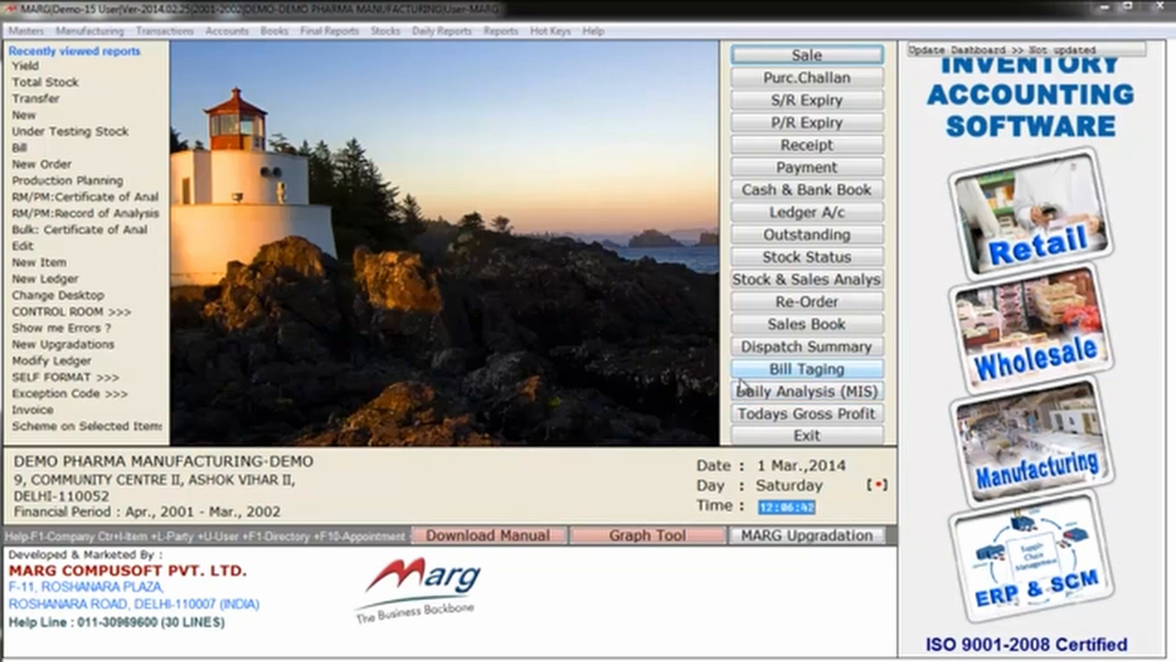
# Step: View the transfer note yield report for the PRODUCTION DEPARTMENT, check A-CID SUSPENSION batch 1234567, and close the report
pyautogui.click(118, 31)
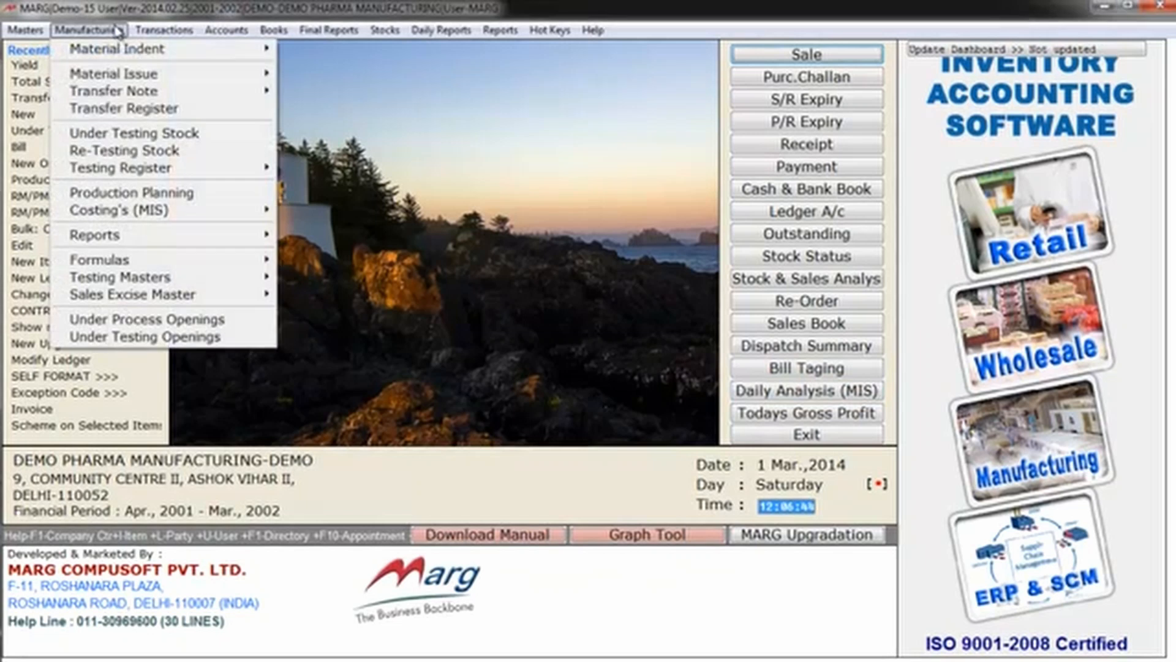
pyautogui.moveTo(251, 97)
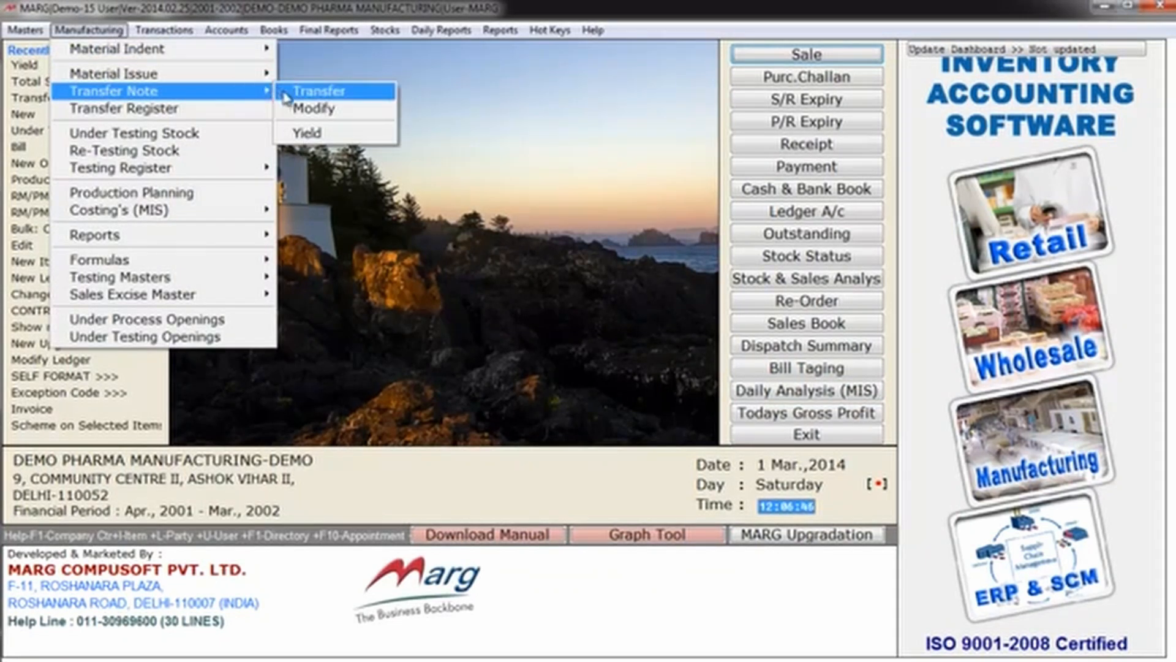
pyautogui.click(307, 133)
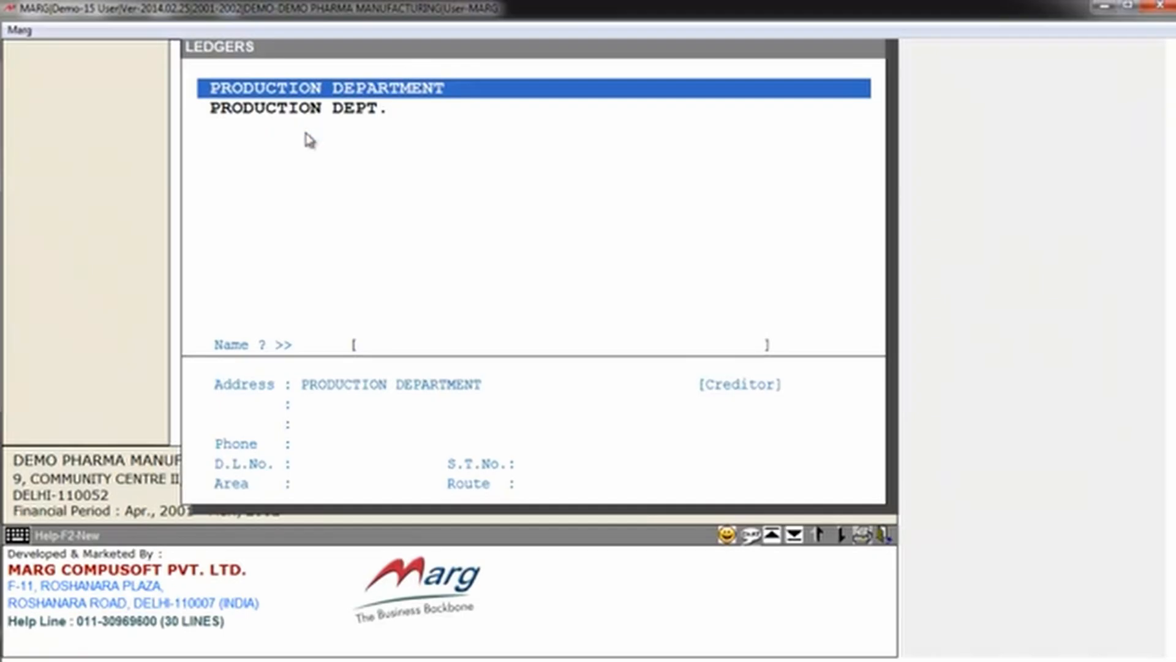
pyautogui.press('Return')
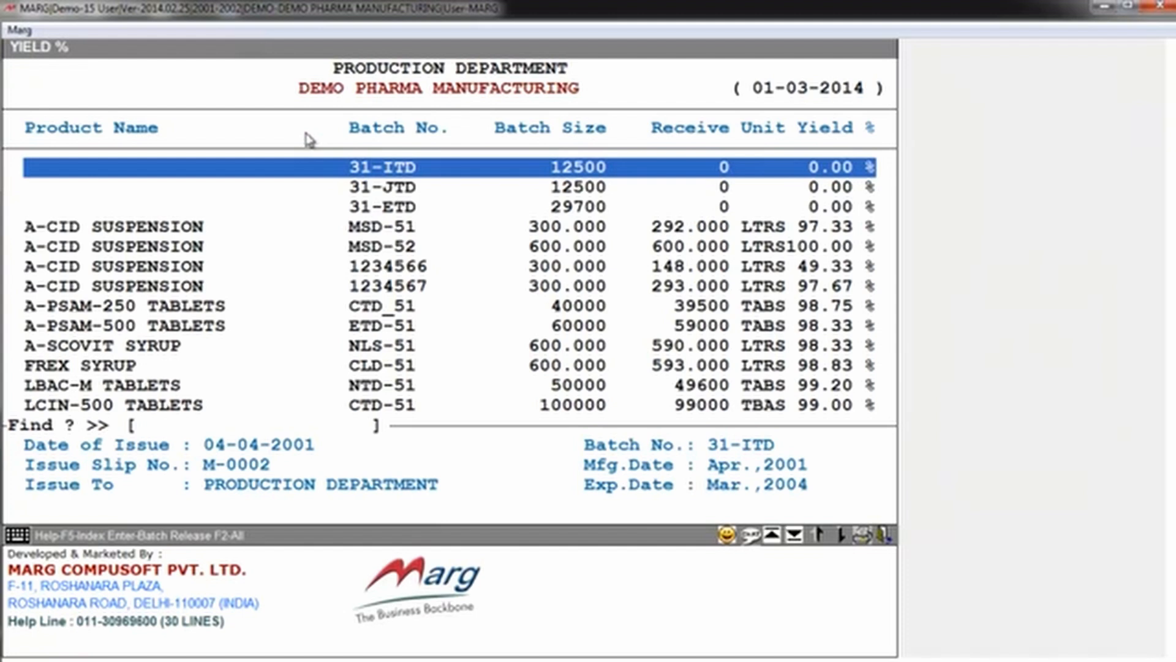
pyautogui.press('Down')
pyautogui.press('Down')
pyautogui.press('Down')
pyautogui.press('Down')
pyautogui.press('Down')
pyautogui.press('Down')
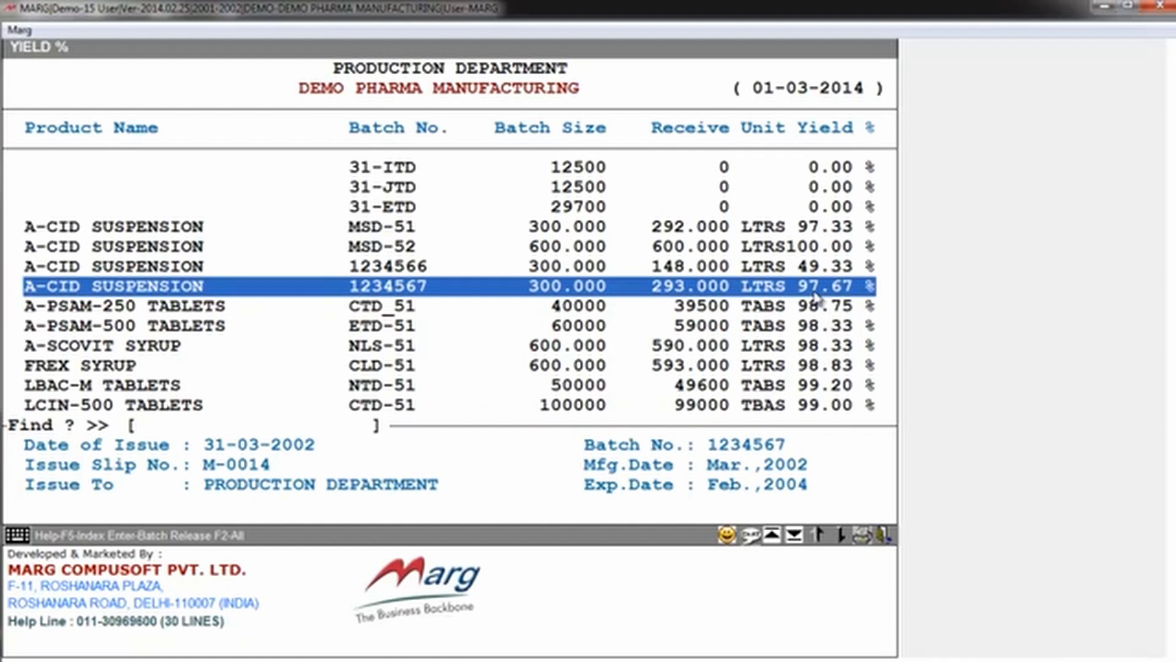
pyautogui.press('Escape')
# Step: Examine the available manufacturing testing registers: RM/PM inward and tested, finish inward, bulk tested and finish tested
pyautogui.hotkey('alt', 't')
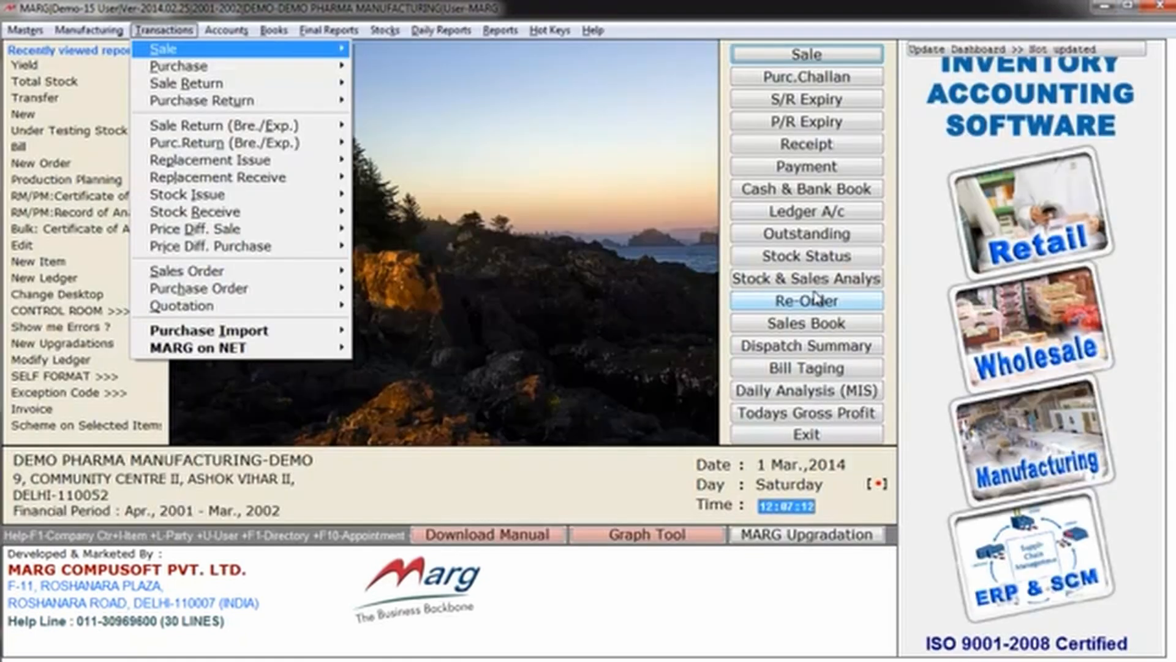
pyautogui.press('Down')
pyautogui.press('Down')
pyautogui.press('Down')
pyautogui.press('Down')
pyautogui.press('Down')
pyautogui.press('Down')
pyautogui.press('Down')
pyautogui.press('Left')
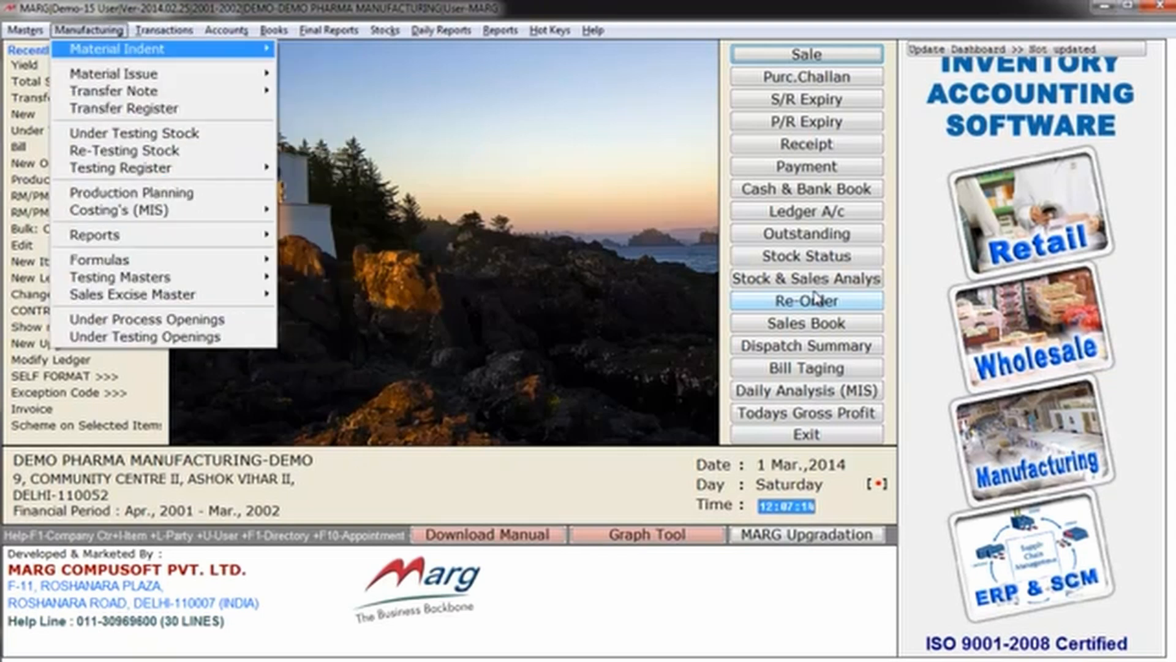
pyautogui.press('Down')
pyautogui.press('Down')
pyautogui.press('Down')
pyautogui.press('Down')
pyautogui.press('Down')
pyautogui.press('Down')
pyautogui.press('Right')
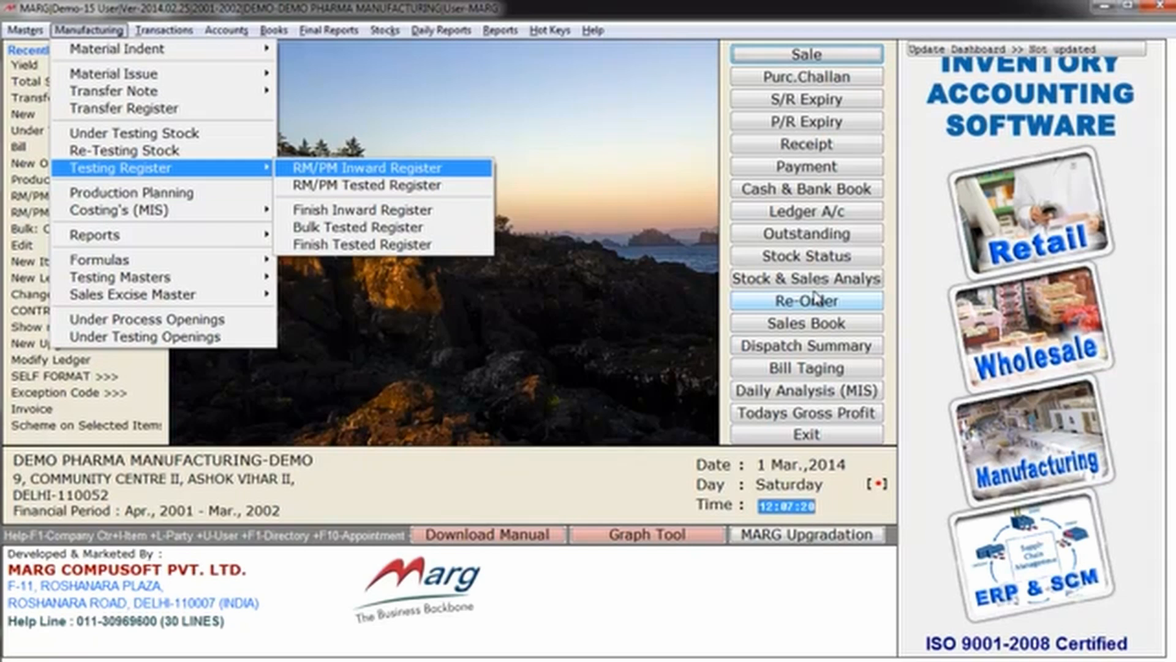
pyautogui.press('Down')
pyautogui.press('Down')
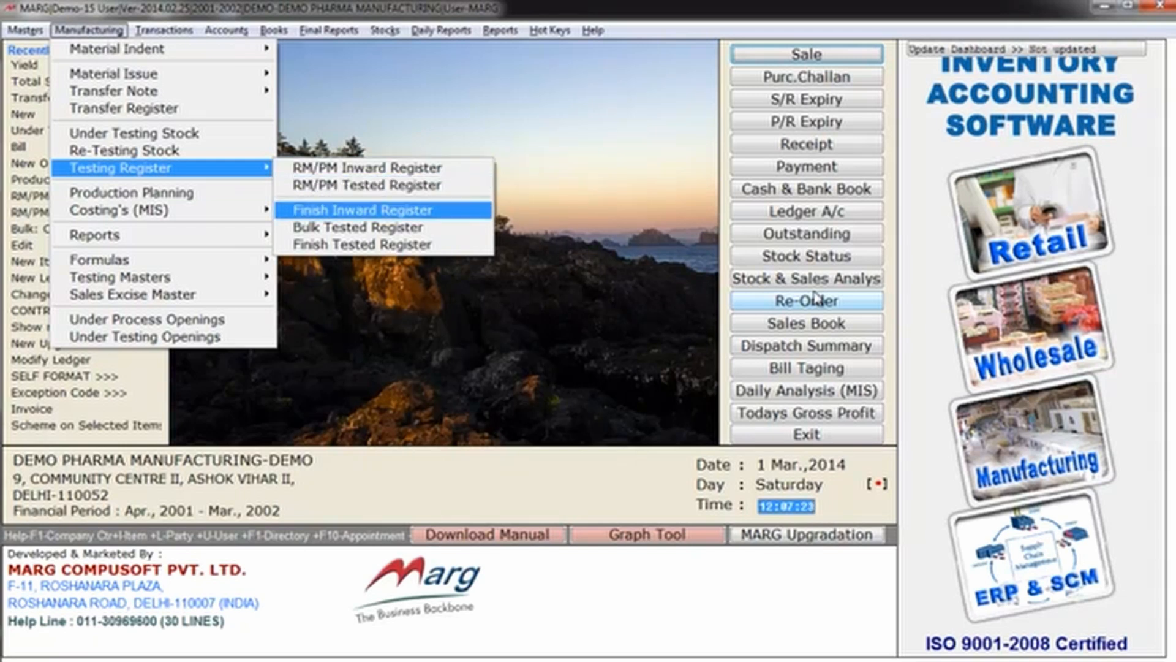
pyautogui.press('Down')
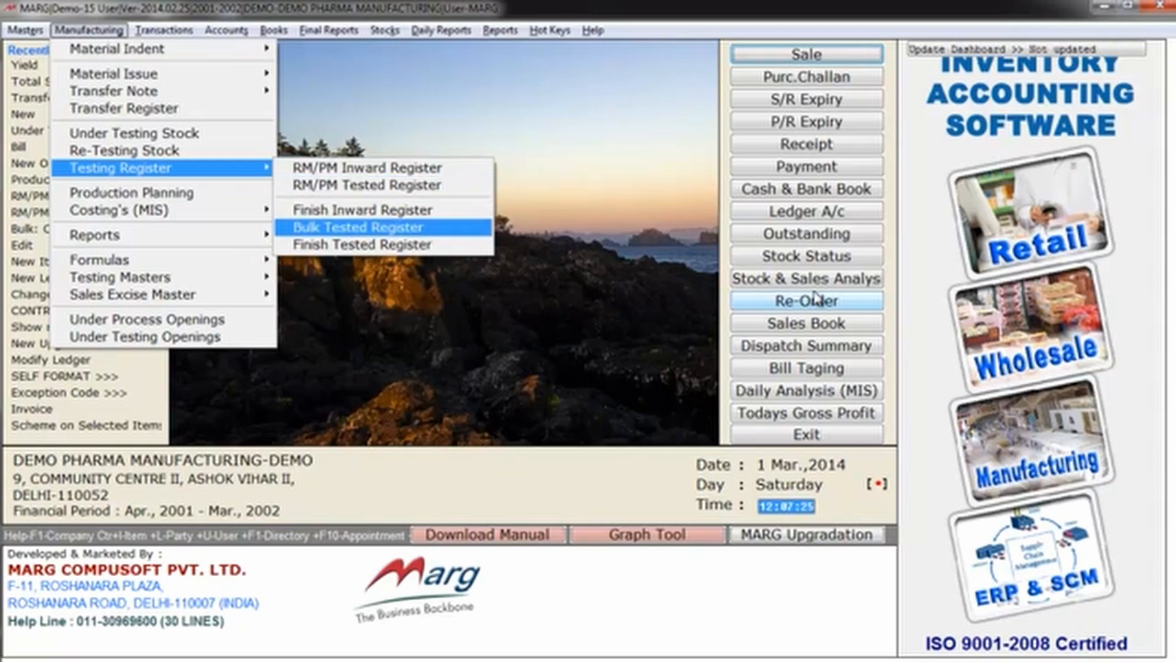
# Step: Examine the available manufacturing reports, including the production, packing, yield, packing-not-issued and sample registers
pyautogui.press('Down')
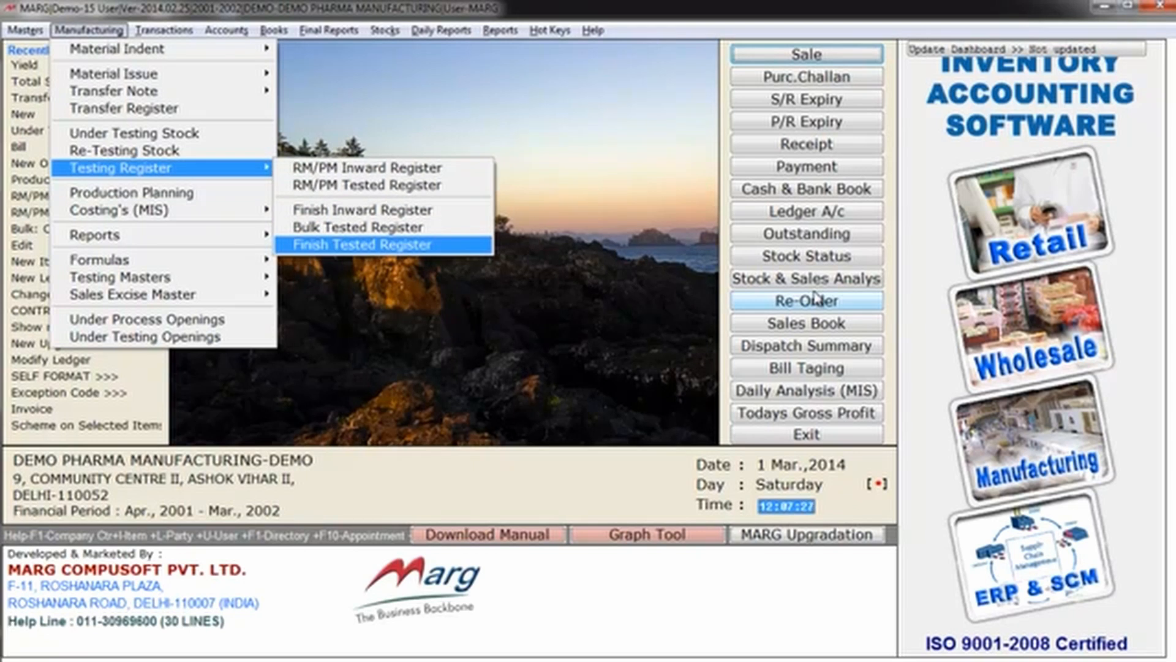
pyautogui.press('Left')
pyautogui.press('Down')
pyautogui.press('Down')
pyautogui.press('Down')
pyautogui.press('Right')
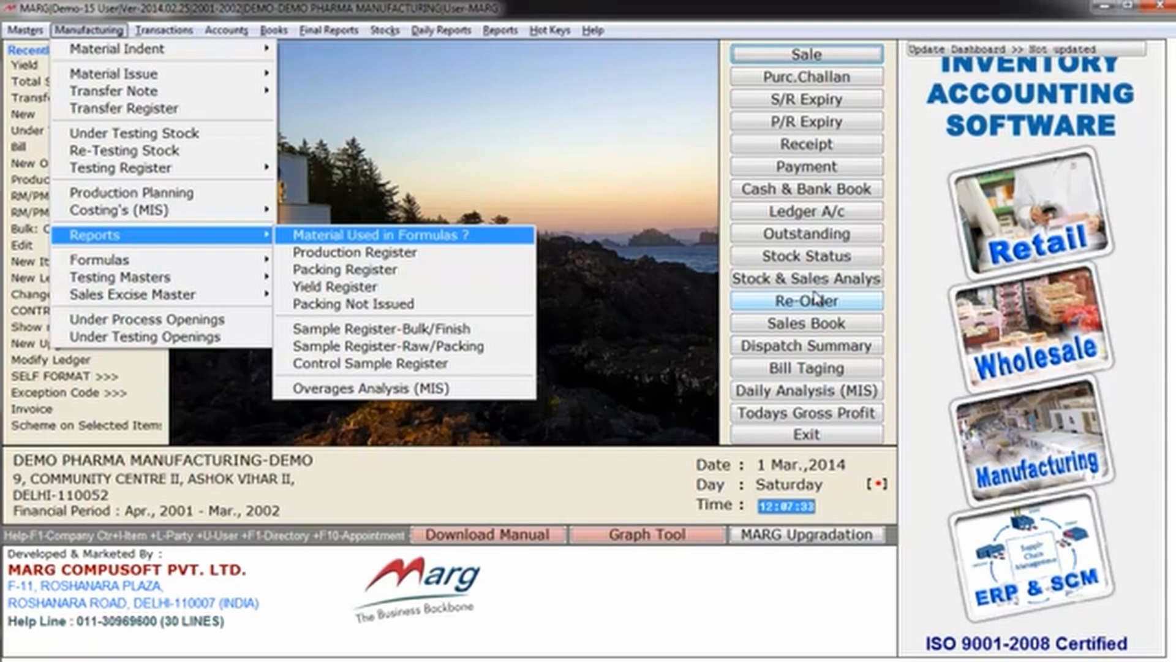
pyautogui.press('Down')
pyautogui.press('Down')
pyautogui.press('Down')
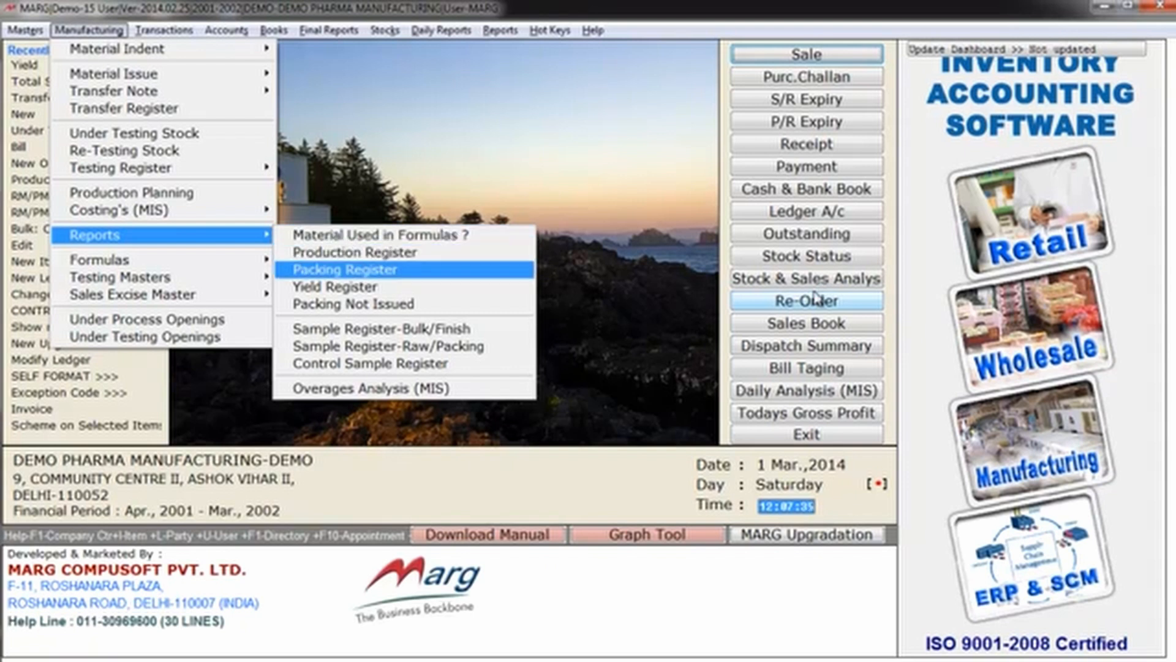
pyautogui.press('Down')
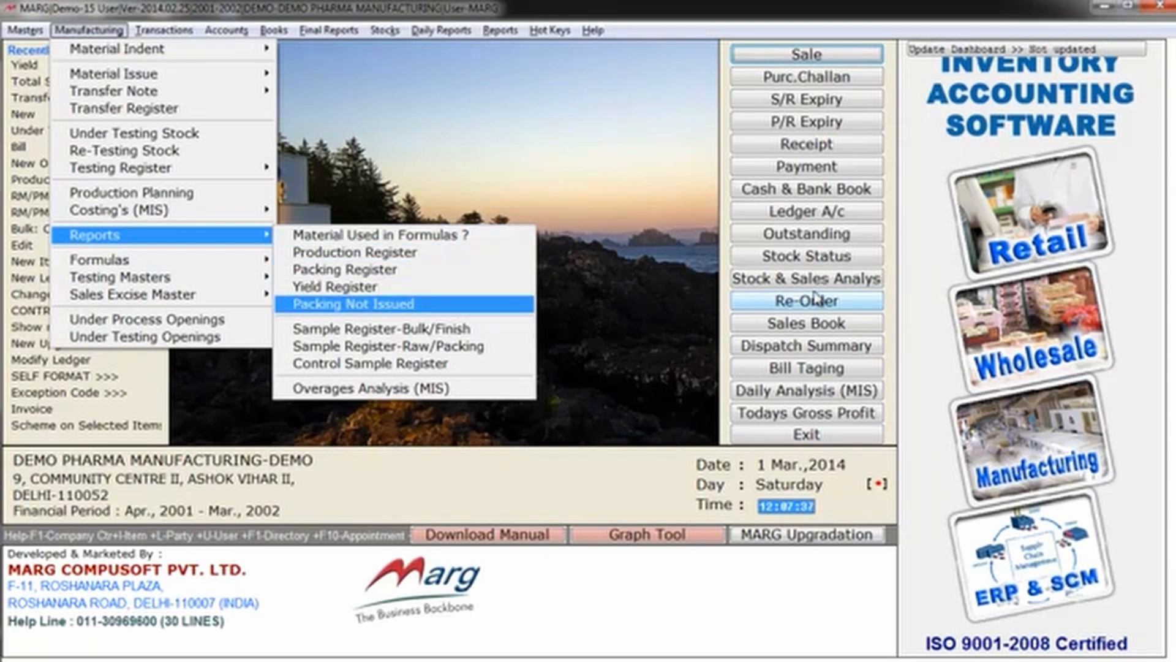
pyautogui.press('Down')
pyautogui.press('Down')
pyautogui.press('Down')
pyautogui.press('Down')
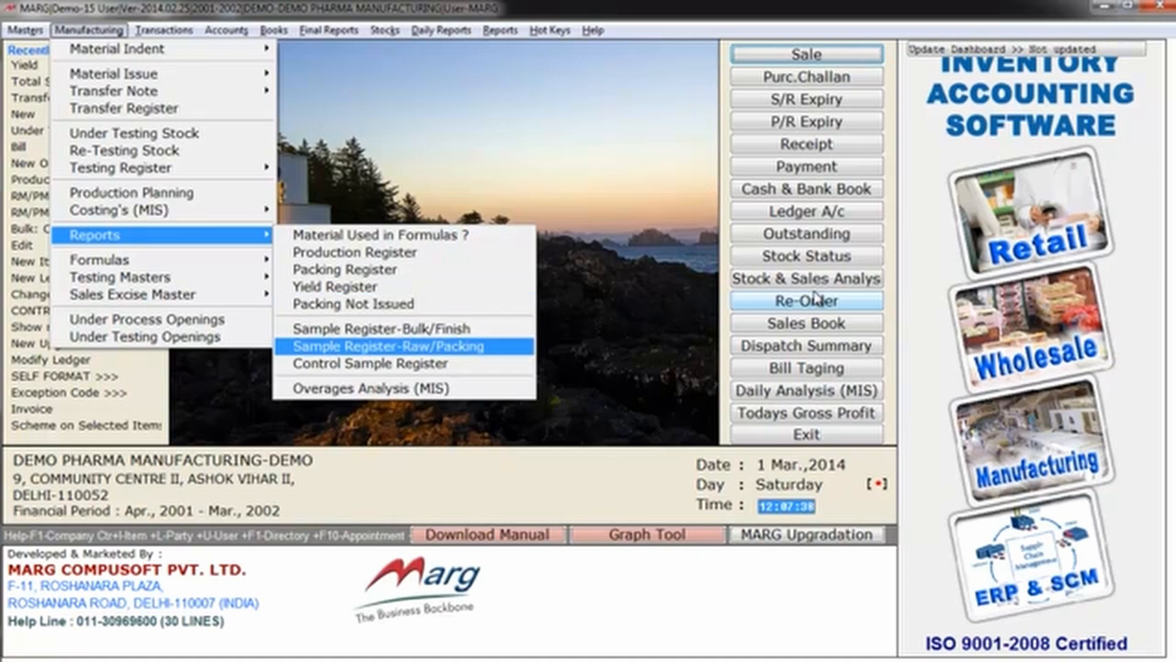
pyautogui.press('Left')
pyautogui.press('Right')
pyautogui.press('Right')
pyautogui.press('Right')
pyautogui.press('Right')
pyautogui.press('Right')
pyautogui.press('Right')
pyautogui.press('Right')
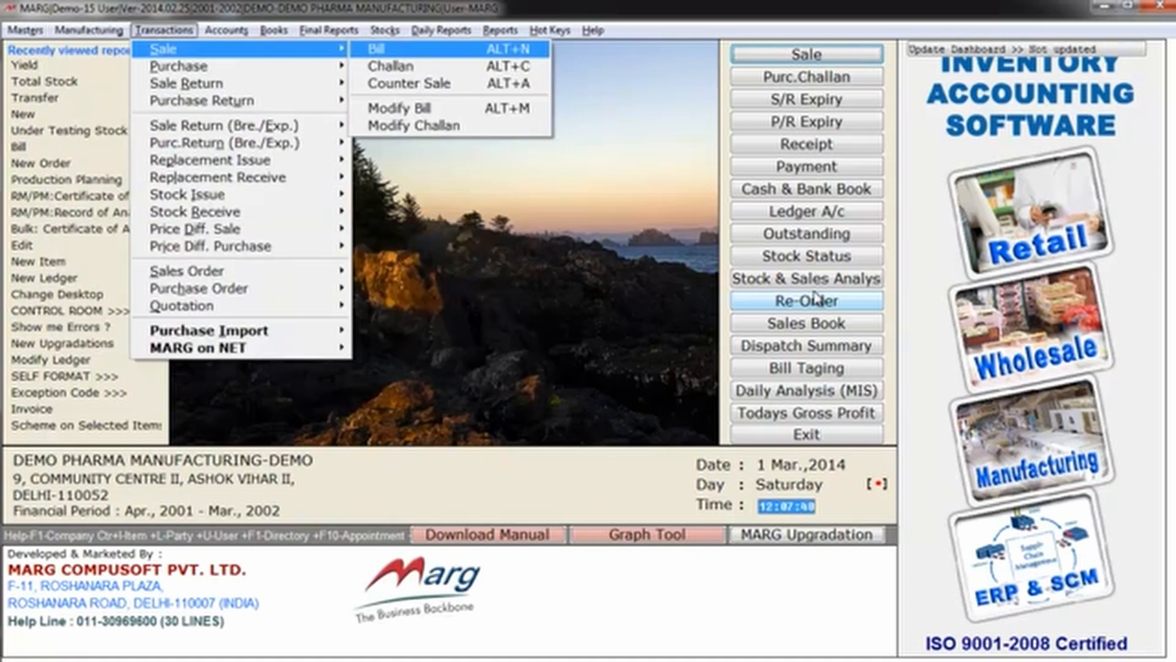
pyautogui.press('Right')
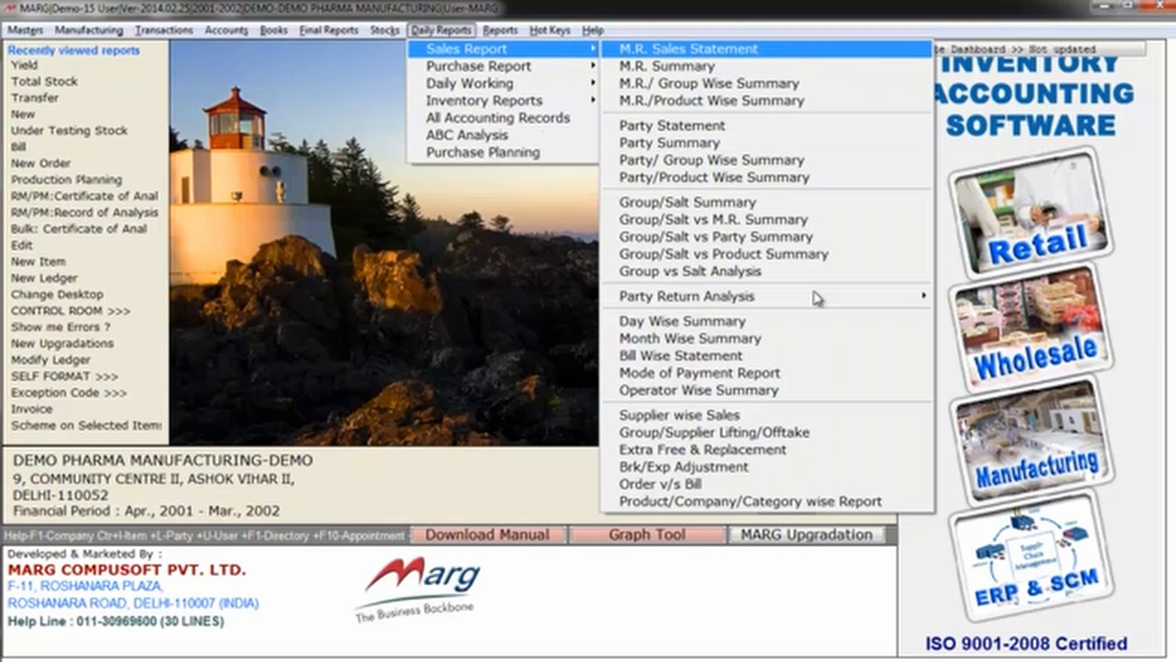
pyautogui.press('Left')
pyautogui.press('Right')
pyautogui.press('Up')
pyautogui.press('Up')
pyautogui.press('Up')
pyautogui.press('Up')
pyautogui.press('Up')
pyautogui.press('Up')
pyautogui.press('Up')
pyautogui.press('Up')
pyautogui.press('Up')
pyautogui.press('Up')
pyautogui.press('Up')
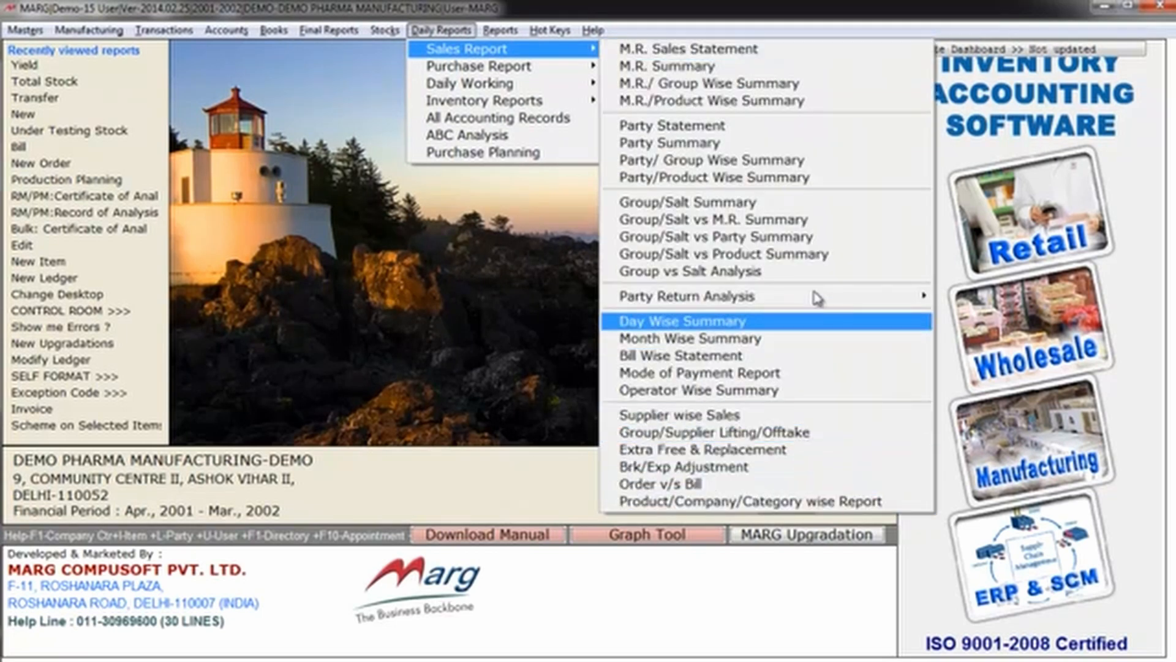
pyautogui.press('Left')
pyautogui.press('Left')
pyautogui.press('Left')
pyautogui.press('Left')
pyautogui.press('Left')
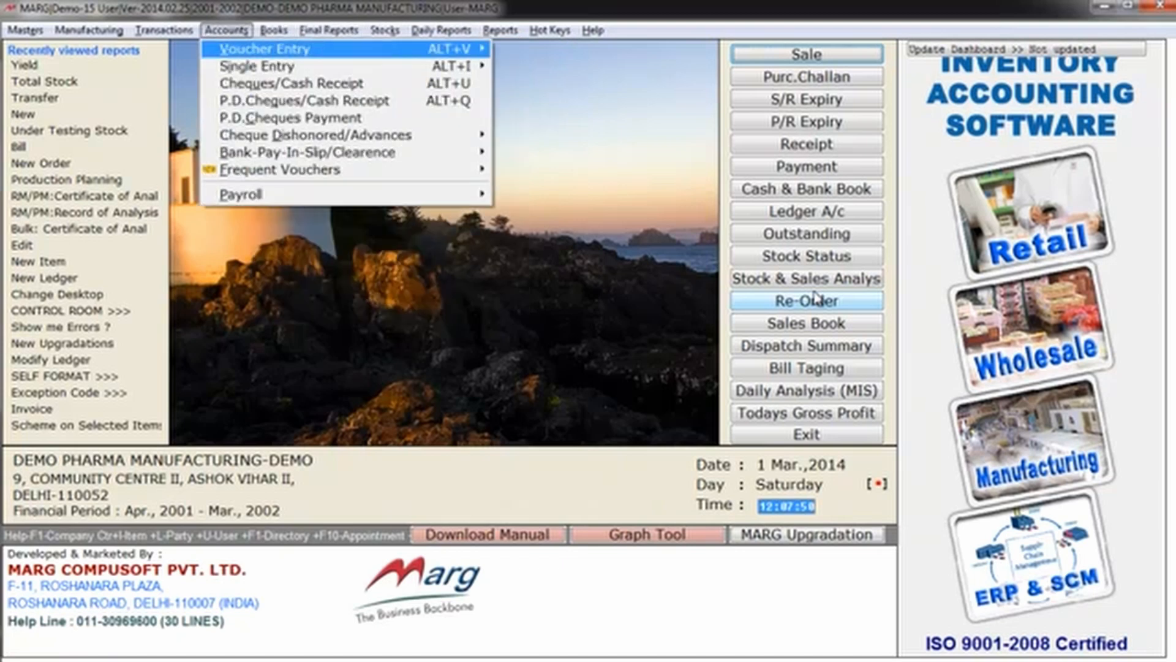
pyautogui.press('Down')
pyautogui.press('Up')
pyautogui.press('Down')
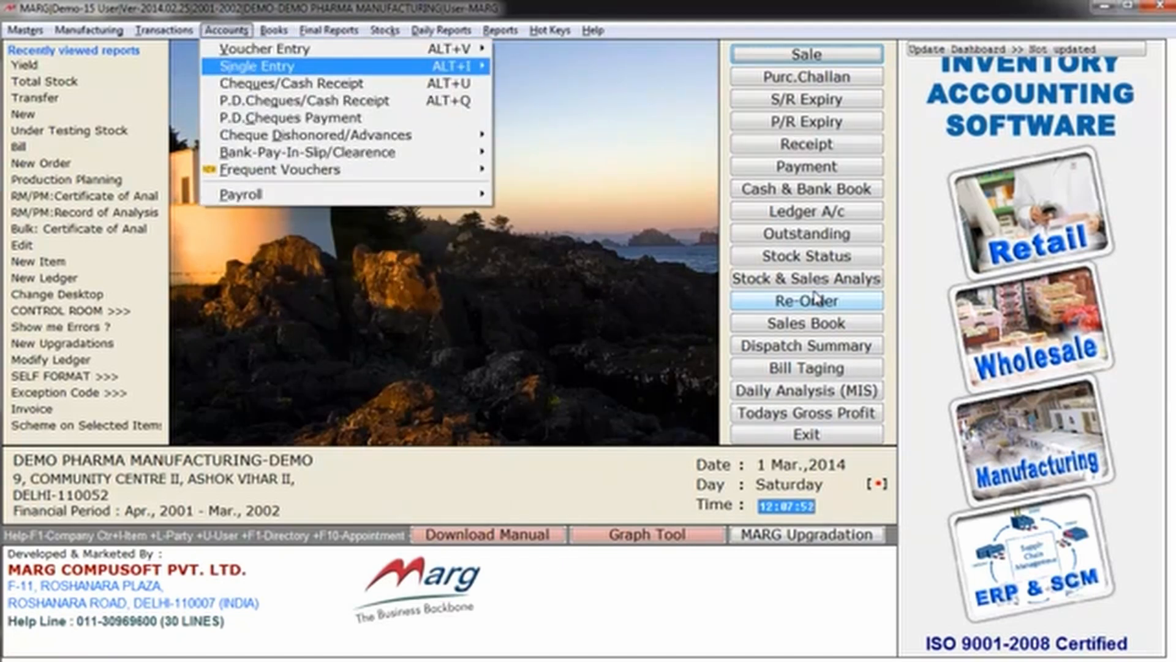
pyautogui.press('Right')
pyautogui.press('Left')
pyautogui.press('Down')
pyautogui.press('Down')
pyautogui.press('Down')
pyautogui.press('Down')
pyautogui.press('Down')
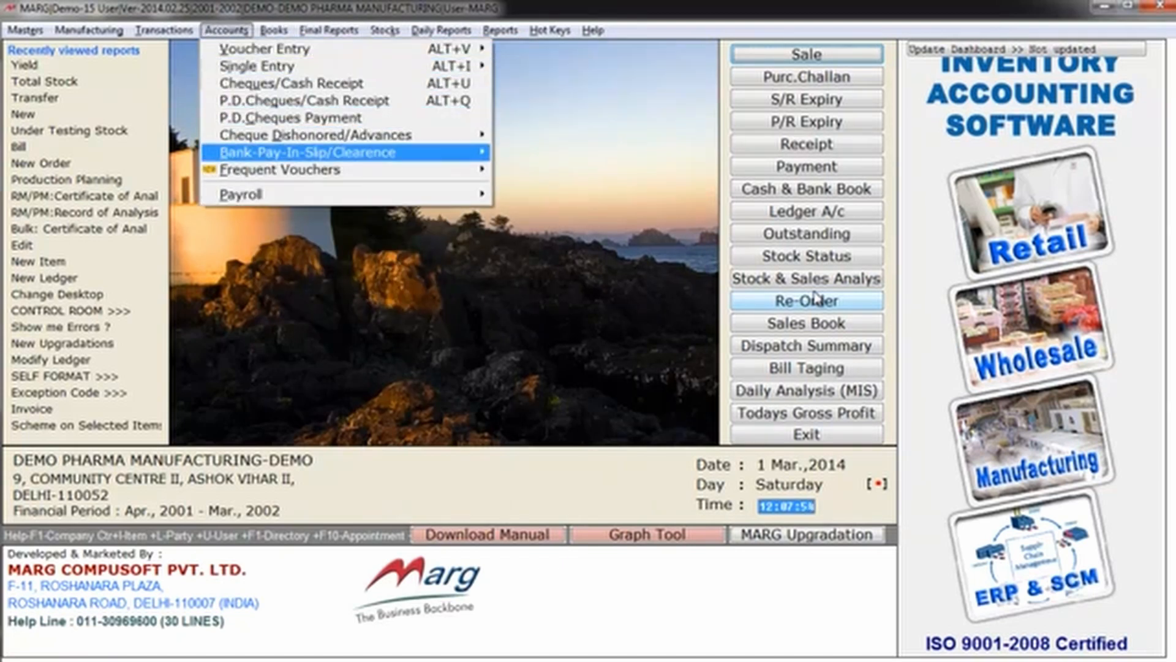
pyautogui.press('Down')
pyautogui.press('Down')
pyautogui.press('Up')
pyautogui.press('Up')
pyautogui.press('Right')
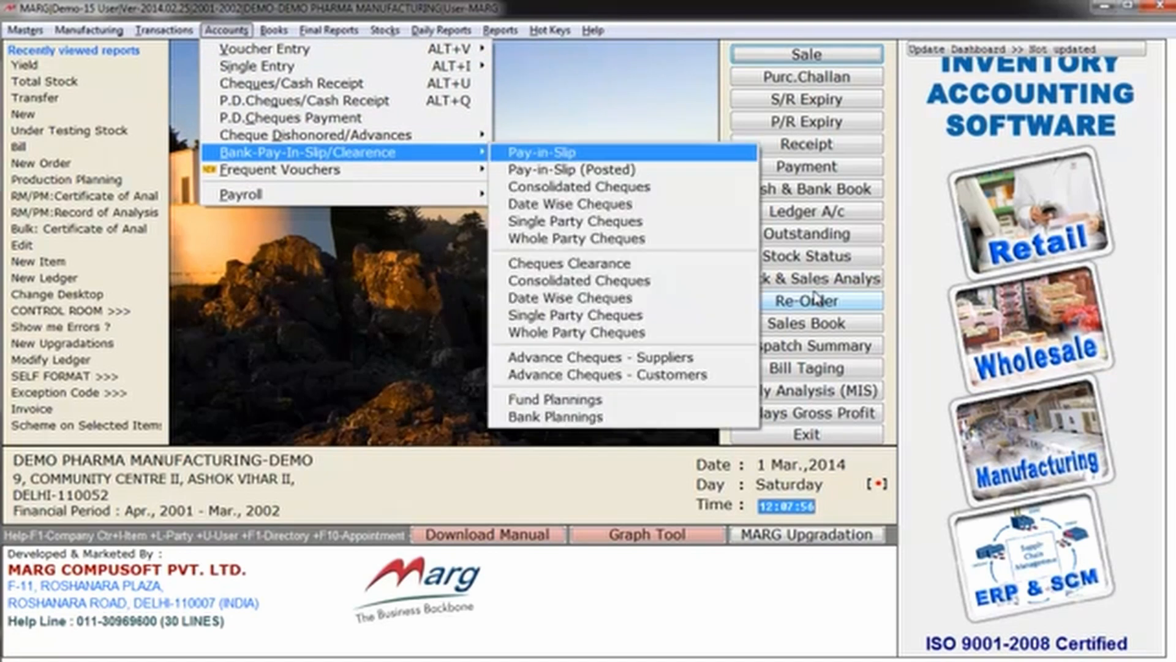
pyautogui.press('Left')
pyautogui.press('Up')
pyautogui.press('Right')
pyautogui.press('Right')
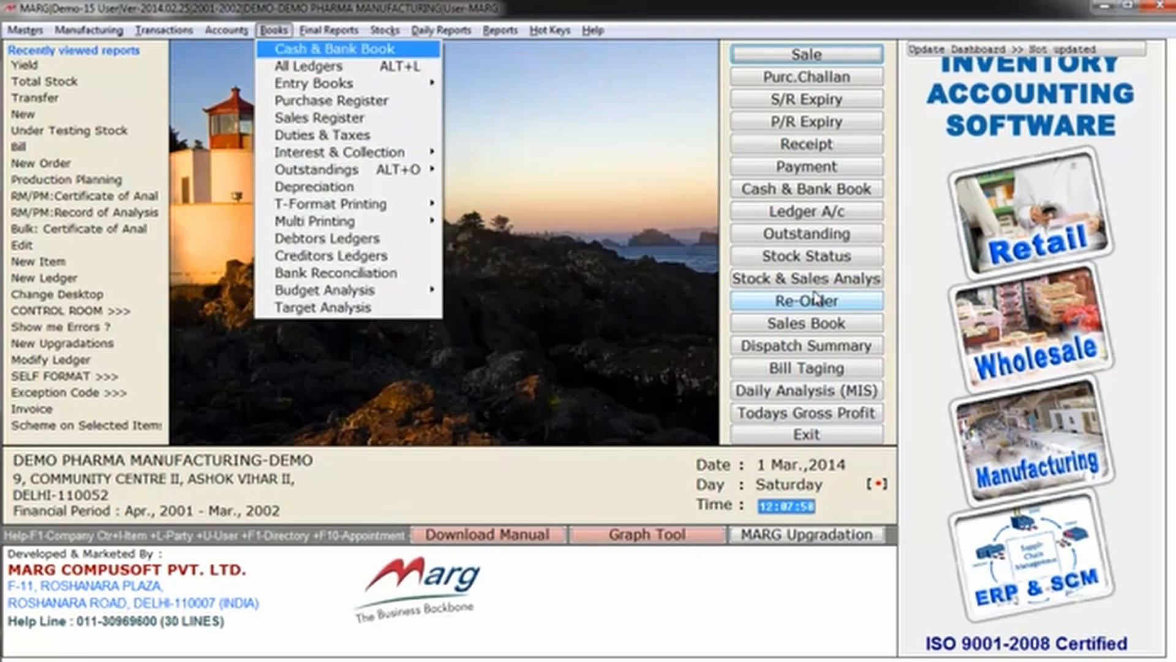
pyautogui.press('Left')
pyautogui.press('Down')
pyautogui.press('Down')
pyautogui.press('Right')
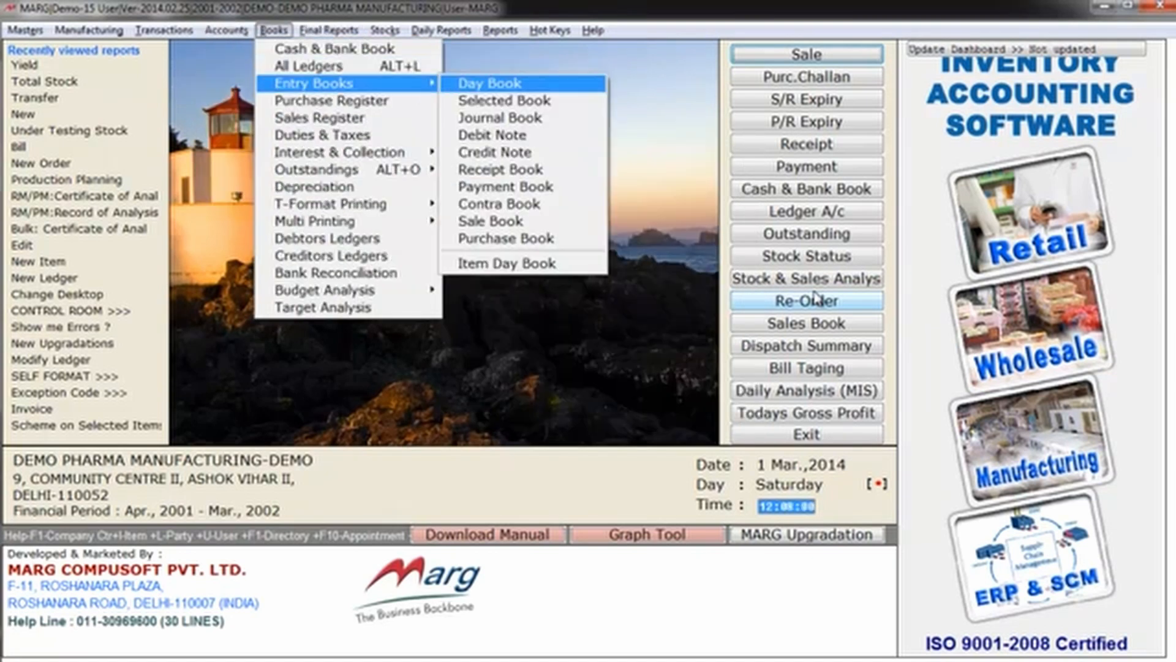
pyautogui.press('Right')
pyautogui.press('Down')
pyautogui.press('Down')
pyautogui.press('Down')
pyautogui.press('Down')
pyautogui.press('Down')
pyautogui.press('Down')
pyautogui.press('Down')
pyautogui.press('Down')
pyautogui.press('Down')
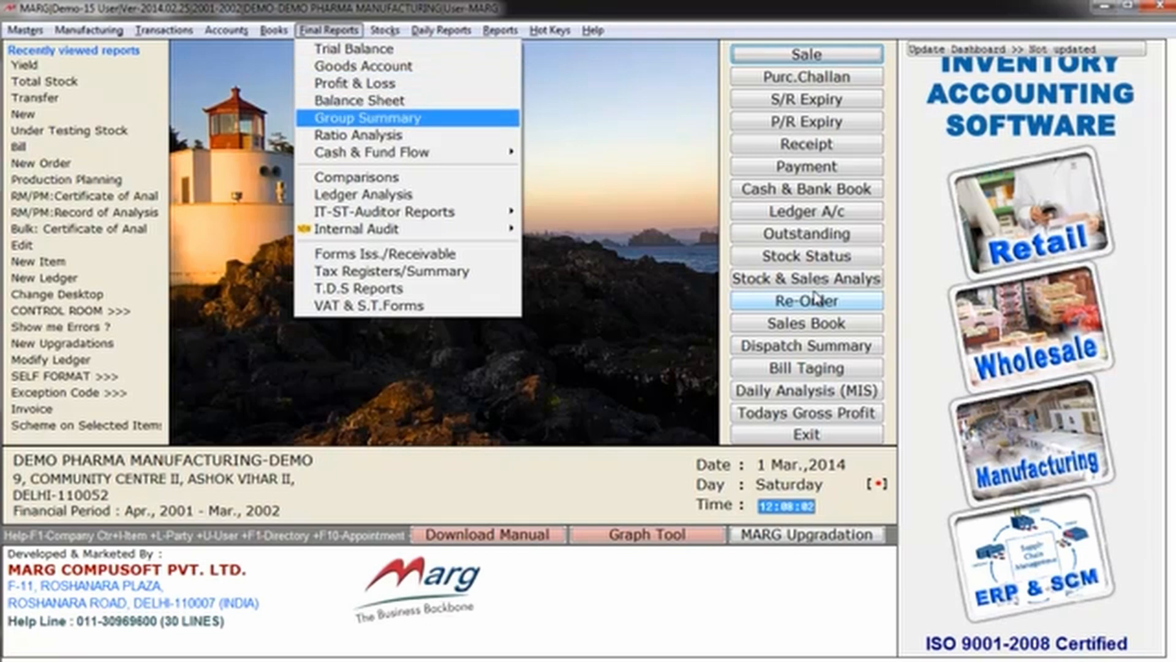